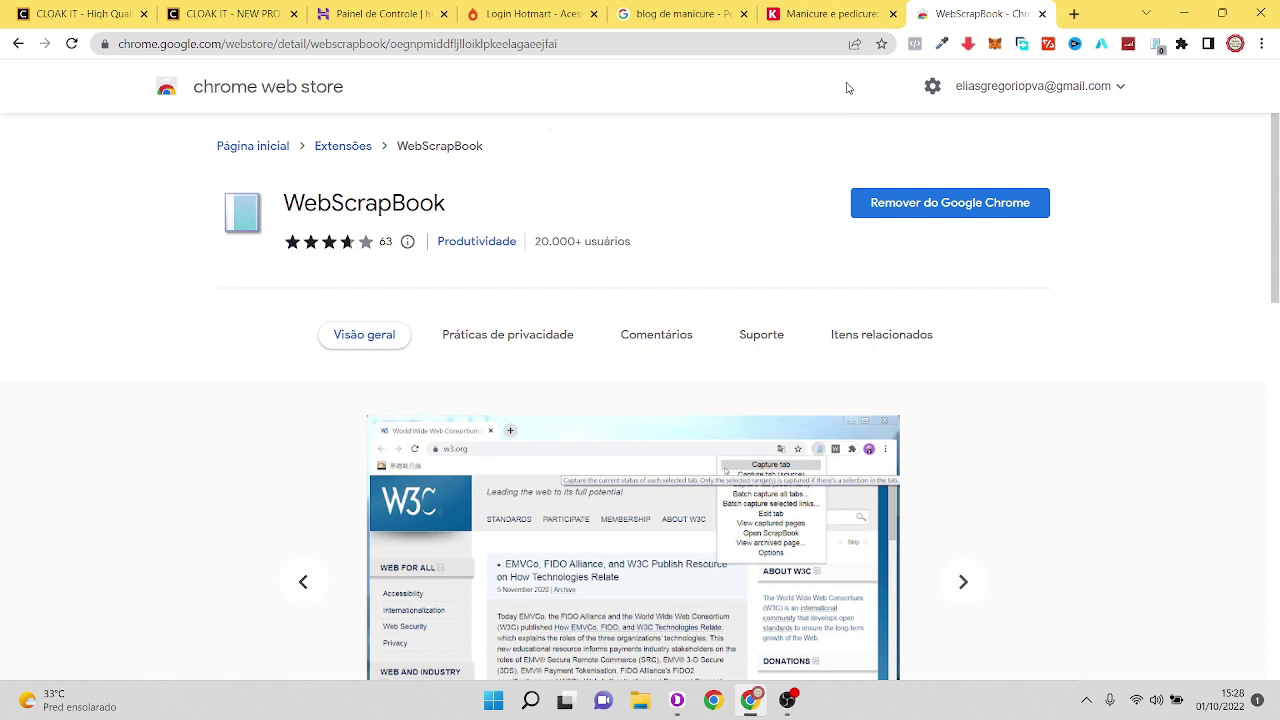
# Step: Capture the blog.eduk.com.br manicure e pedicure page with WebScrapBook's Capture tabs as command, keeping the default capture options
pyautogui.moveTo(850, 8)
pyautogui.click(765, 18)
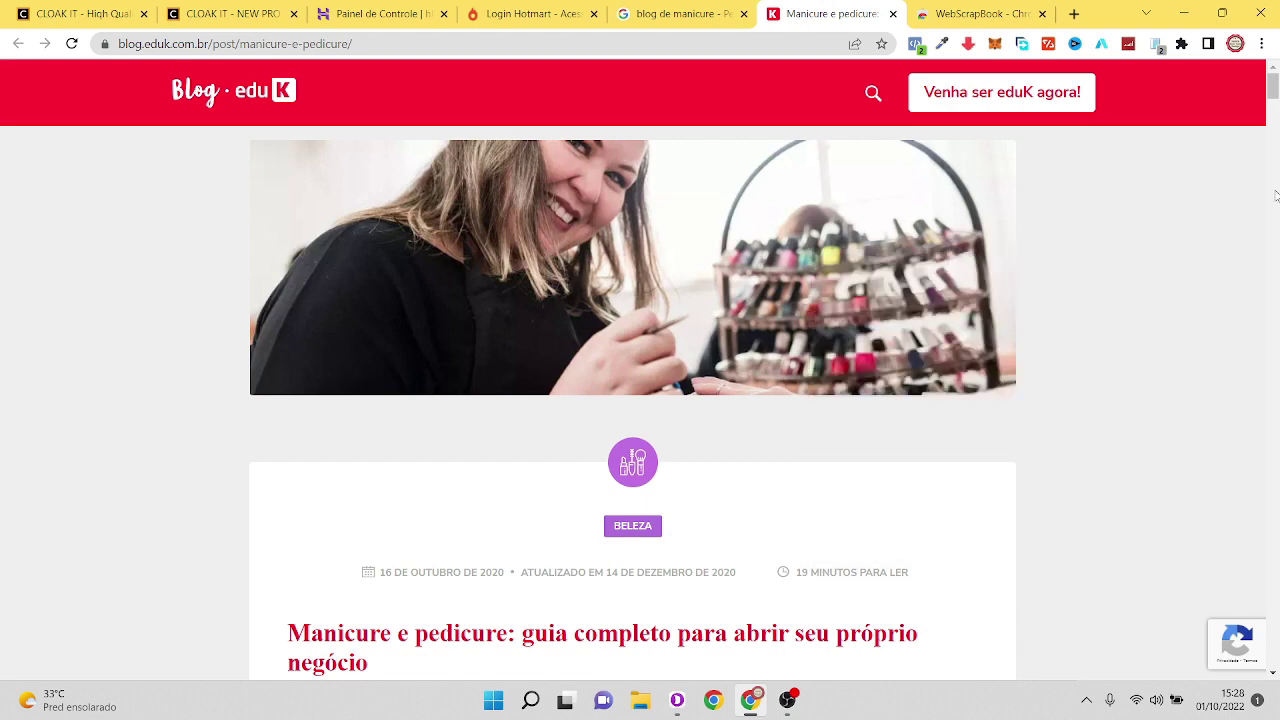
pyautogui.click(1157, 46)
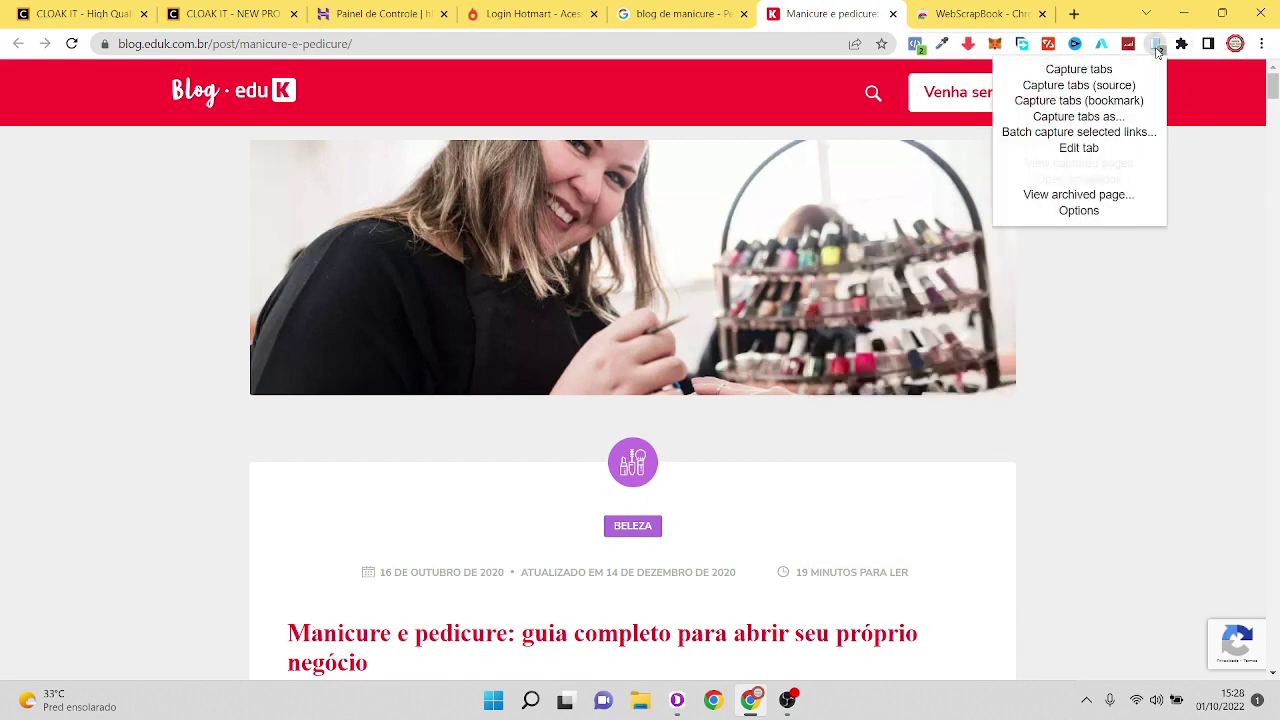
pyautogui.click(1090, 117)
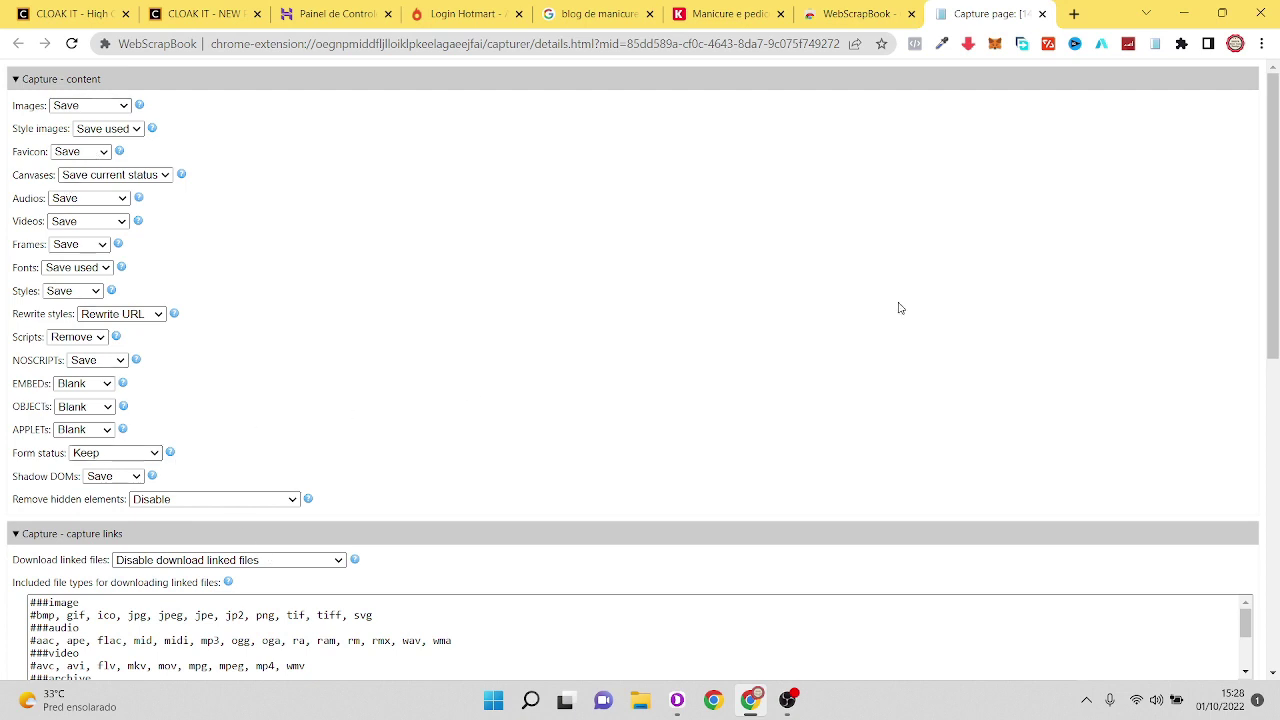
pyautogui.moveTo(1273, 214); pyautogui.dragTo(1274, 277)
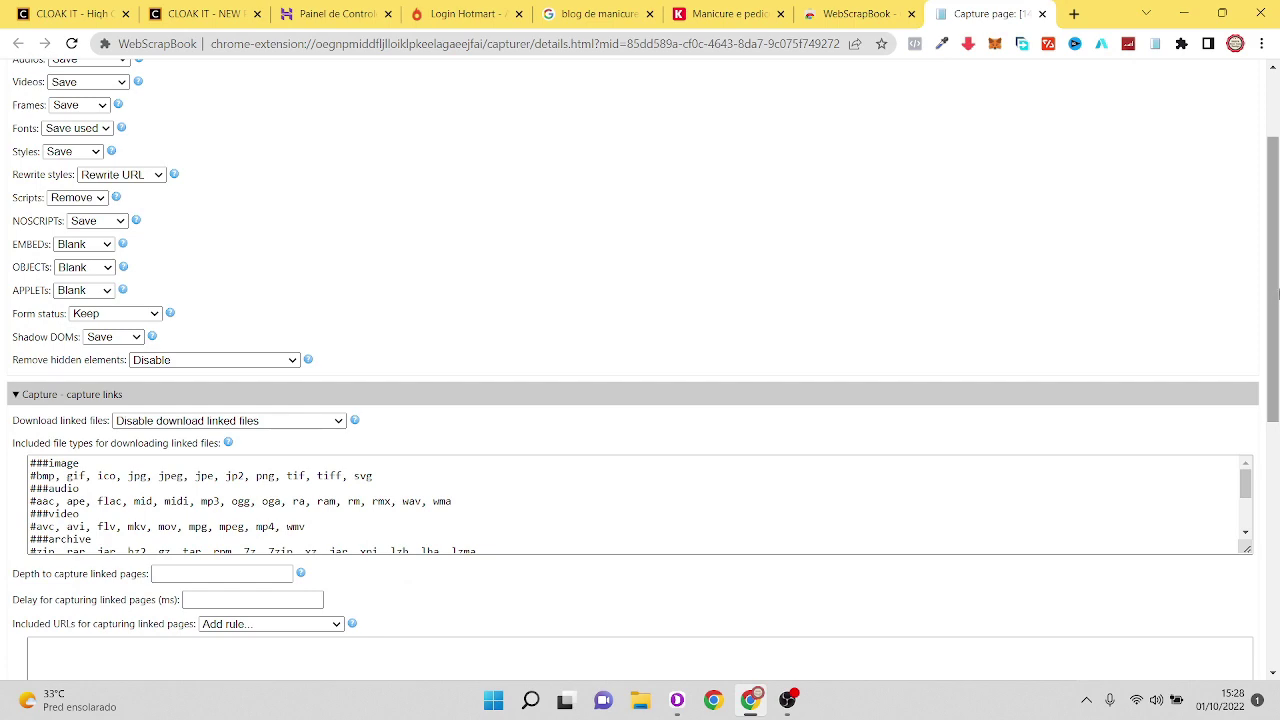
pyautogui.moveTo(1277, 287); pyautogui.dragTo(1277, 253)
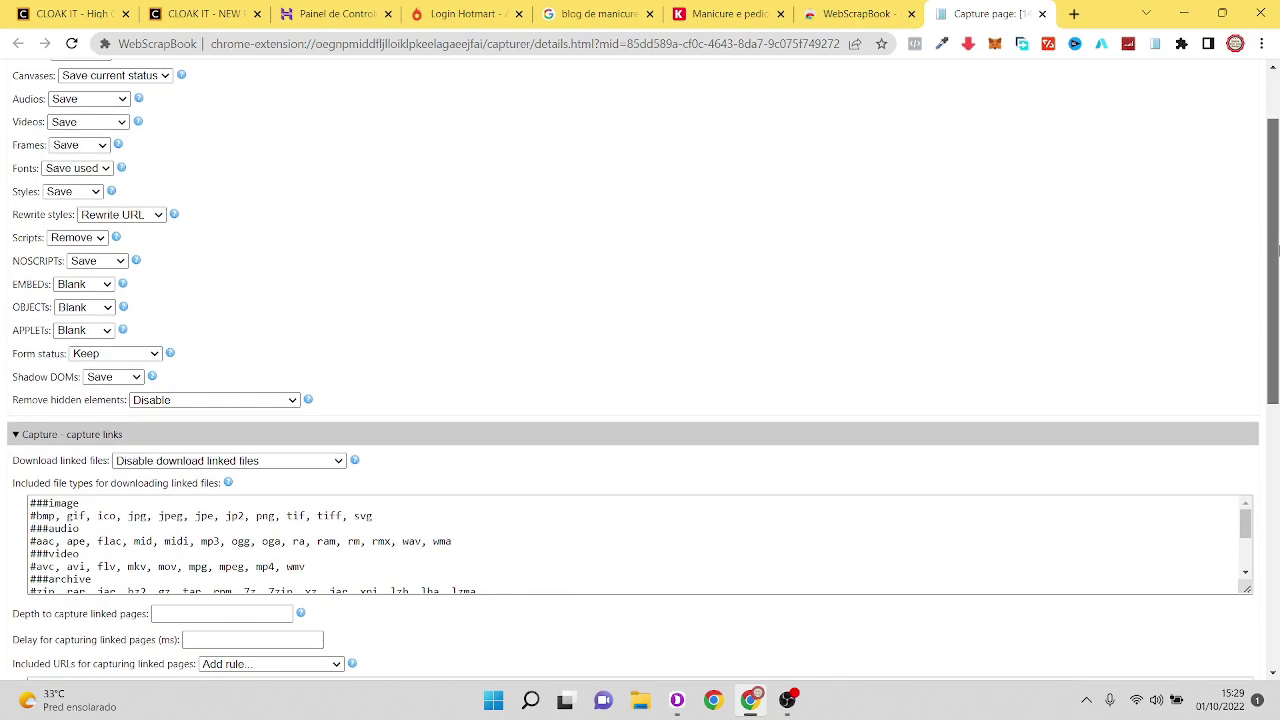
pyautogui.moveTo(1277, 253); pyautogui.dragTo(1277, 512)
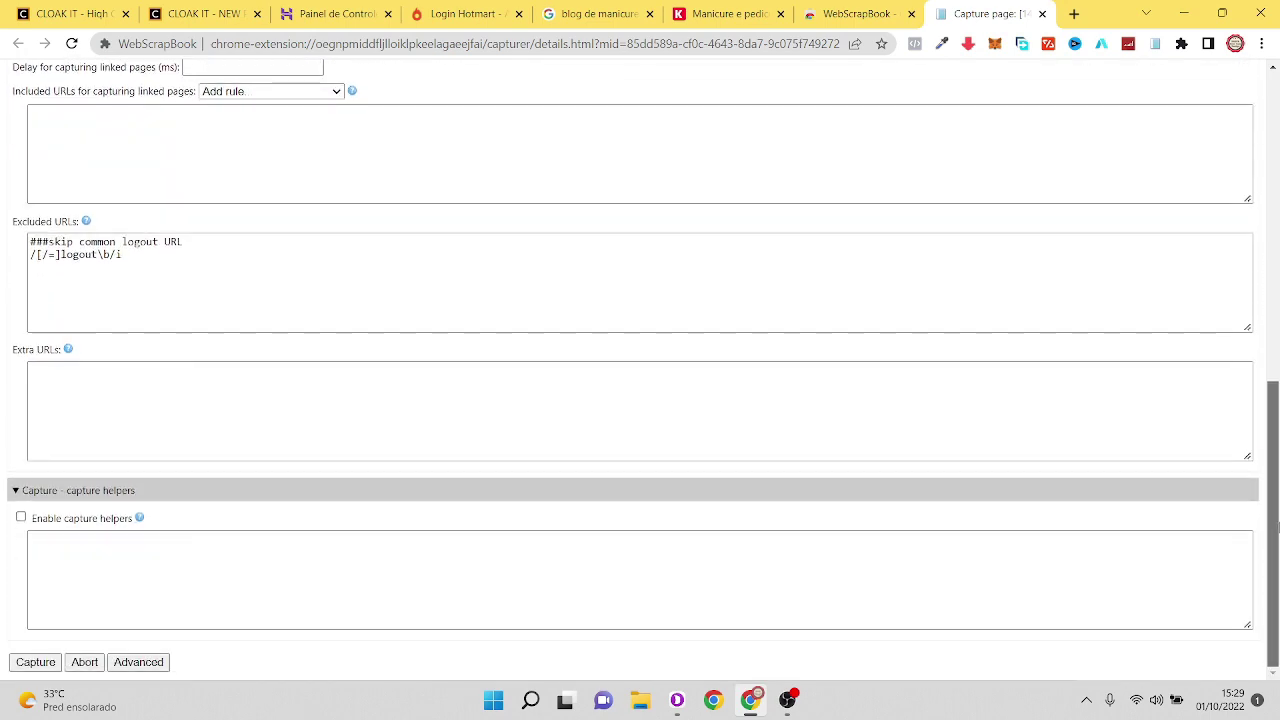
pyautogui.click(35, 662)
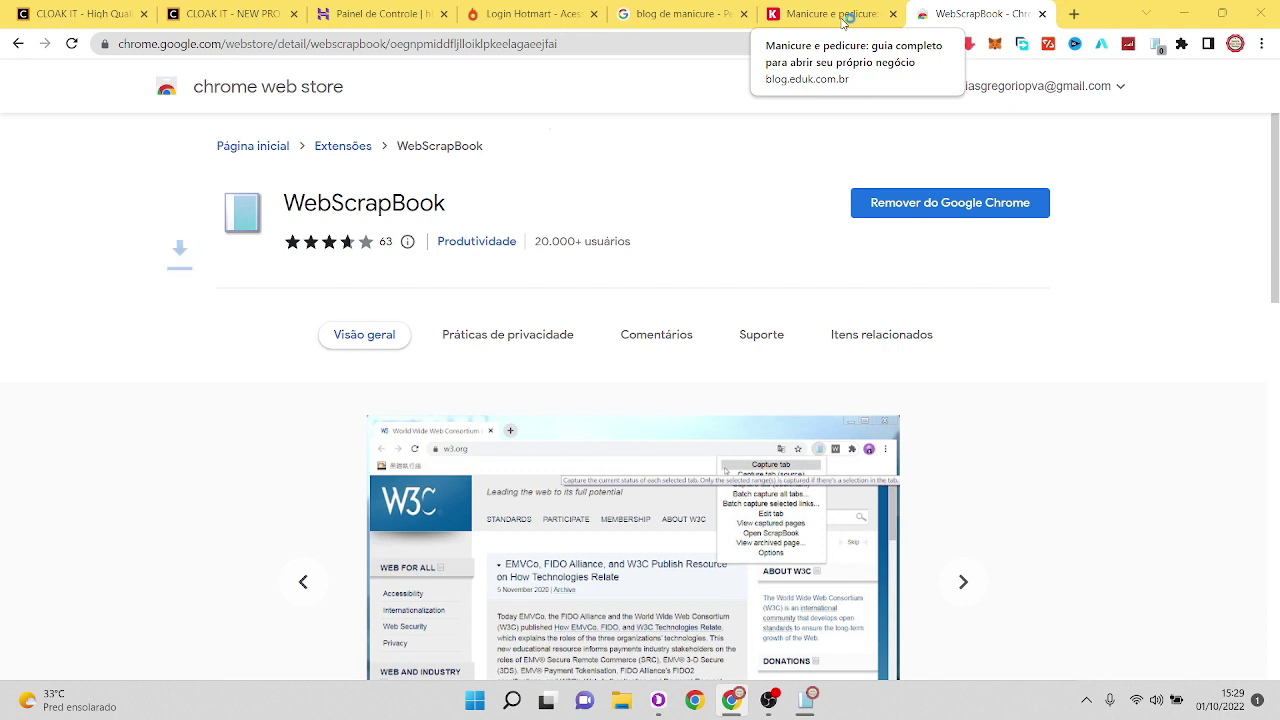
# Step: Open the captured index.html from the Capture page window and check its local file path
pyautogui.click(843, 22)
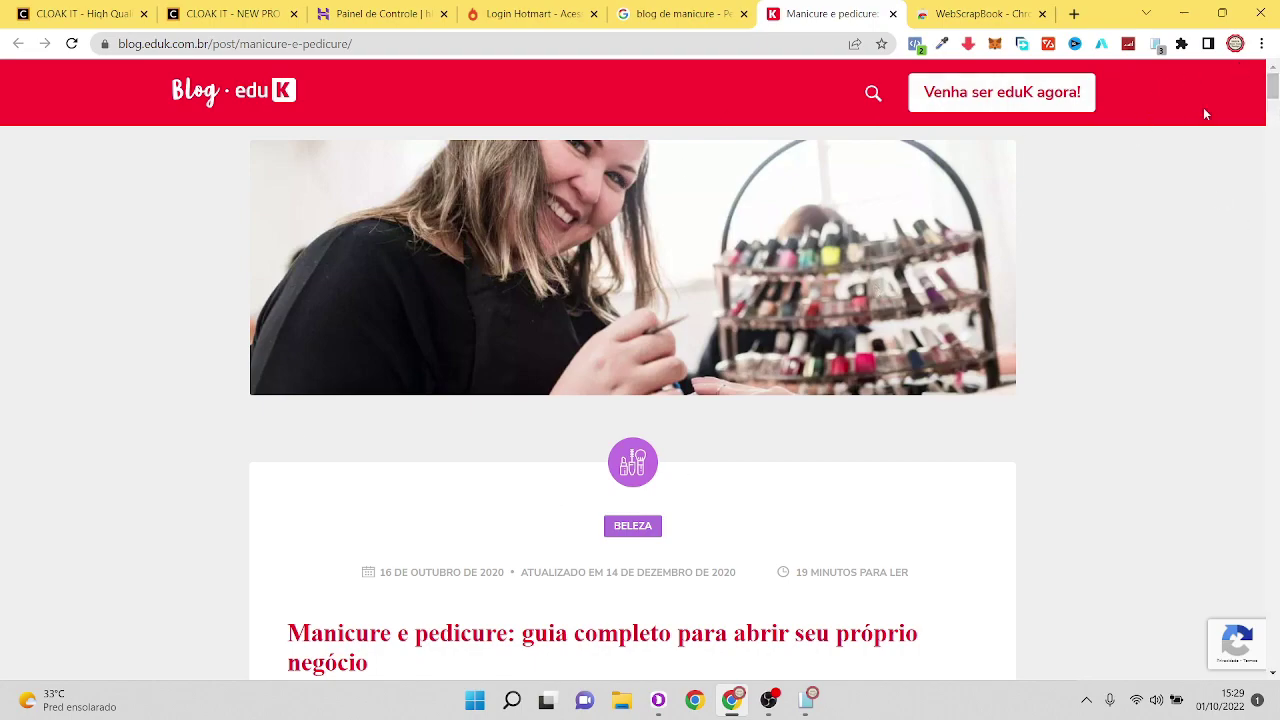
pyautogui.moveTo(1272, 85); pyautogui.dragTo(1268, 600)
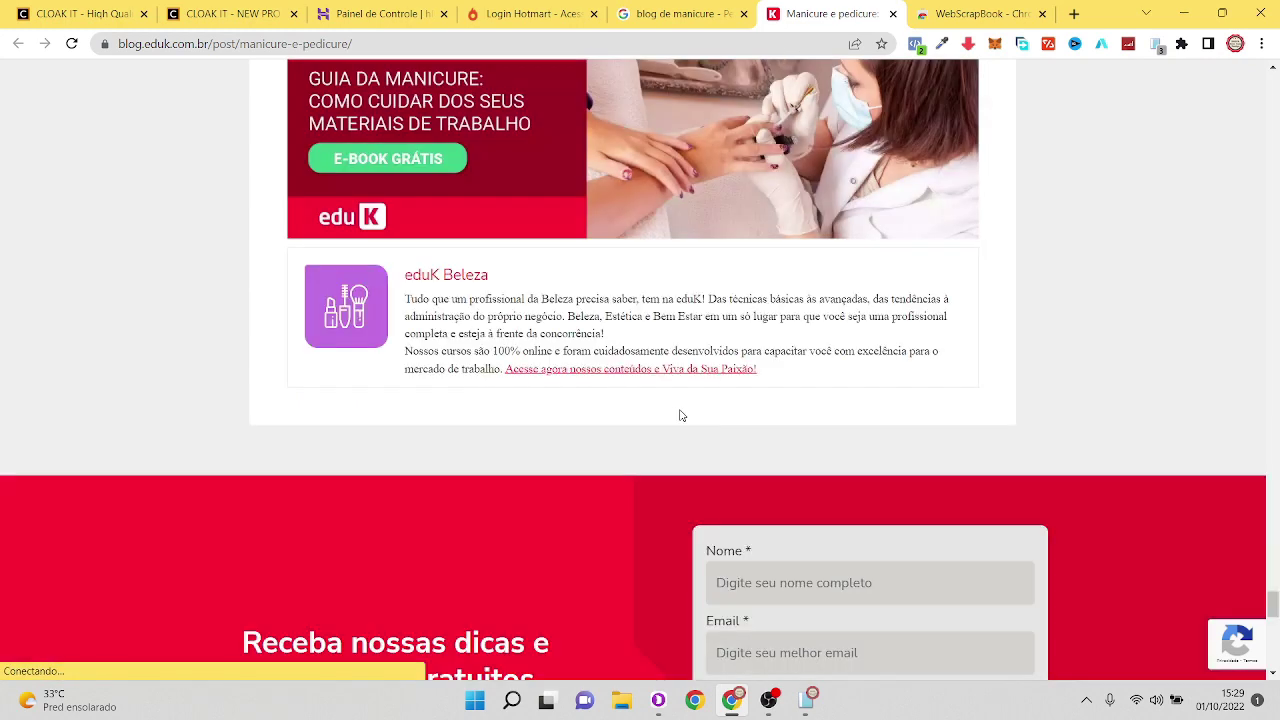
pyautogui.moveTo(805, 700)
pyautogui.click(806, 615)
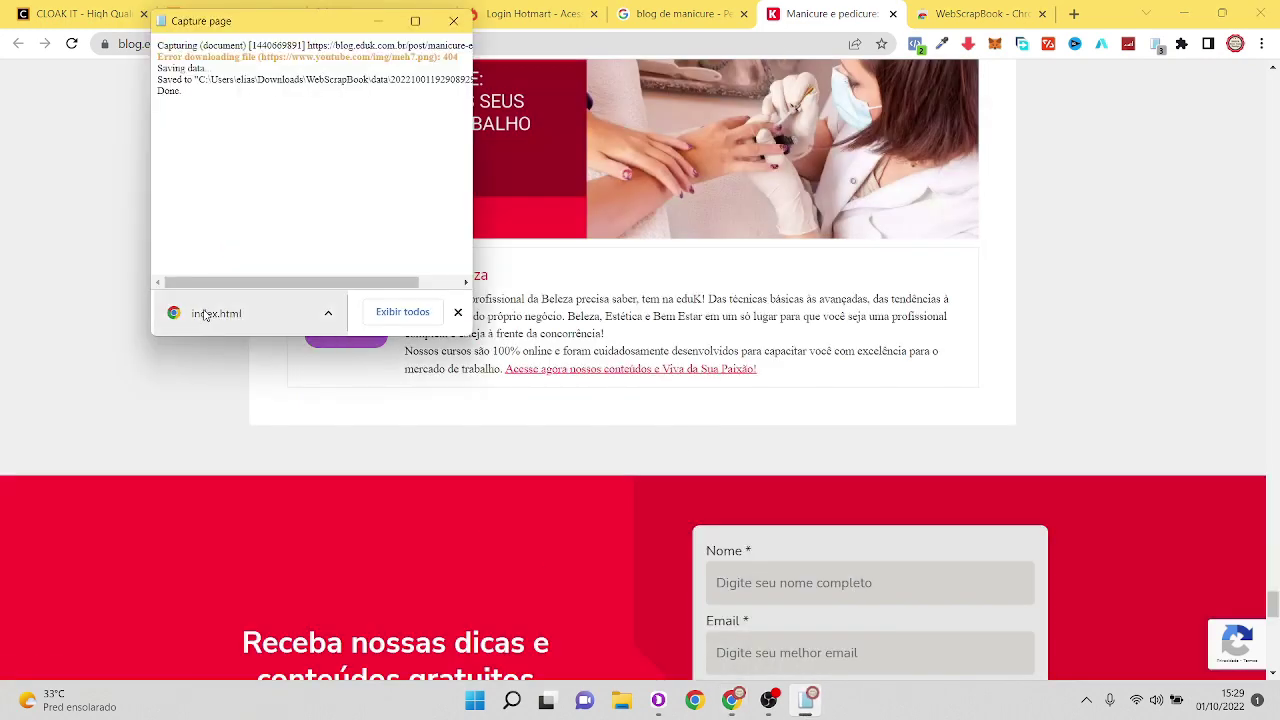
pyautogui.click(207, 314)
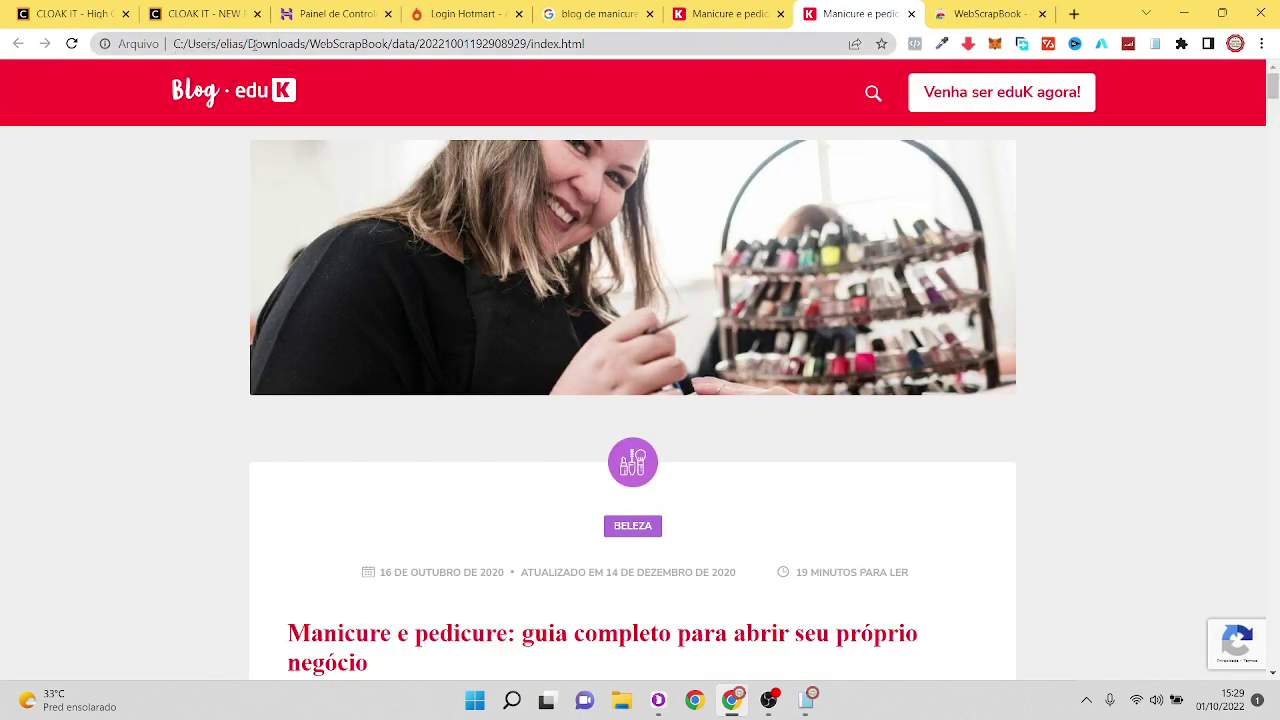
pyautogui.click(418, 50)
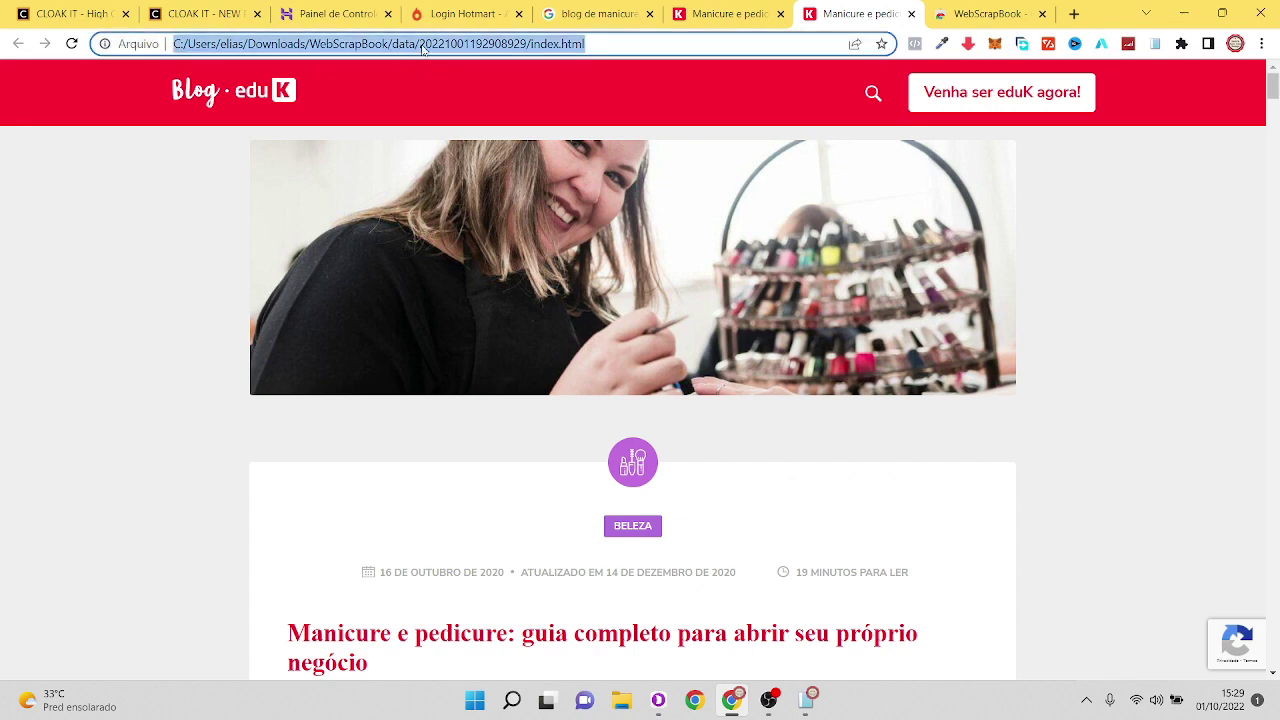
pyautogui.click(122, 220)
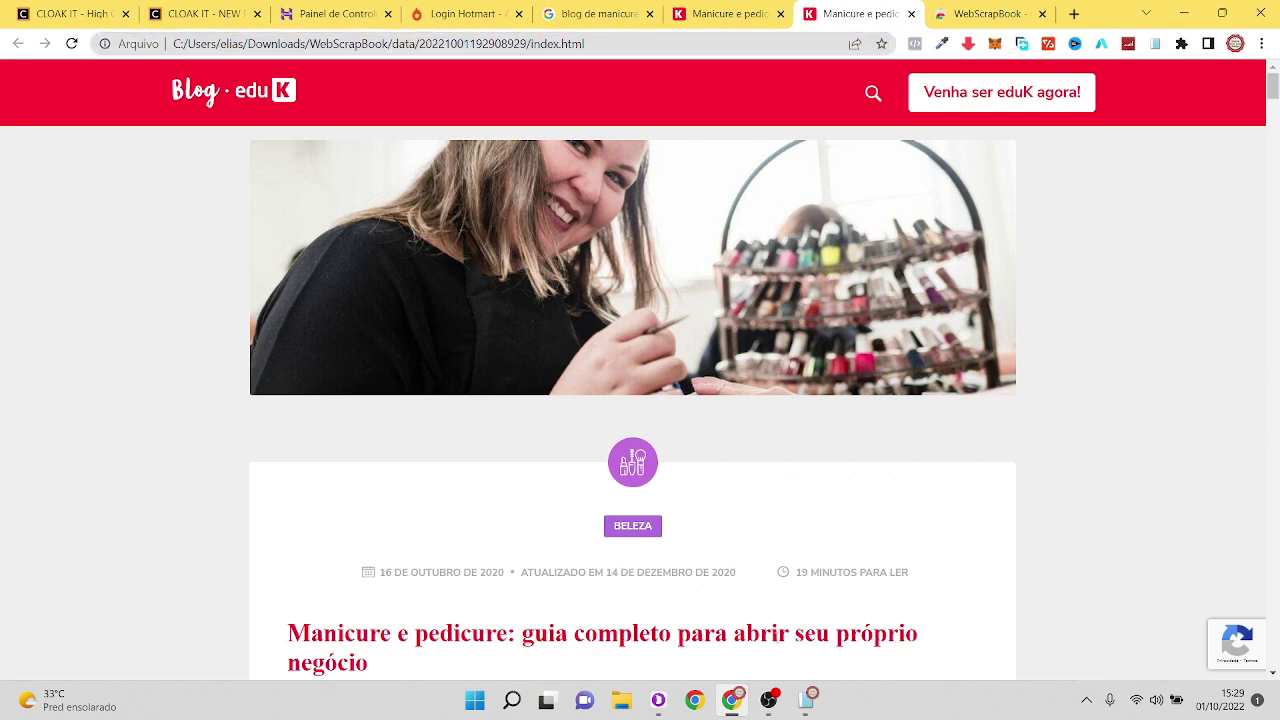
# Step: Close the WebScrapBook Capture page window and return to the locally saved copy of the blog page
pyautogui.click(806, 610)
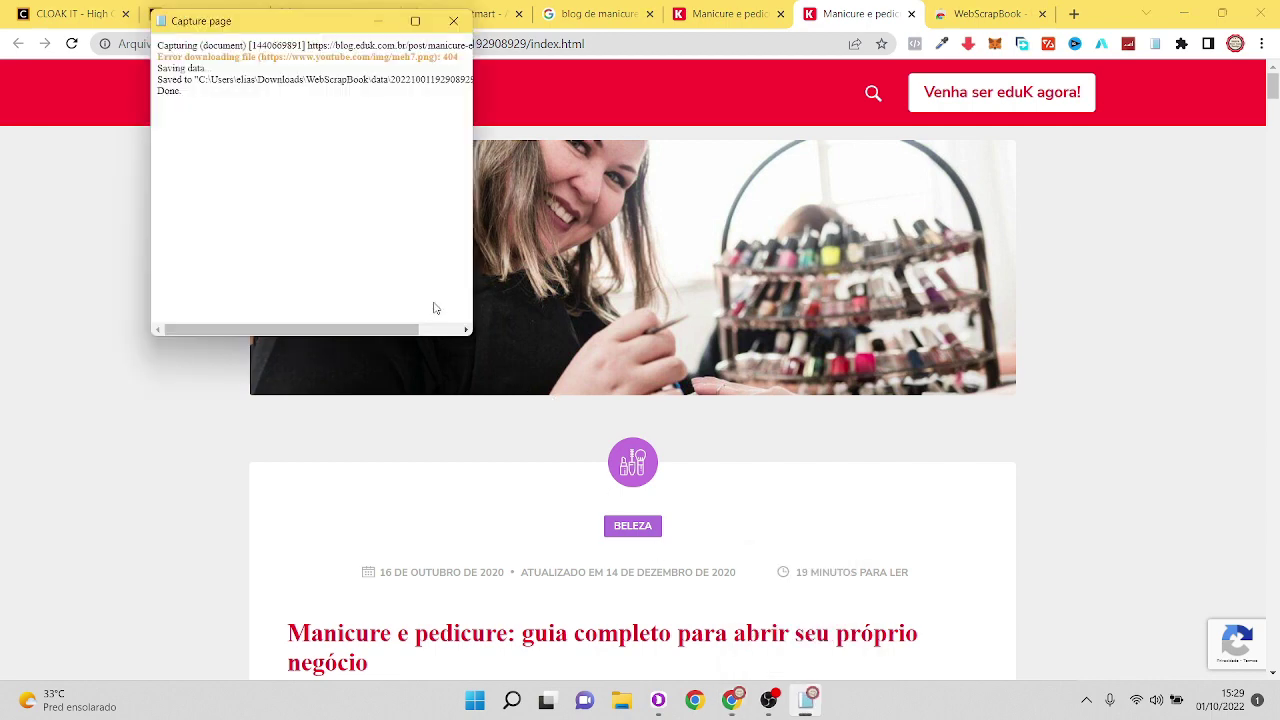
pyautogui.click(456, 22)
pyautogui.click(452, 14)
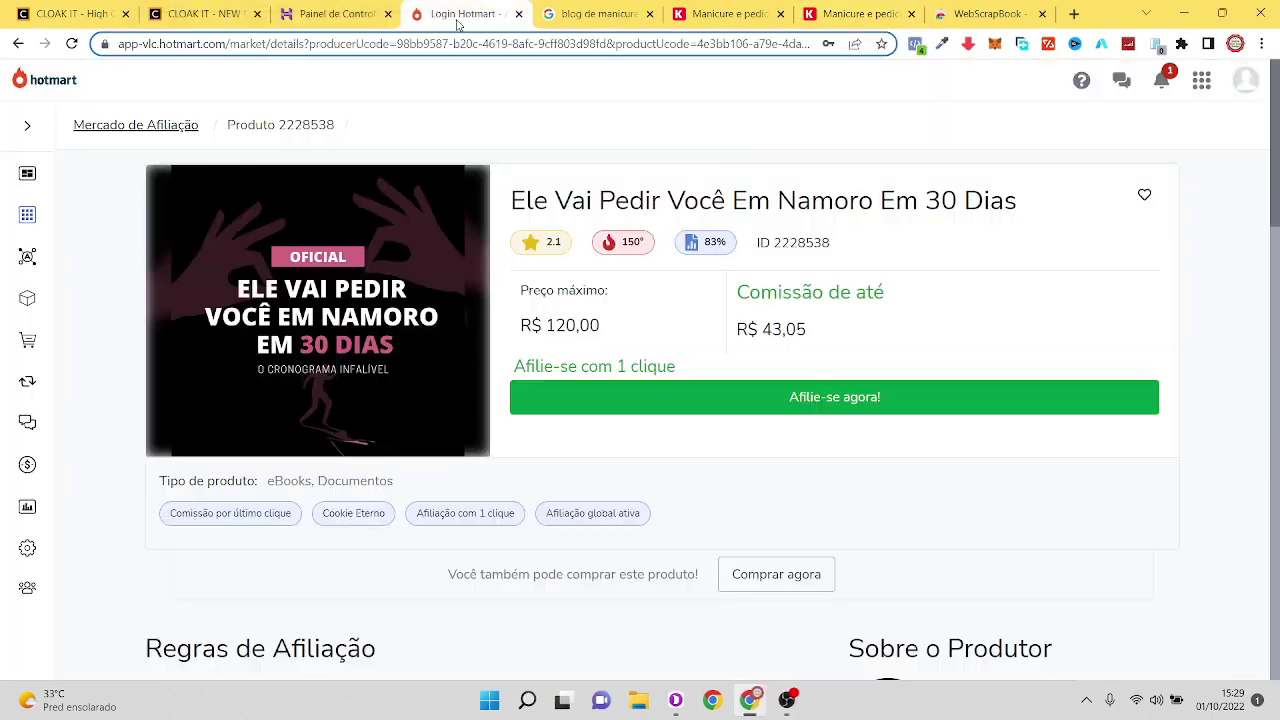
pyautogui.click(808, 8)
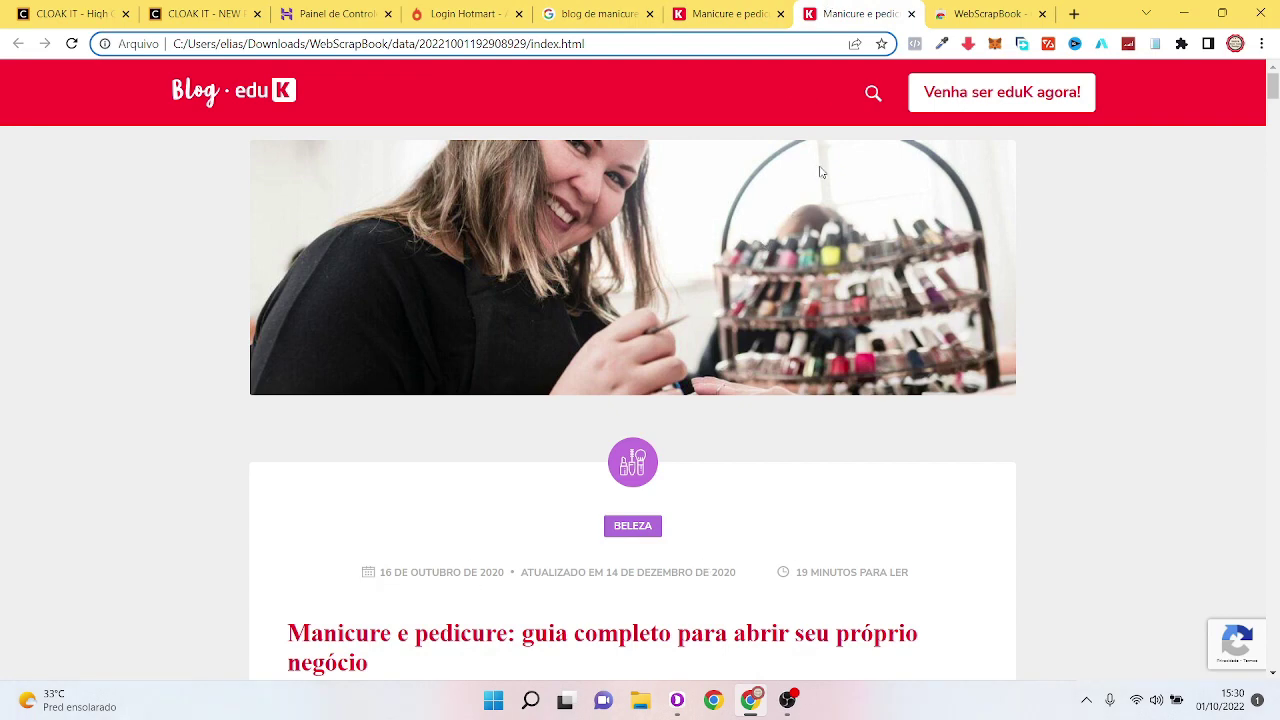
# Step: Show the captured index.html in its folder from the browser's download list, then close the Downloads page
pyautogui.click(1074, 14)
pyautogui.click(1261, 43)
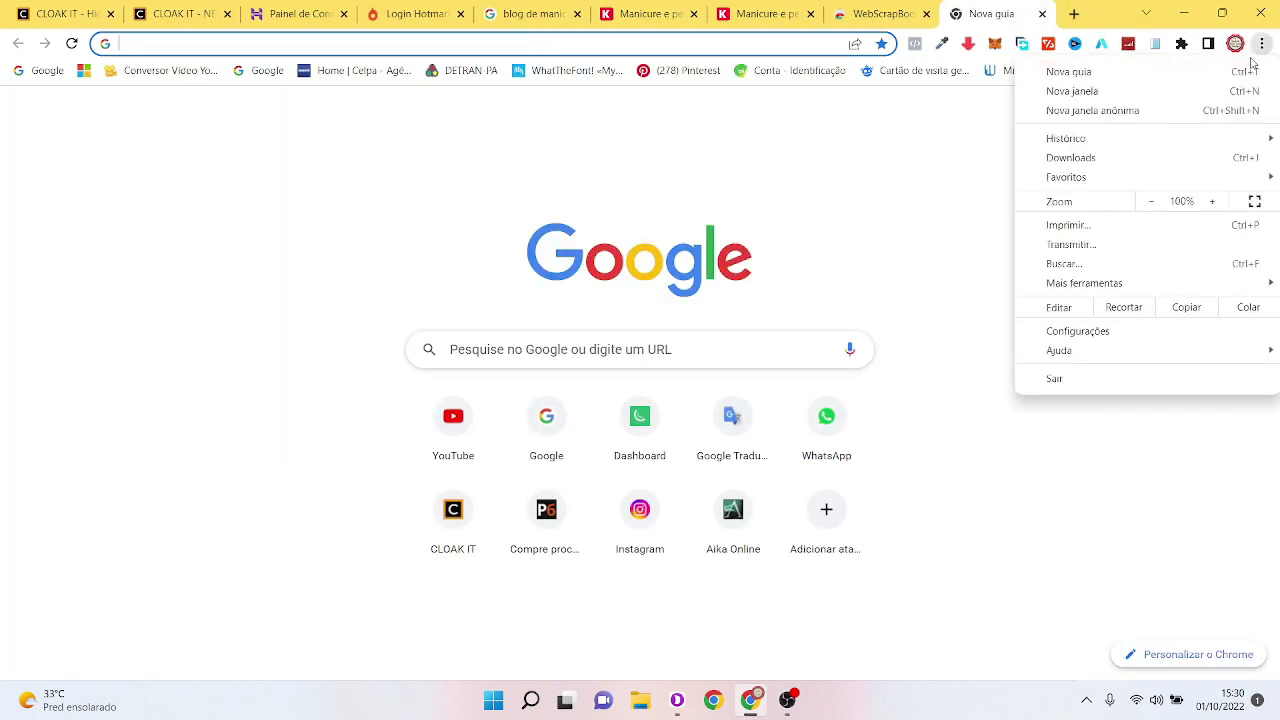
pyautogui.click(1098, 158)
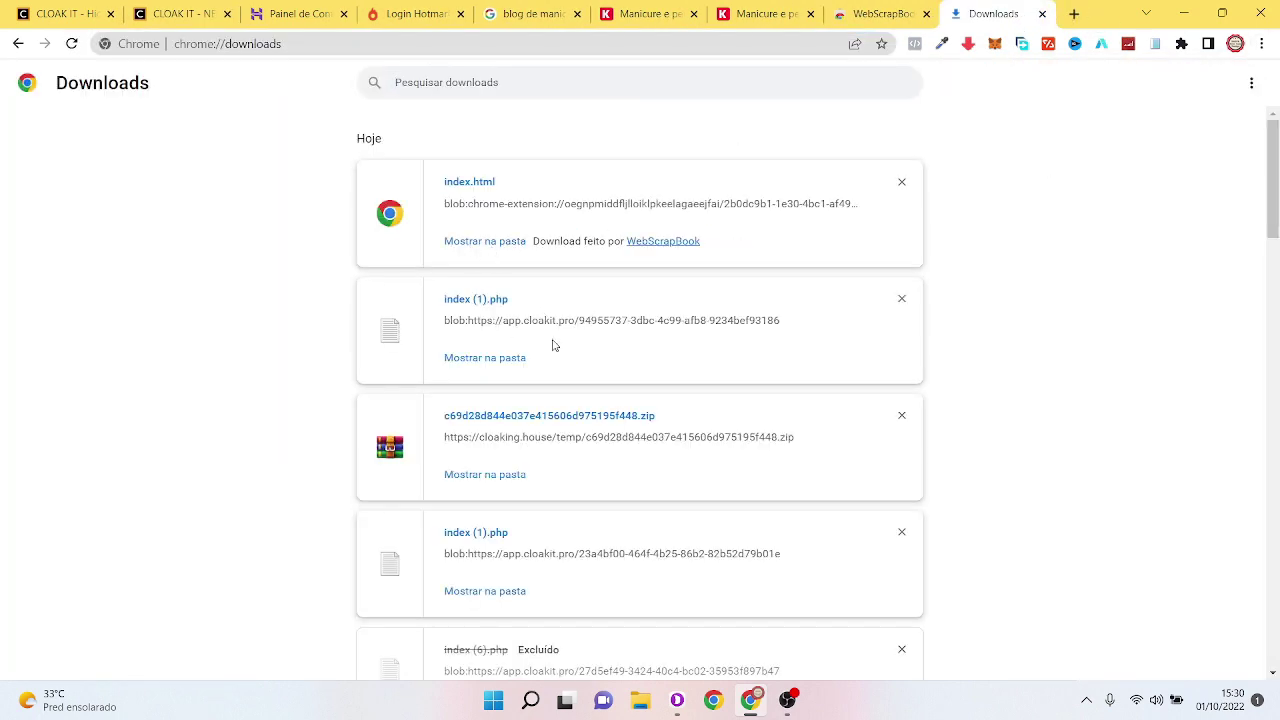
pyautogui.click(476, 248)
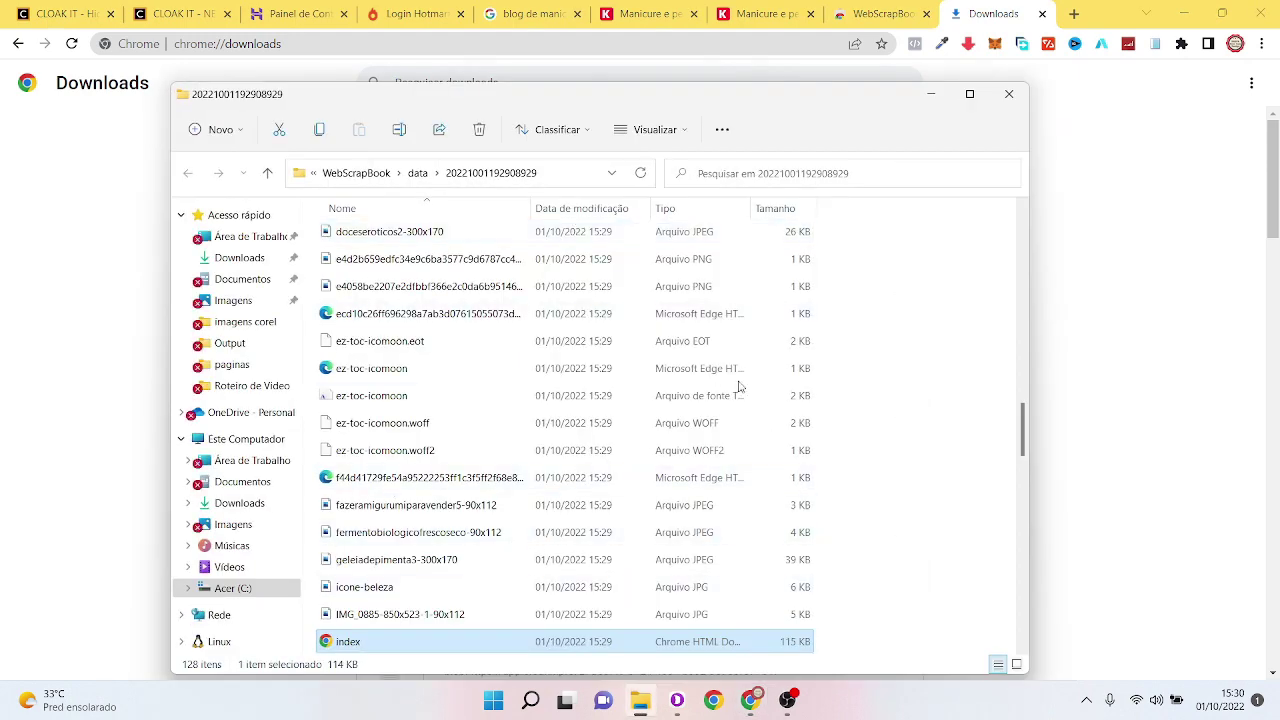
pyautogui.click(1043, 14)
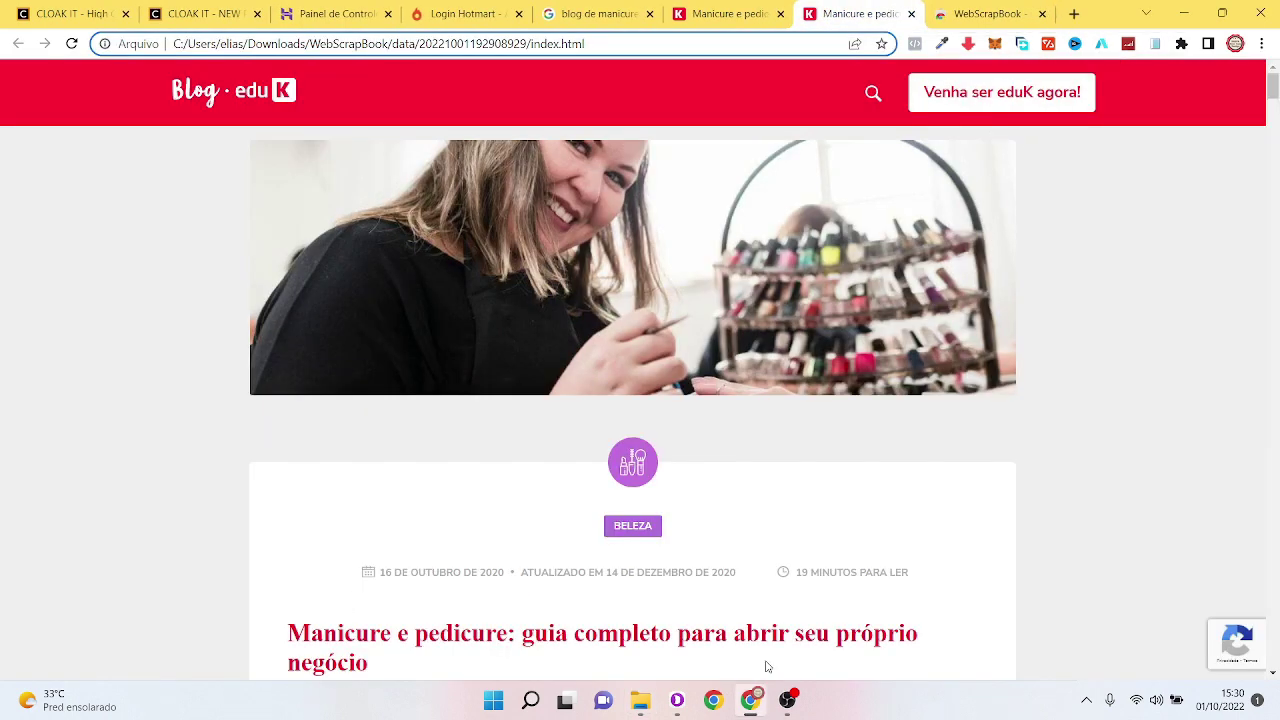
pyautogui.moveTo(640, 700)
pyautogui.click(632, 612)
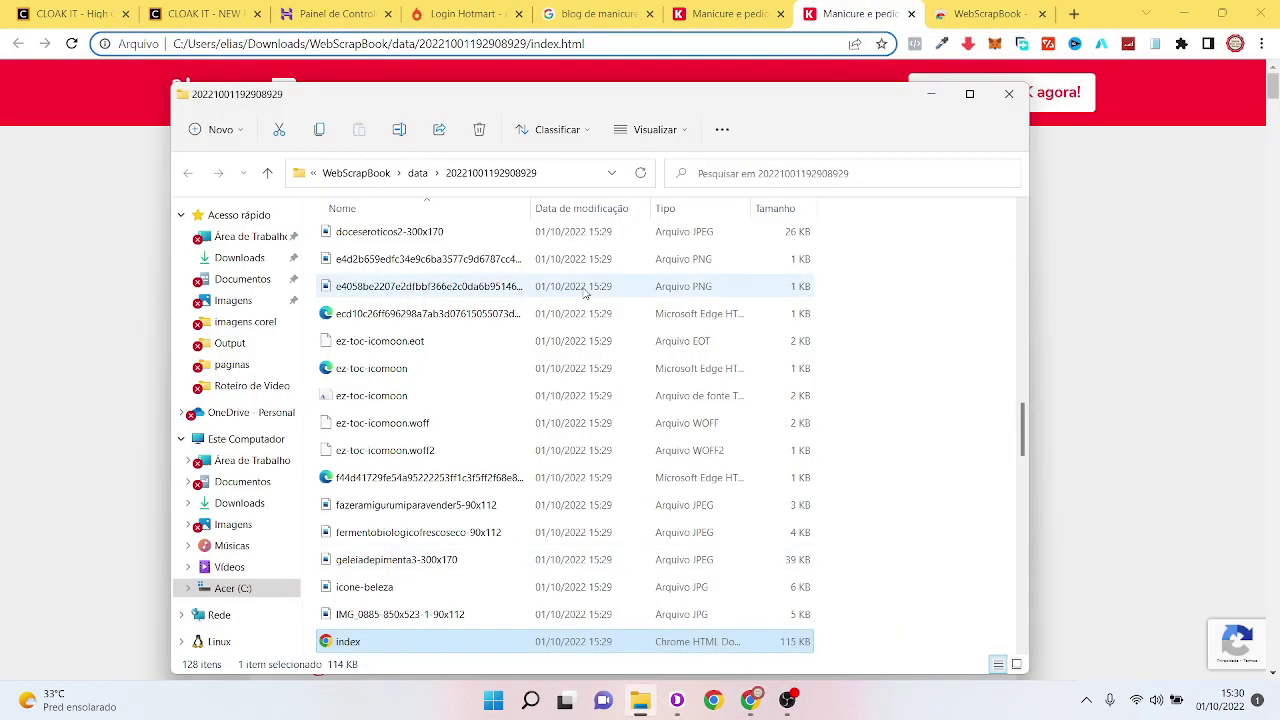
pyautogui.click(420, 176)
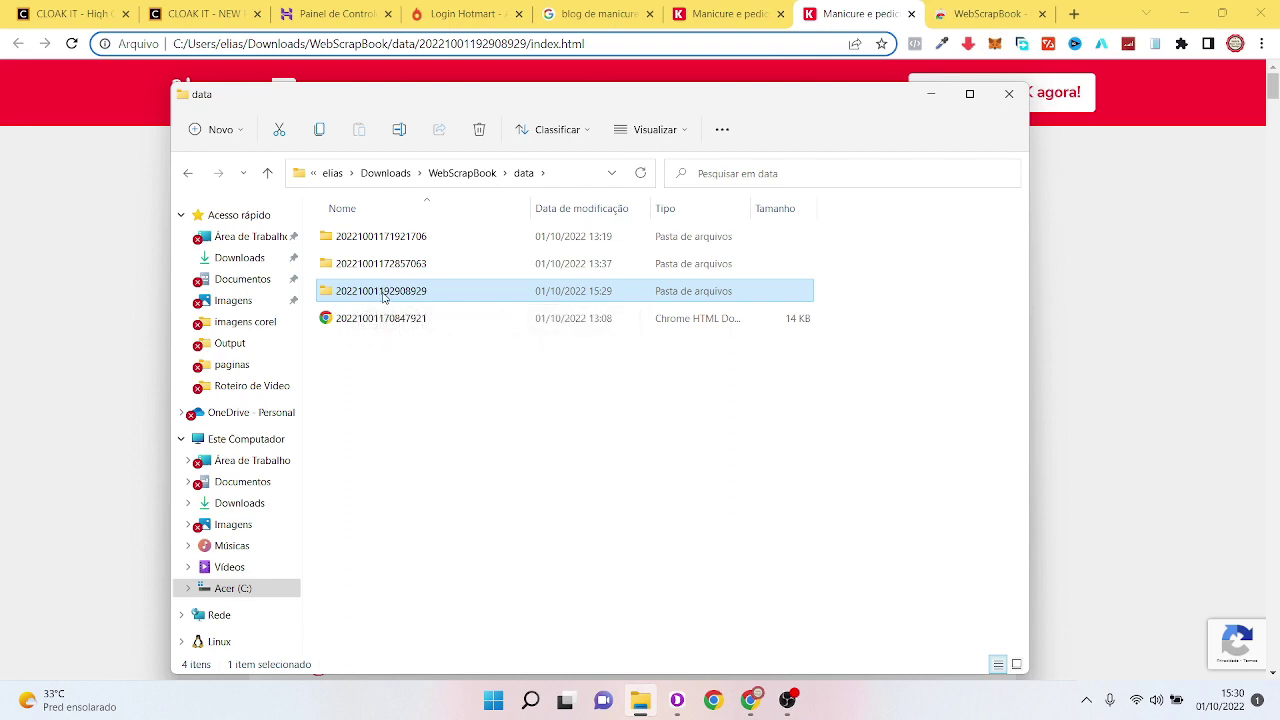
pyautogui.doubleClick(350, 298)
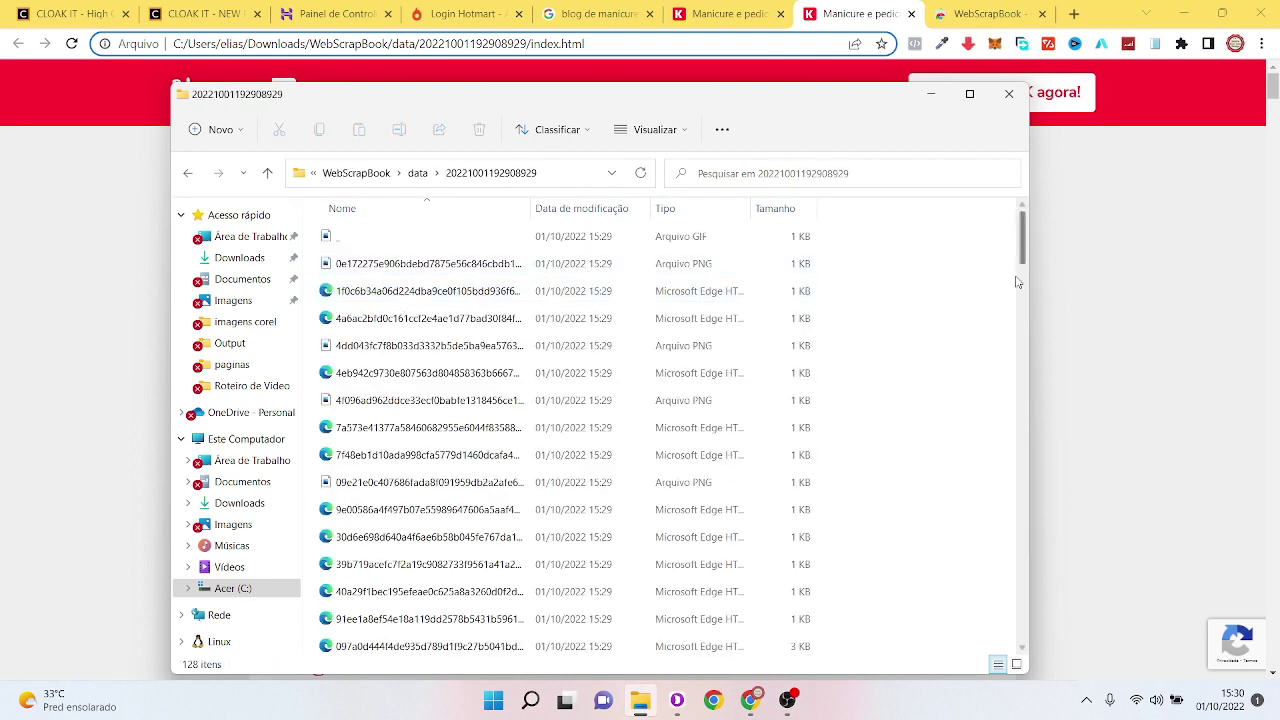
pyautogui.moveTo(1030, 238); pyautogui.dragTo(1030, 643)
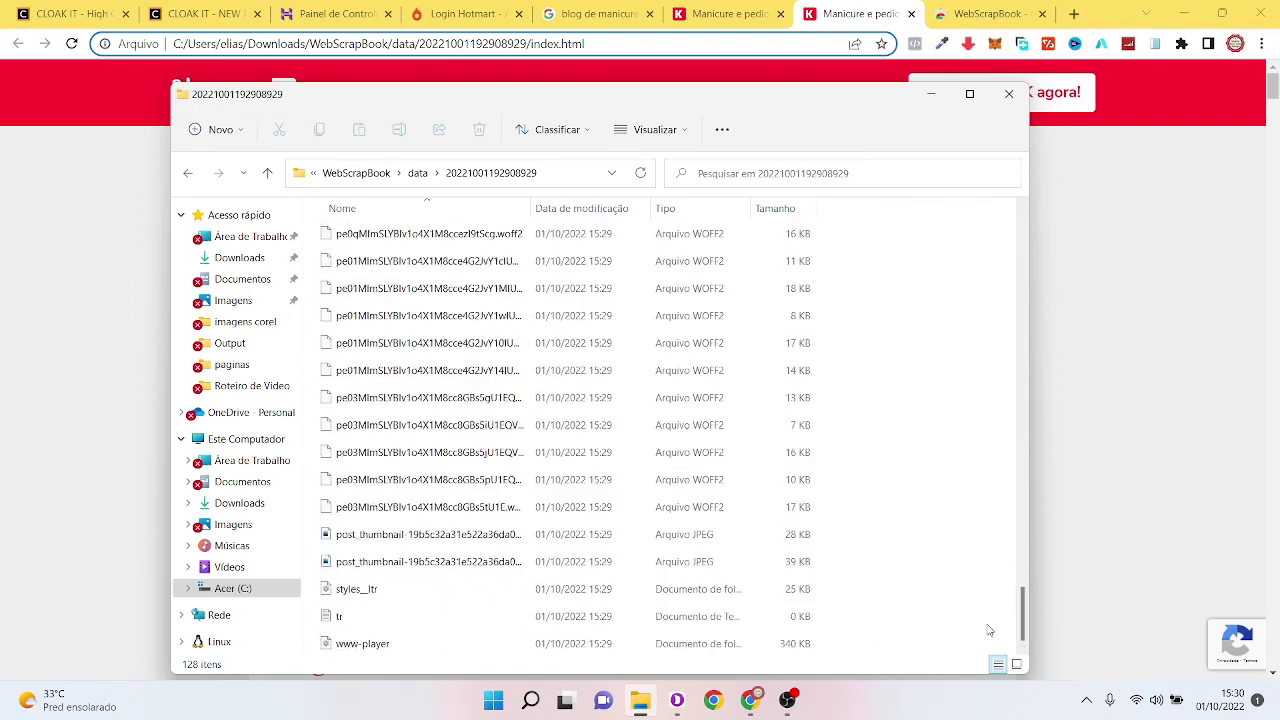
pyautogui.moveTo(1020, 624); pyautogui.dragTo(1021, 238)
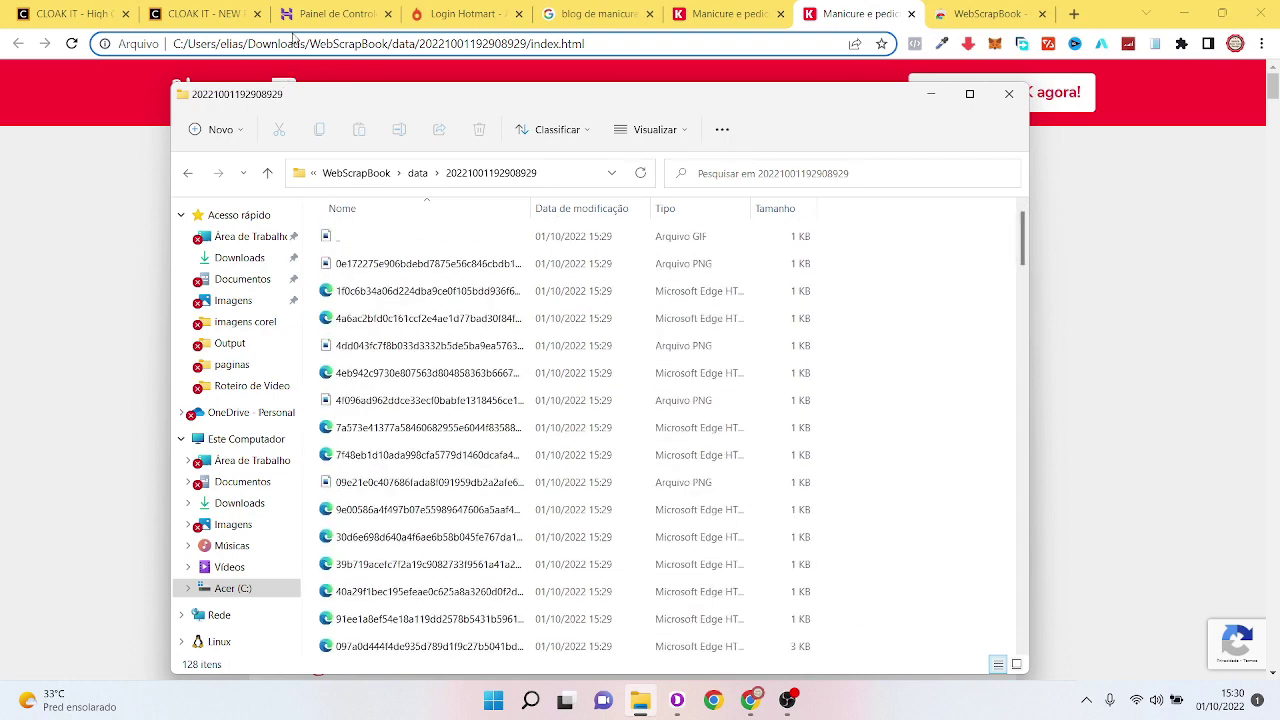
# Step: Switch to the site's Hostinger control panel and open its file manager (Gerenciador de arquivos)
pyautogui.click(307, 8)
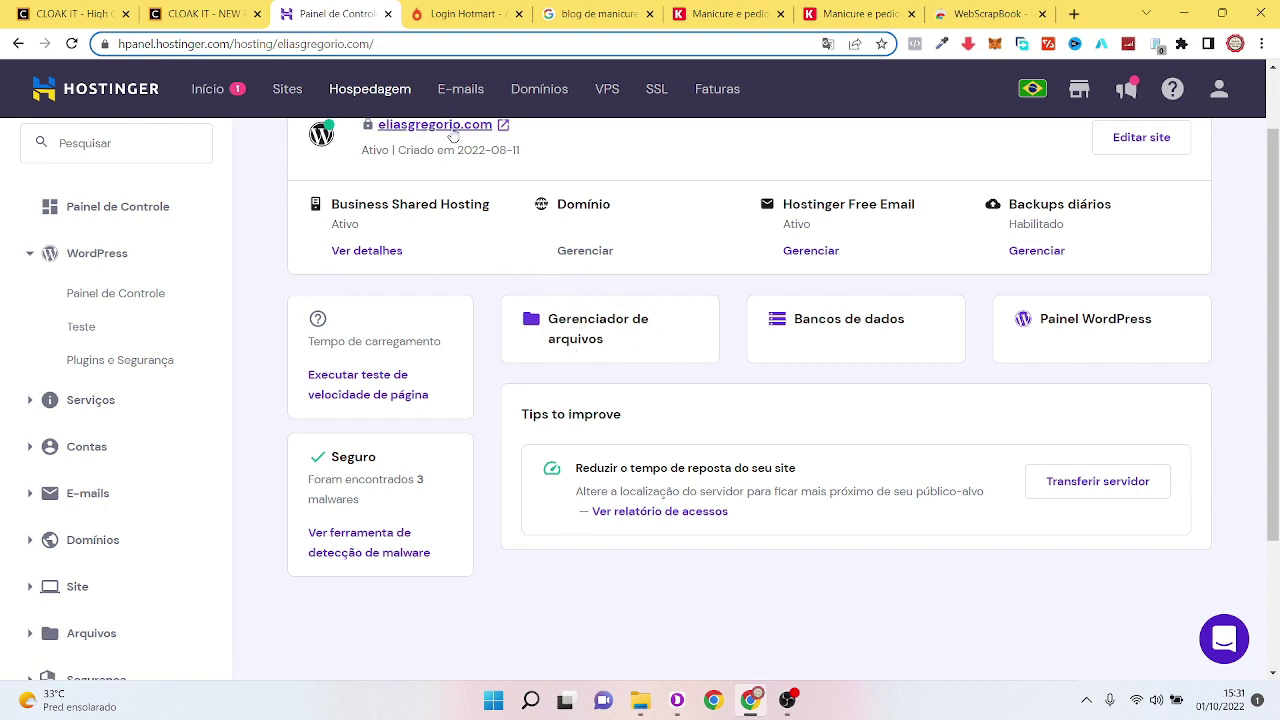
pyautogui.scroll(2, 515, 203)
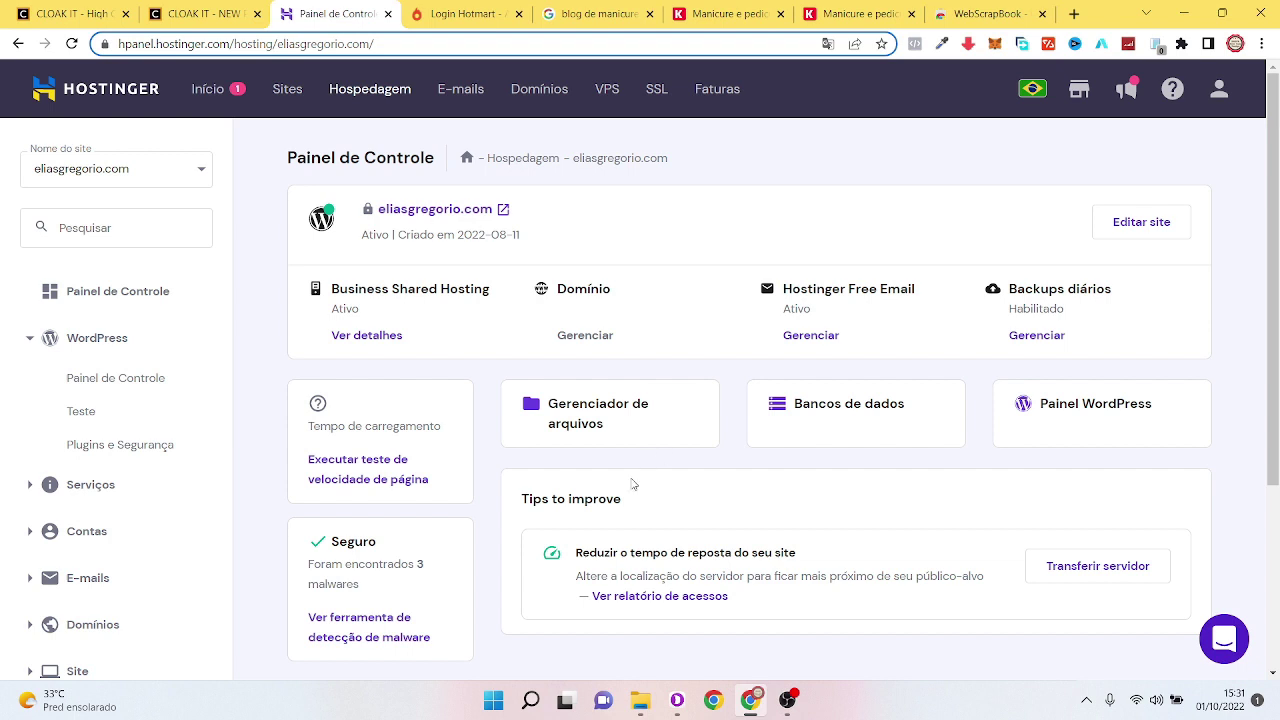
pyautogui.click(594, 412)
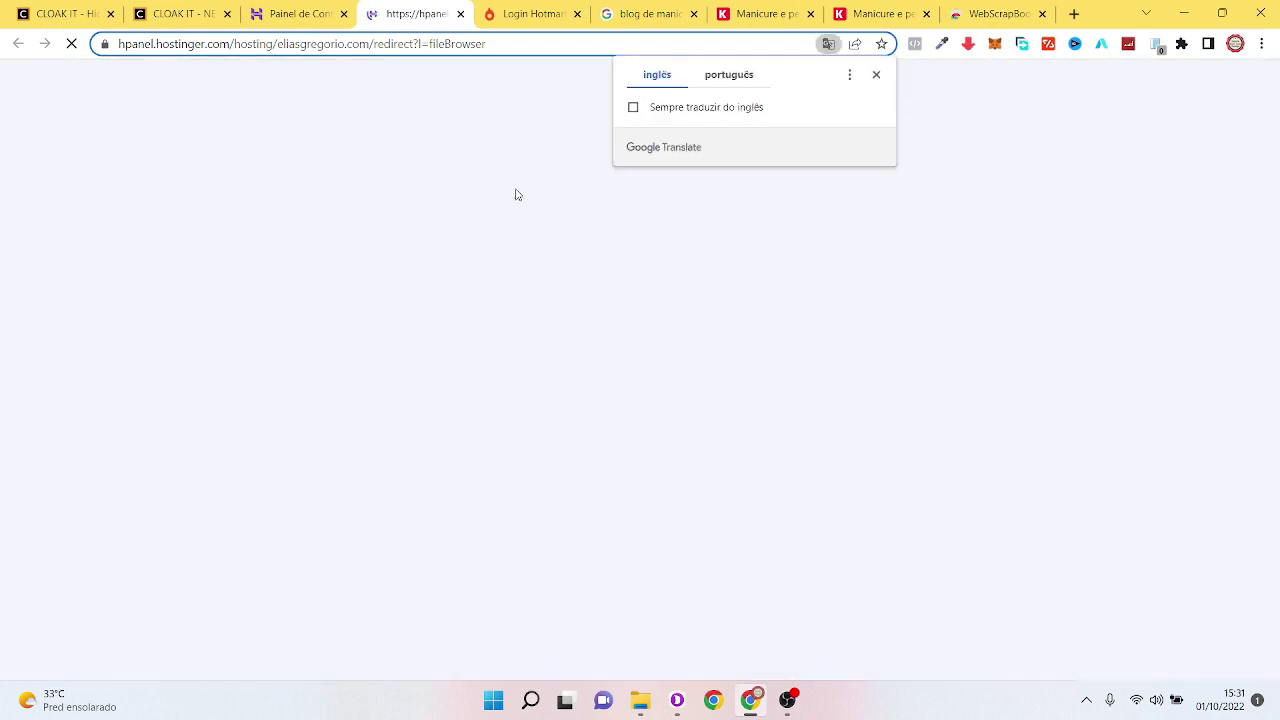
# Step: Check the site's WordPress dashboard in Hostinger, then return to the file manager
pyautogui.click(300, 22)
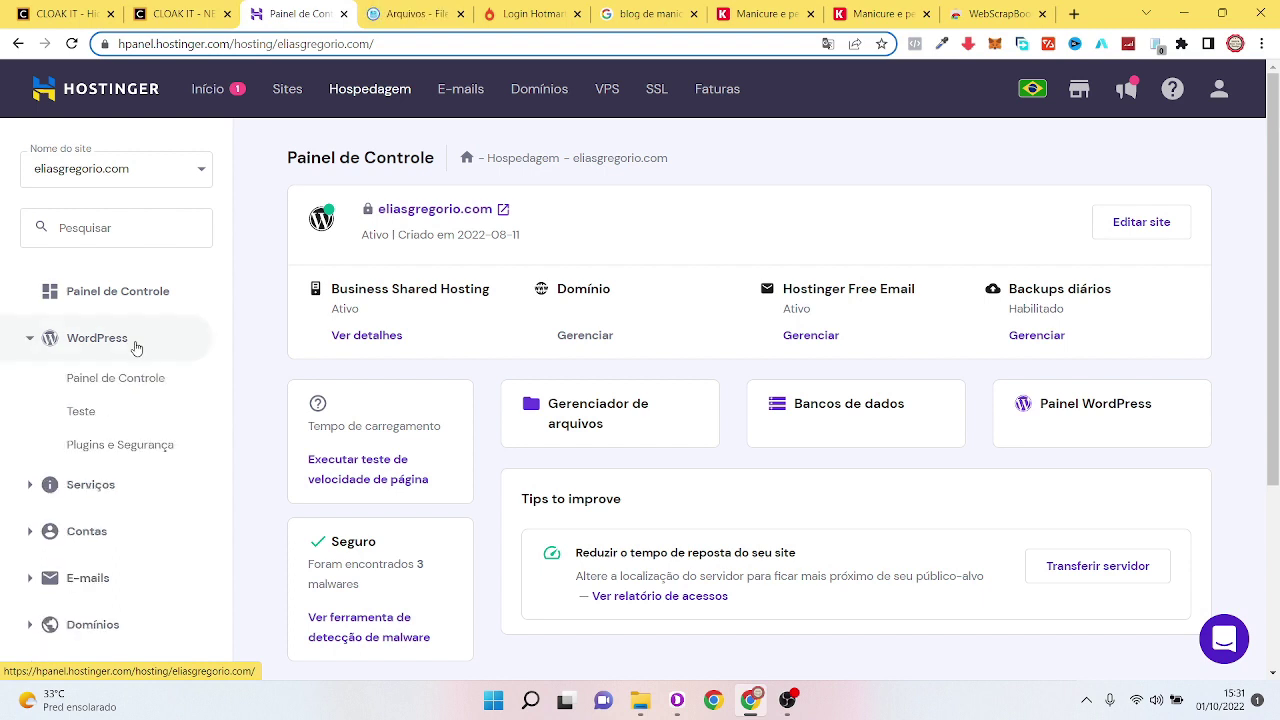
pyautogui.click(110, 382)
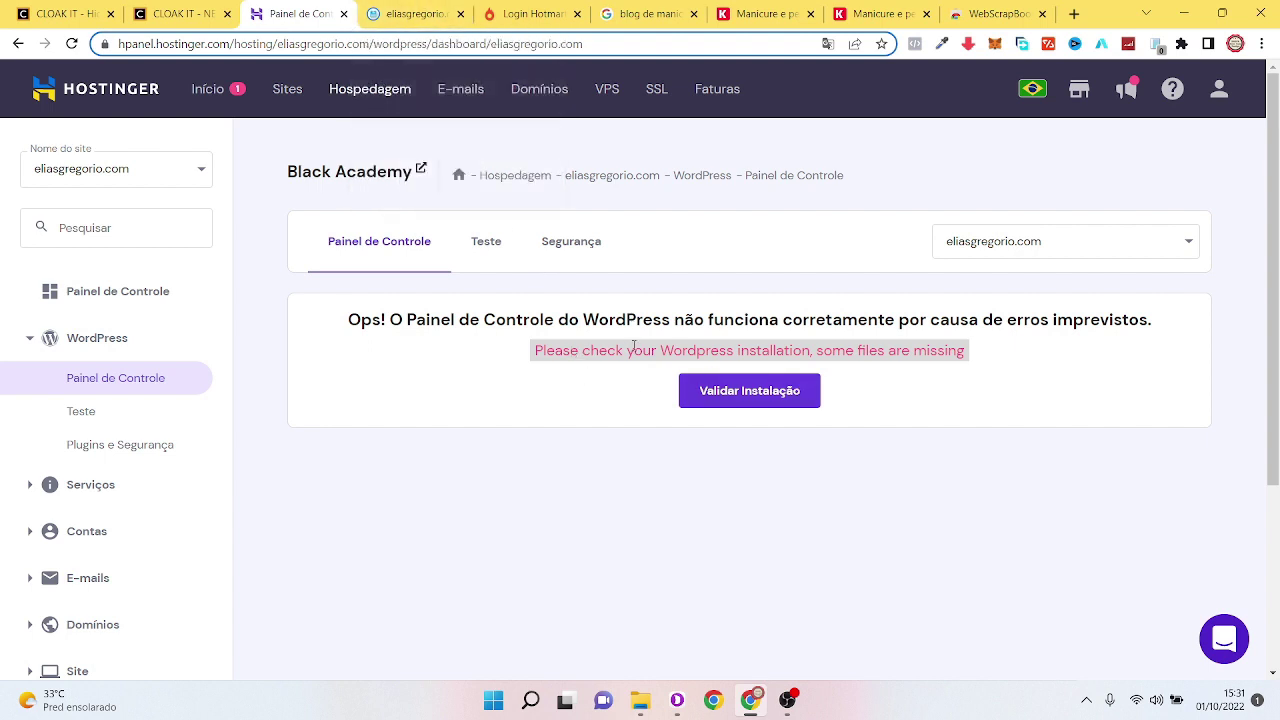
pyautogui.click(410, 12)
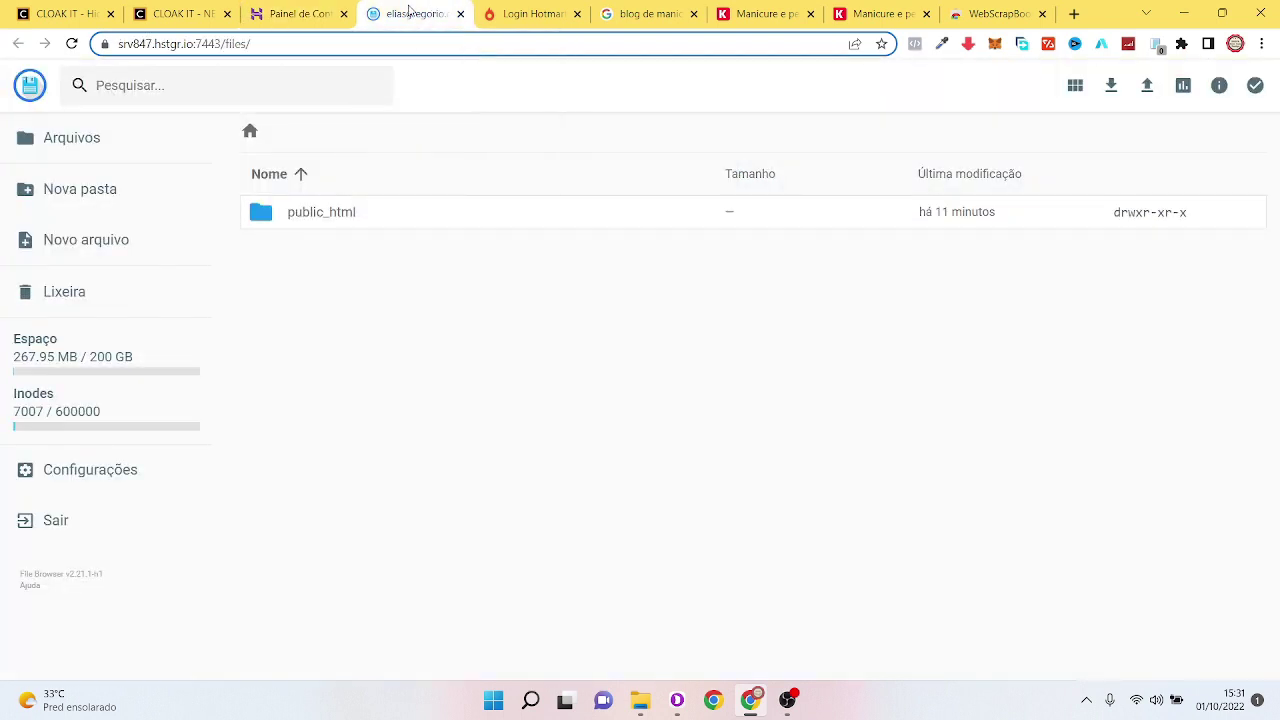
# Step: Open the public_html folder in the file manager and start an upload into it
pyautogui.click(341, 220)
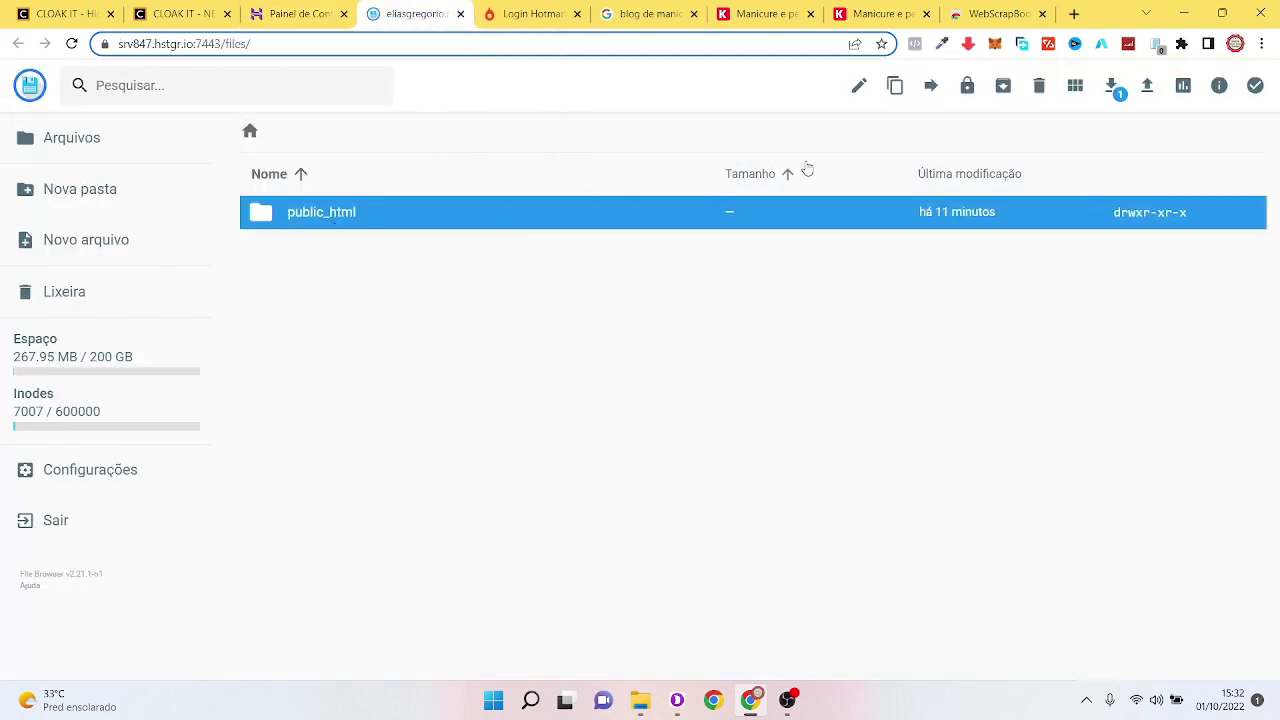
pyautogui.doubleClick(362, 217)
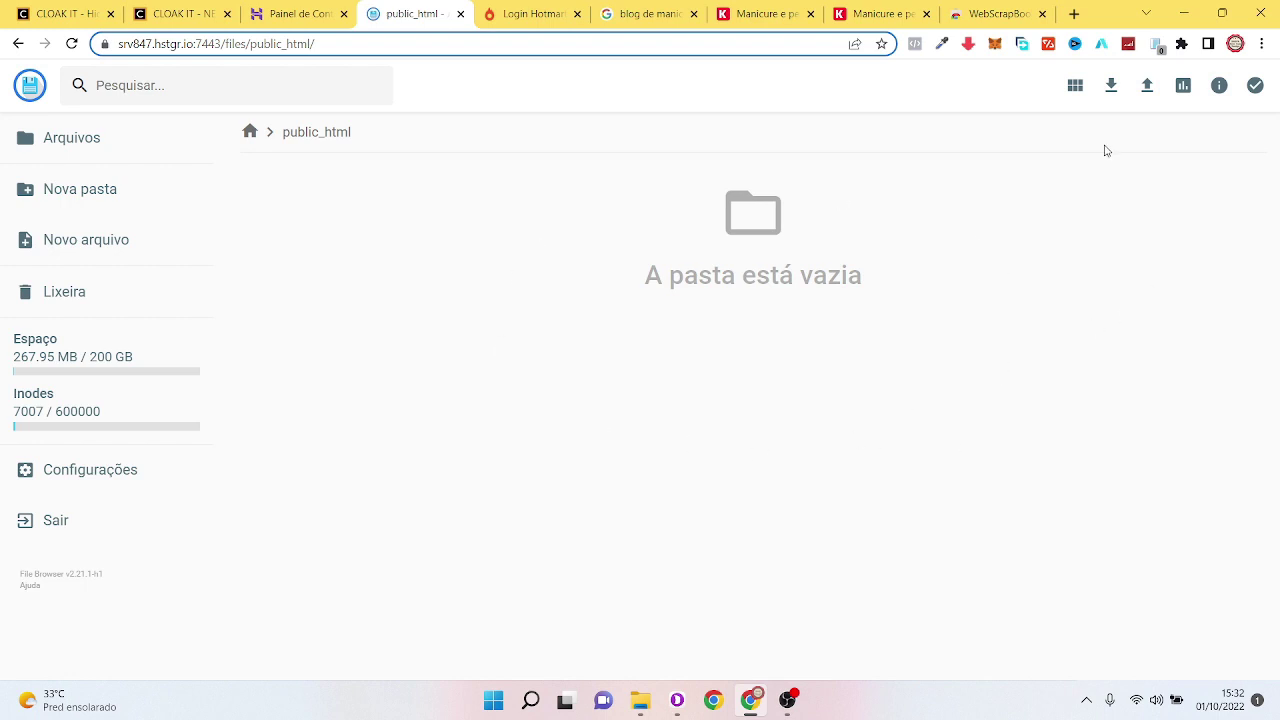
pyautogui.click(1148, 86)
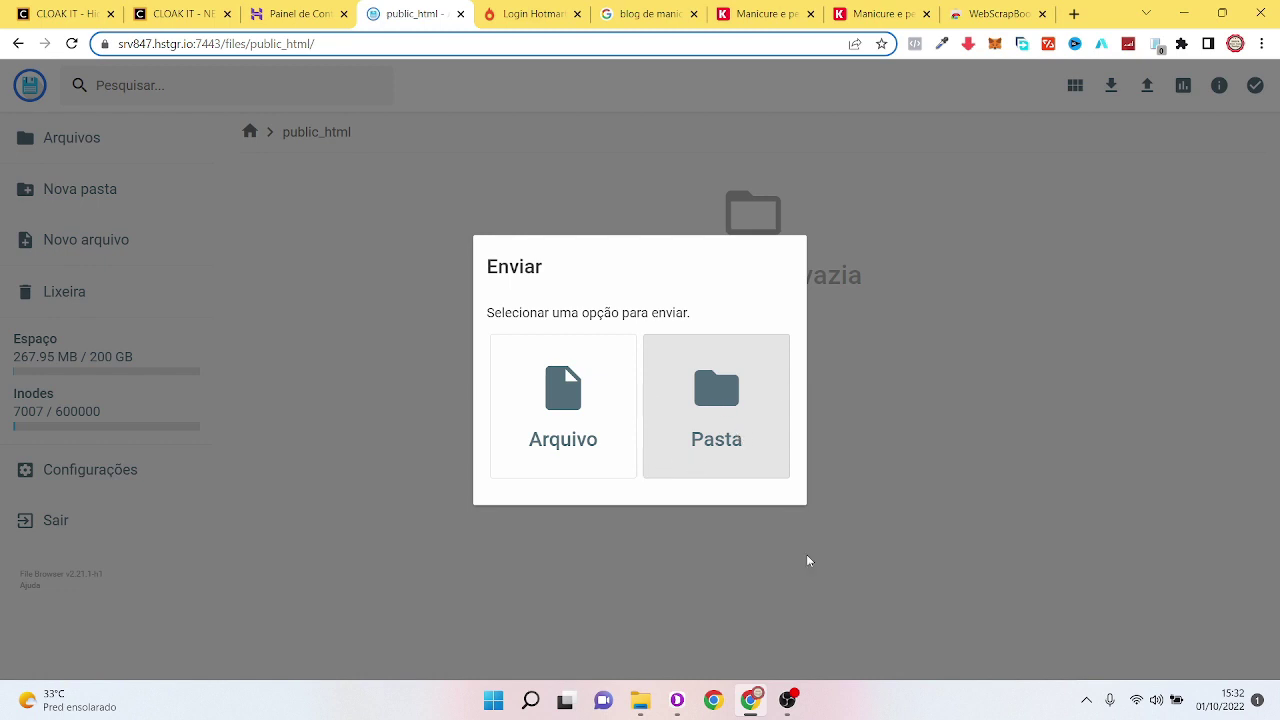
pyautogui.click(640, 700)
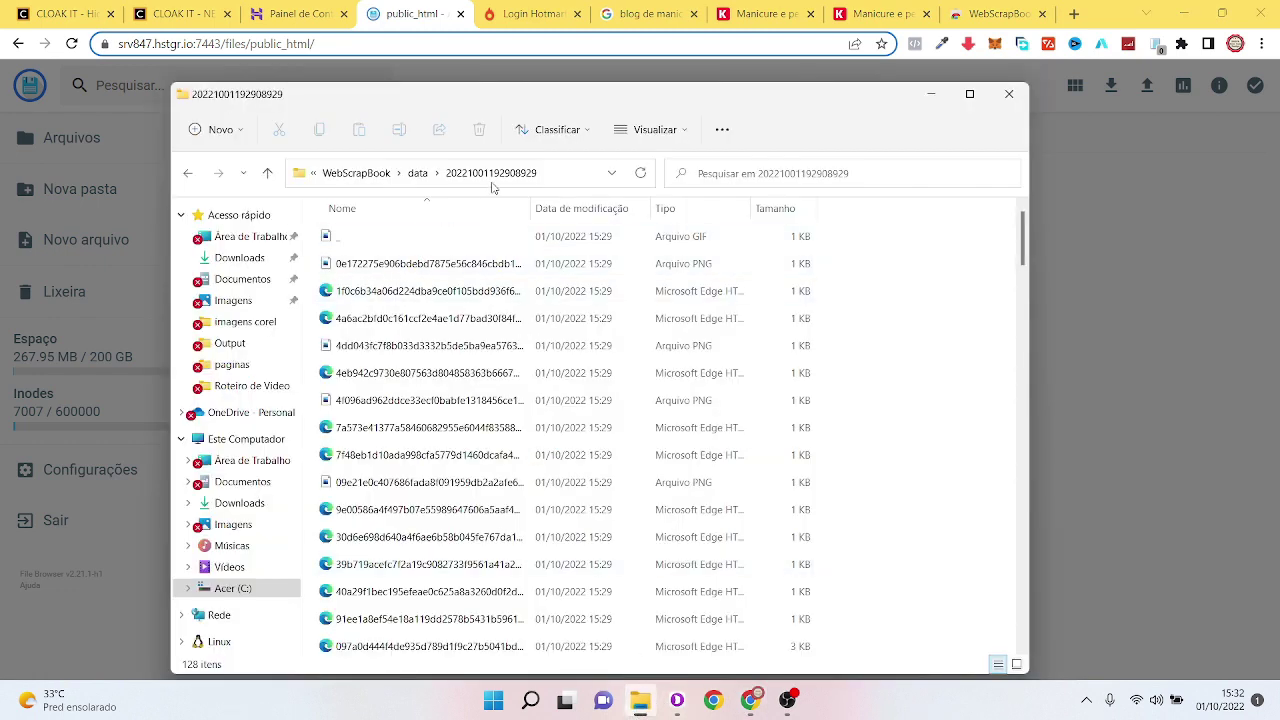
pyautogui.click(548, 172)
pyautogui.doubleClick(548, 172)
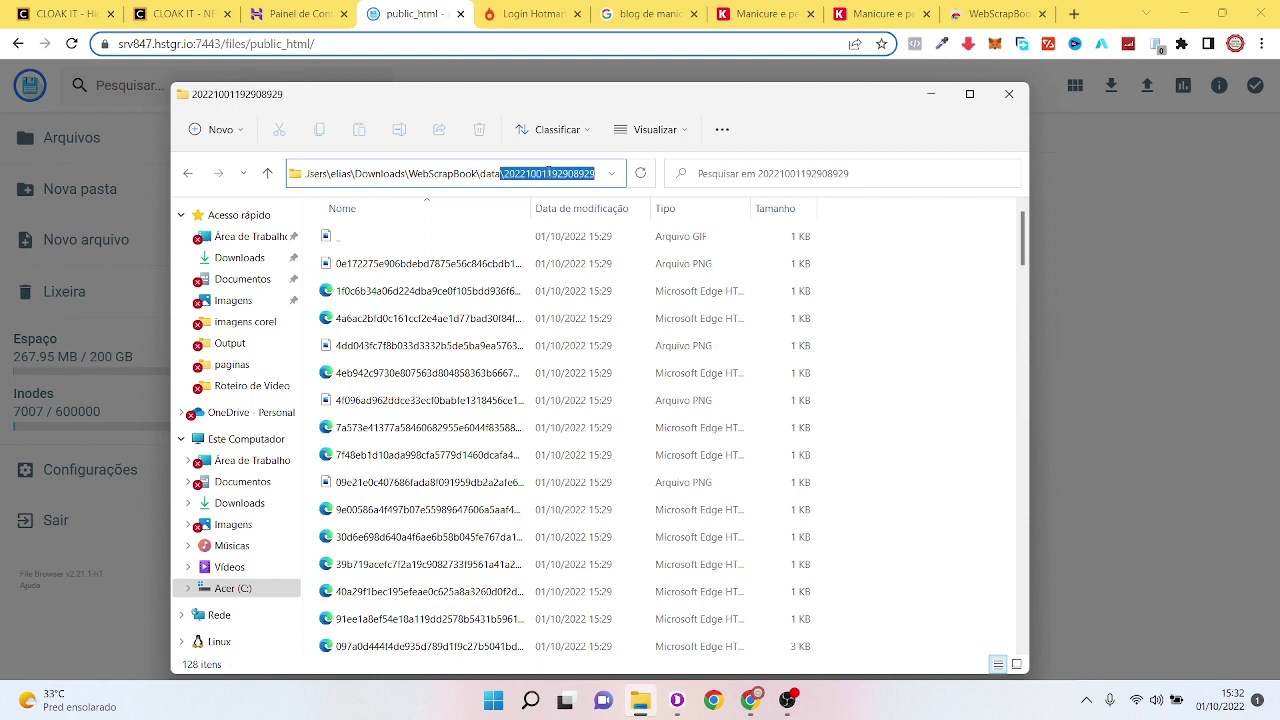
pyautogui.hotkey('ctrl', 'a')
pyautogui.hotkey('ctrl', 'c')
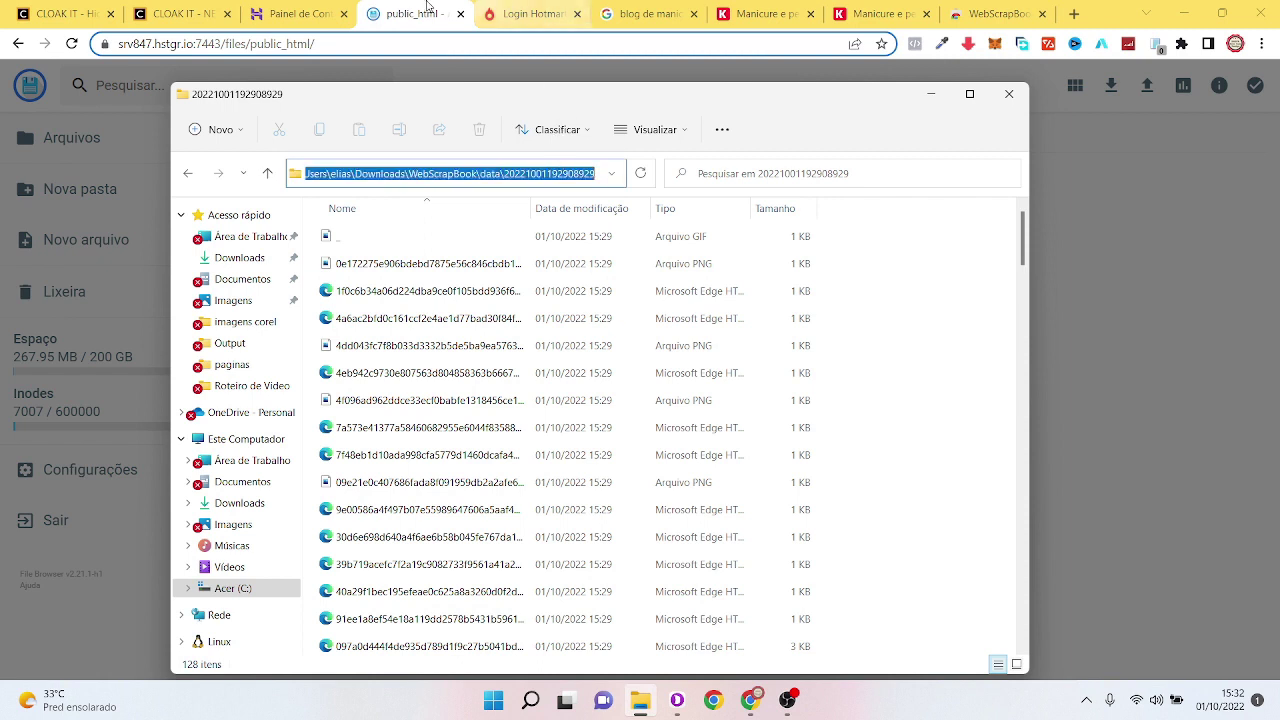
pyautogui.hotkey('alt', 'Tab')
pyautogui.click(750, 395)
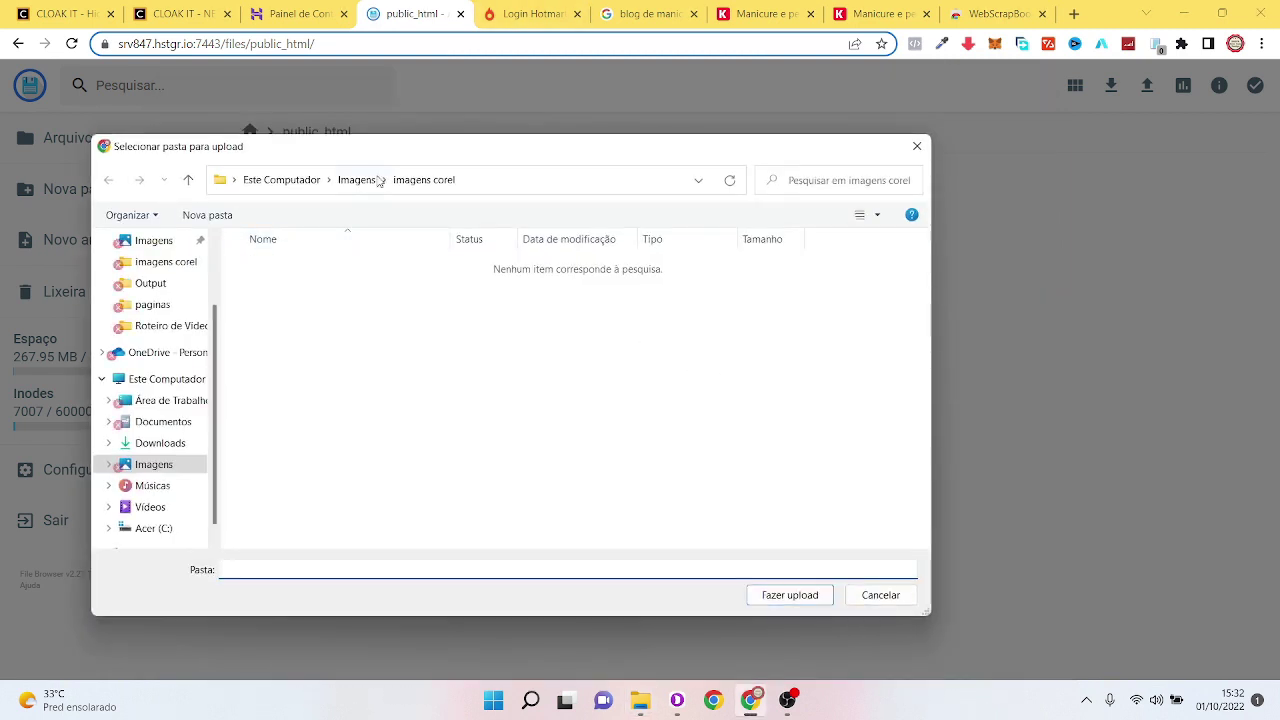
pyautogui.click(486, 177)
pyautogui.hotkey('ctrl', 'v')
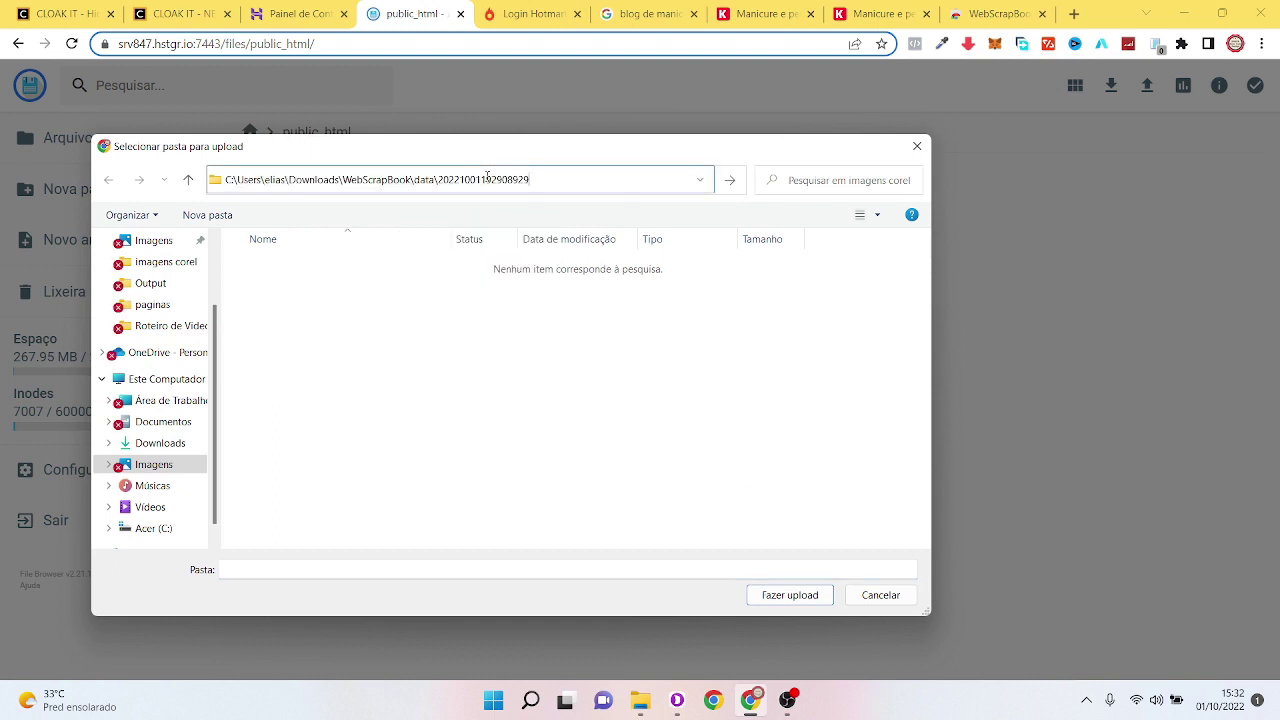
pyautogui.press('Return')
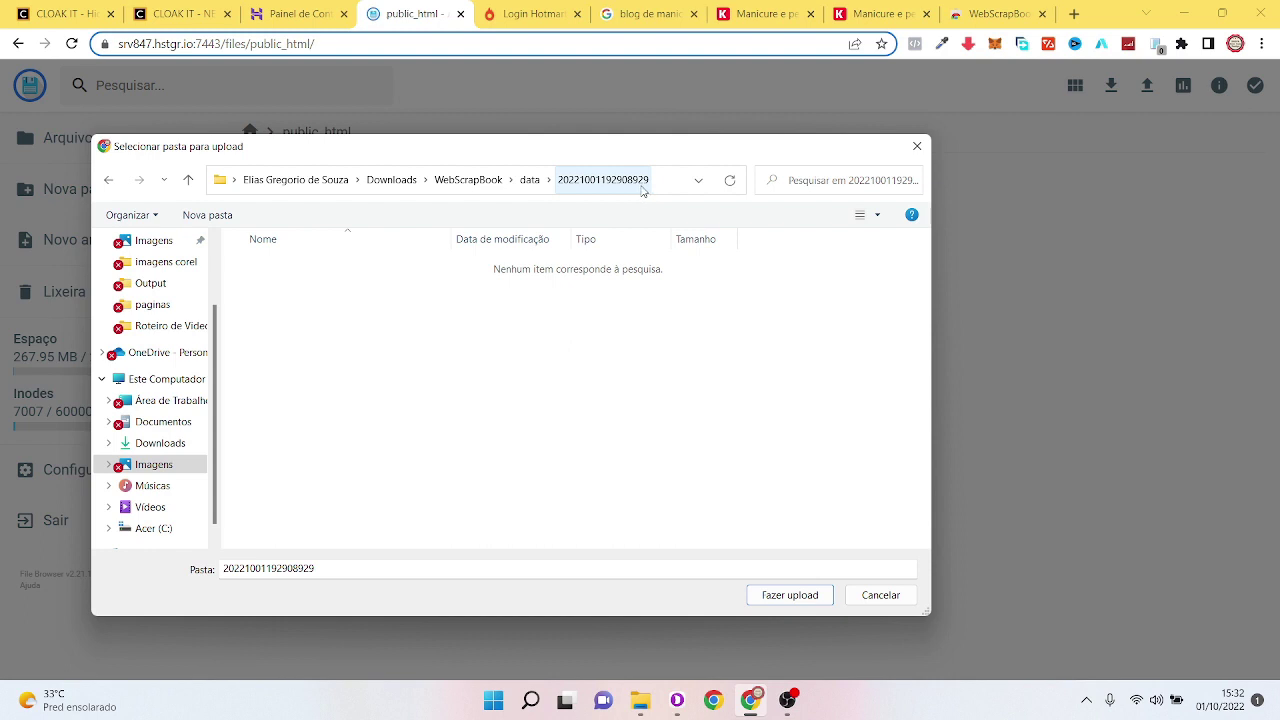
pyautogui.click(530, 180)
pyautogui.click(324, 331)
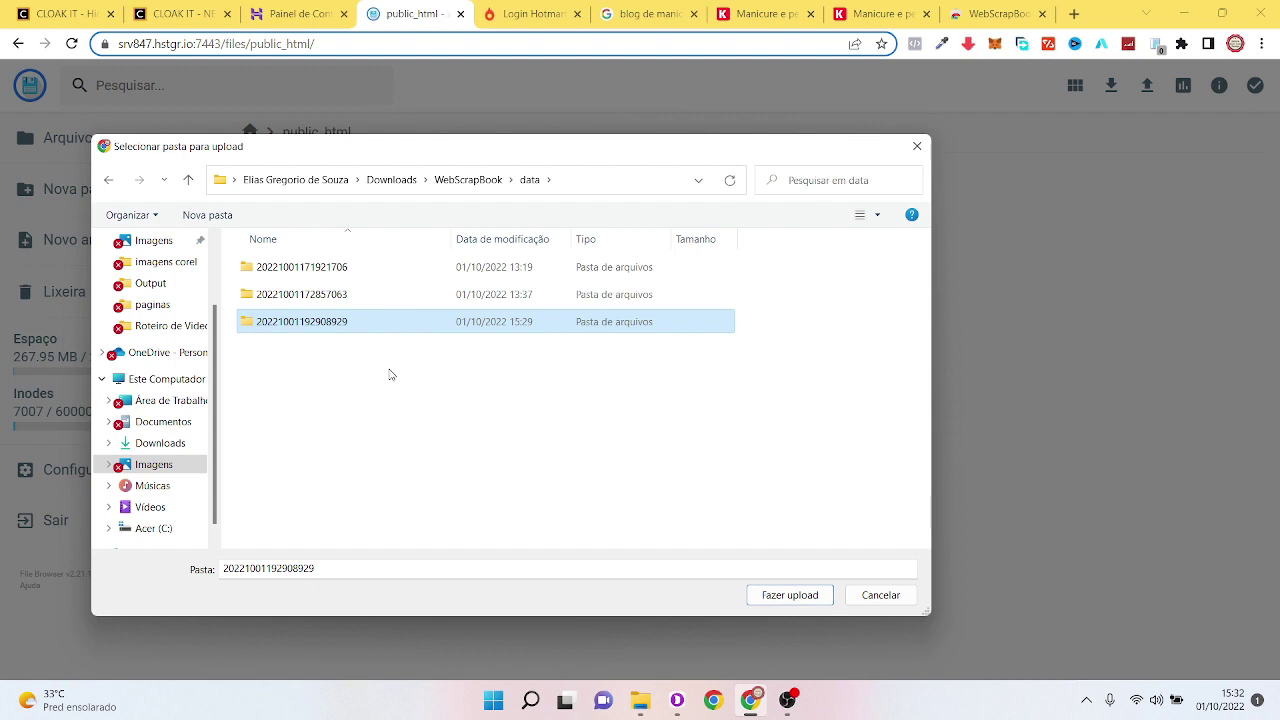
pyautogui.click(268, 326)
pyautogui.click(882, 597)
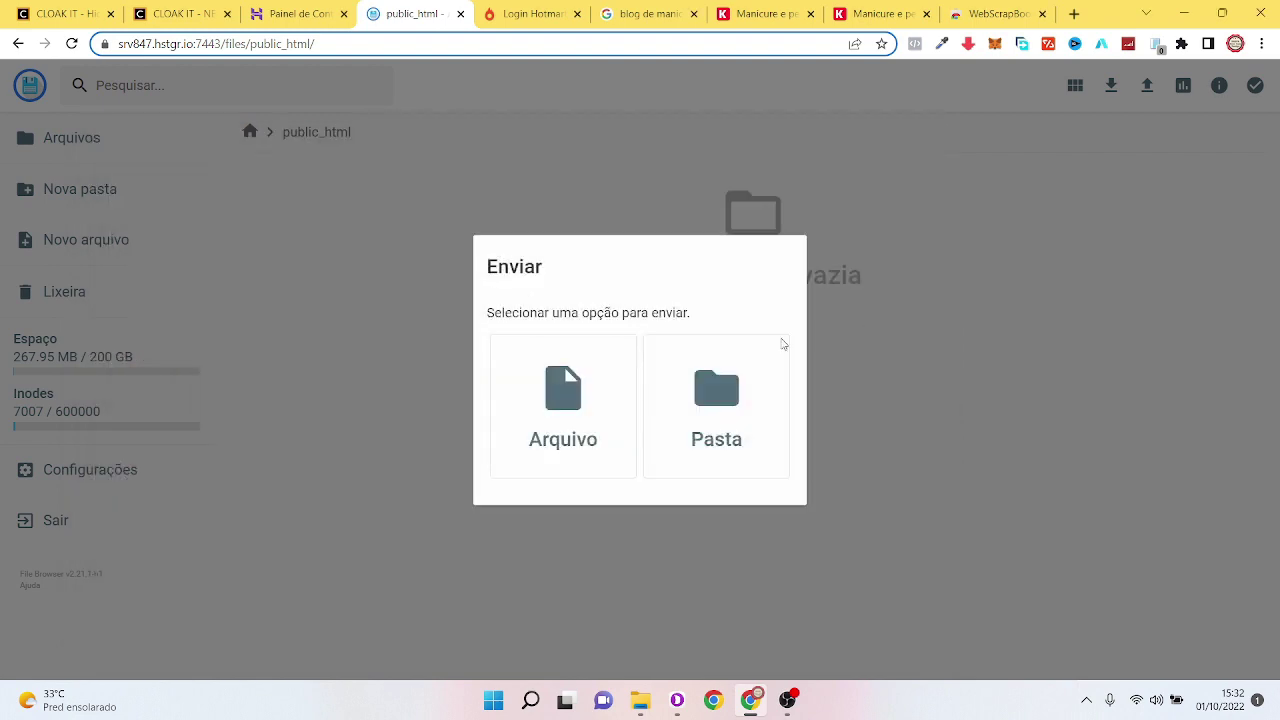
pyautogui.click(547, 421)
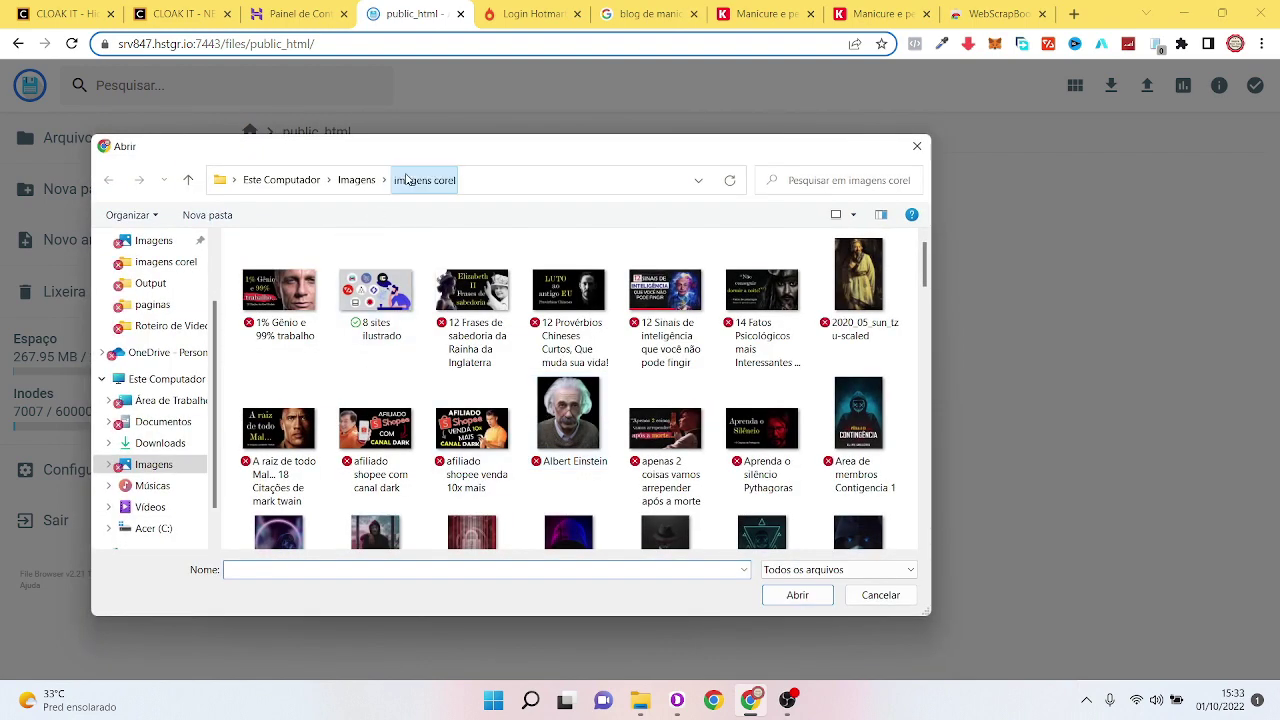
pyautogui.click(466, 181)
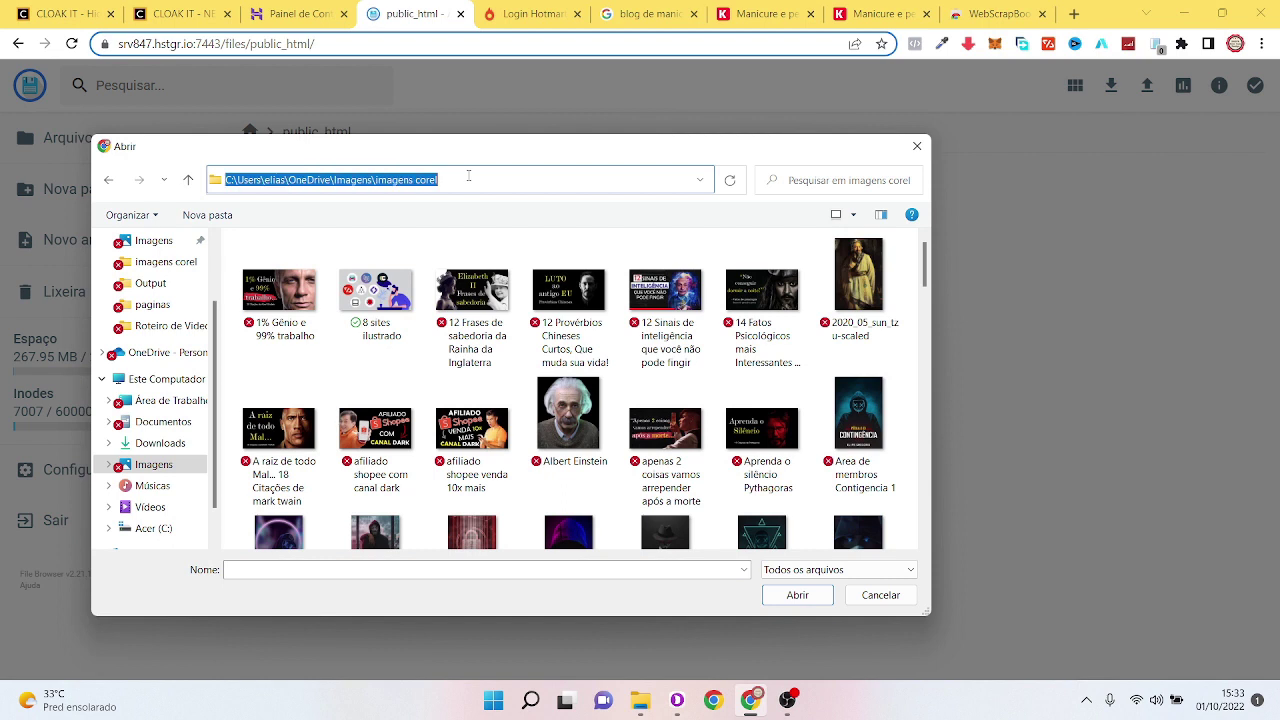
pyautogui.hotkey('ctrl', 'v')
pyautogui.hotkey('ctrl', 'a')
pyautogui.press('Return')
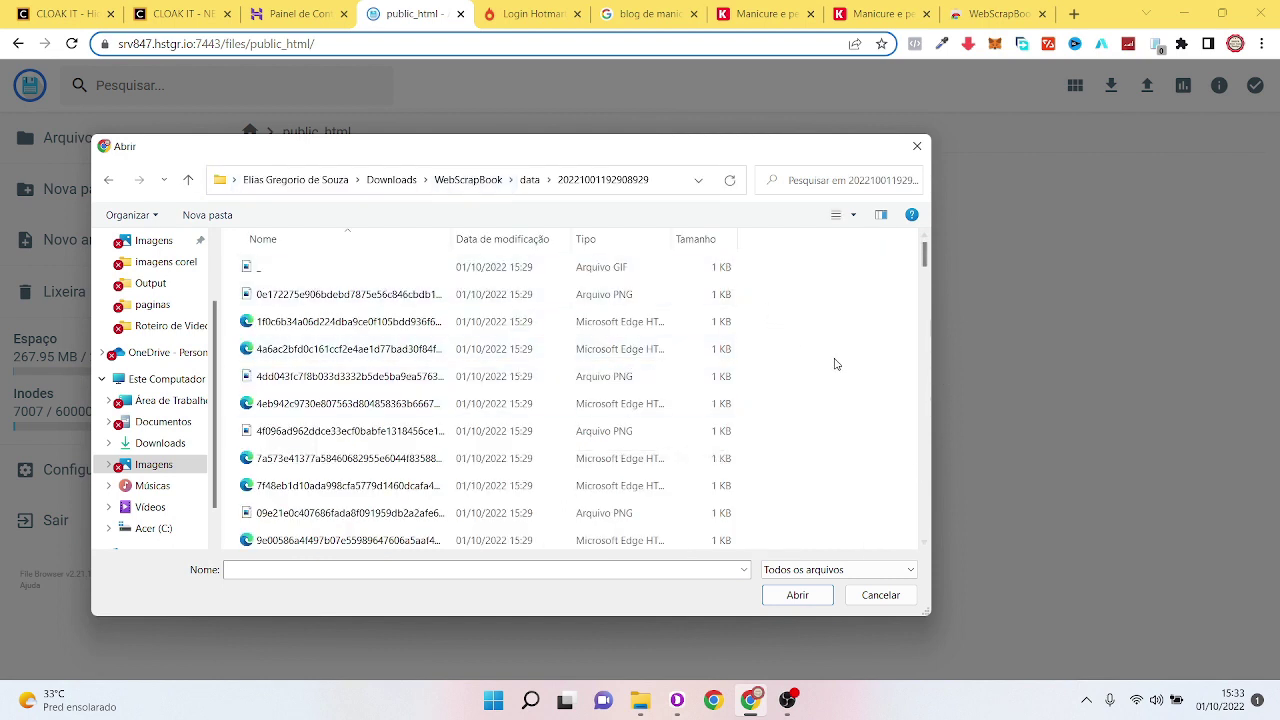
pyautogui.hotkey('ctrl', 'a')
pyautogui.moveTo(925, 255); pyautogui.dragTo(925, 535)
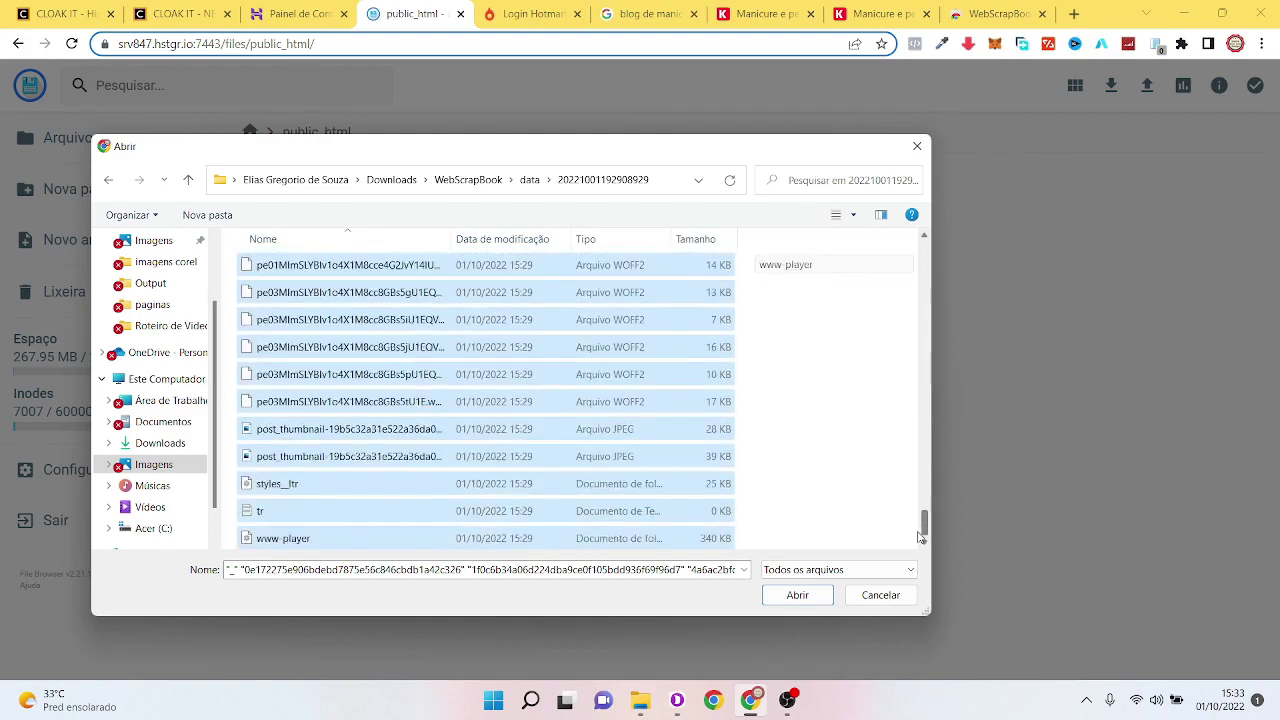
pyautogui.click(797, 595)
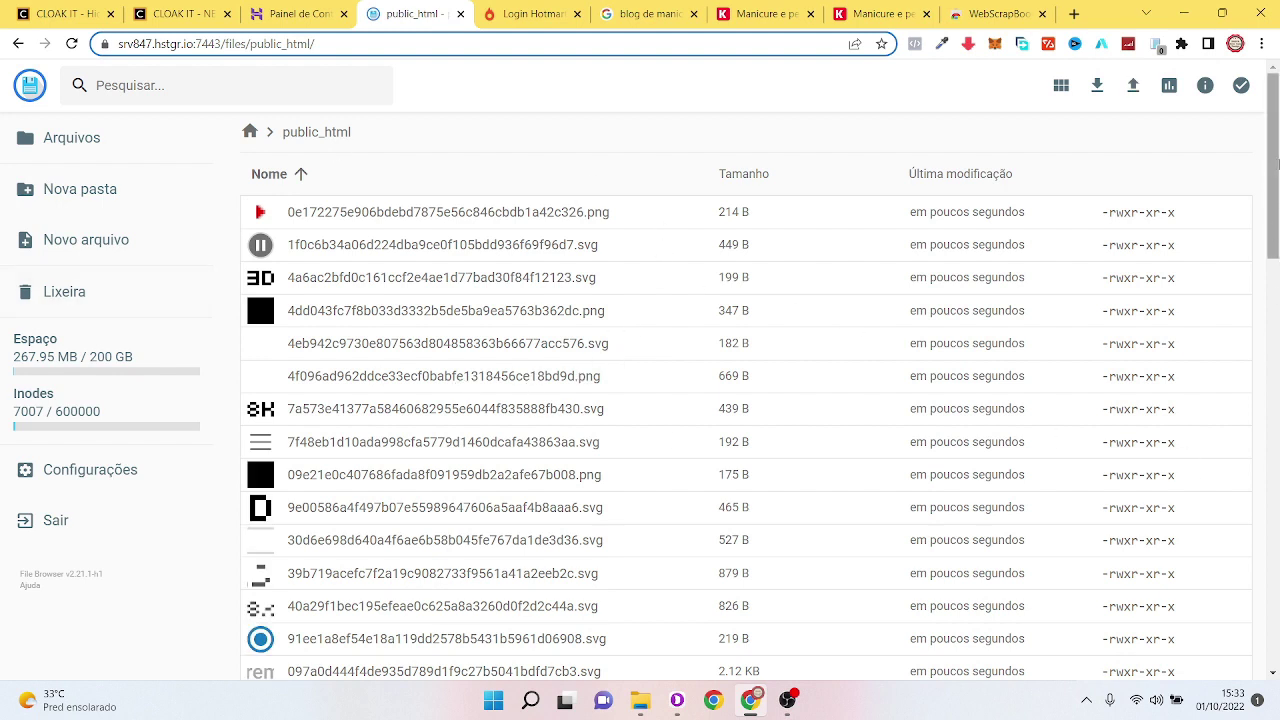
pyautogui.moveTo(1277, 163); pyautogui.dragTo(1268, 628)
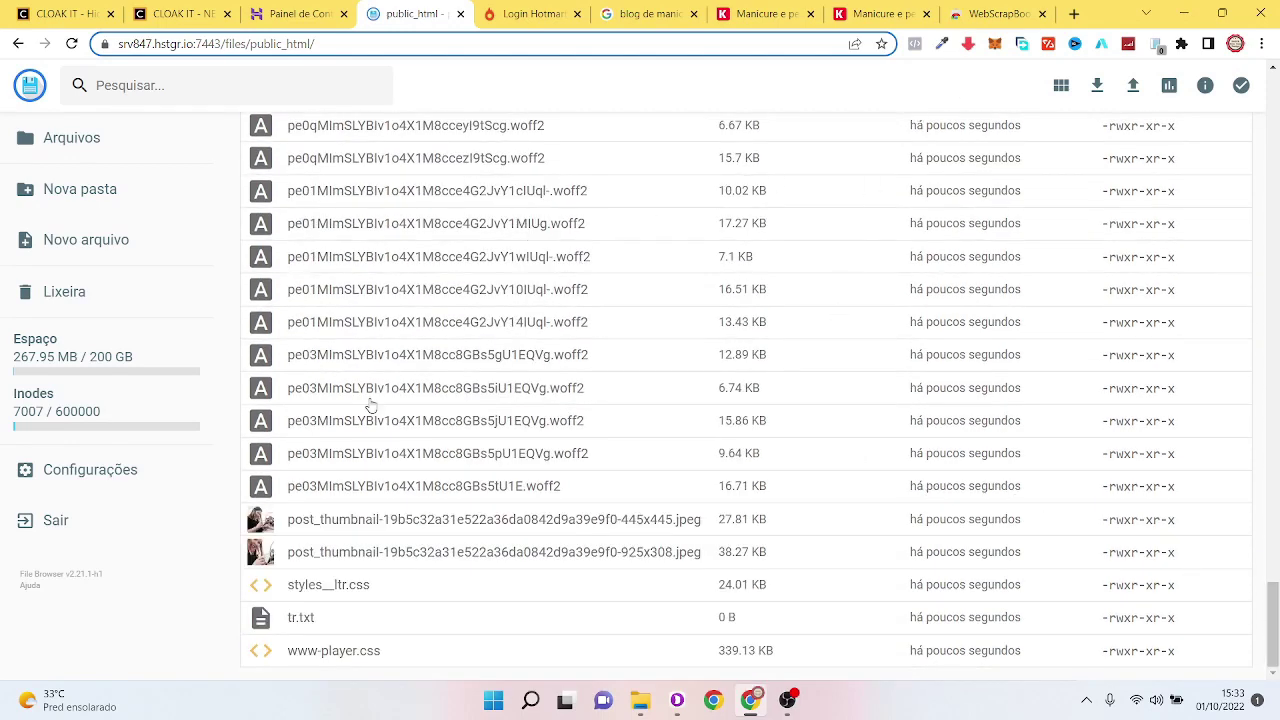
# Step: Close the WebScrapBook store page and open the site's home address in a new tab to check the cloned page
pyautogui.click(1025, 10)
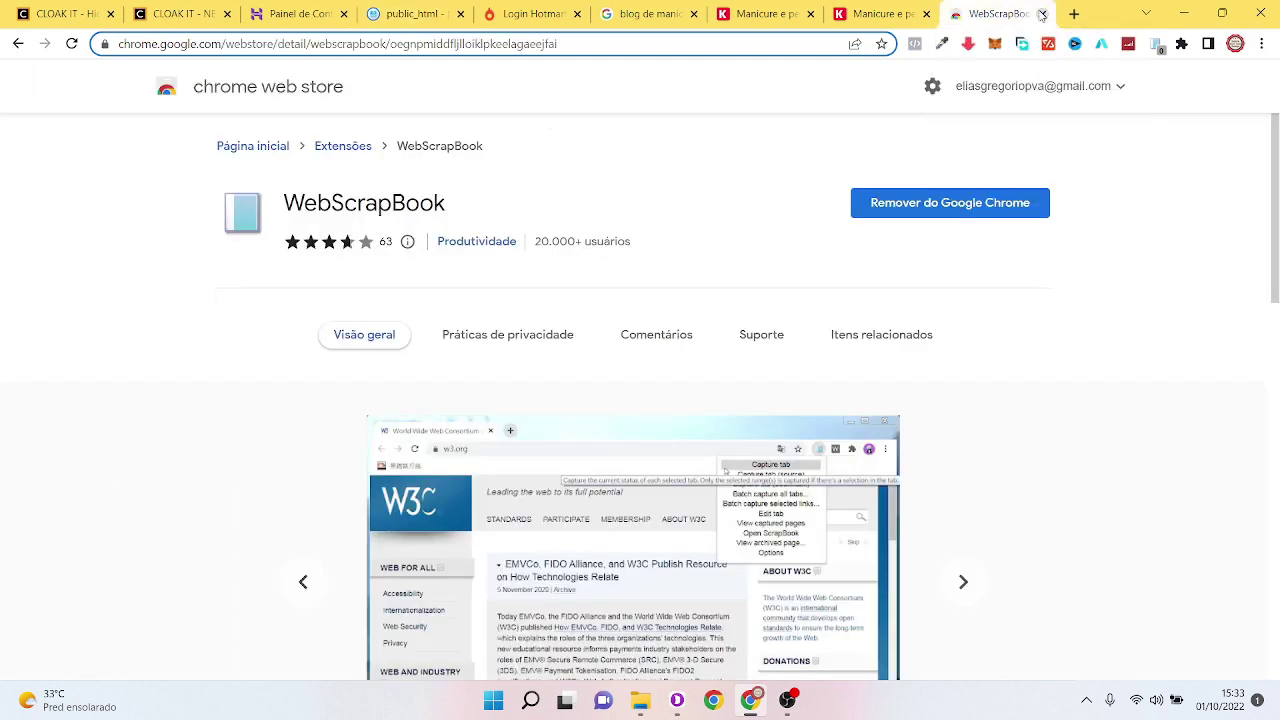
pyautogui.click(1042, 13)
pyautogui.click(1074, 14)
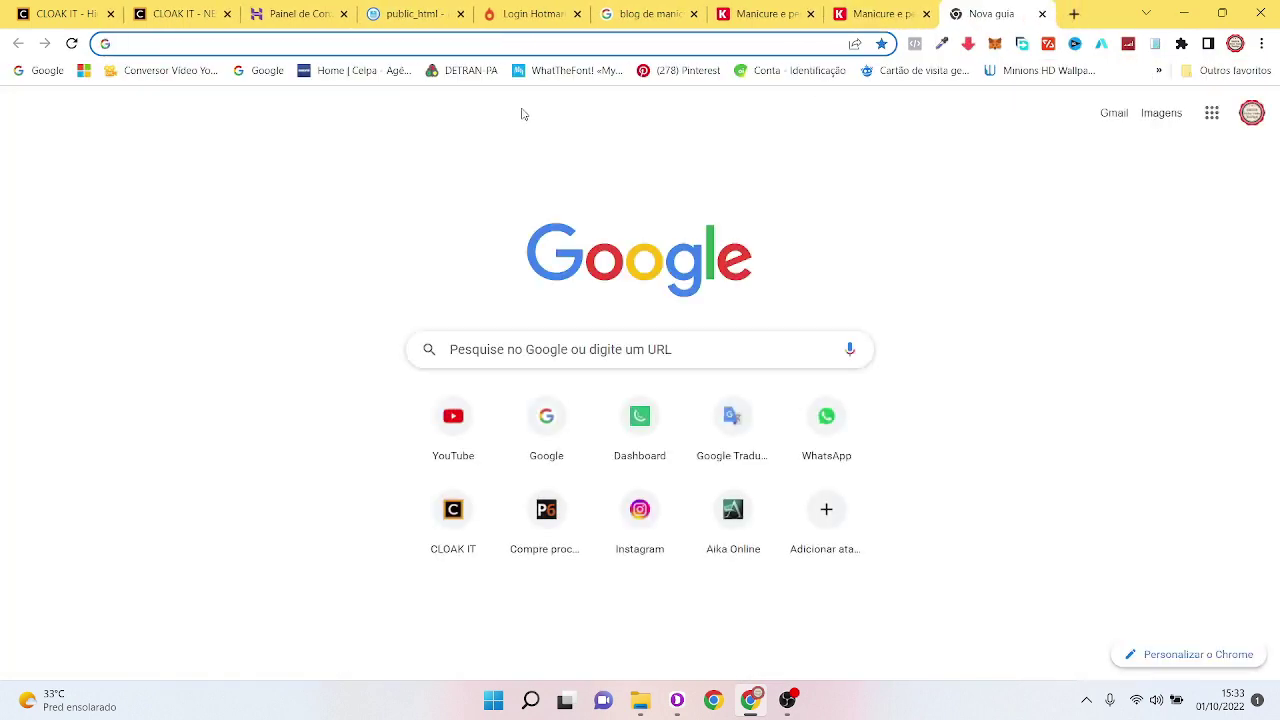
pyautogui.write('elias')
pyautogui.press('Return')
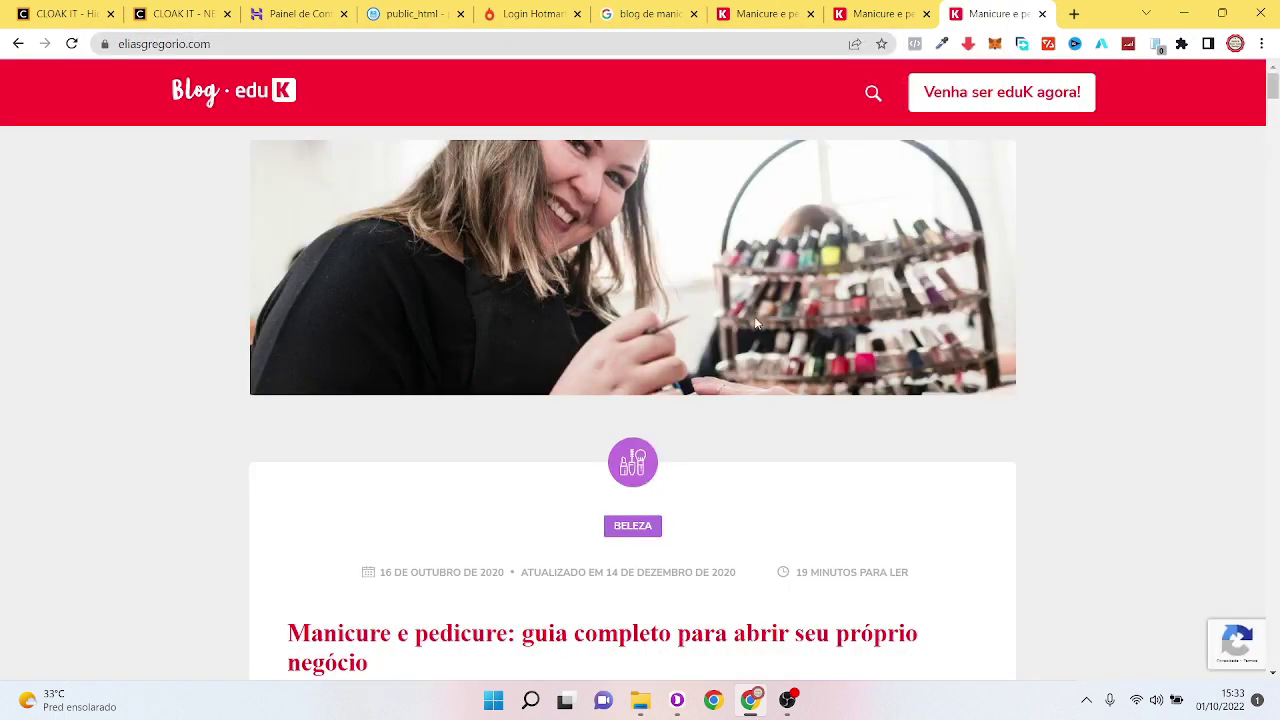
pyautogui.moveTo(1271, 112); pyautogui.dragTo(1273, 86)
# Step: Back in the file manager, find index.html in public_html and rename it to white.html
pyautogui.click(408, 8)
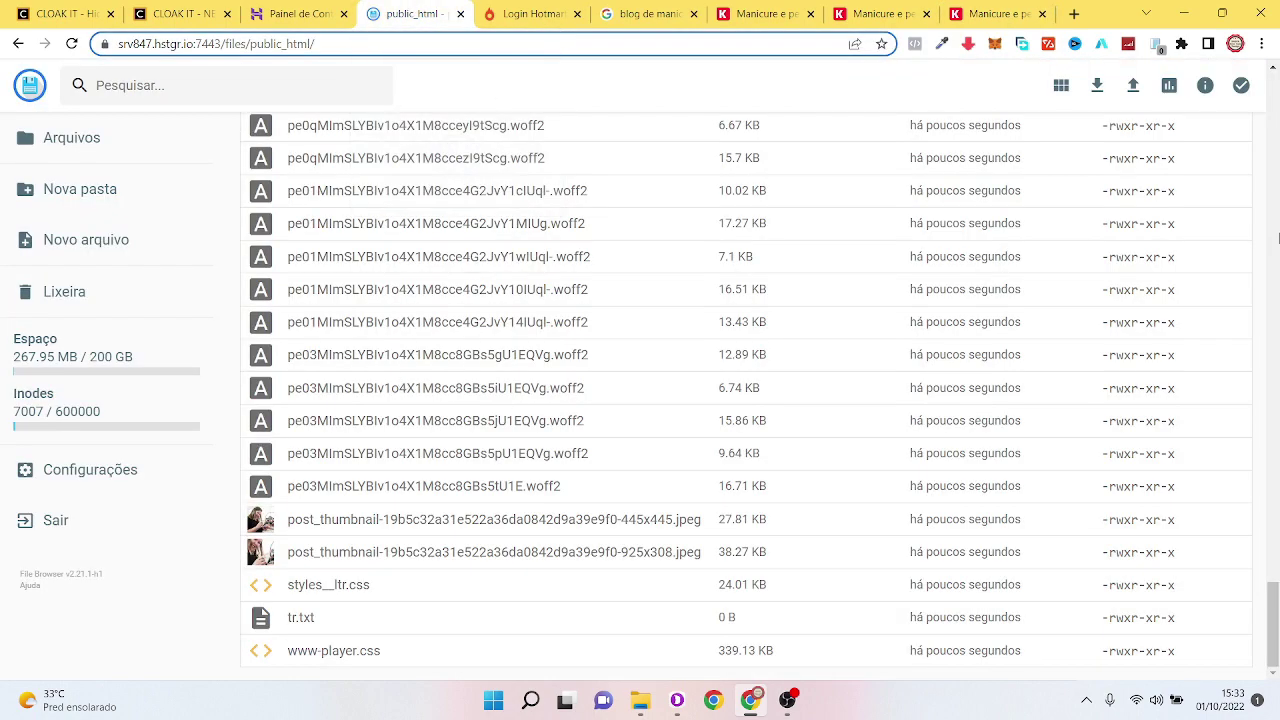
pyautogui.moveTo(1274, 610); pyautogui.dragTo(1274, 520)
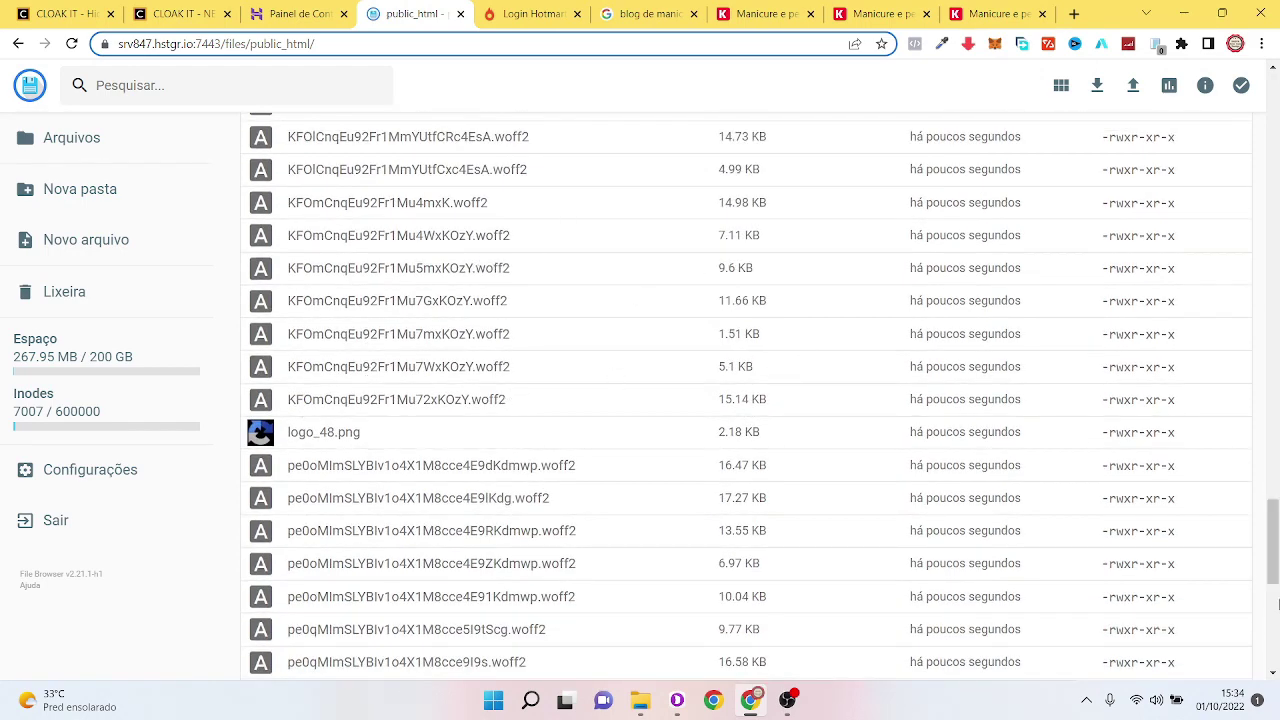
pyautogui.click(1278, 604)
pyautogui.moveTo(1276, 610); pyautogui.dragTo(1276, 413)
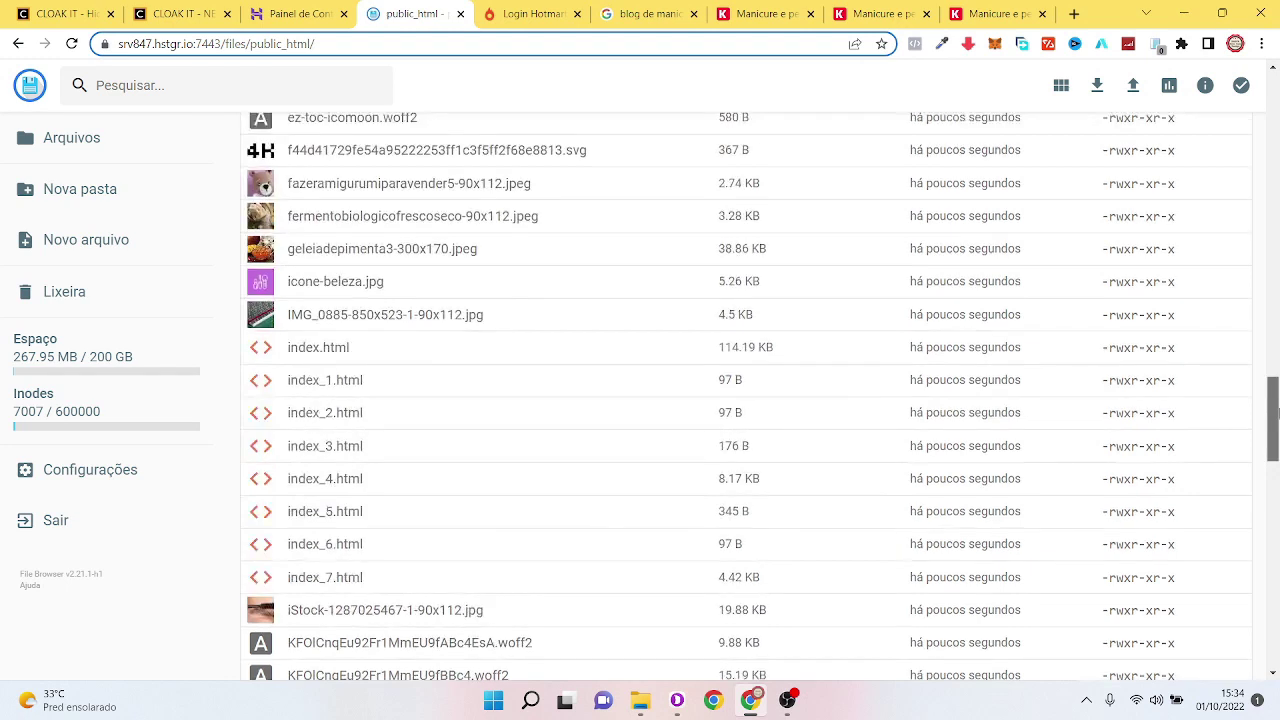
pyautogui.click(330, 350)
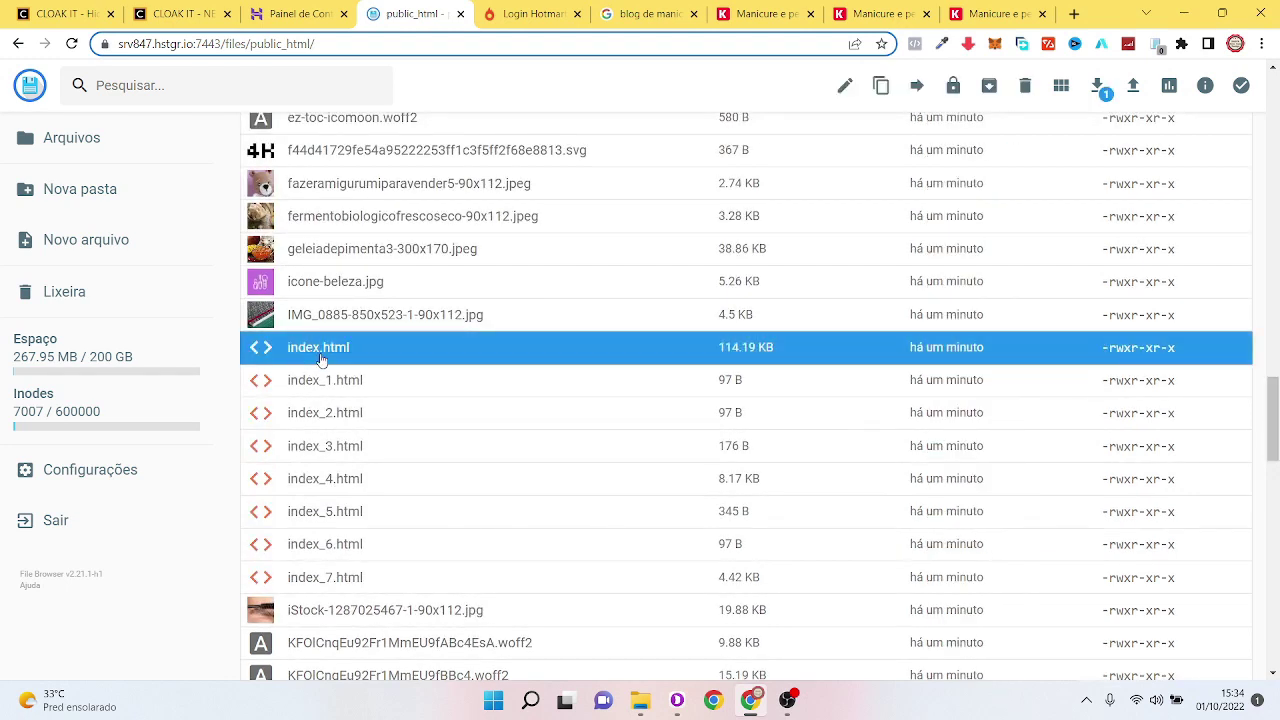
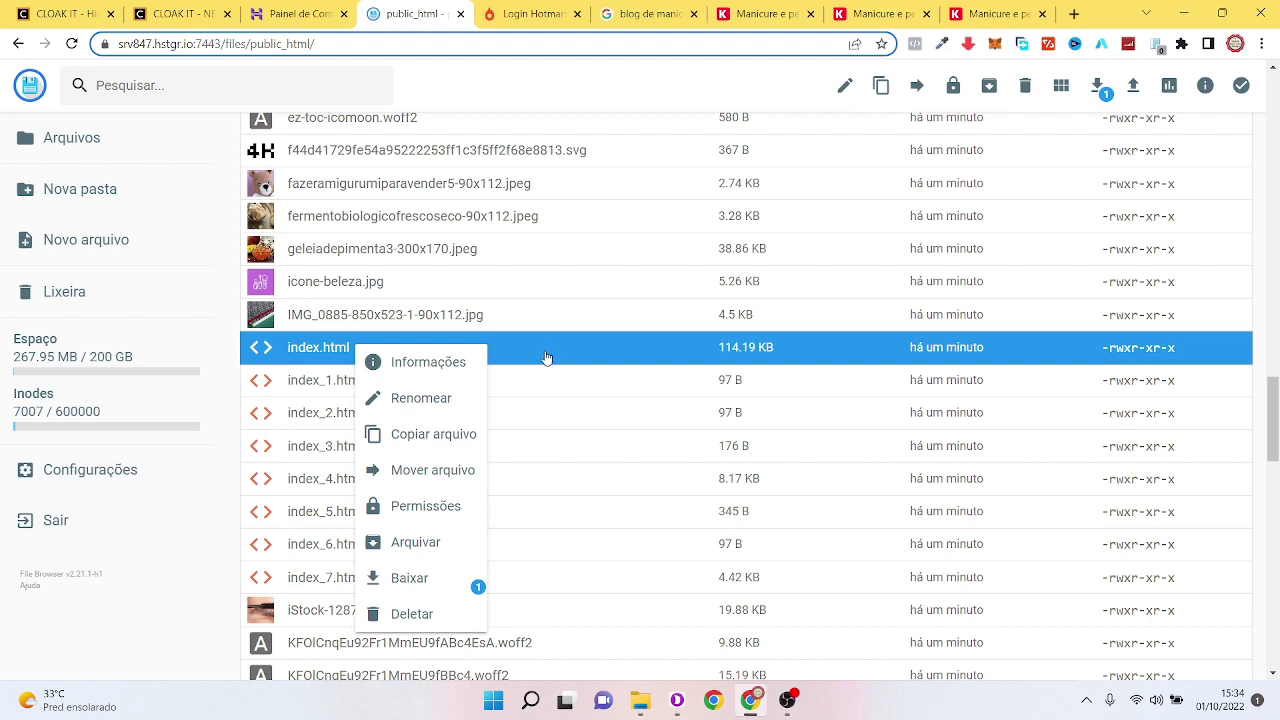
pyautogui.click(547, 359)
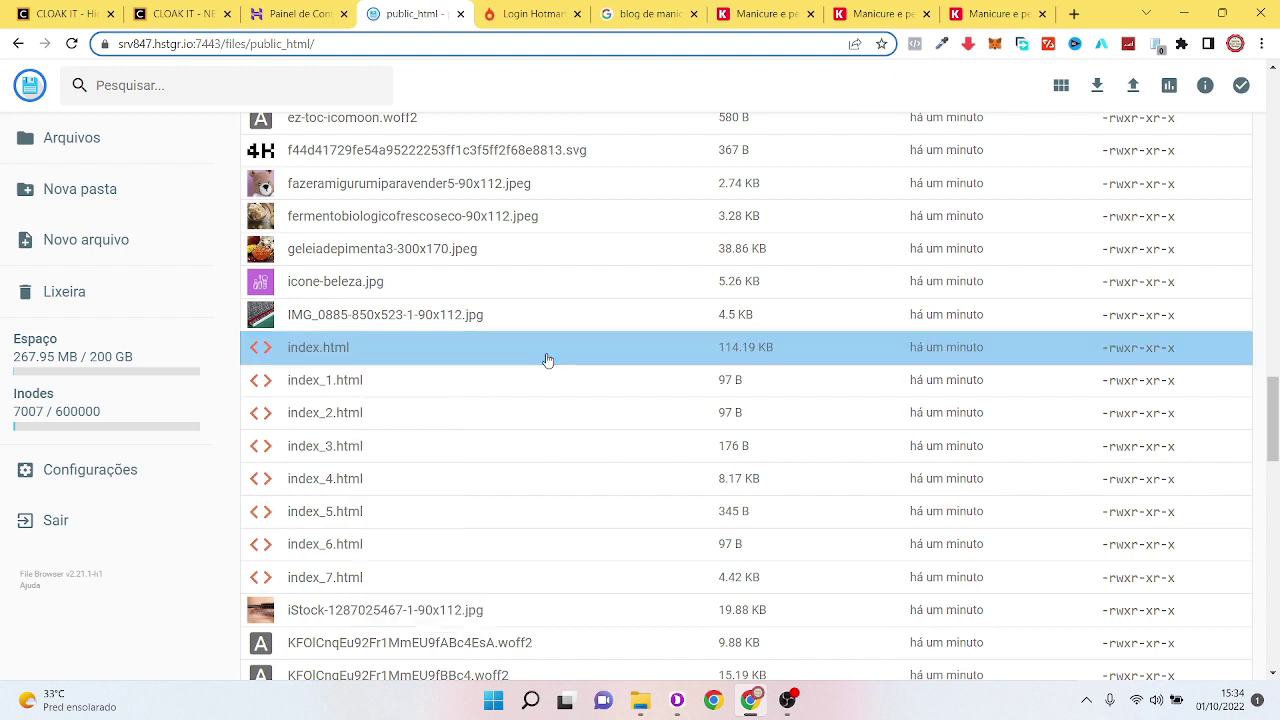
pyautogui.click(314, 356)
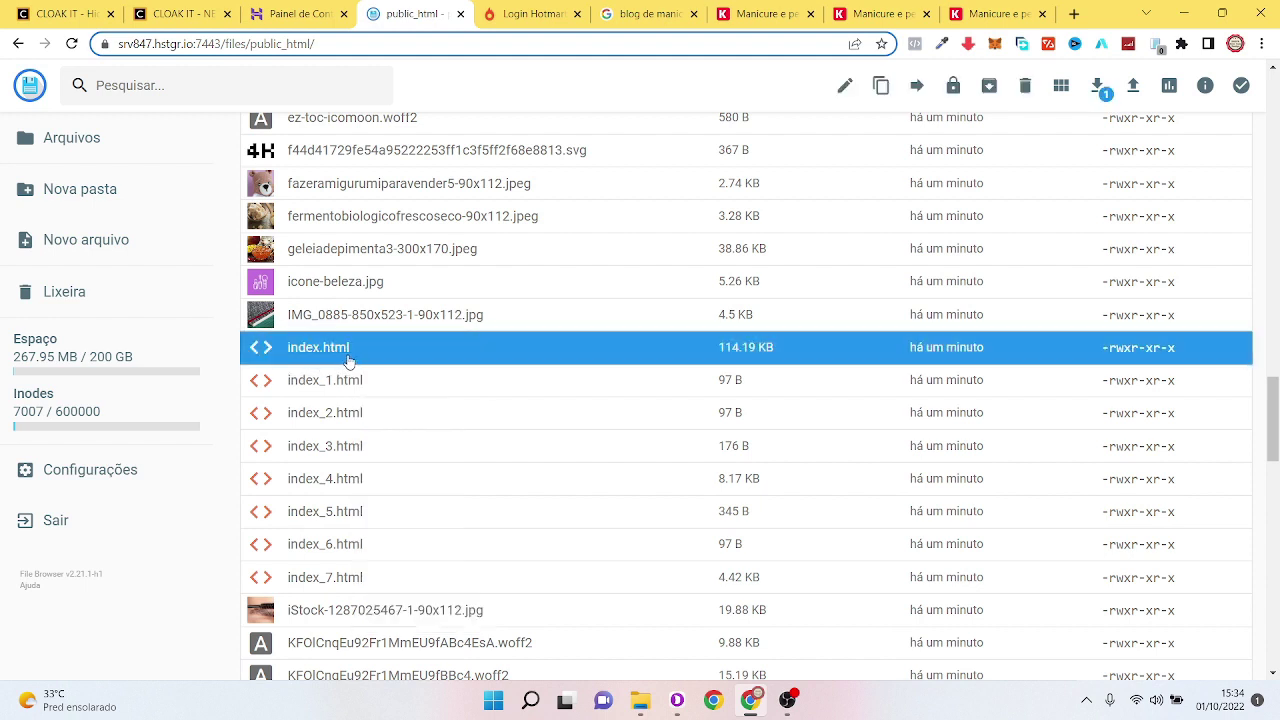
pyautogui.rightClick(349, 359)
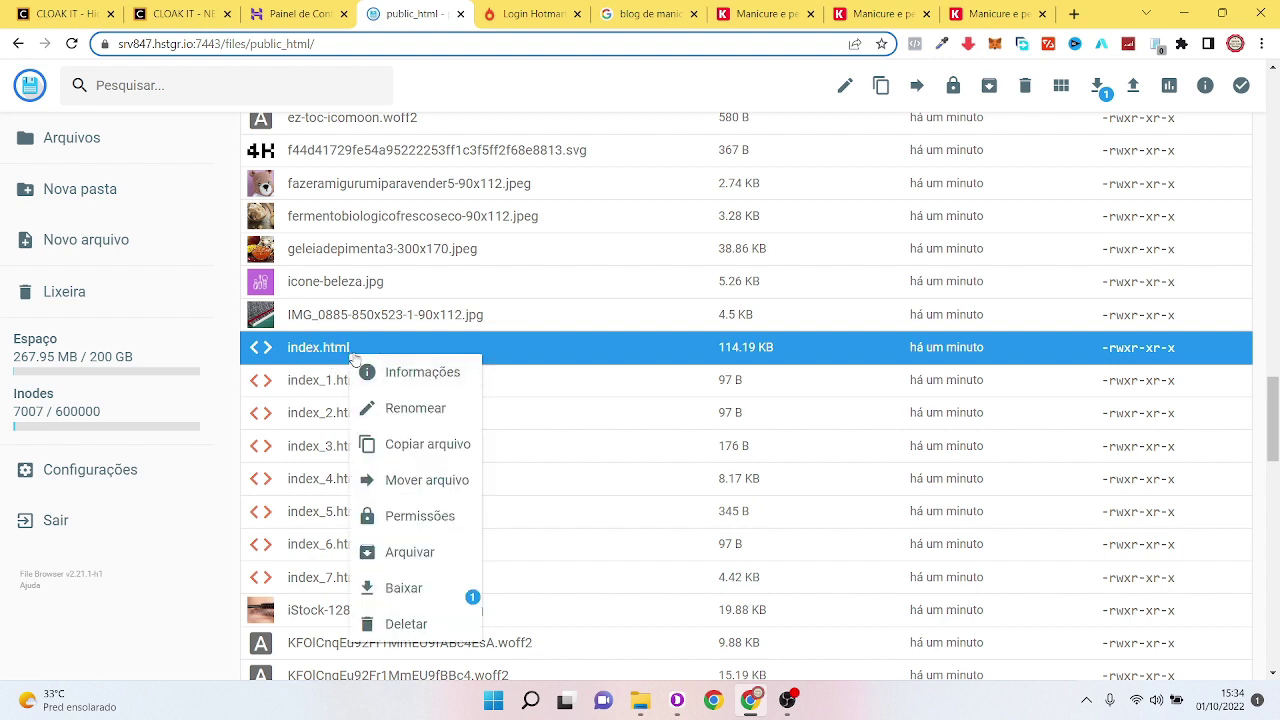
pyautogui.click(430, 408)
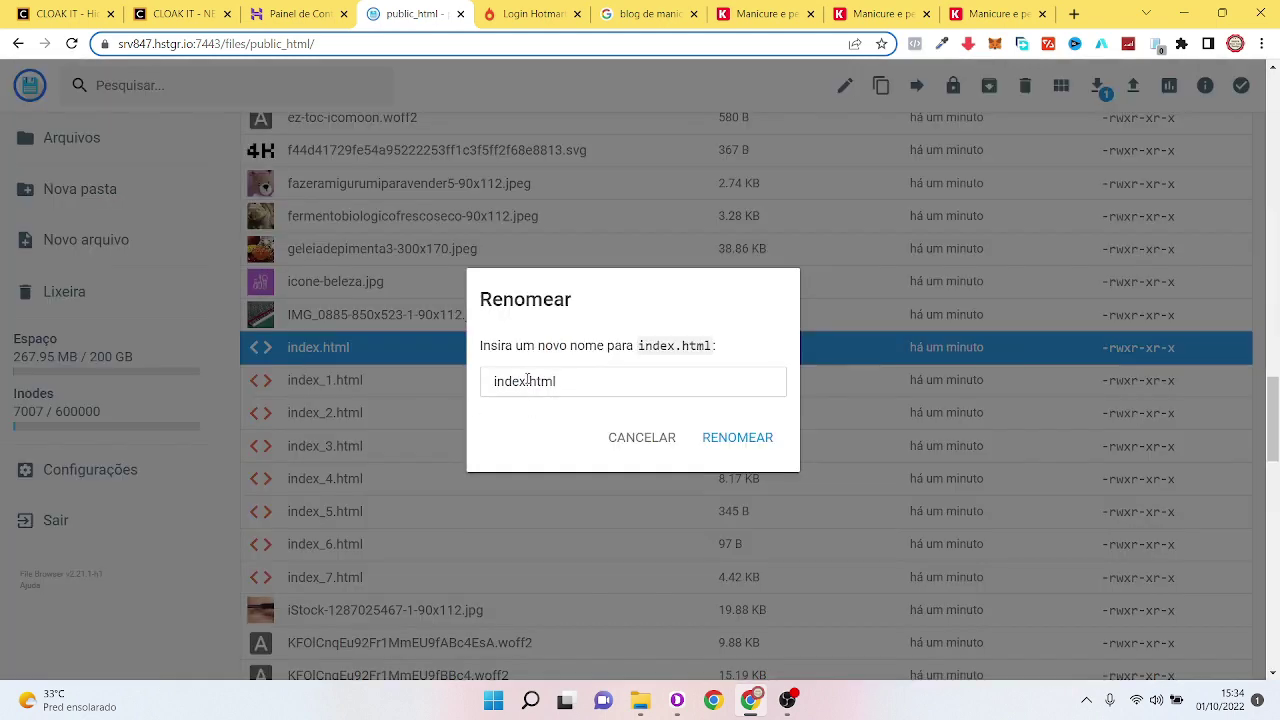
pyautogui.moveTo(526, 381); pyautogui.dragTo(492, 382)
pyautogui.write('white')
pyautogui.click(760, 438)
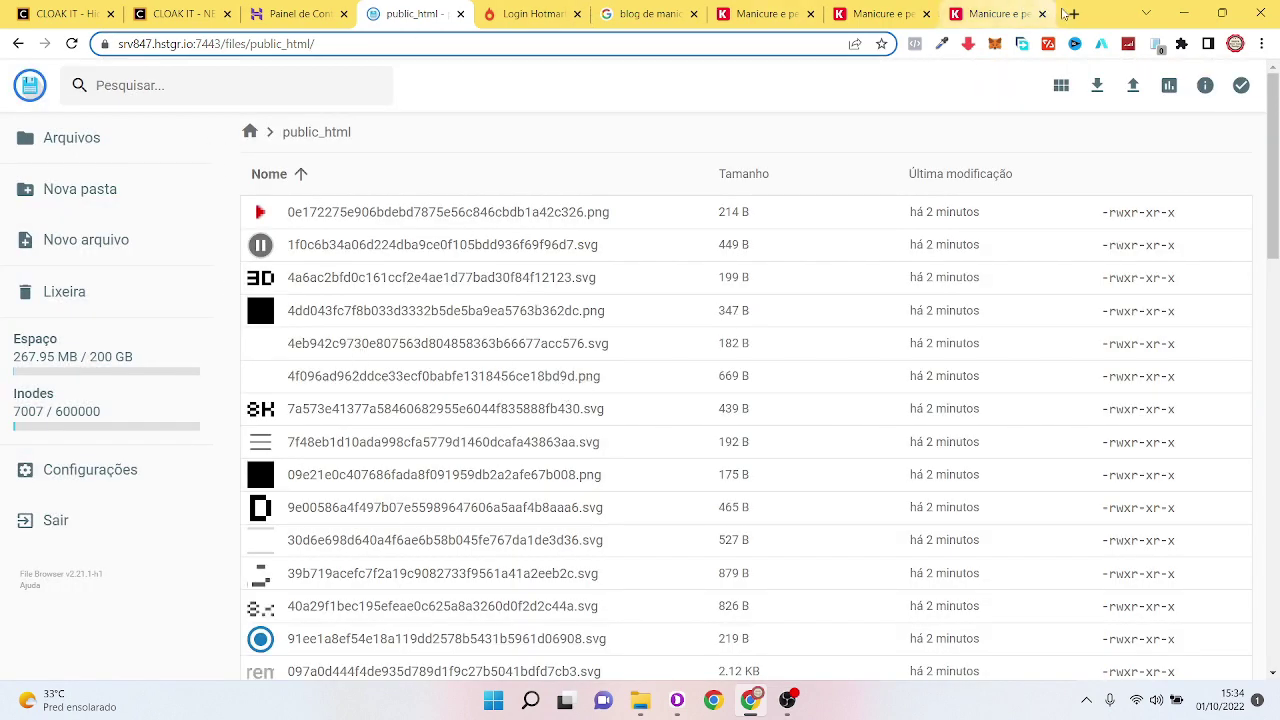
# Step: Return to the published site's tab and reload its home address
pyautogui.click(1070, 14)
pyautogui.click(1043, 13)
pyautogui.click(1000, 14)
pyautogui.click(273, 46)
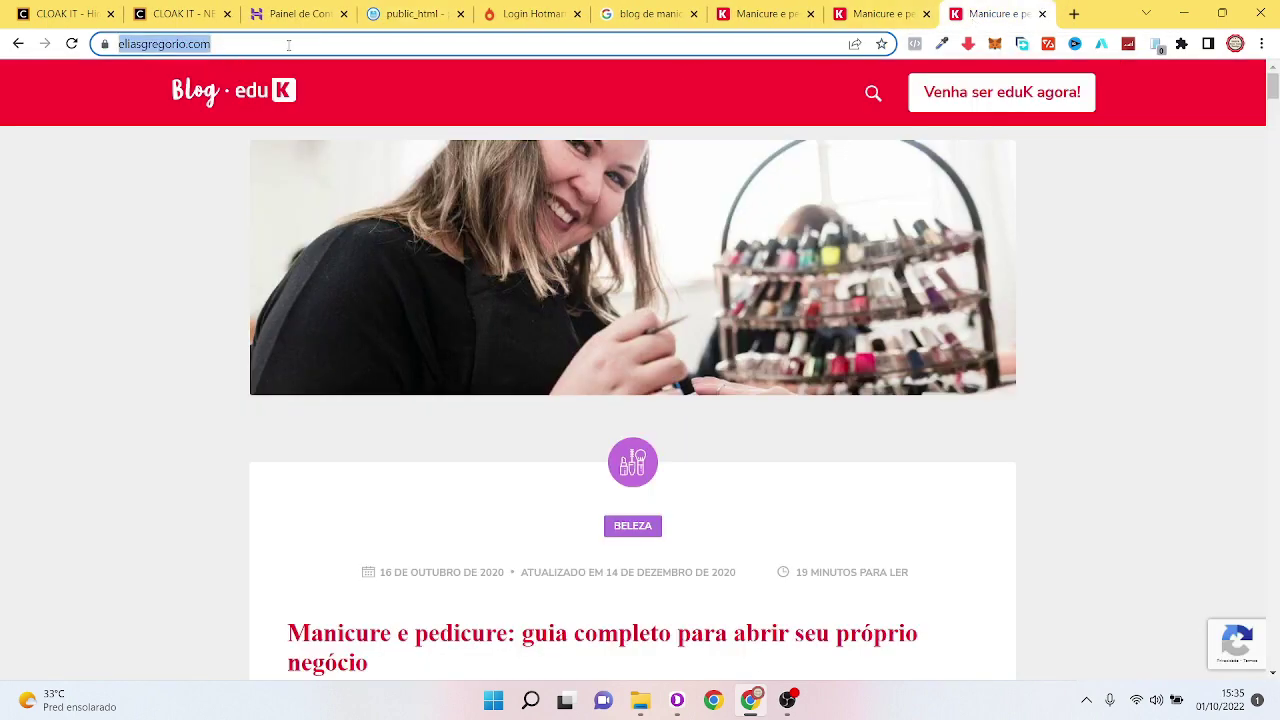
pyautogui.press('Return')
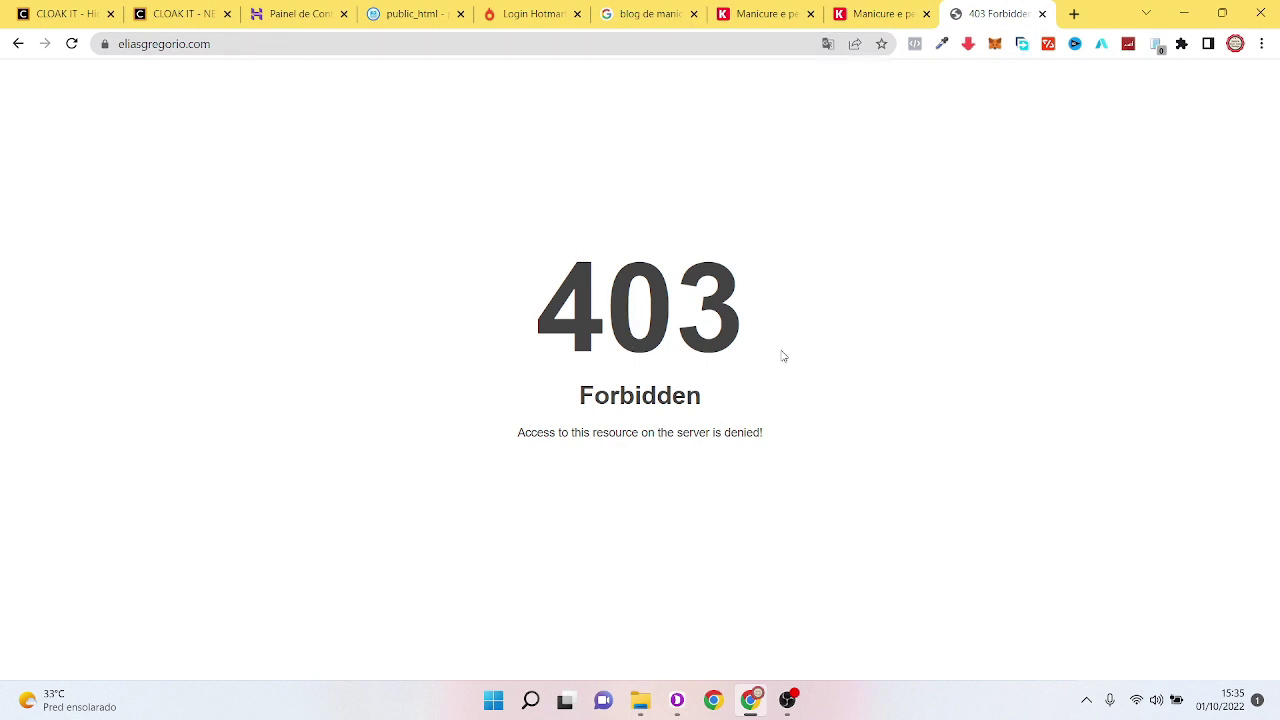
# Step: Try to open the cloned page by adding /white to the site's address
pyautogui.click(245, 46)
pyautogui.click(271, 46)
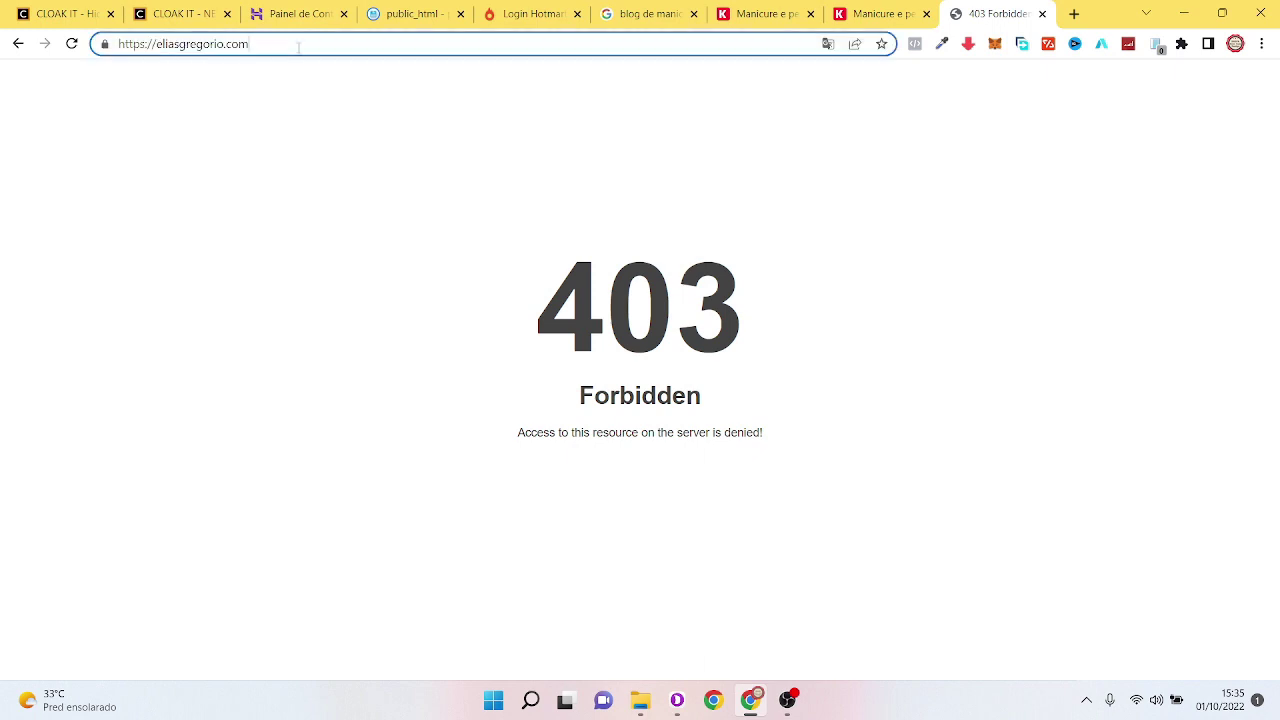
pyautogui.write('/white')
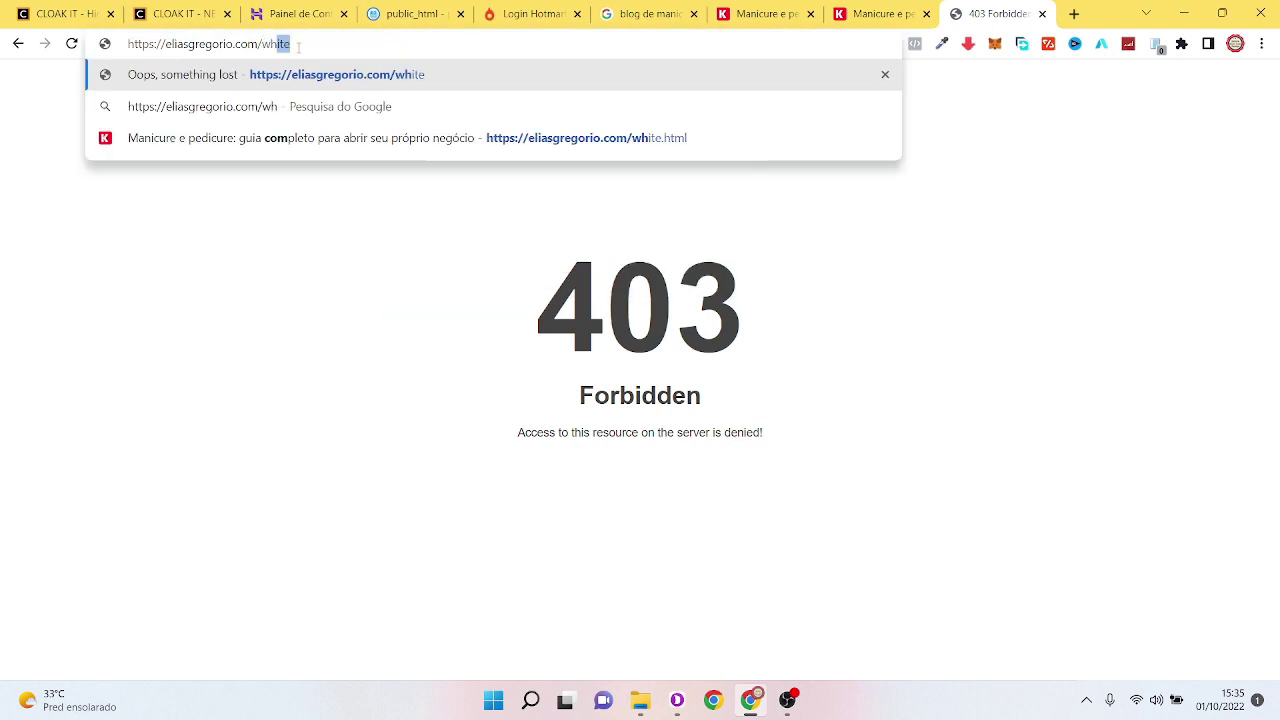
pyautogui.press('Return')
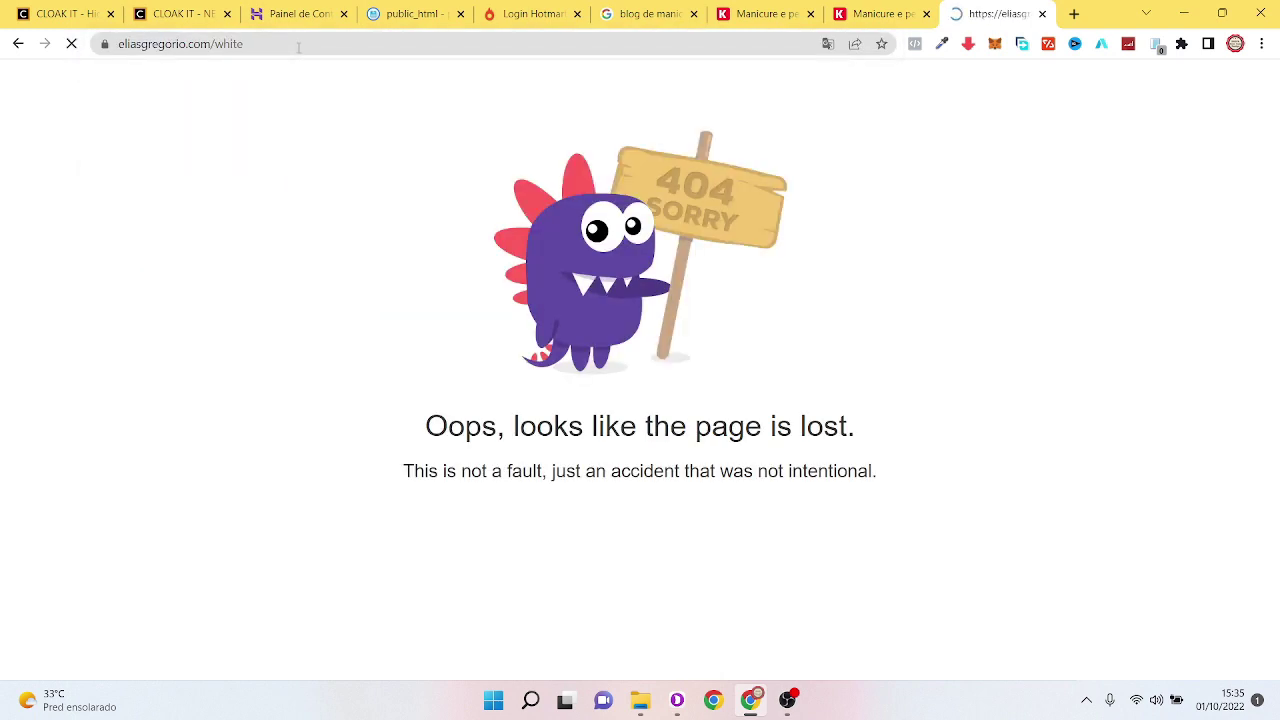
# Step: Open the cloned page by adding .html to the site's /white address, and check how its article displays
pyautogui.click(301, 42)
pyautogui.click(317, 41)
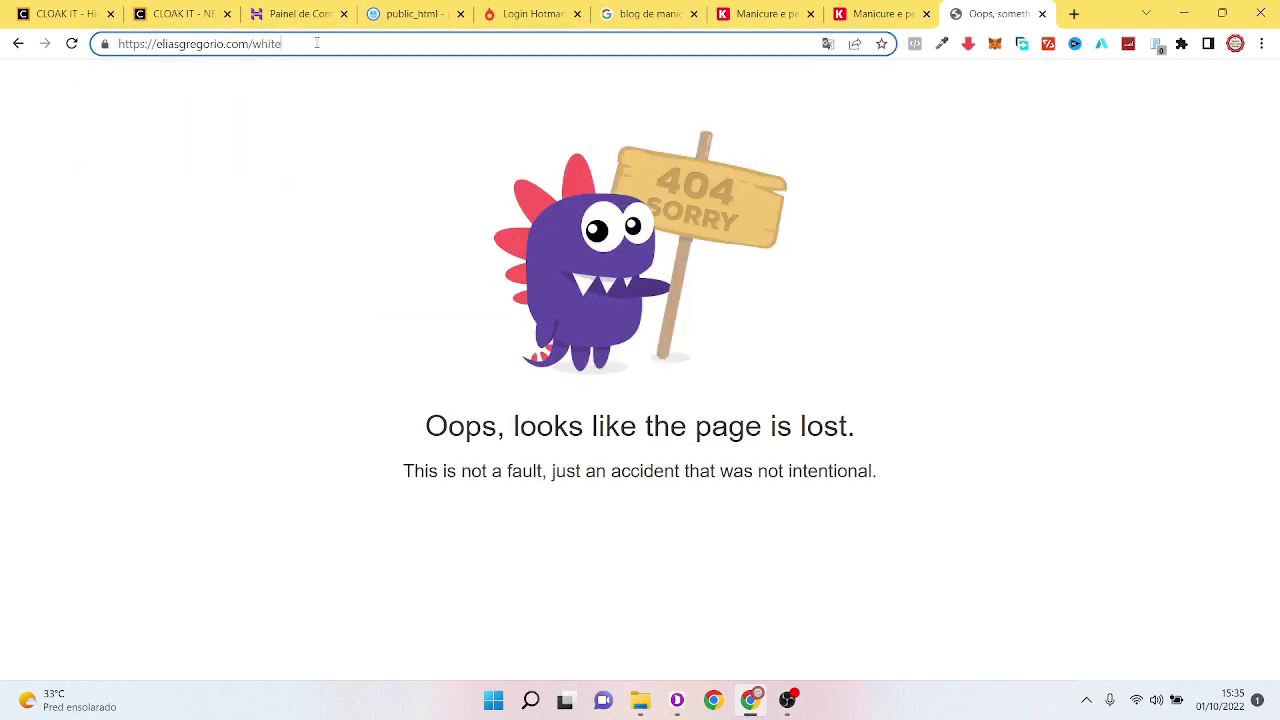
pyautogui.write('.html')
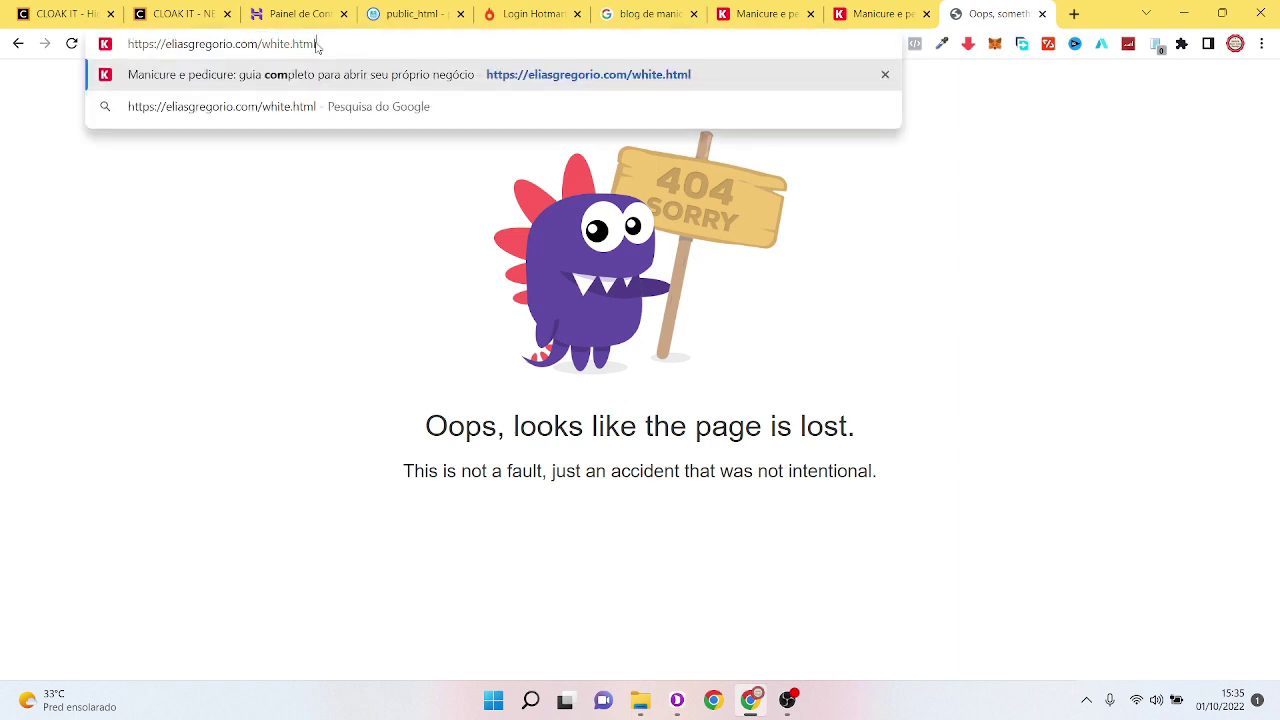
pyautogui.press('Return')
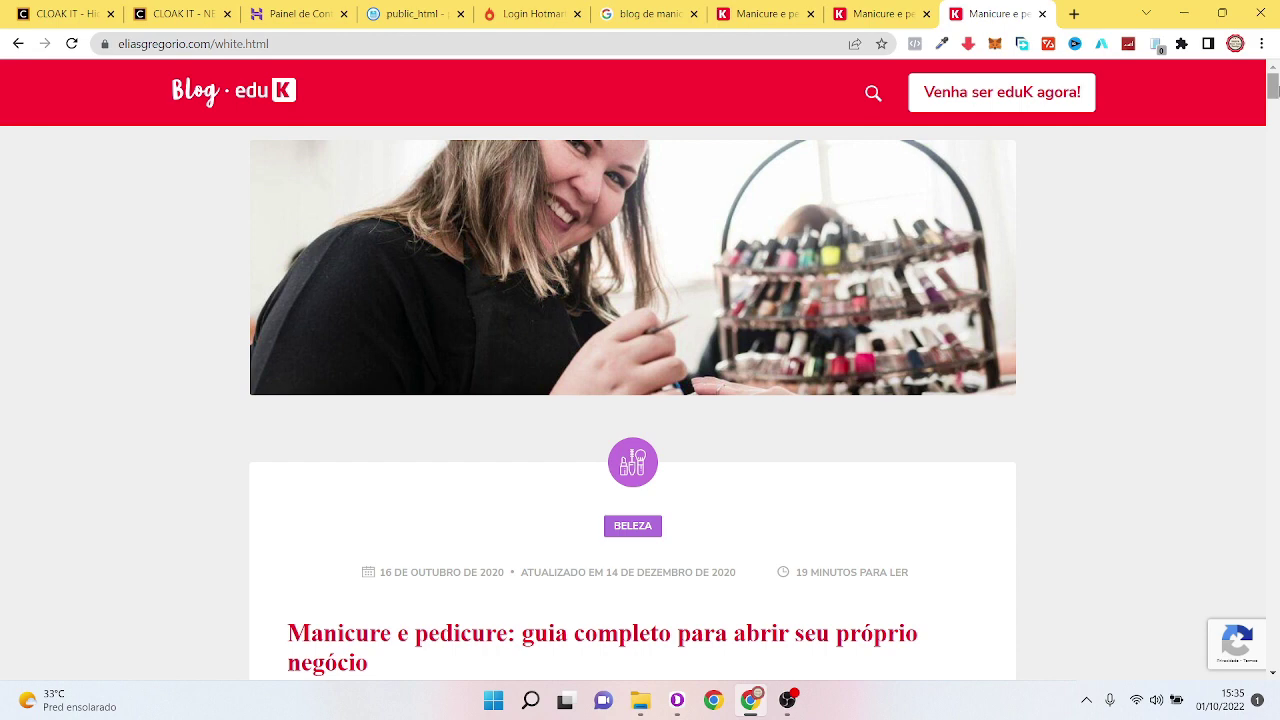
pyautogui.scroll(-5, 1274, 99)
pyautogui.scroll(5, 1274, 99)
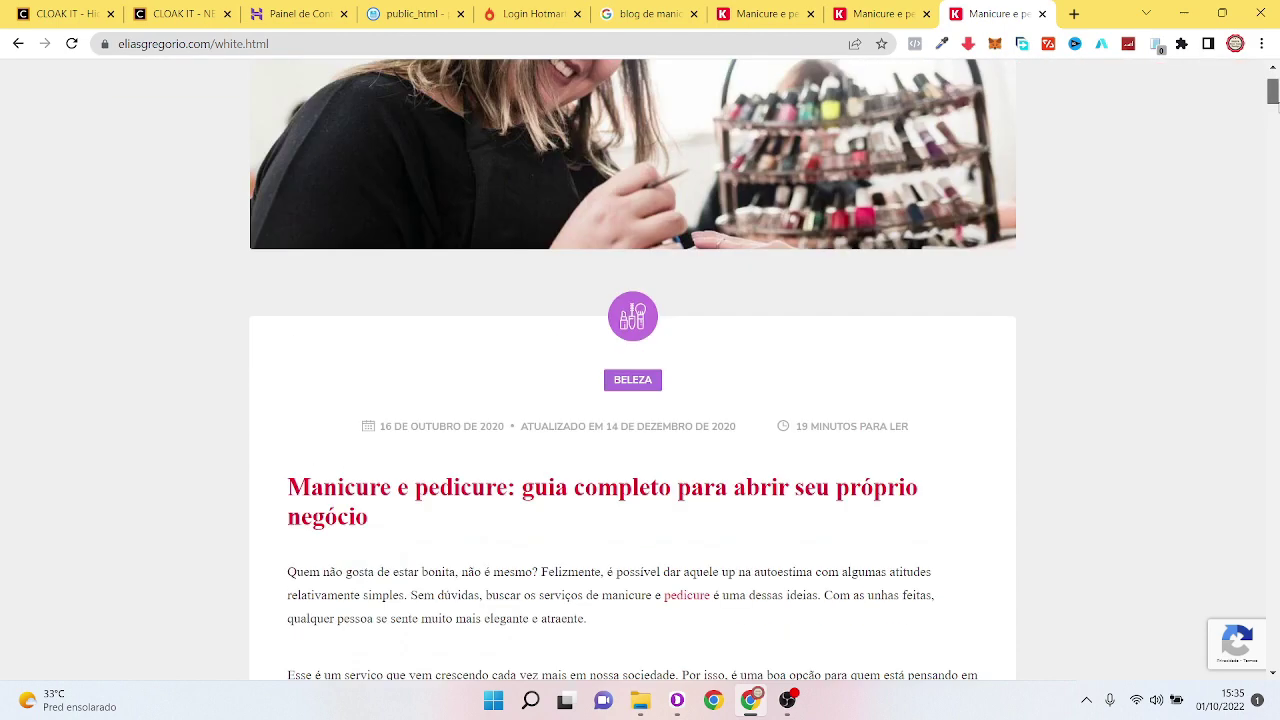
pyautogui.click(242, 44)
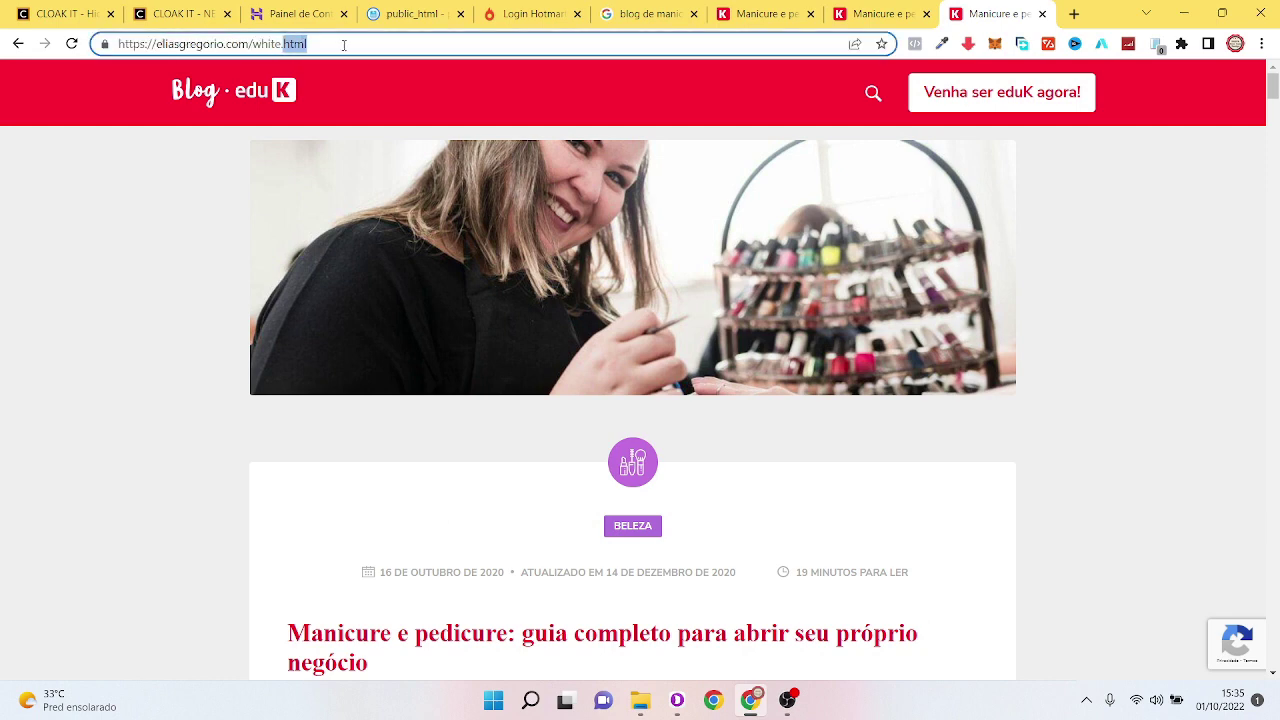
pyautogui.click(320, 47)
# Step: Back in the file manager, find white.html in public_html and rename it without the .html extension
pyautogui.click(395, 13)
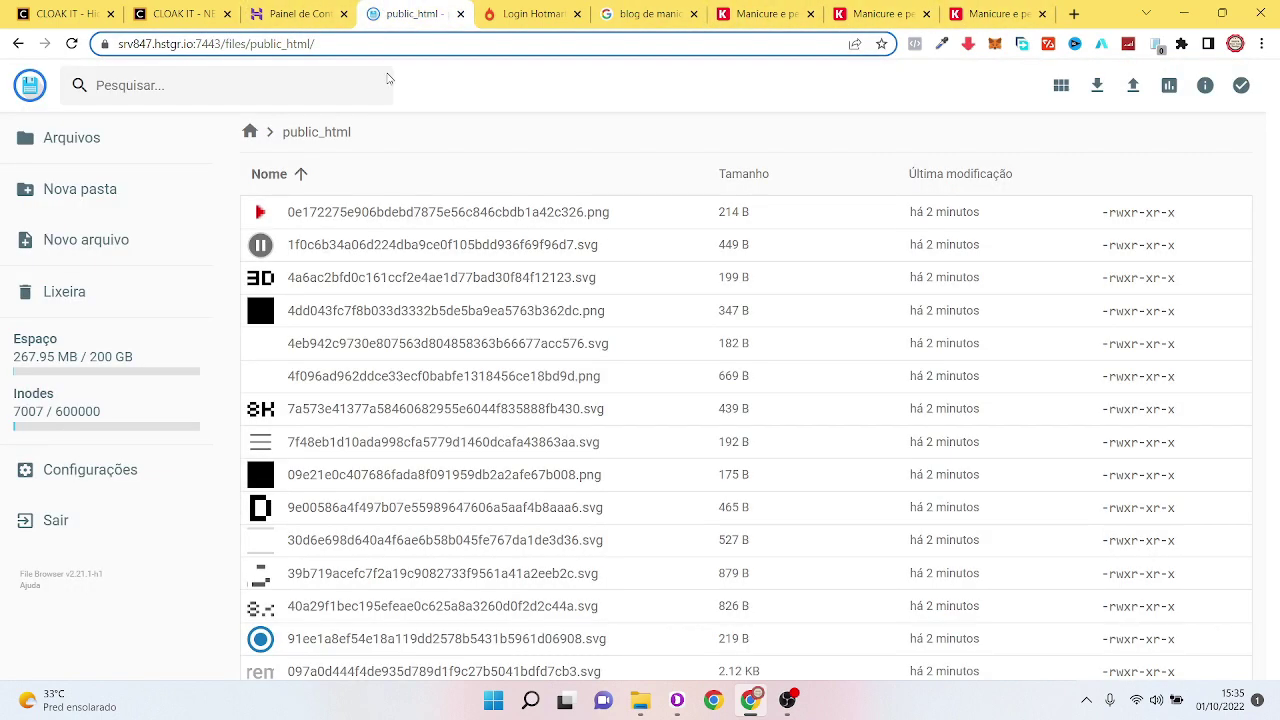
pyautogui.moveTo(1274, 245); pyautogui.dragTo(1275, 600)
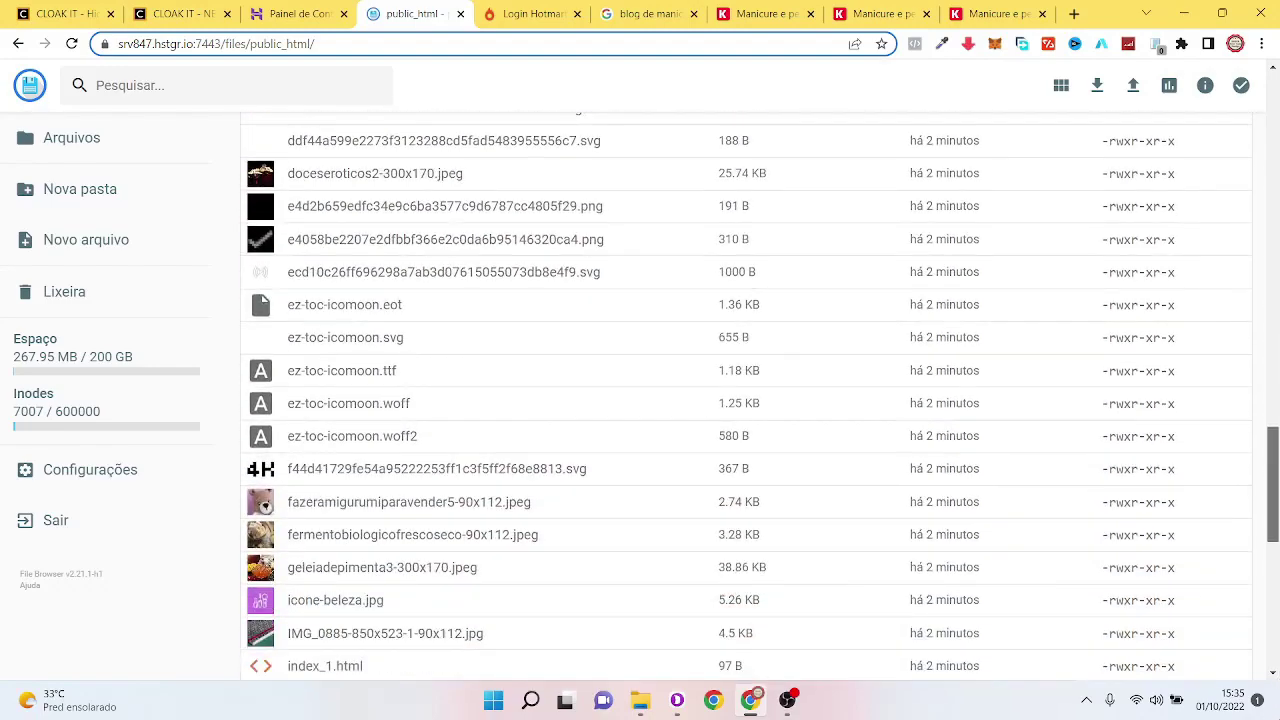
pyautogui.moveTo(1275, 480); pyautogui.dragTo(1277, 636)
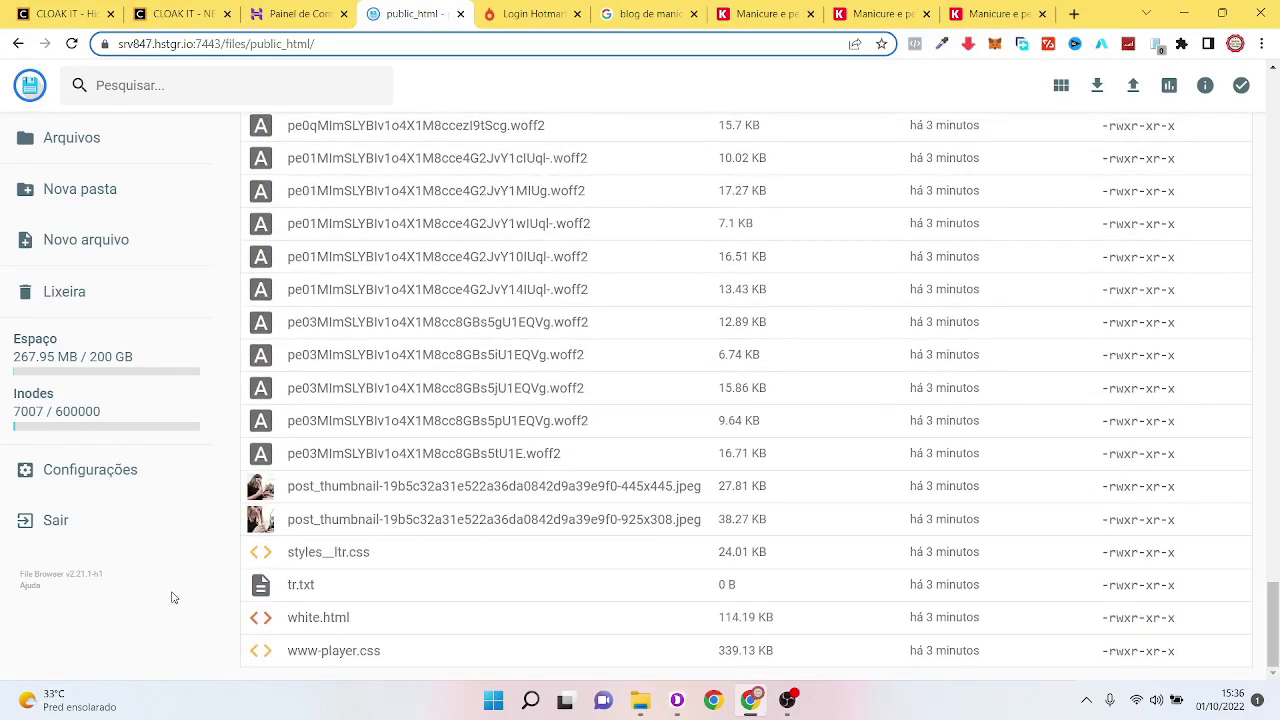
pyautogui.click(350, 616)
pyautogui.rightClick(336, 619)
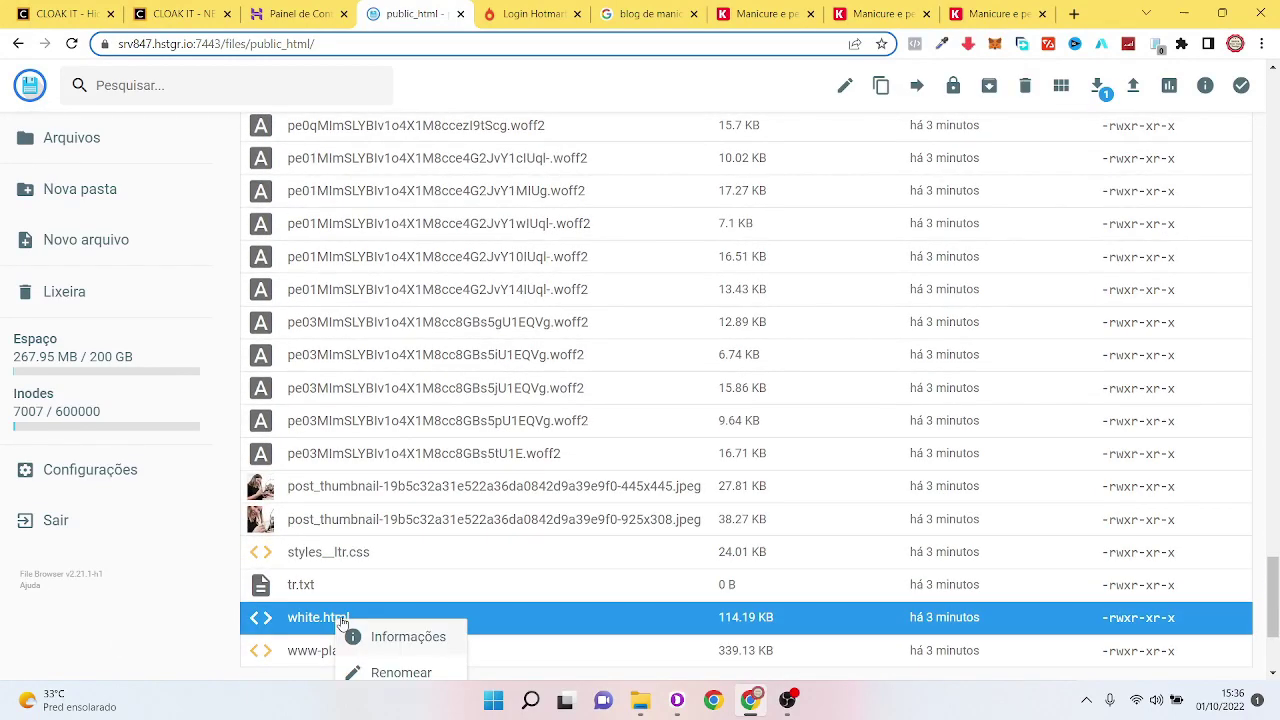
pyautogui.click(401, 673)
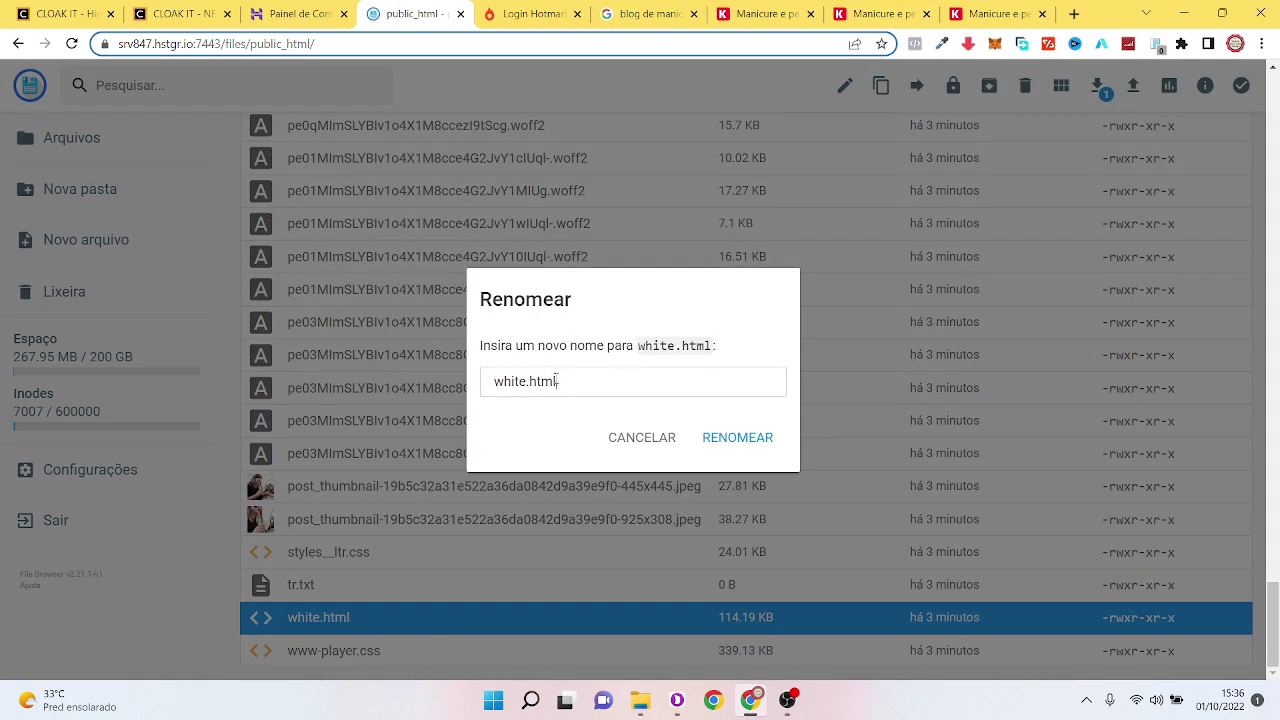
pyautogui.moveTo(558, 381); pyautogui.dragTo(530, 383)
pyautogui.press('BackSpace')
pyautogui.press('BackSpace')
pyautogui.write('/')
pyautogui.click(729, 432)
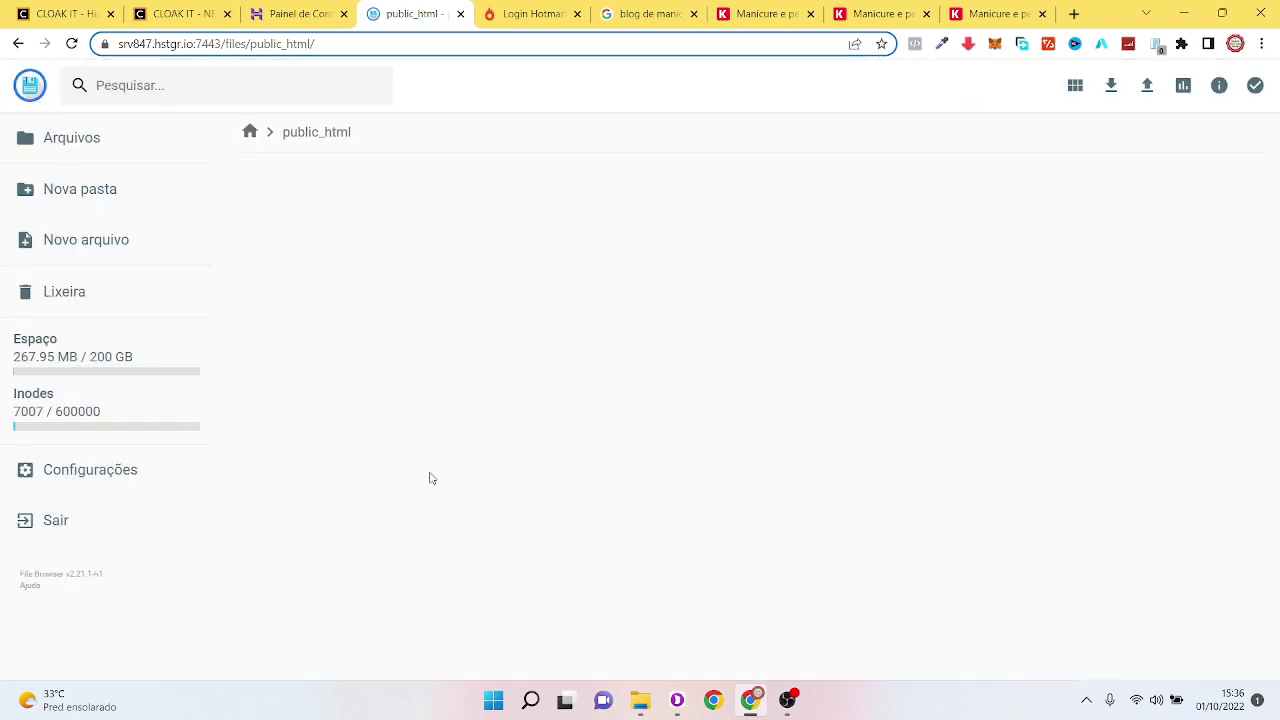
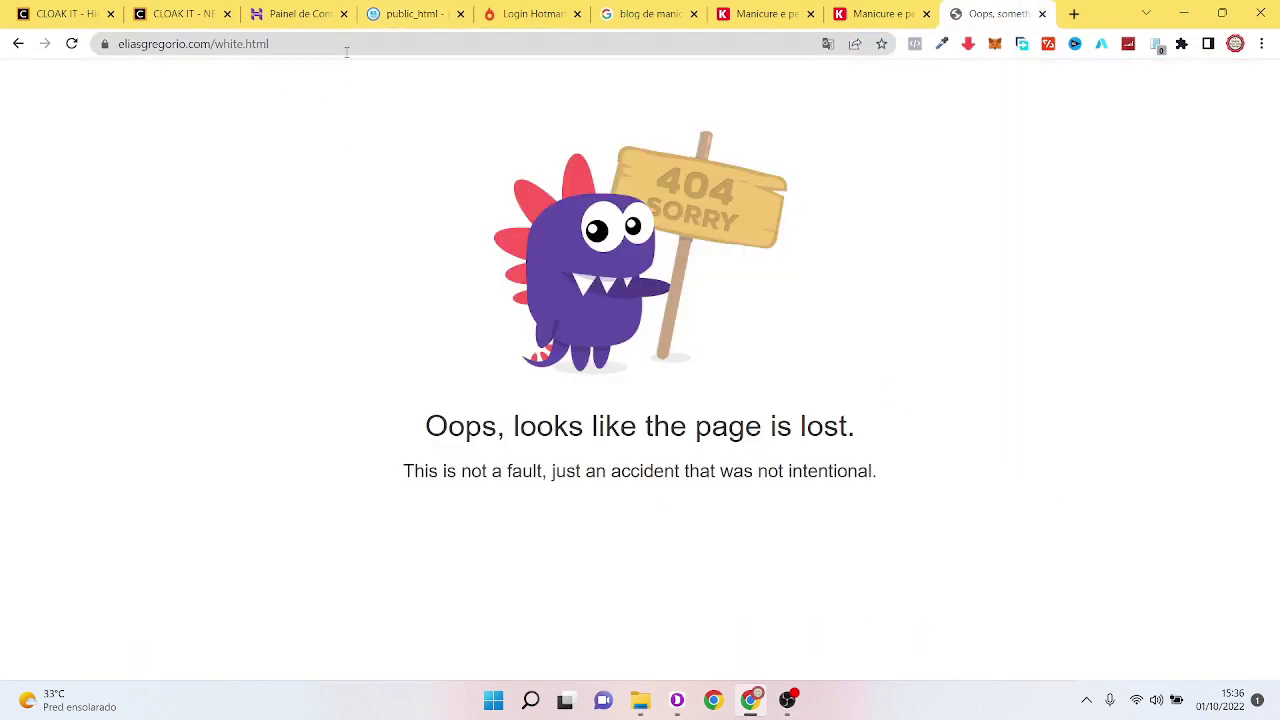
# Step: Remove .html from the address in the published site's tab and load the cloned page at /white
pyautogui.click(350, 44)
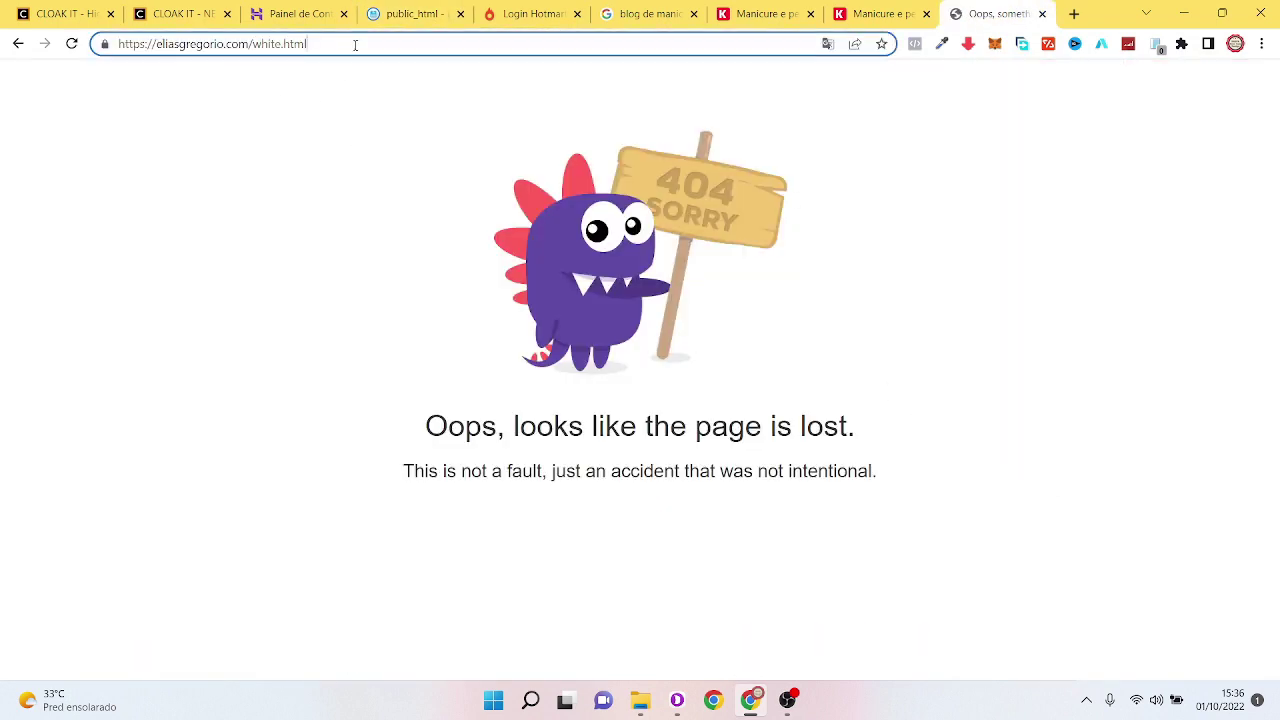
pyautogui.press('BackSpace')
pyautogui.press('BackSpace')
pyautogui.press('BackSpace')
pyautogui.press('BackSpace')
pyautogui.press('BackSpace')
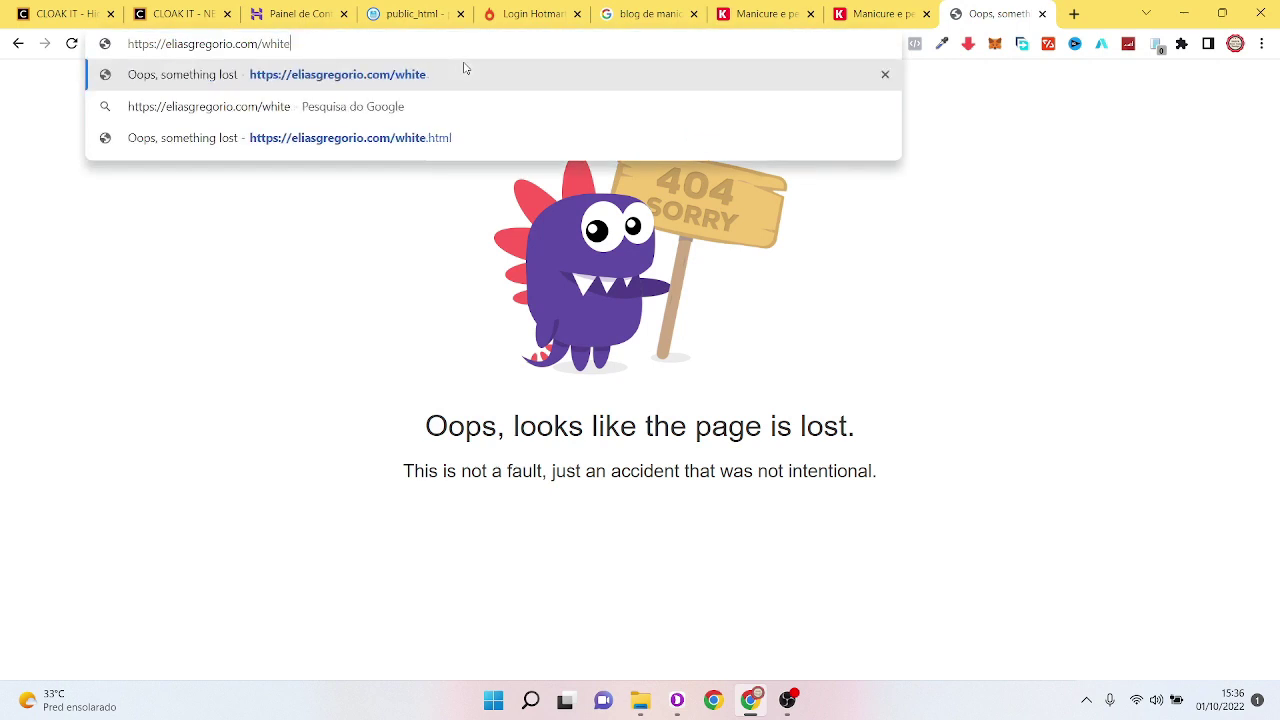
pyautogui.press('Return')
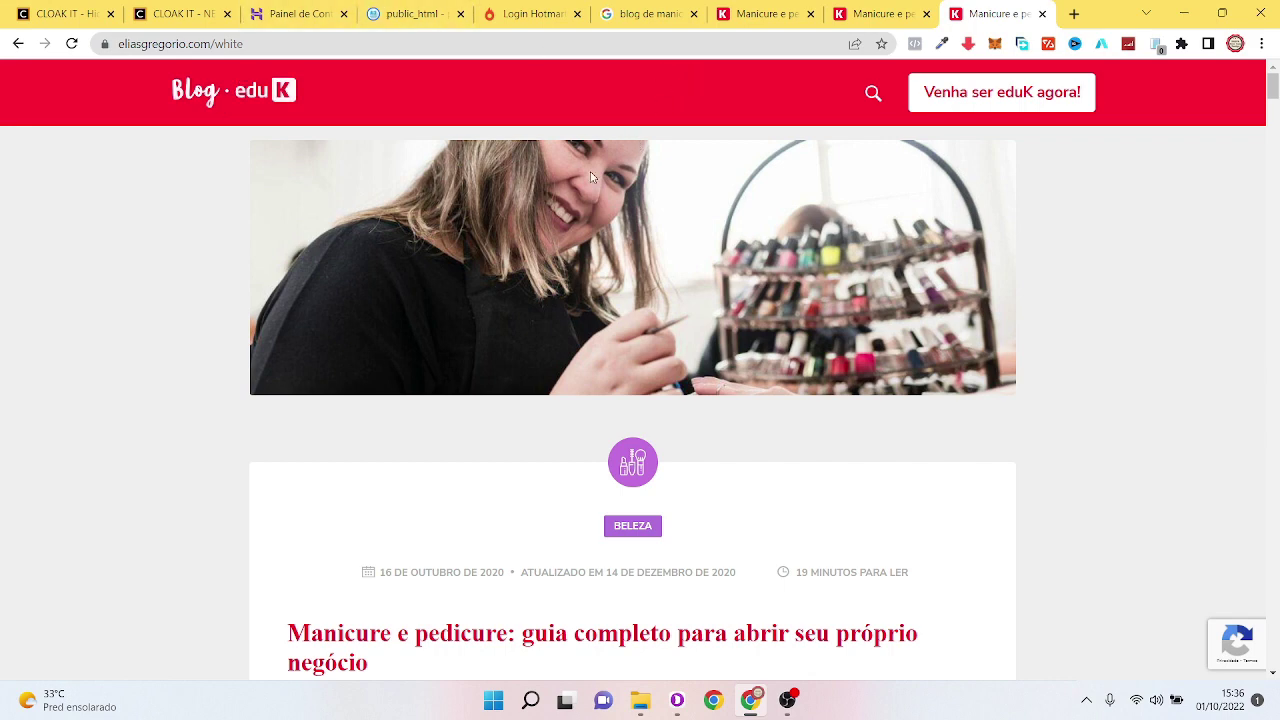
pyautogui.click(273, 46)
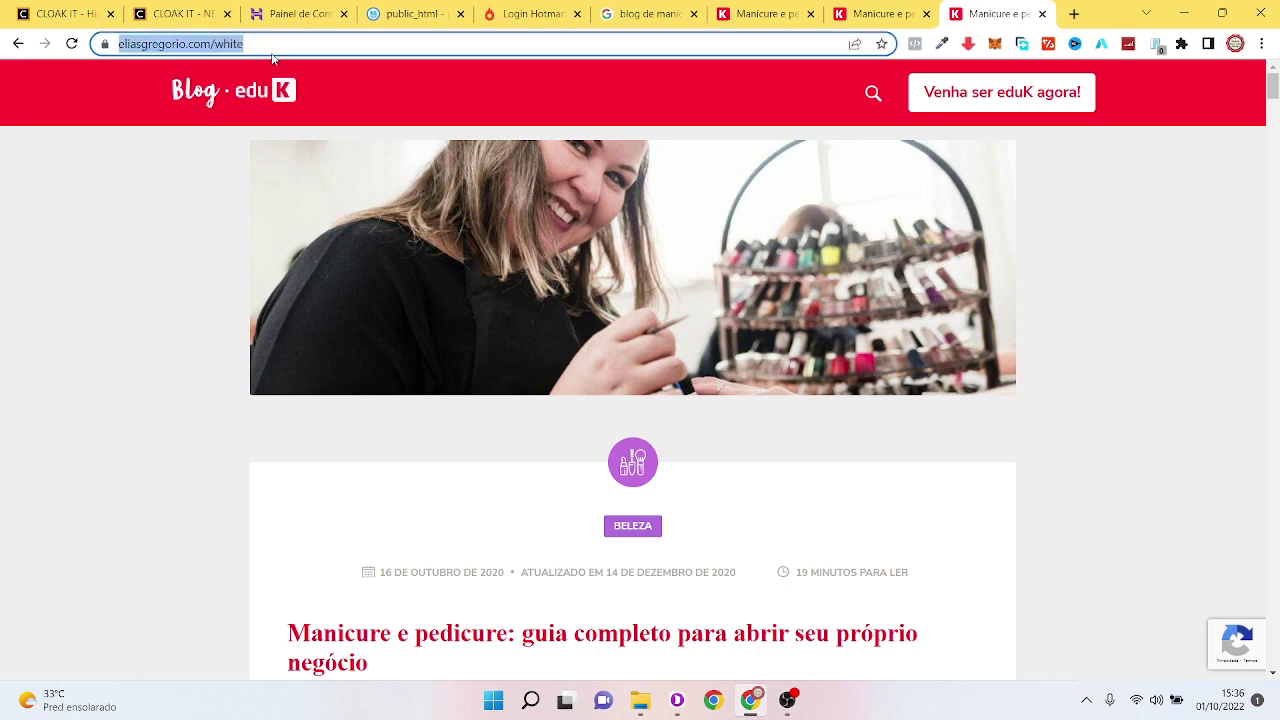
pyautogui.click(224, 40)
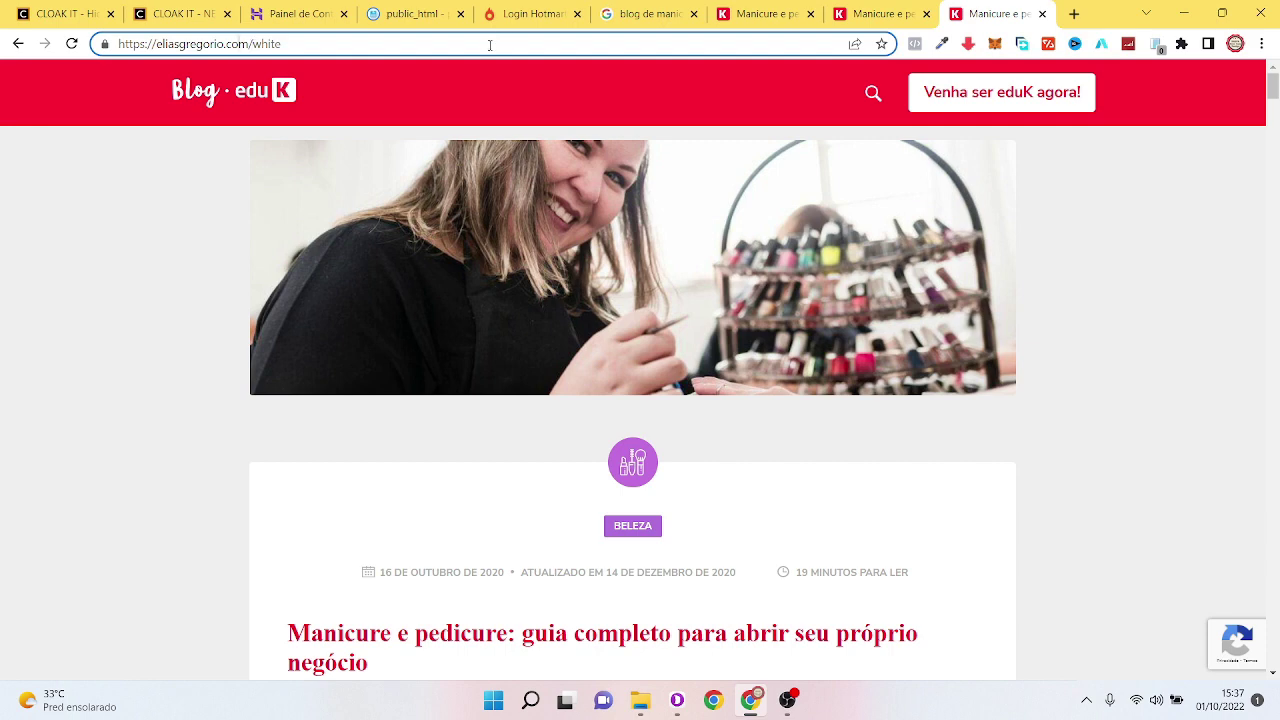
pyautogui.click(189, 150)
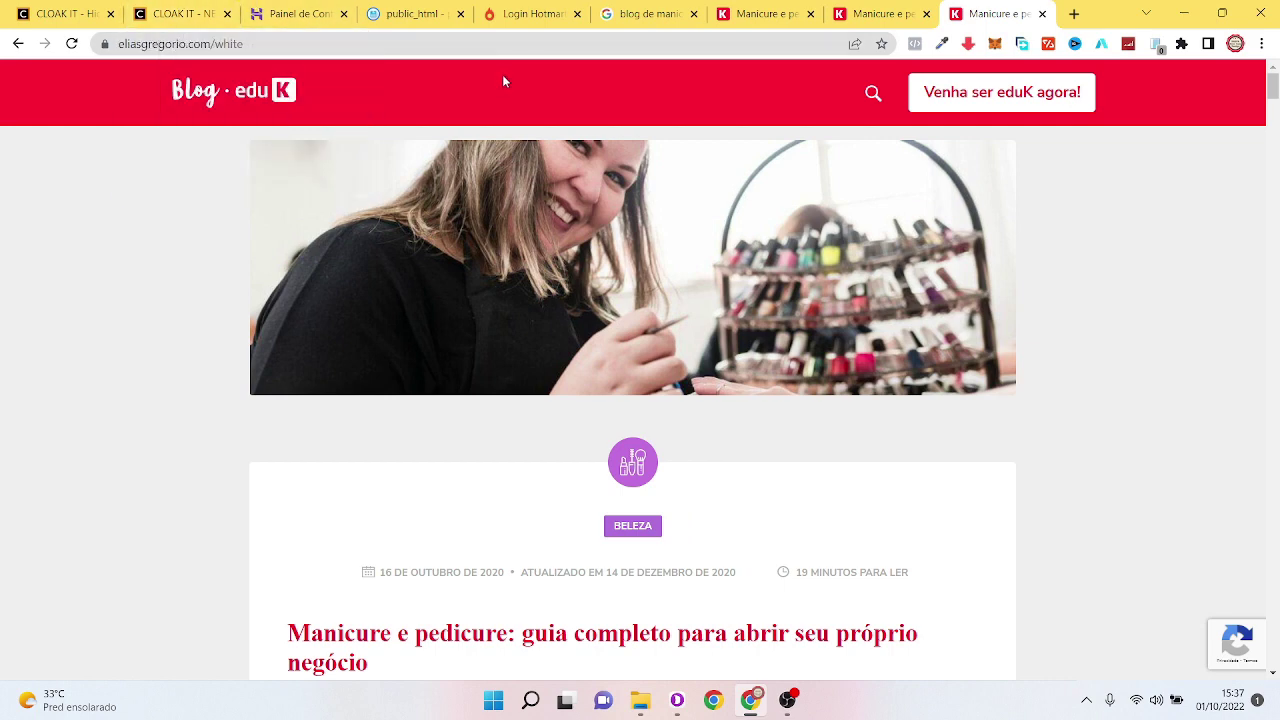
# Step: Switch to Hotmart and affiliate with the product Ele Vai Pedir Você Em Namoro Em 30 Dias, accepting the affiliate program terms
pyautogui.click(535, 14)
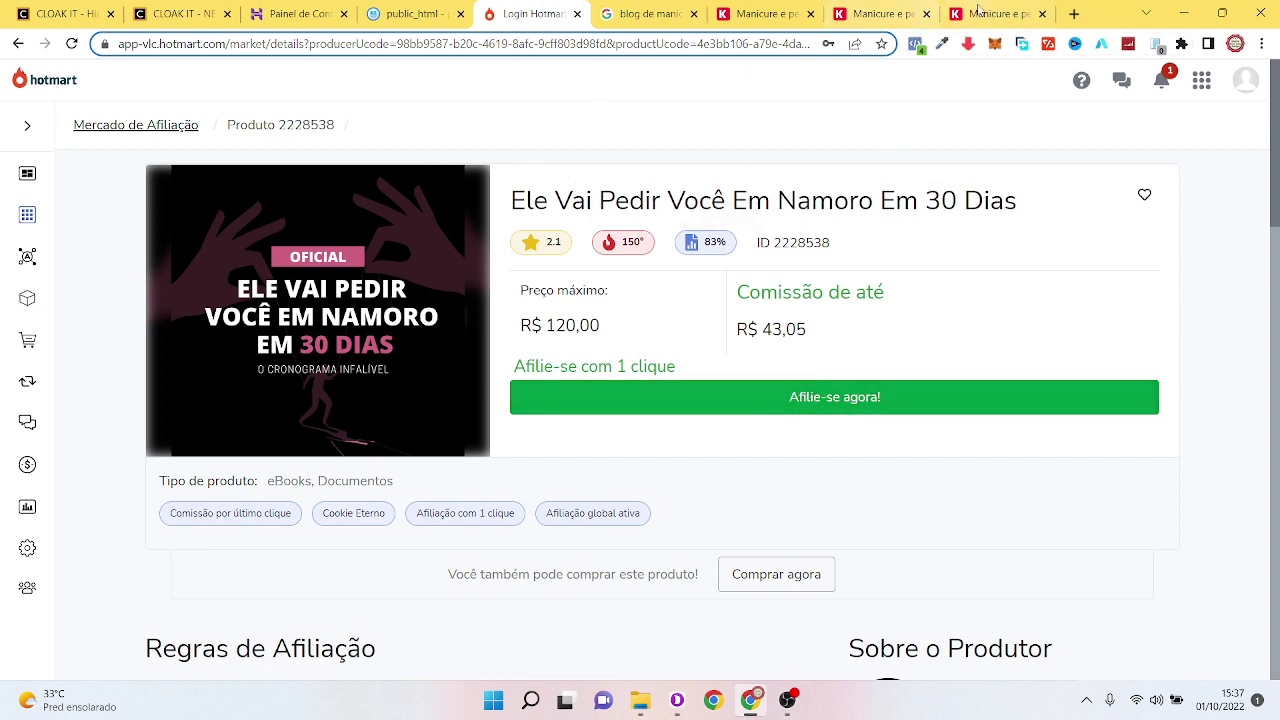
pyautogui.click(803, 402)
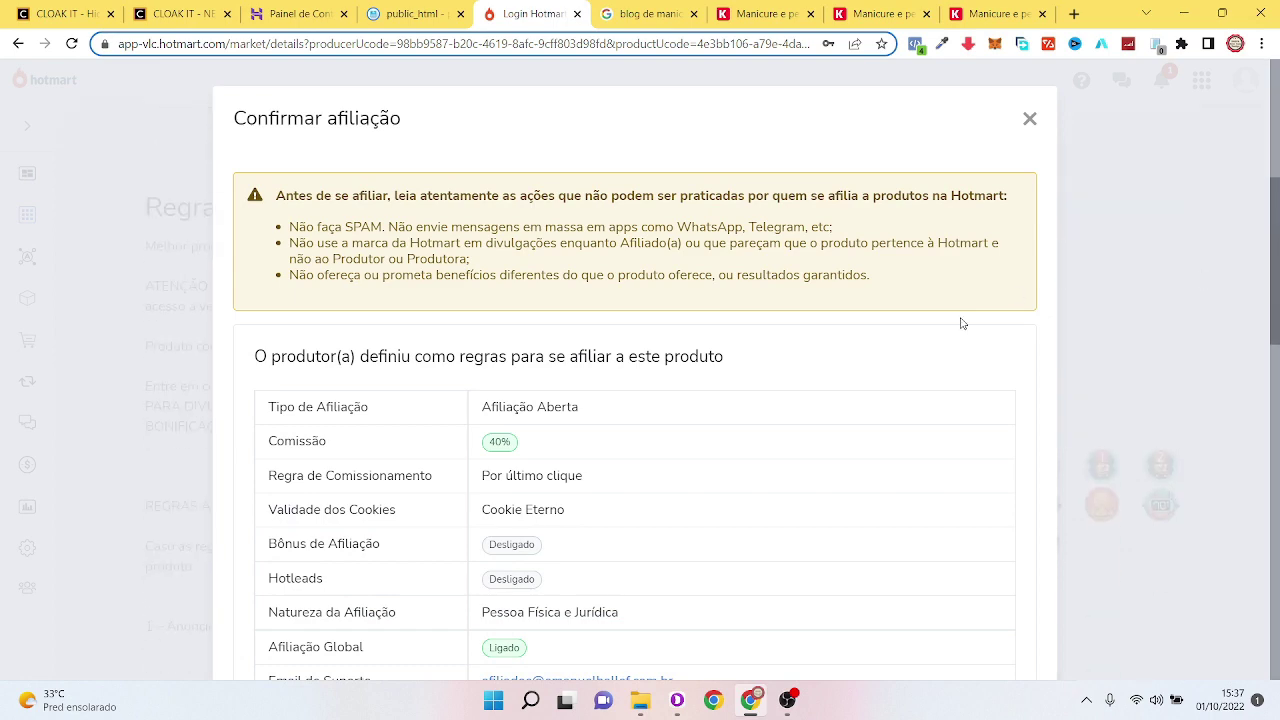
pyautogui.scroll(-2, 960, 330)
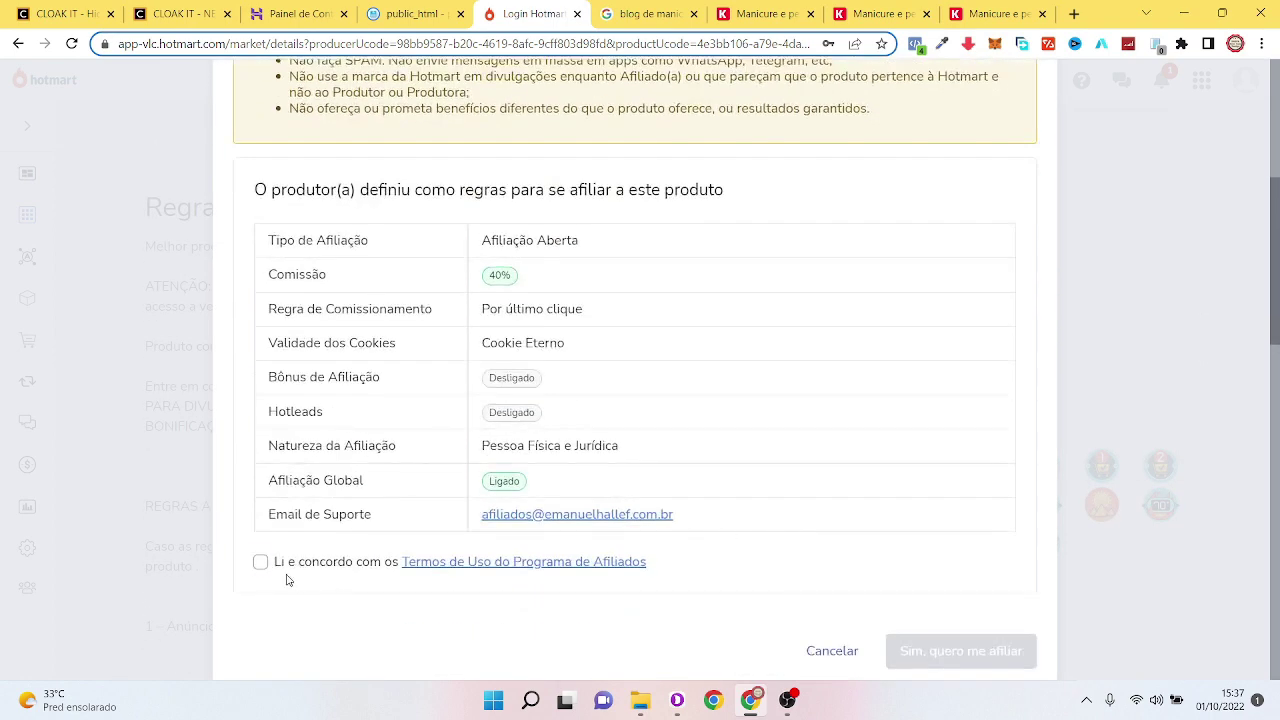
pyautogui.click(260, 561)
pyautogui.click(958, 660)
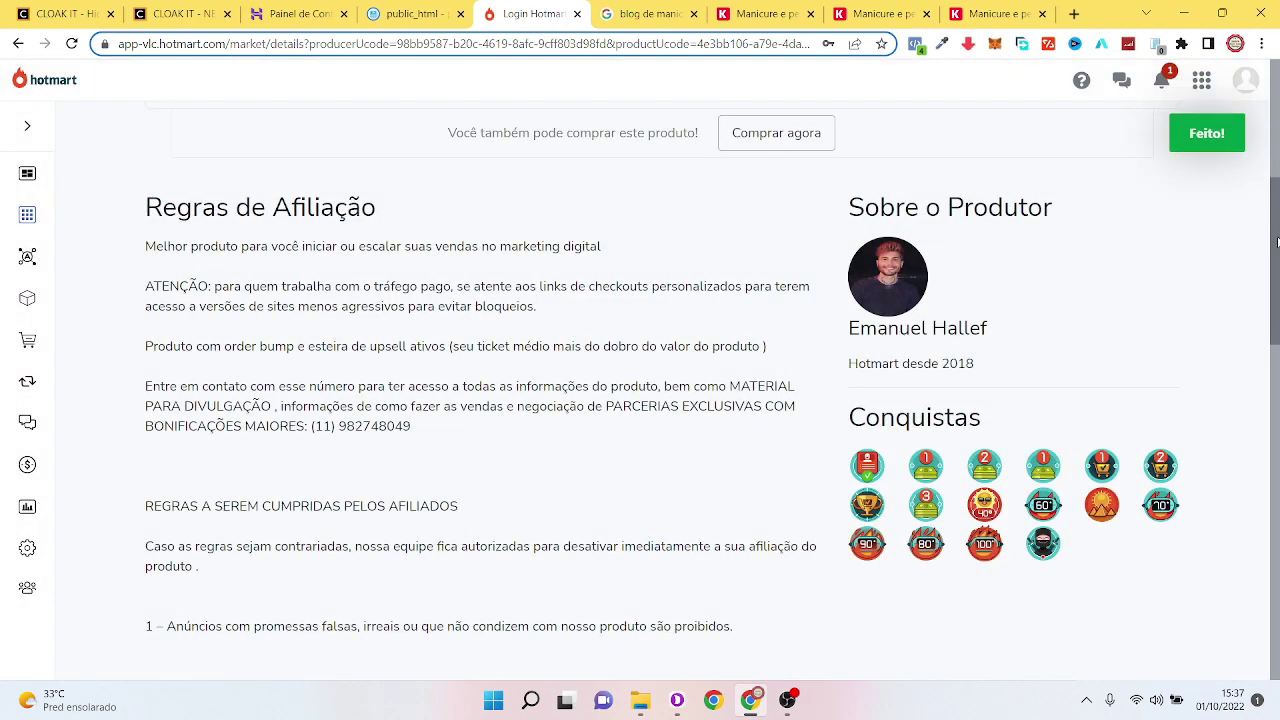
# Step: Open the product's Hotlinks for affiliates and copy its Página de Vendas link
pyautogui.click(775, 404)
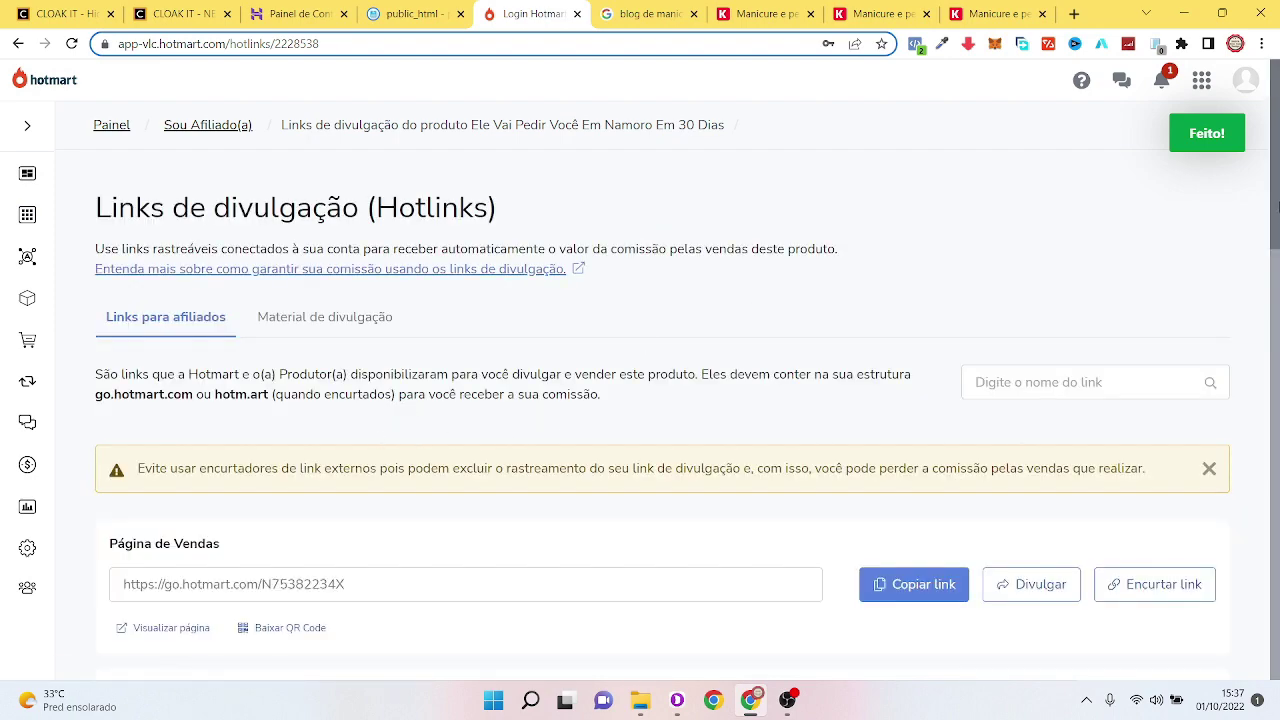
pyautogui.scroll(-2, 526, 420)
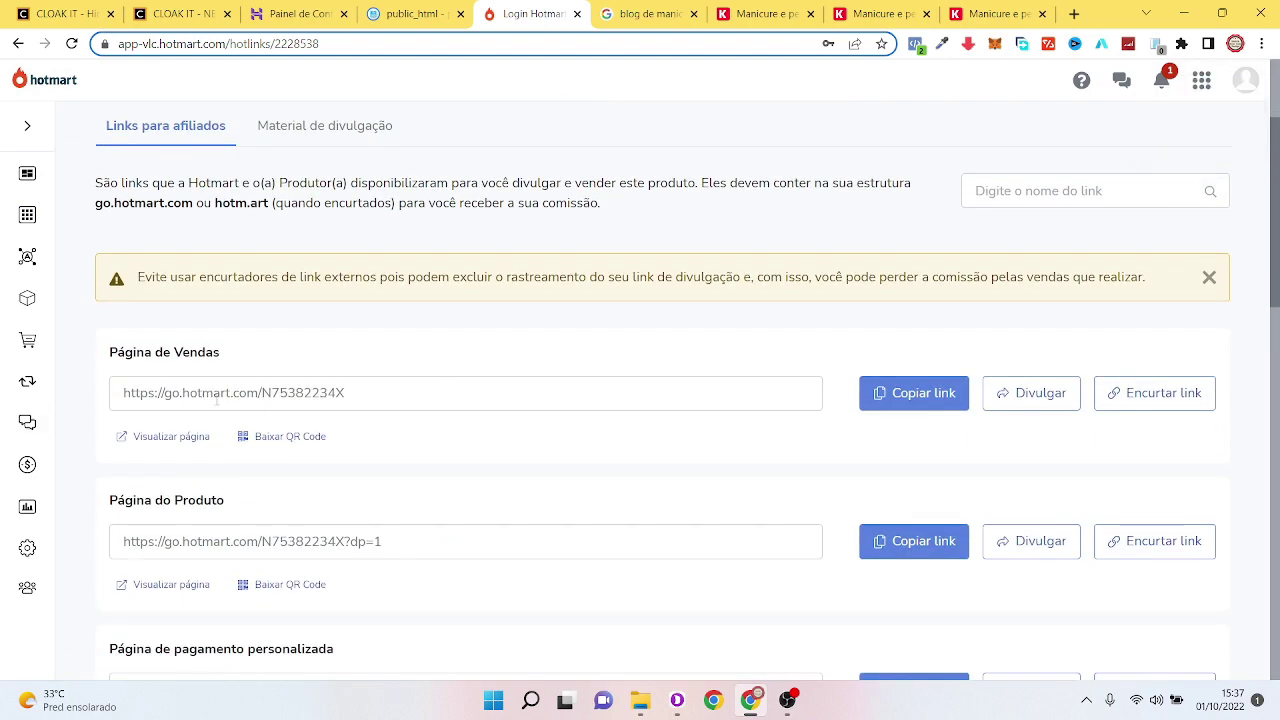
pyautogui.click(912, 402)
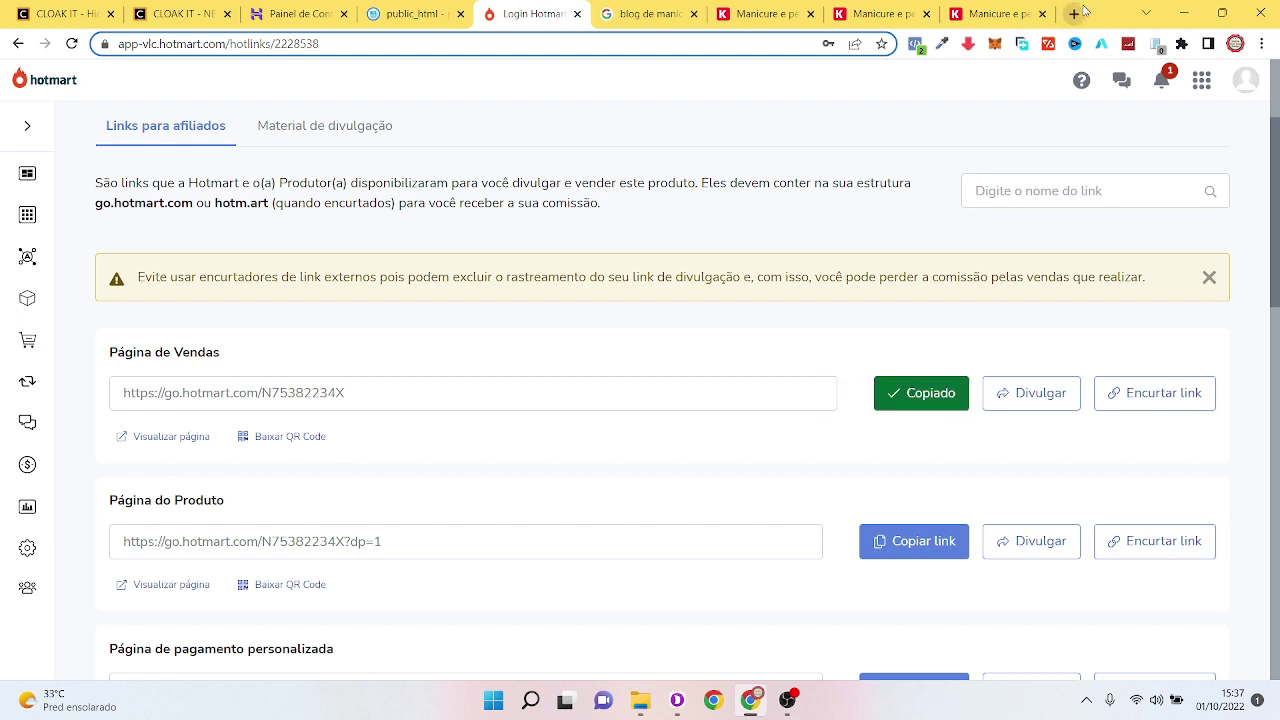
# Step: Load the copied affiliate link in a new tab, look through the sales page, and close that tab
pyautogui.click(1073, 18)
pyautogui.write('https://go.hotmart.com/N75382234X')
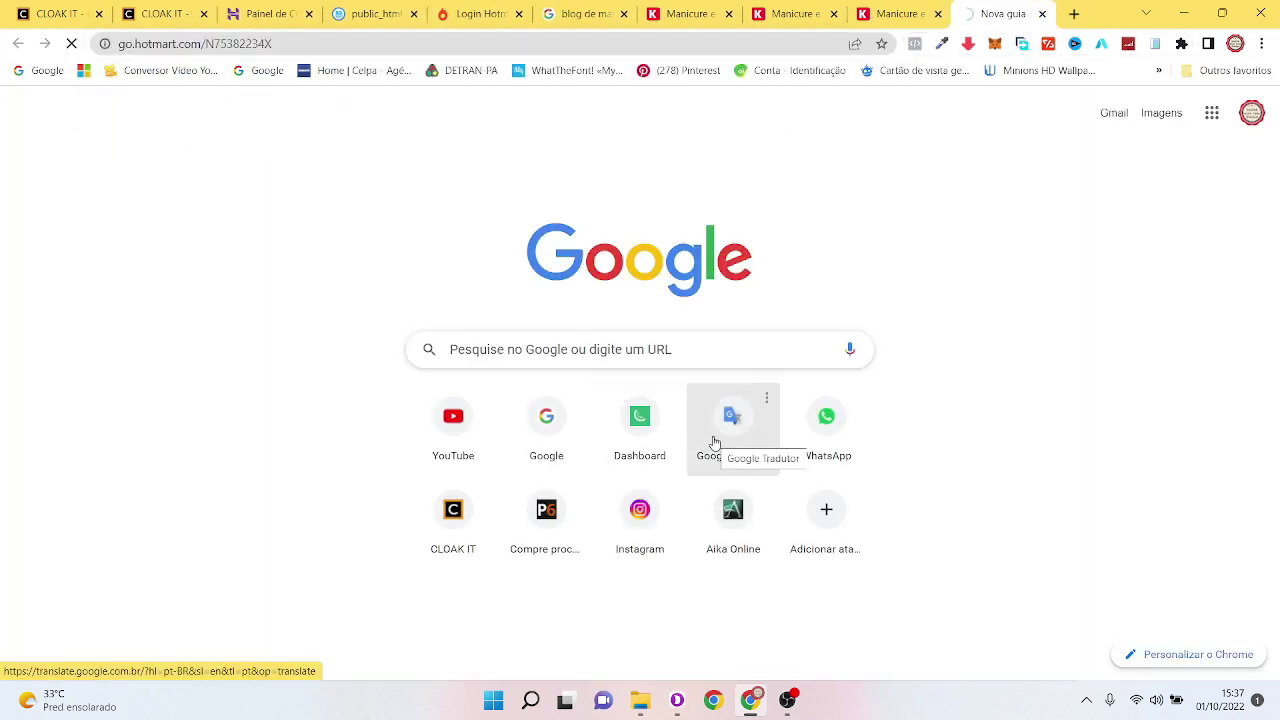
pyautogui.scroll(-1, 1278, 225)
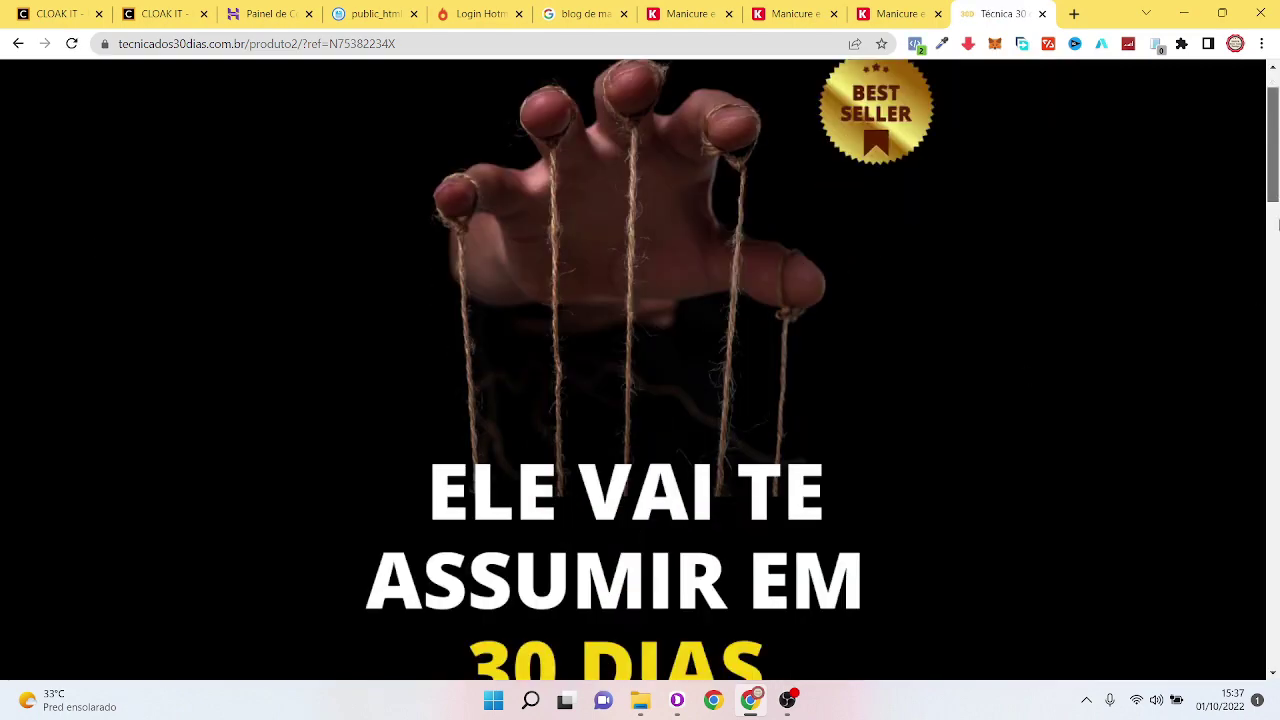
pyautogui.scroll(-10, 1278, 225)
pyautogui.scroll(12, 1278, 225)
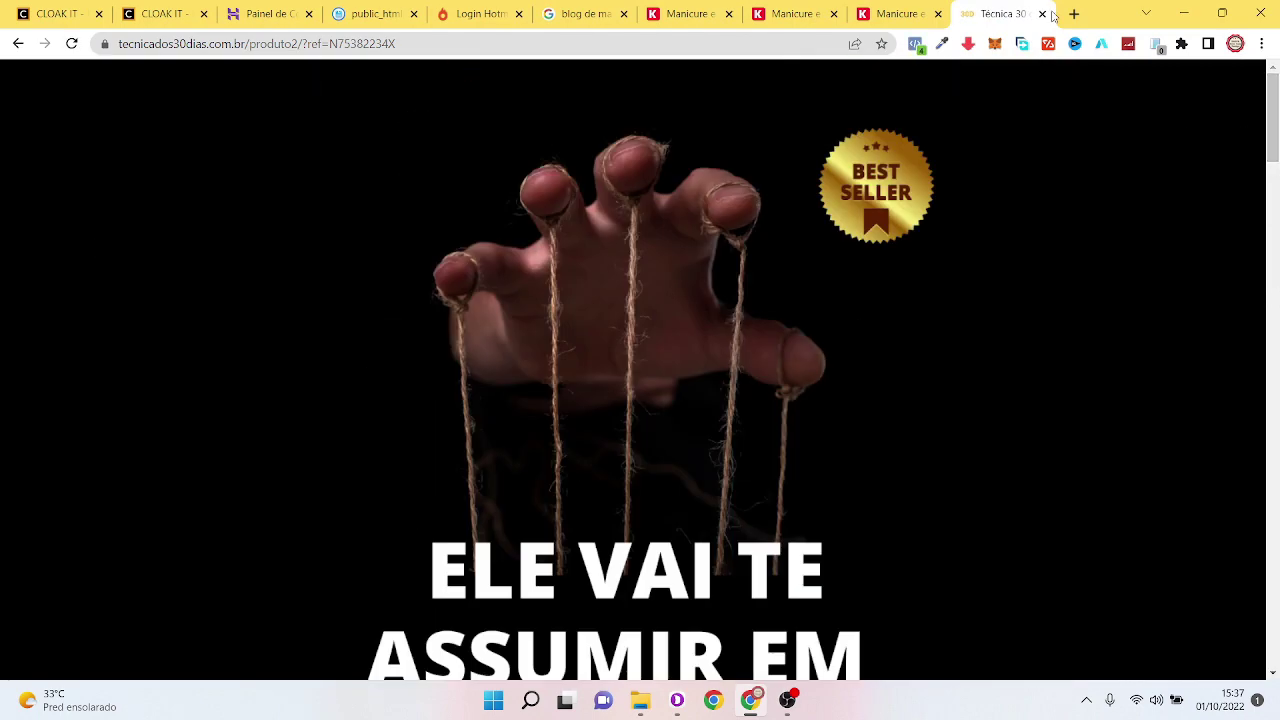
pyautogui.click(1042, 14)
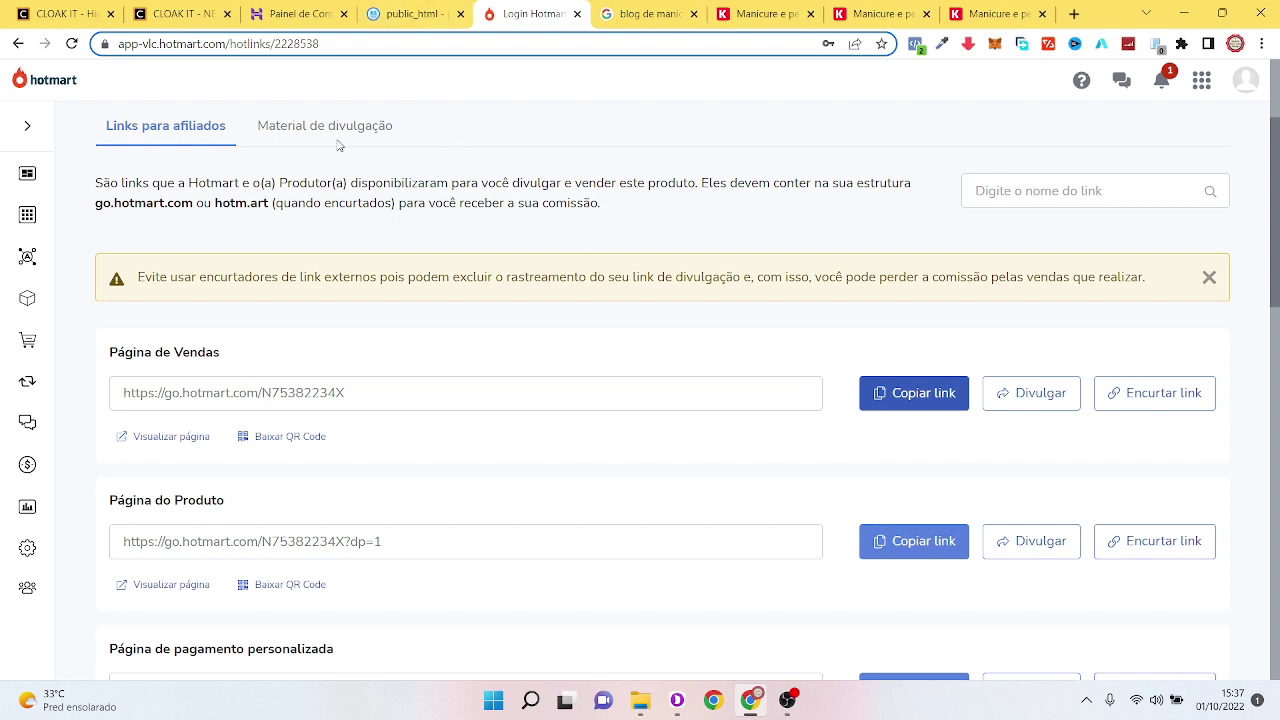
# Step: Switch to the Cloak It campaigns page and start a new campaign named html
pyautogui.click(295, 14)
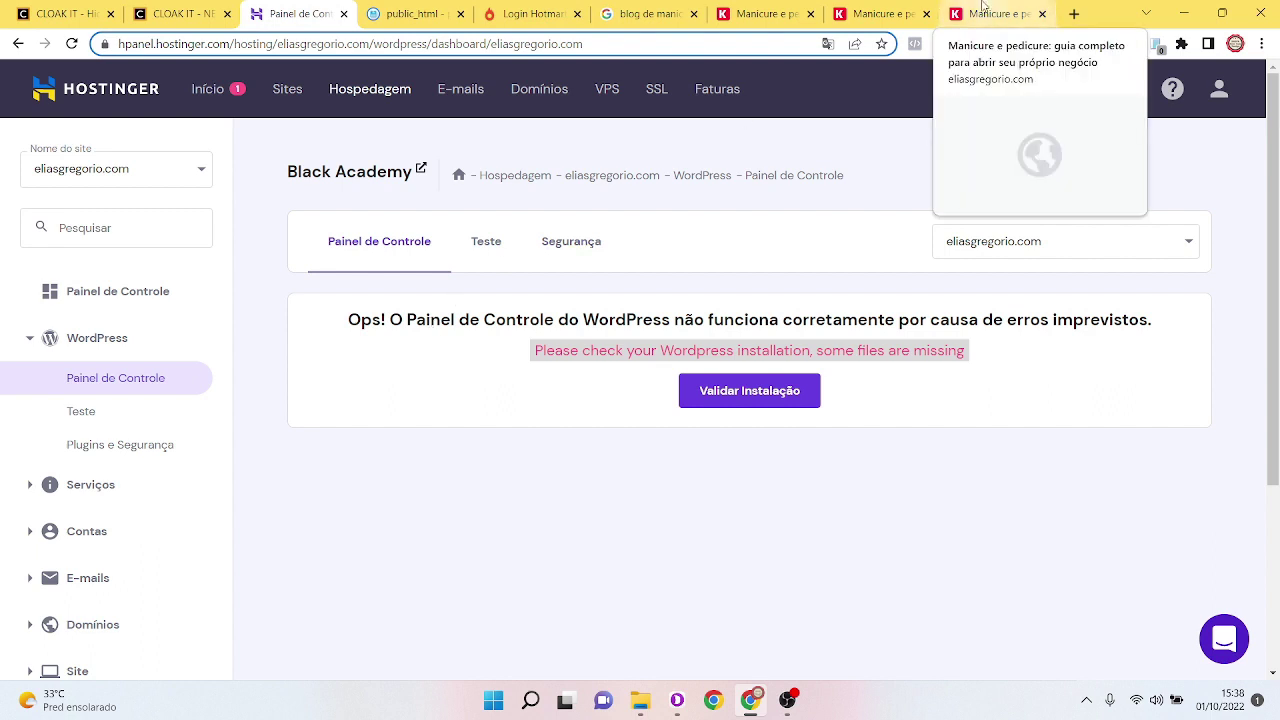
pyautogui.click(175, 14)
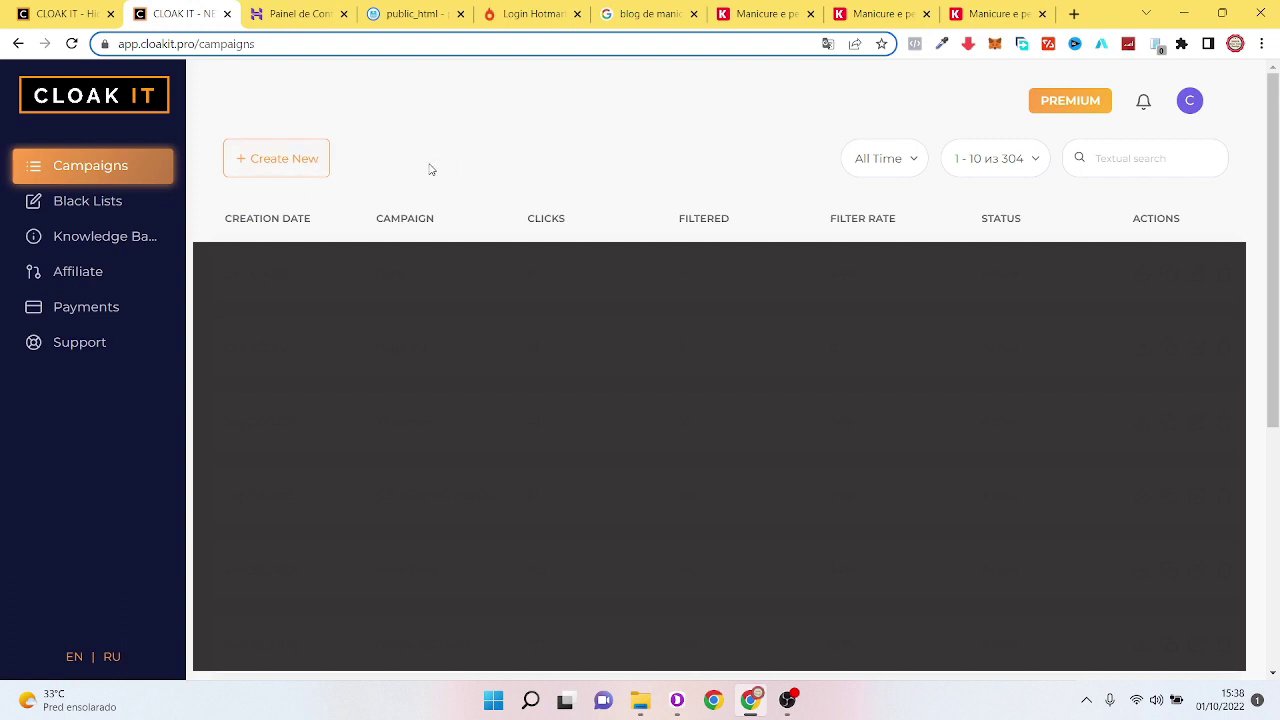
pyautogui.click(306, 168)
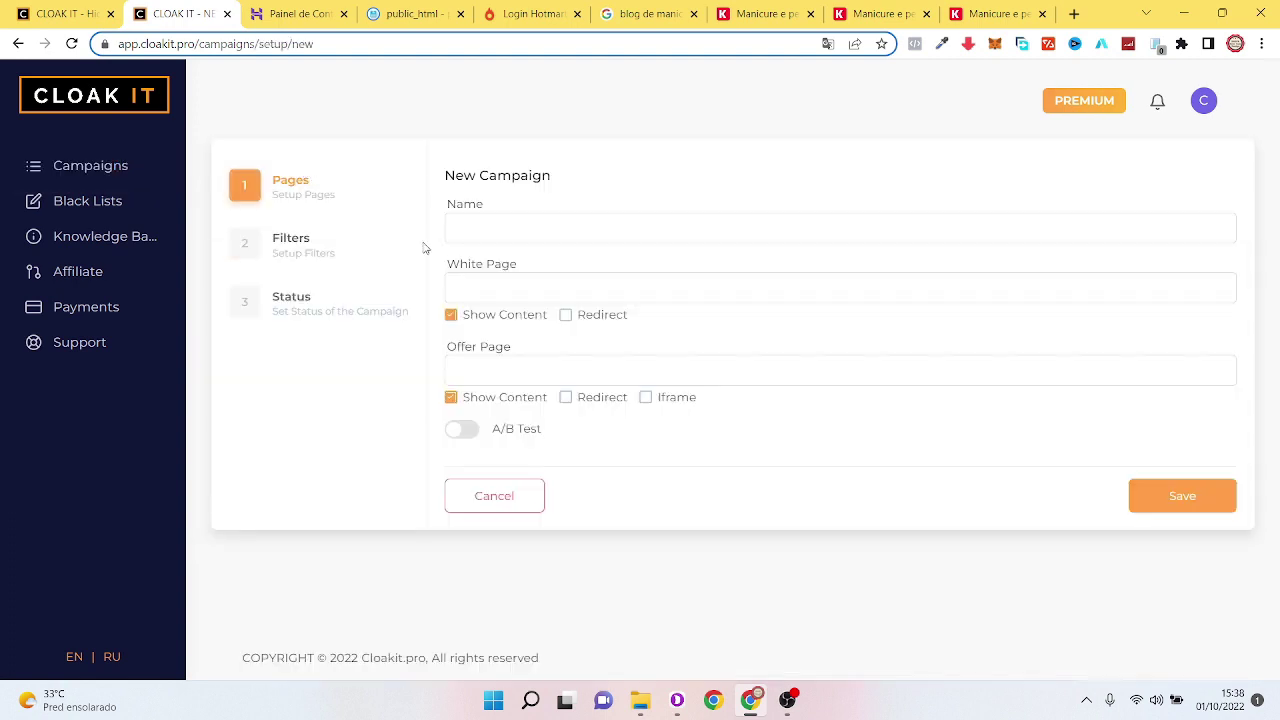
pyautogui.click(538, 232)
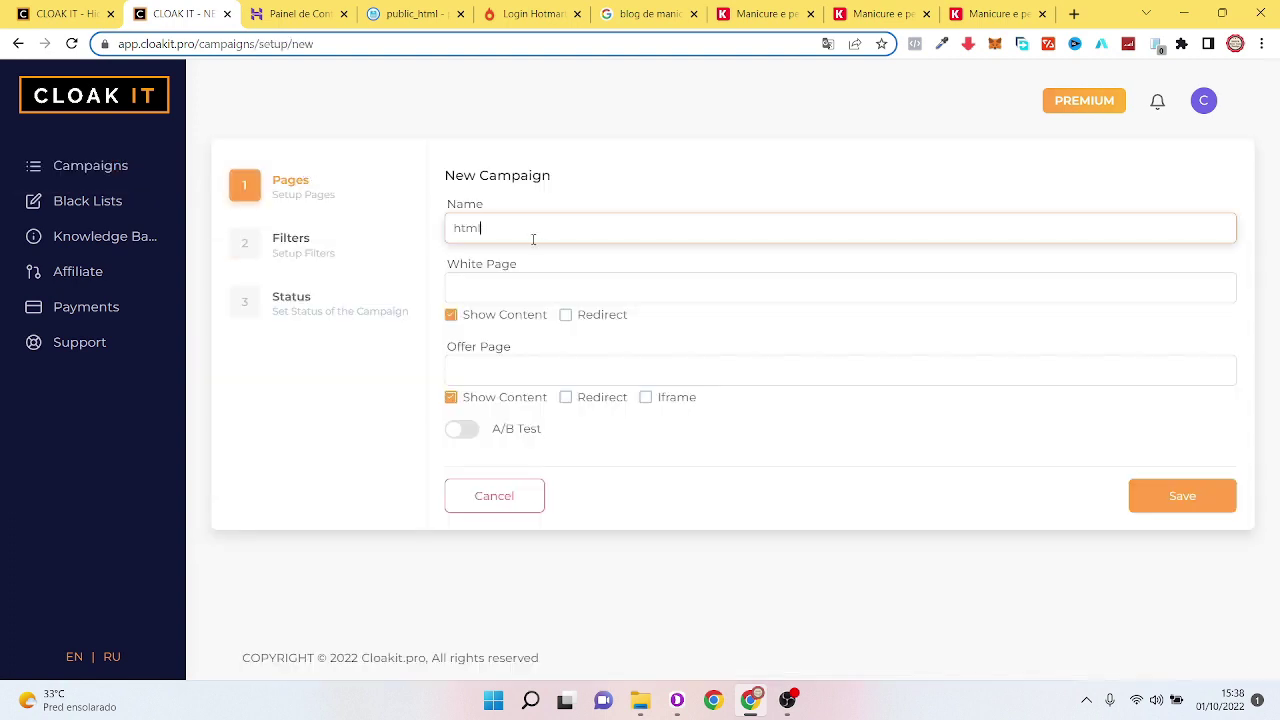
pyautogui.click(583, 171)
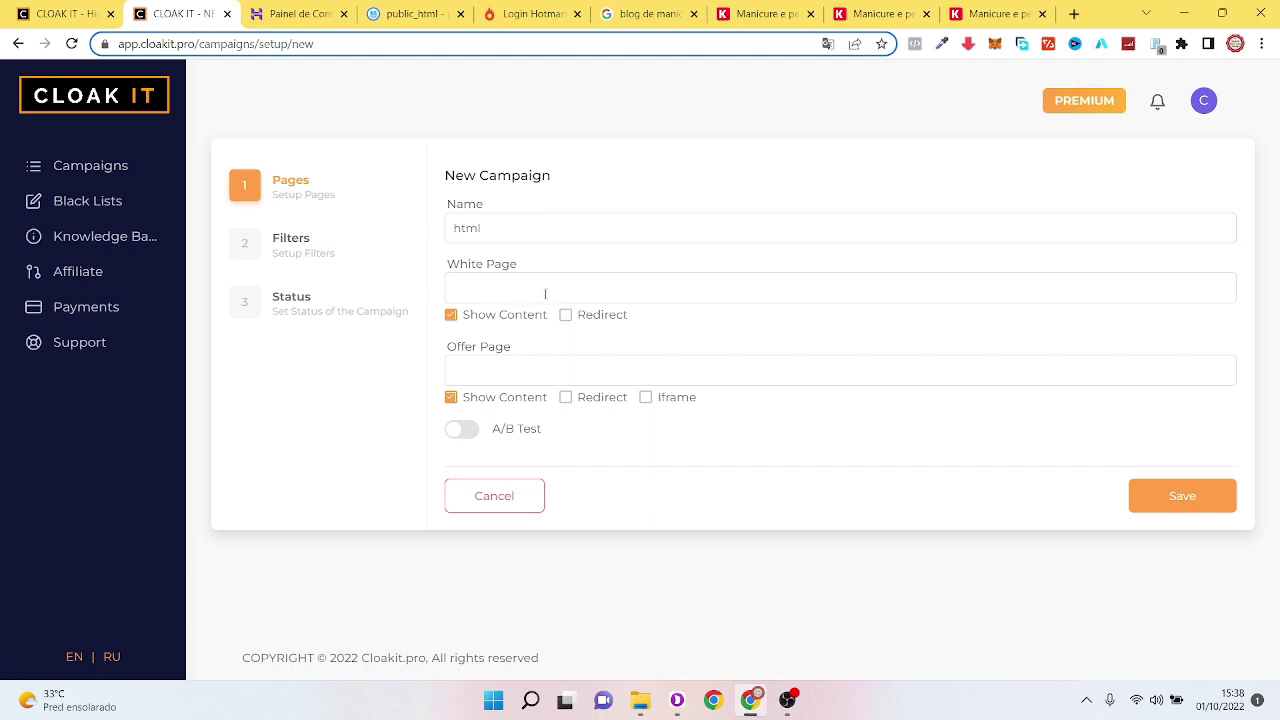
# Step: Copy the address of the published /white page from its tab and enter it as the campaign's White Page
pyautogui.click(500, 292)
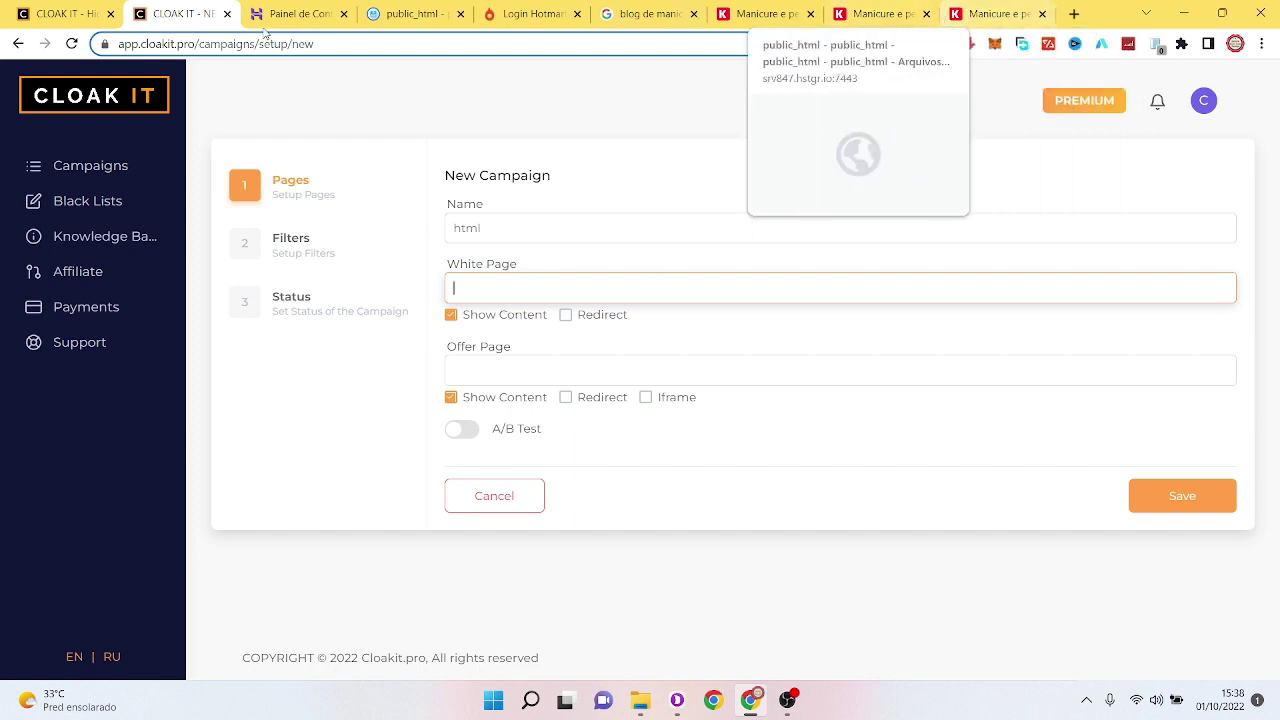
pyautogui.click(1000, 10)
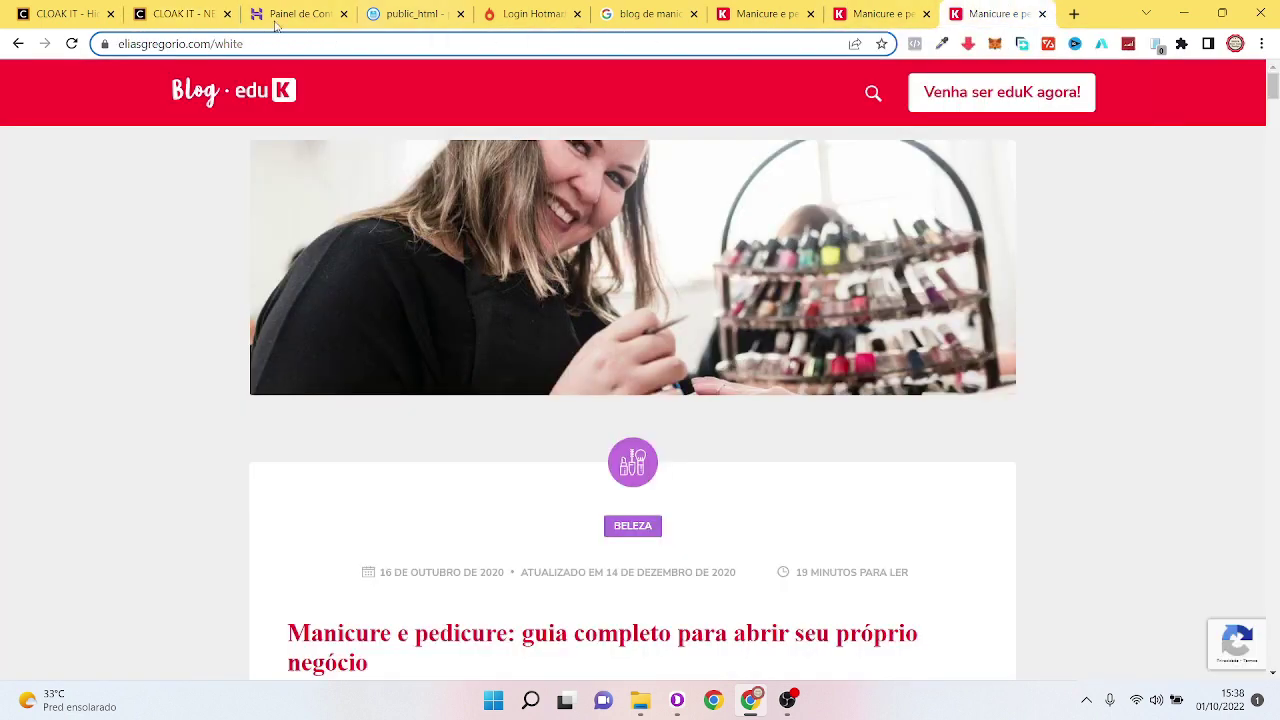
pyautogui.click(304, 42)
pyautogui.hotkey('ctrl', 'c')
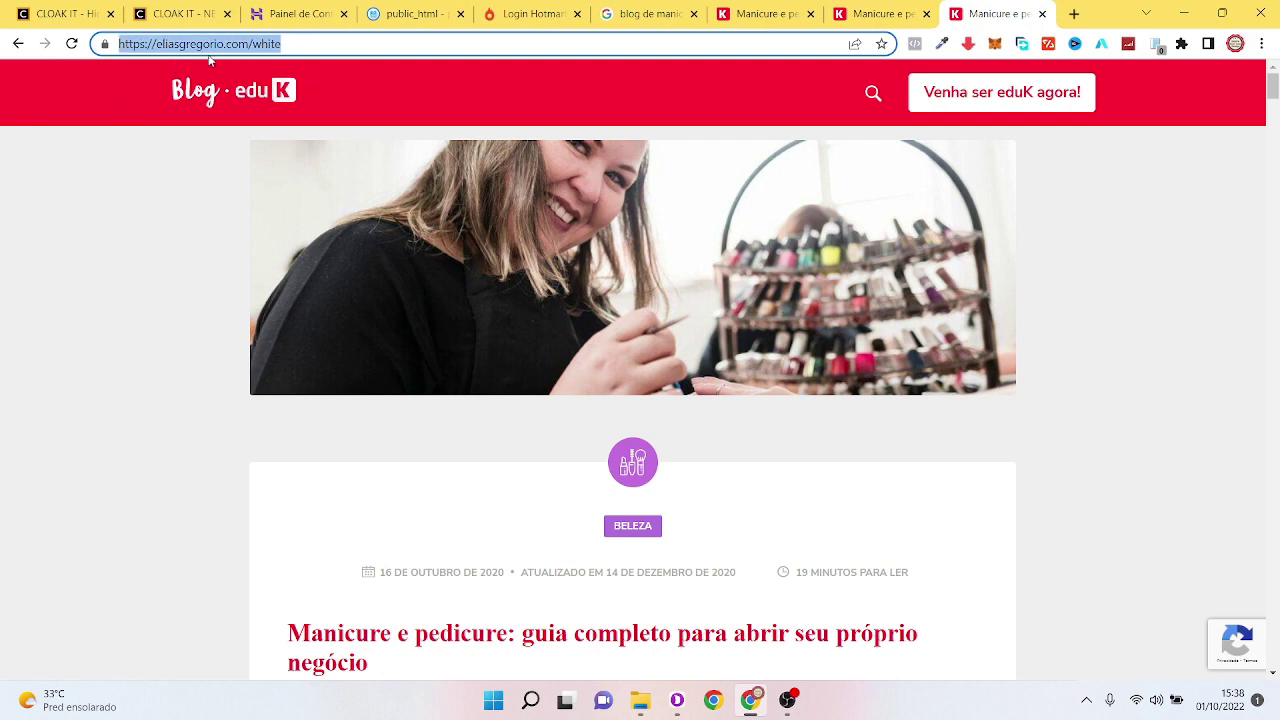
pyautogui.click(175, 12)
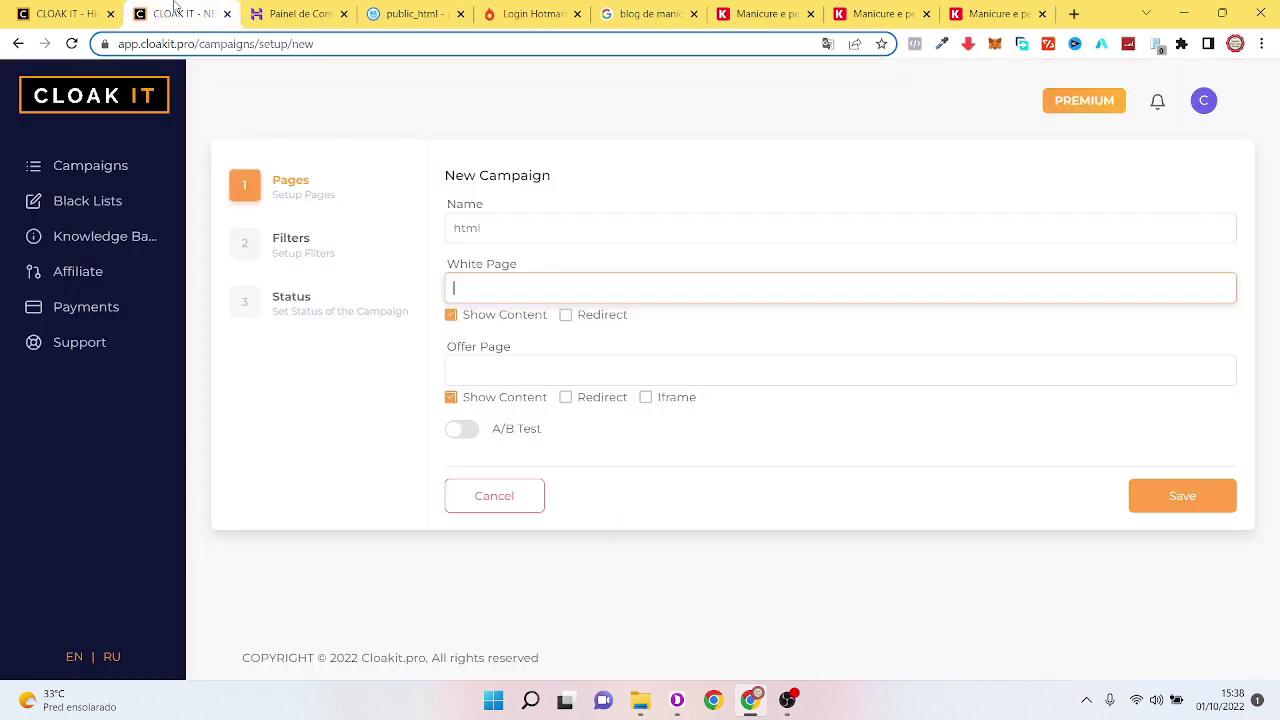
pyautogui.hotkey('ctrl', 'v')
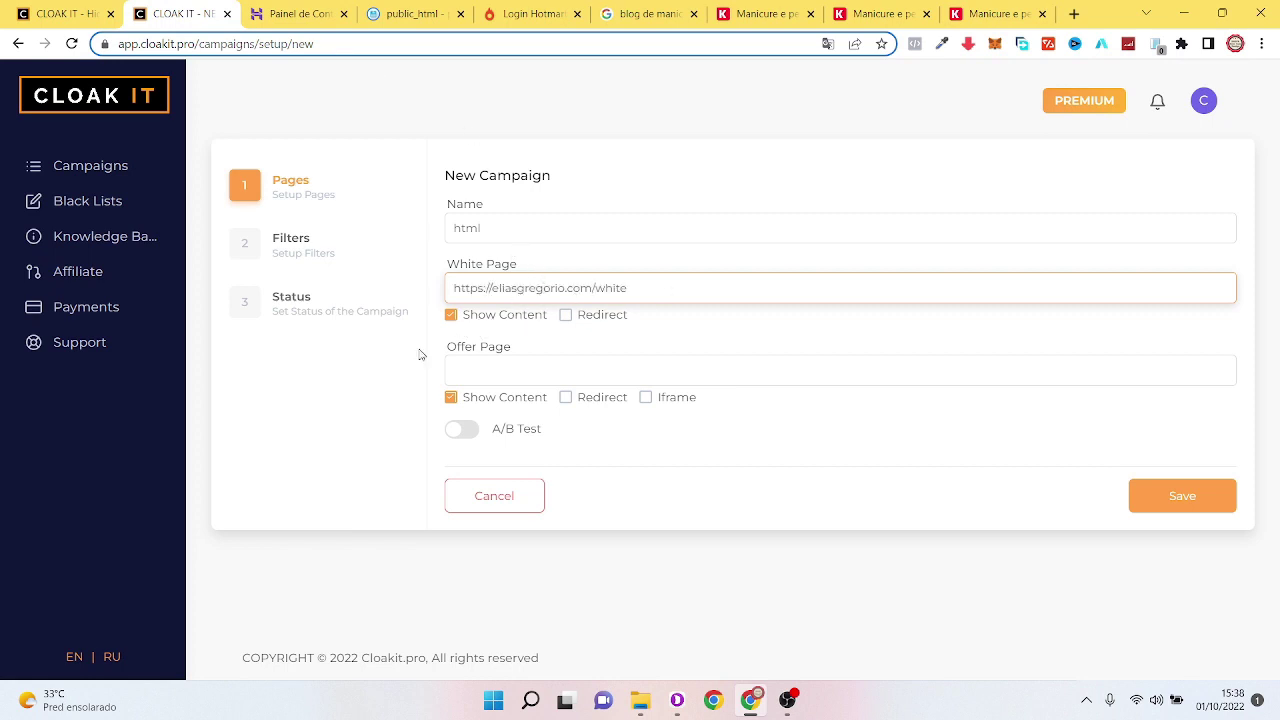
pyautogui.click(400, 376)
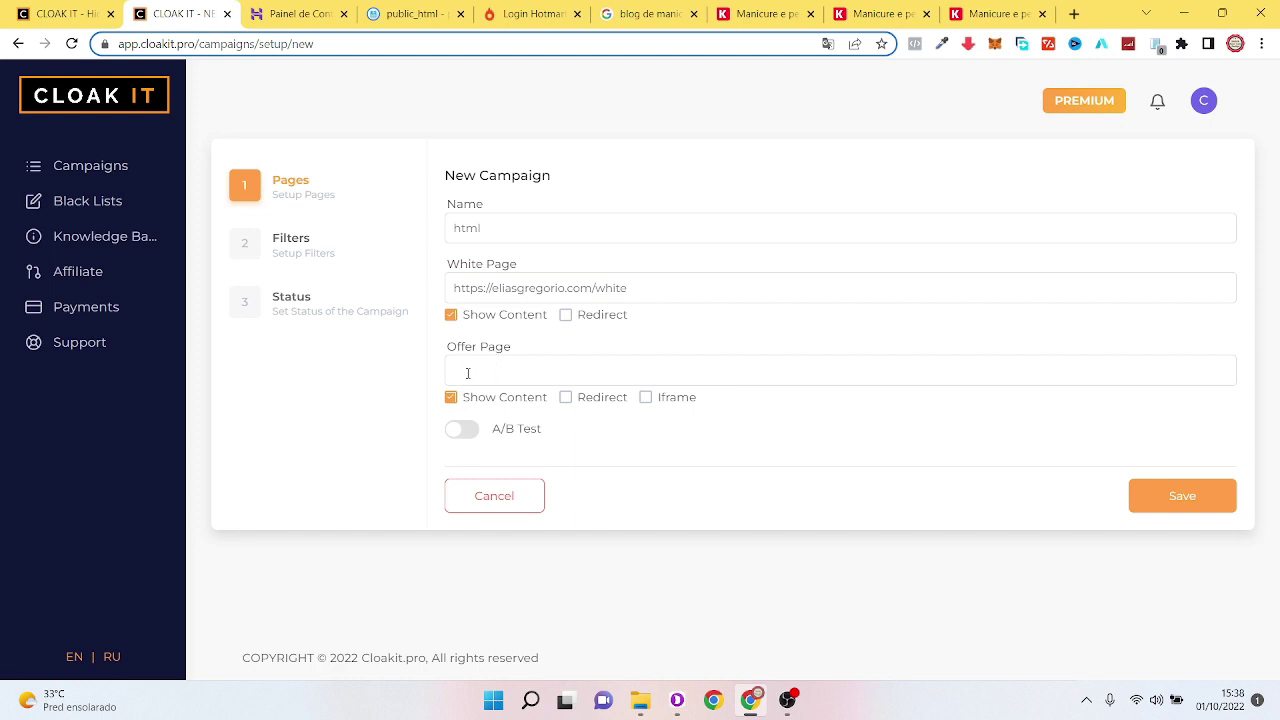
# Step: Copy the Página de Vendas affiliate link from Hotmart again, enter it as the campaign's Offer Page, and try to save
pyautogui.click(470, 372)
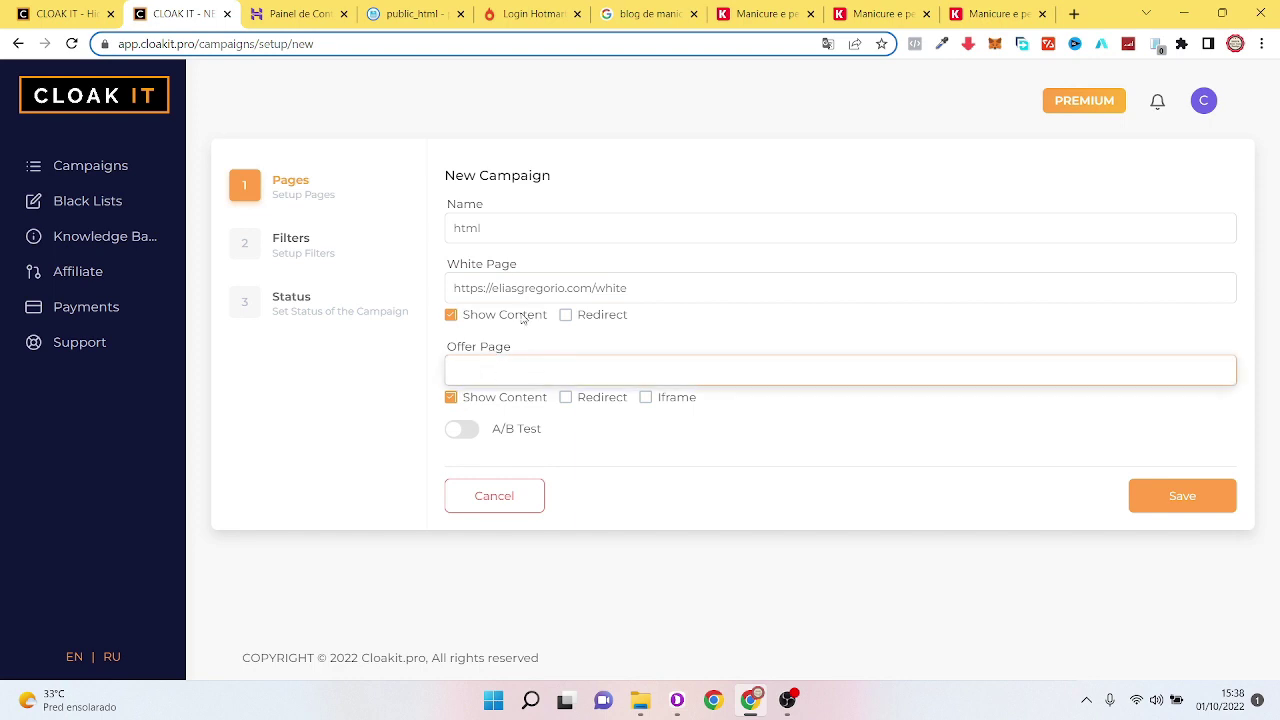
pyautogui.click(533, 12)
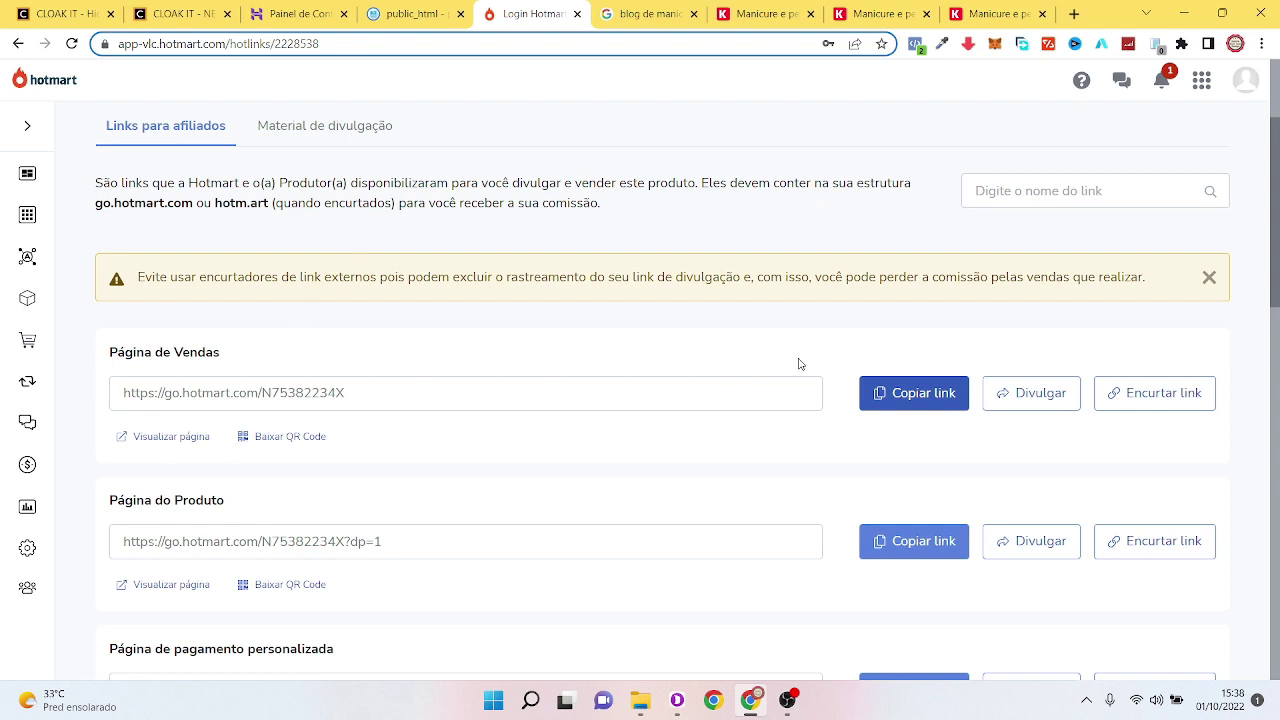
pyautogui.click(916, 394)
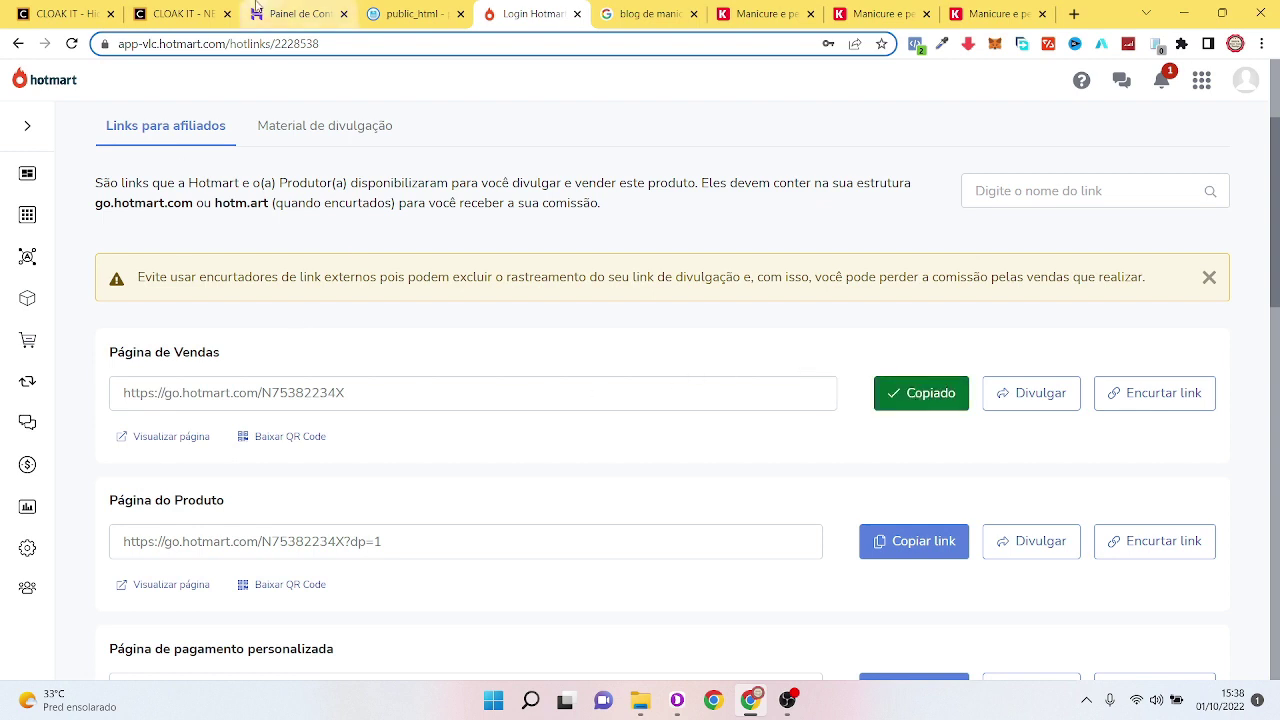
pyautogui.click(180, 14)
pyautogui.click(470, 370)
pyautogui.rightClick(487, 372)
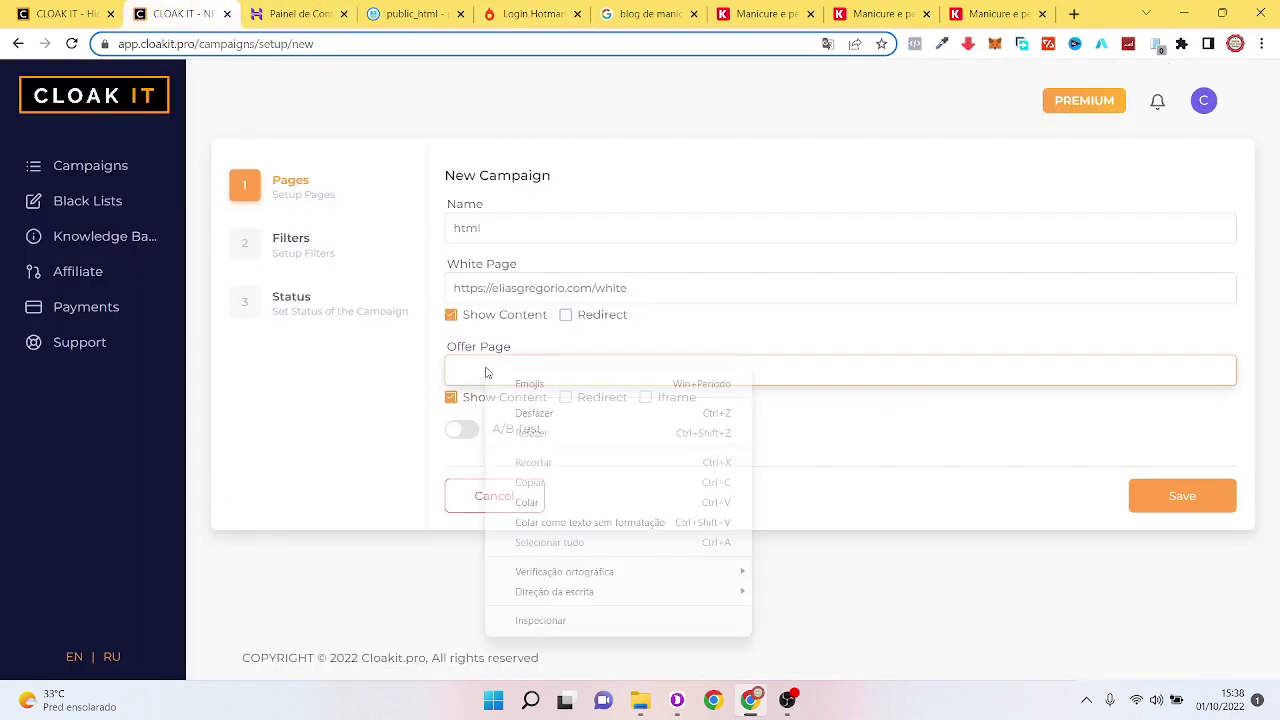
pyautogui.click(545, 502)
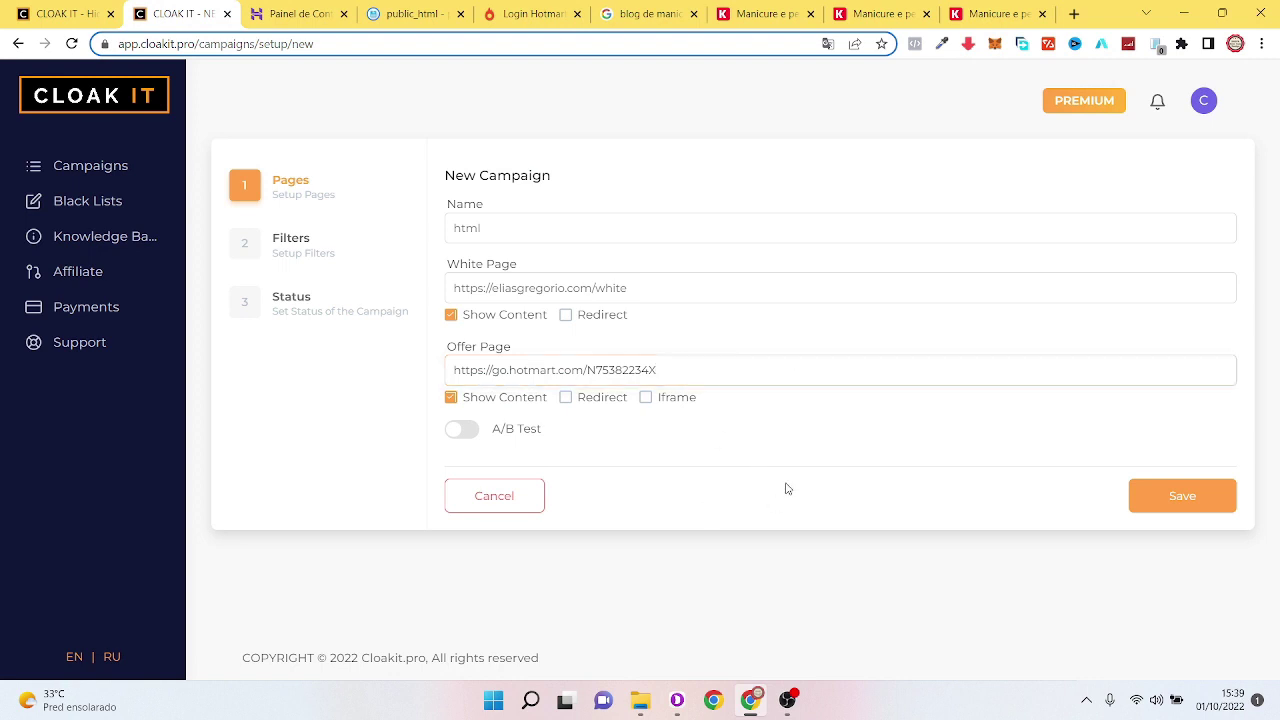
pyautogui.click(1178, 505)
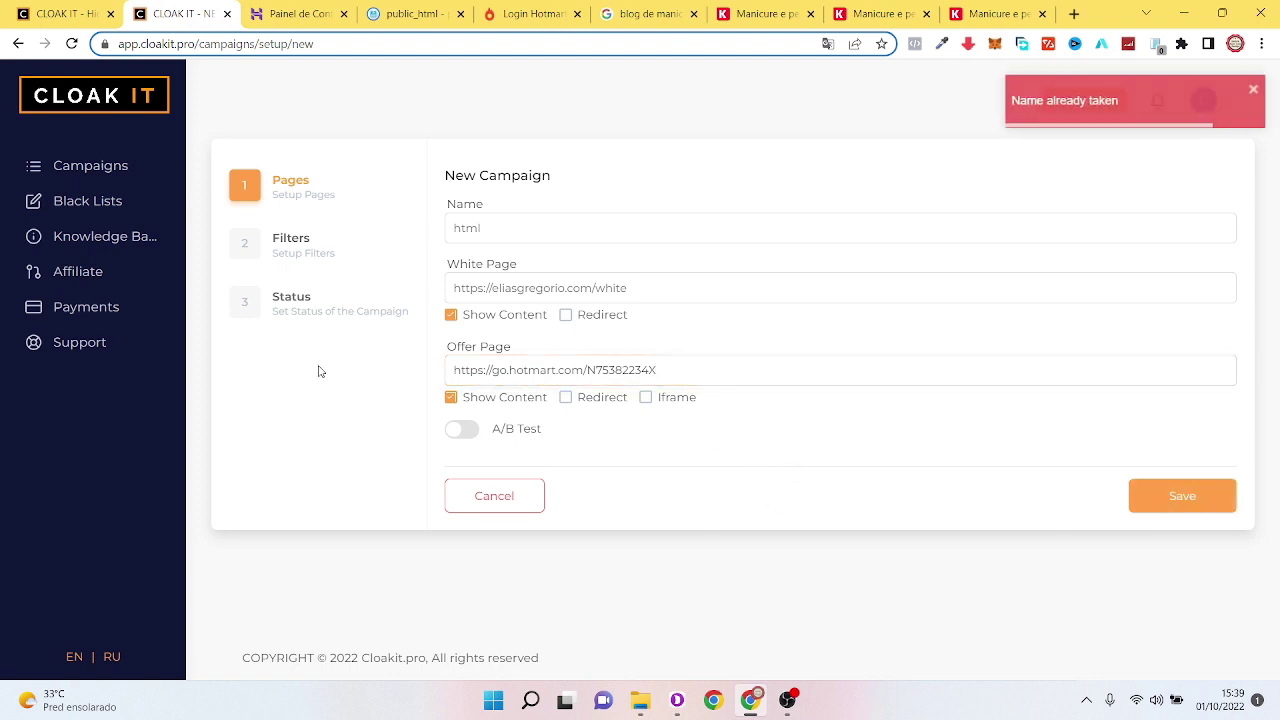
# Step: In the campaign's filters, switch the Geo Filter to Disallow and add Brazil to it
pyautogui.click(306, 242)
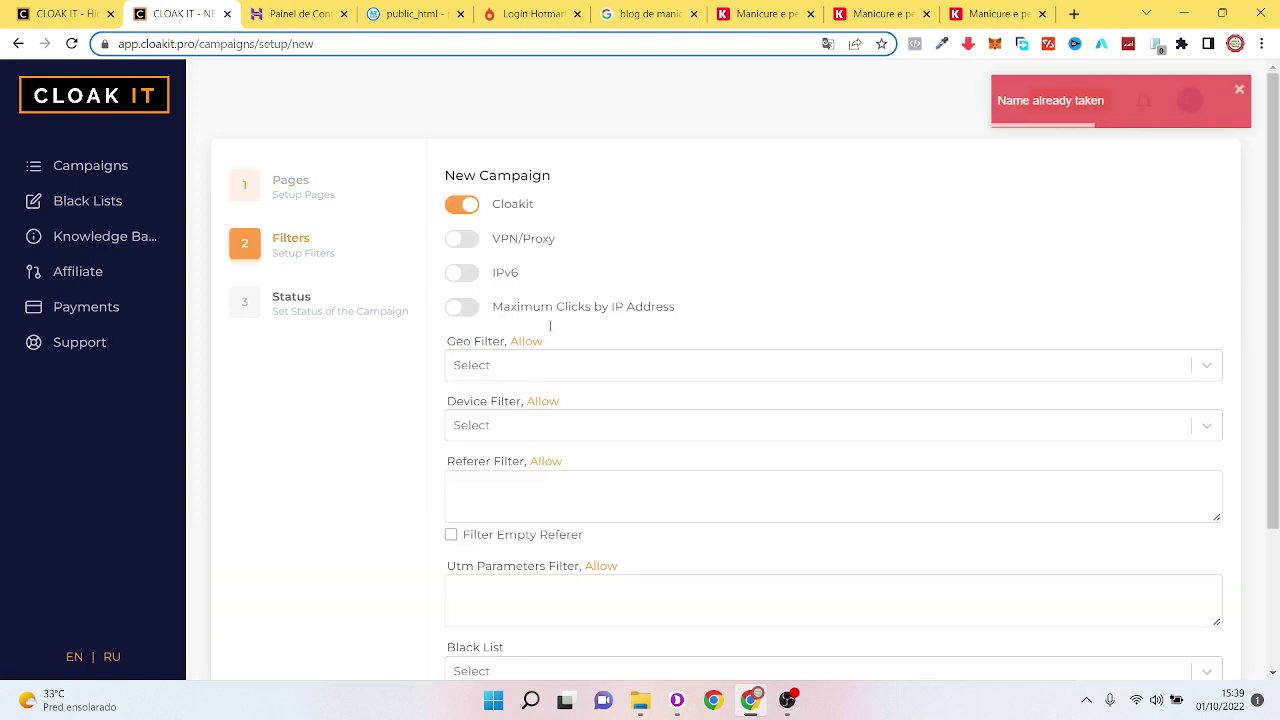
pyautogui.scroll(-1, 1278, 218)
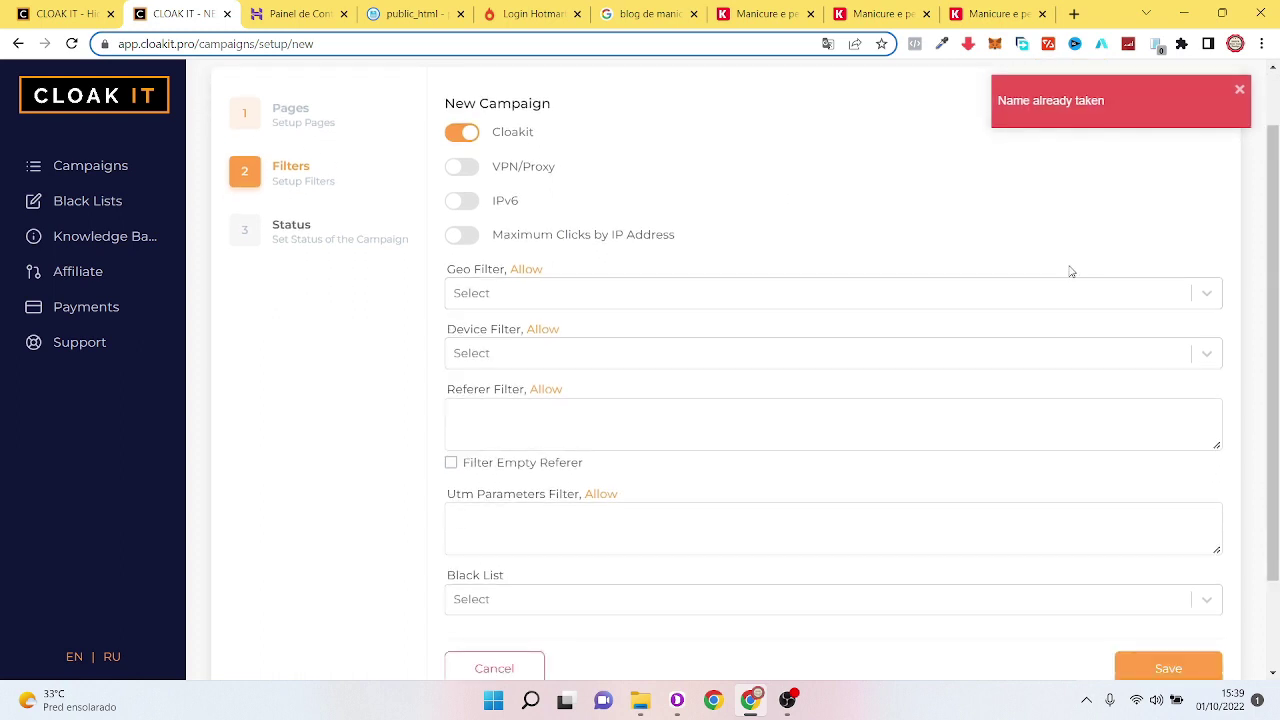
pyautogui.click(584, 292)
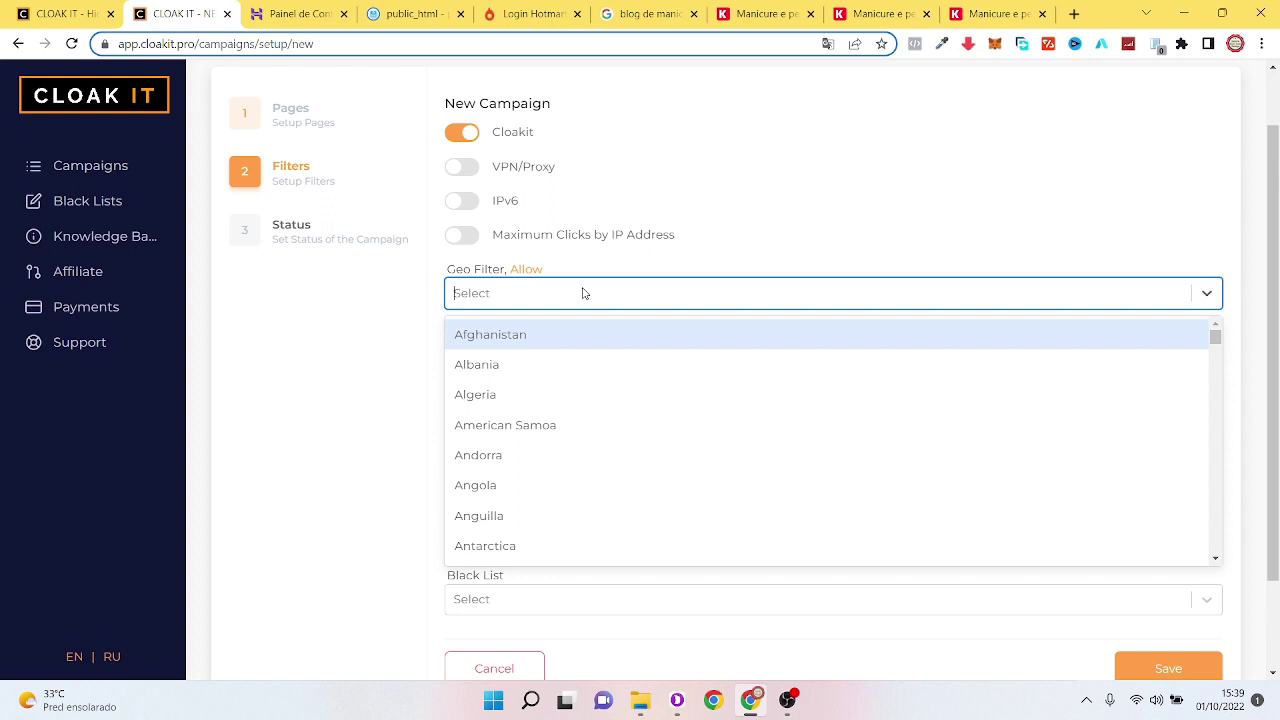
pyautogui.click(524, 270)
pyautogui.click(517, 294)
pyautogui.write('bra')
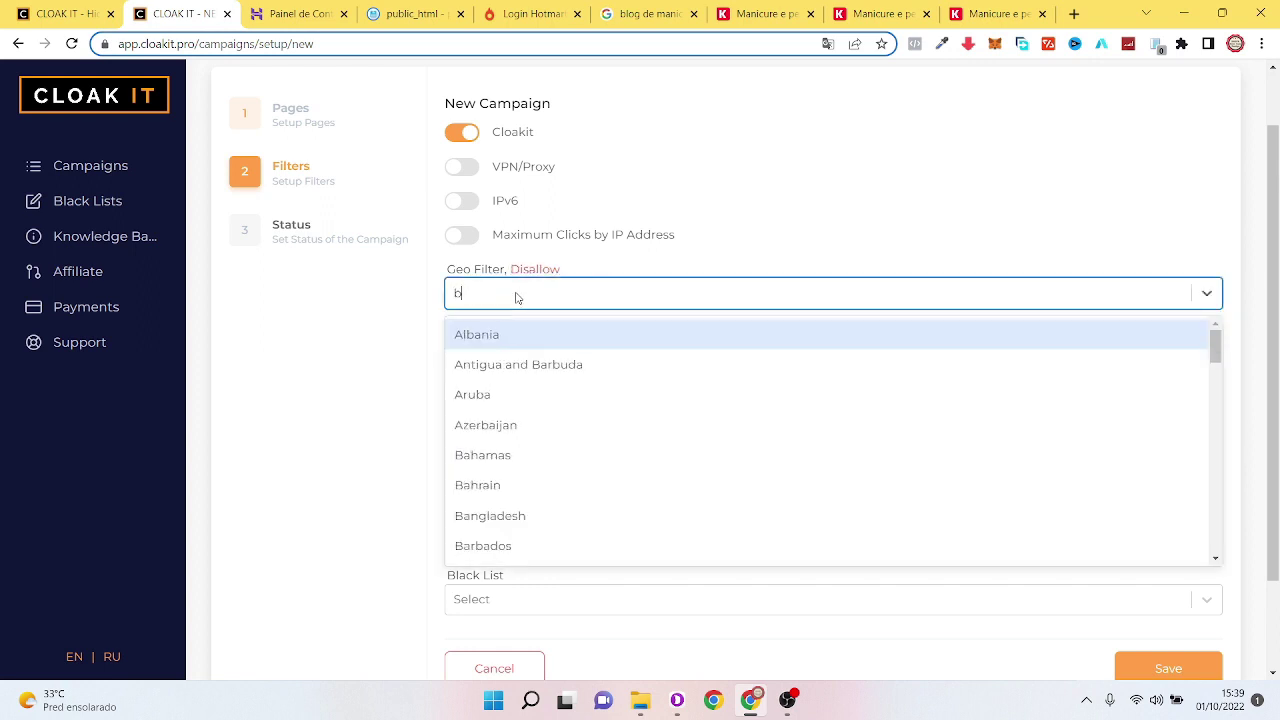
pyautogui.click(494, 335)
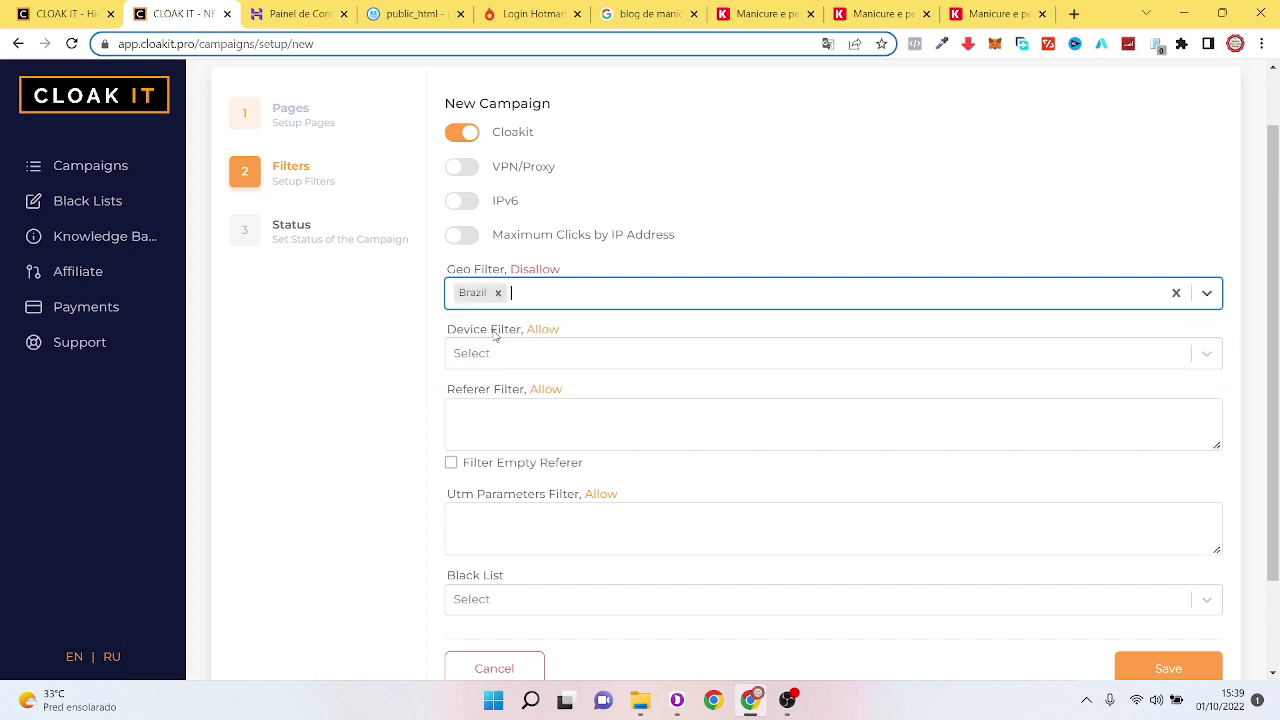
pyautogui.click(392, 294)
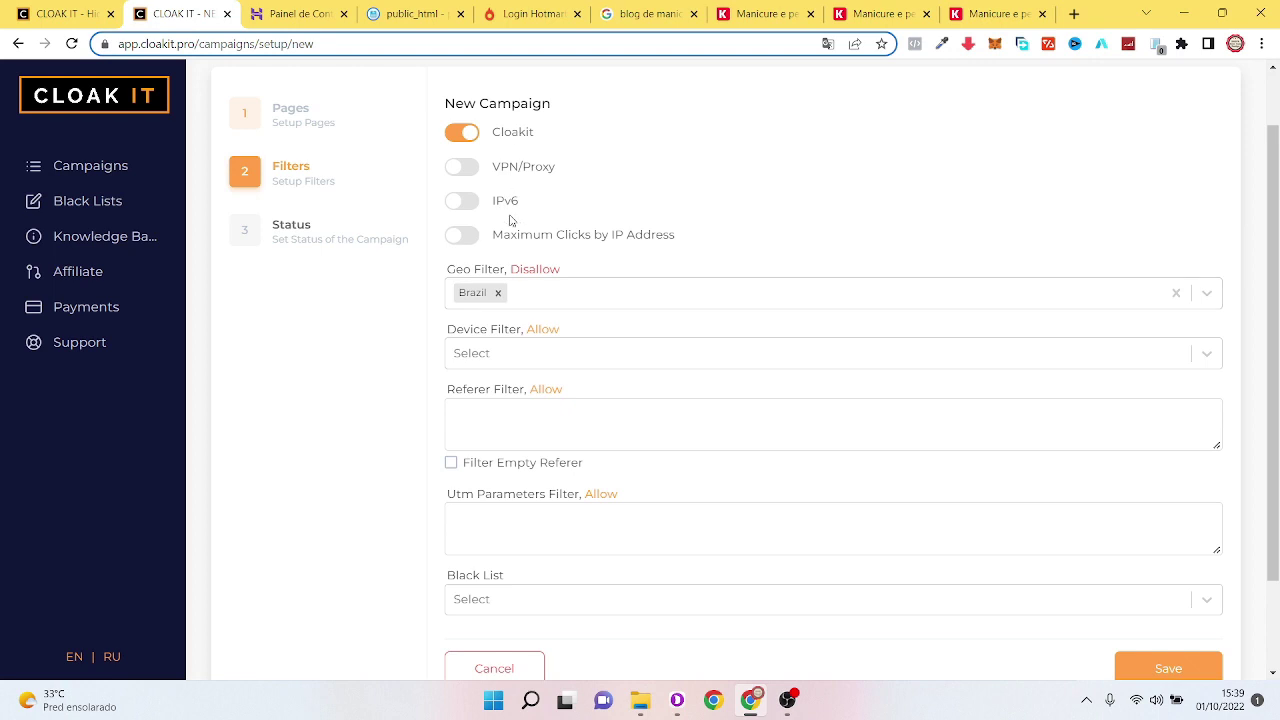
pyautogui.click(507, 360)
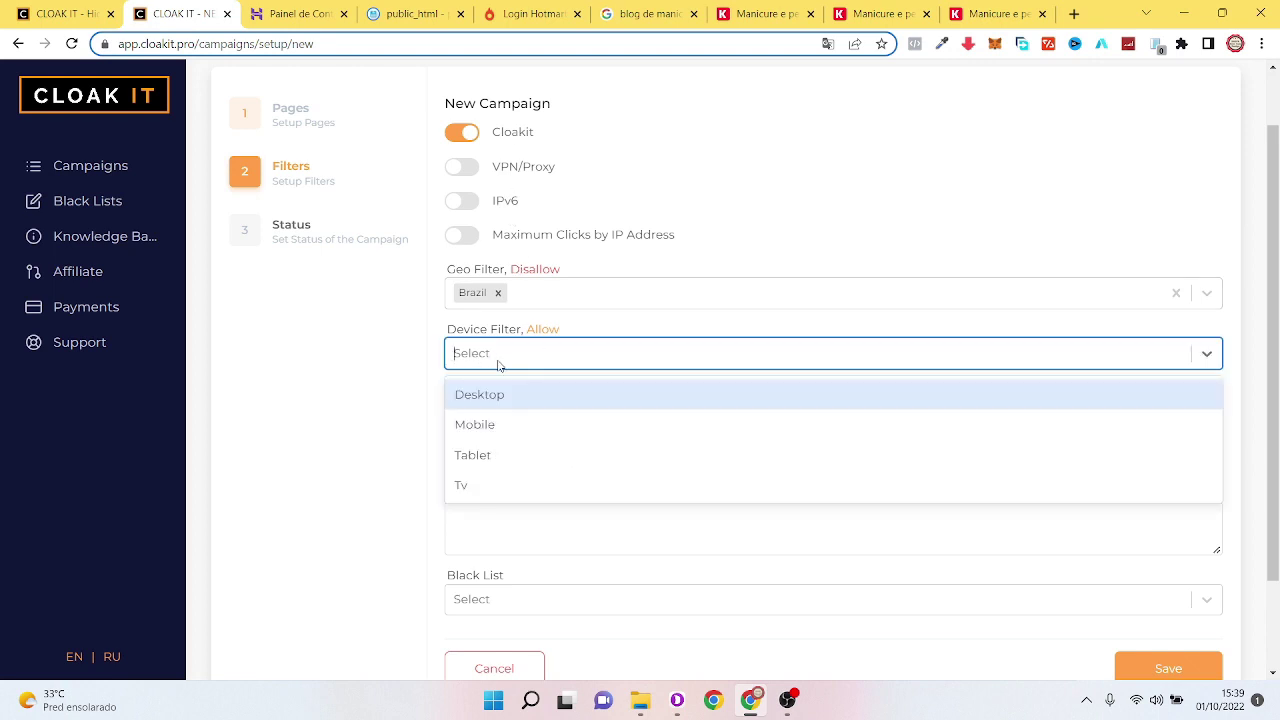
pyautogui.click(504, 424)
pyautogui.click(563, 352)
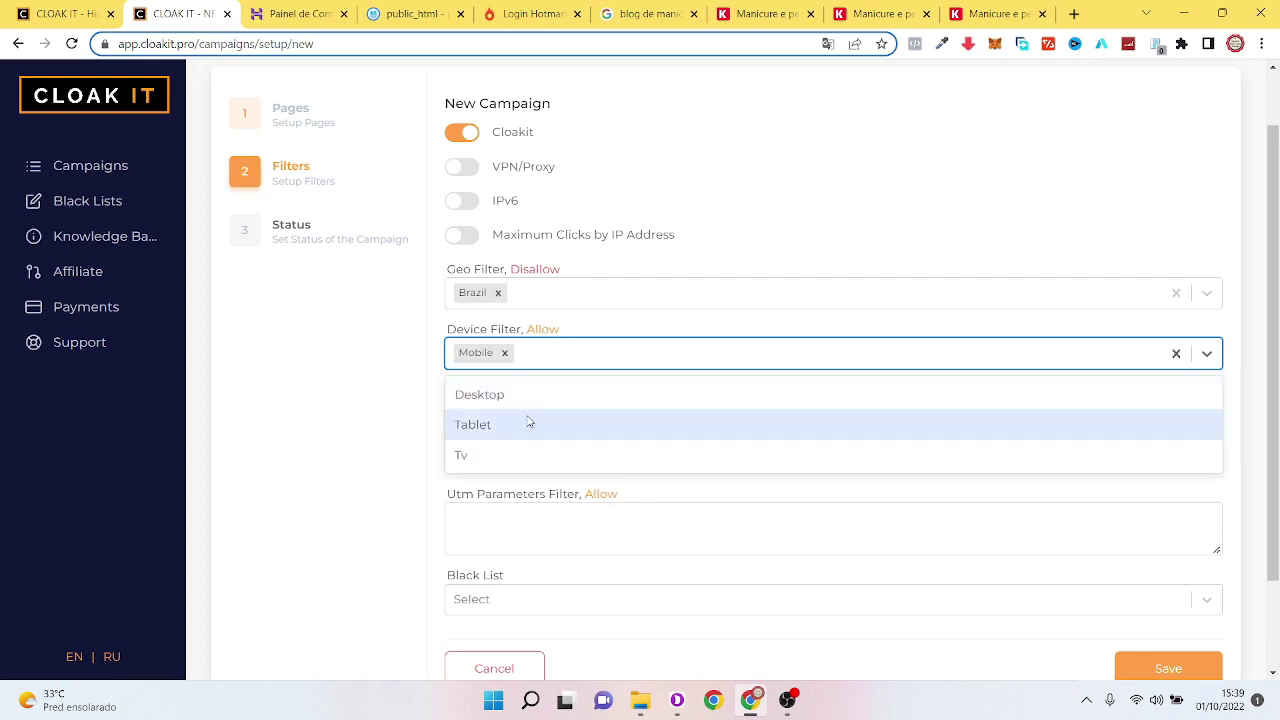
pyautogui.click(530, 420)
pyautogui.click(598, 364)
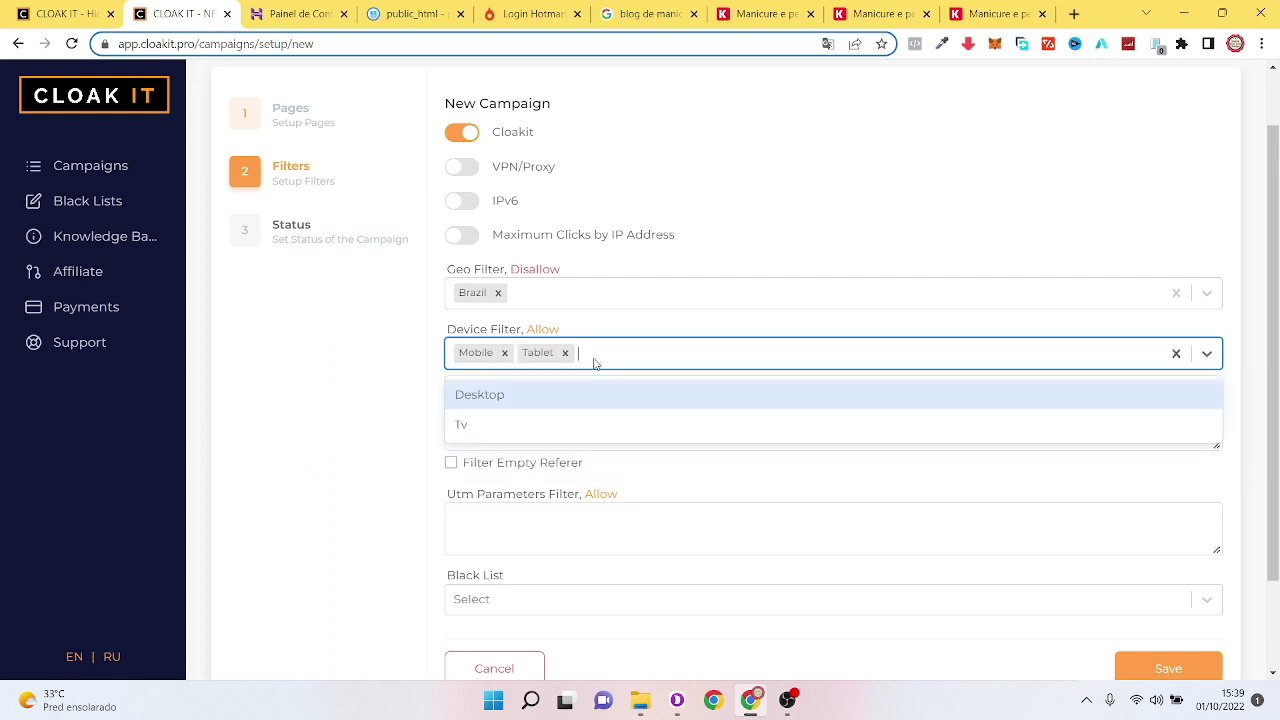
pyautogui.click(504, 352)
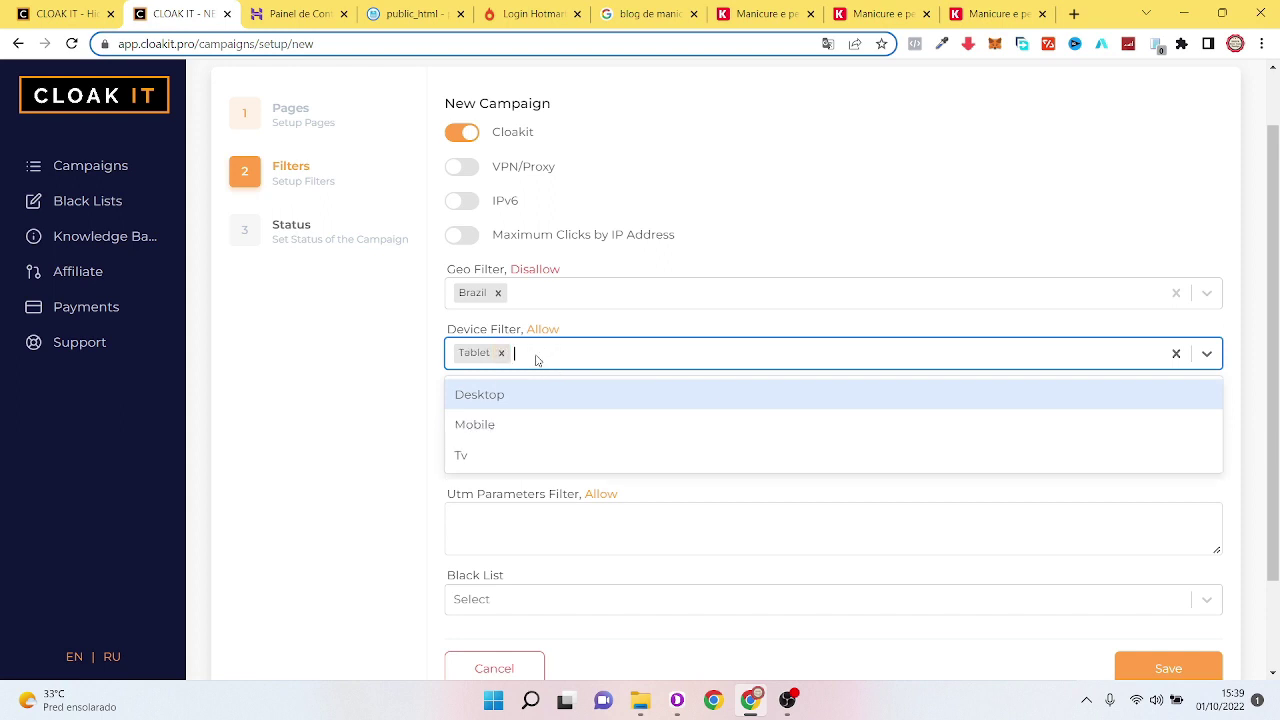
pyautogui.click(501, 352)
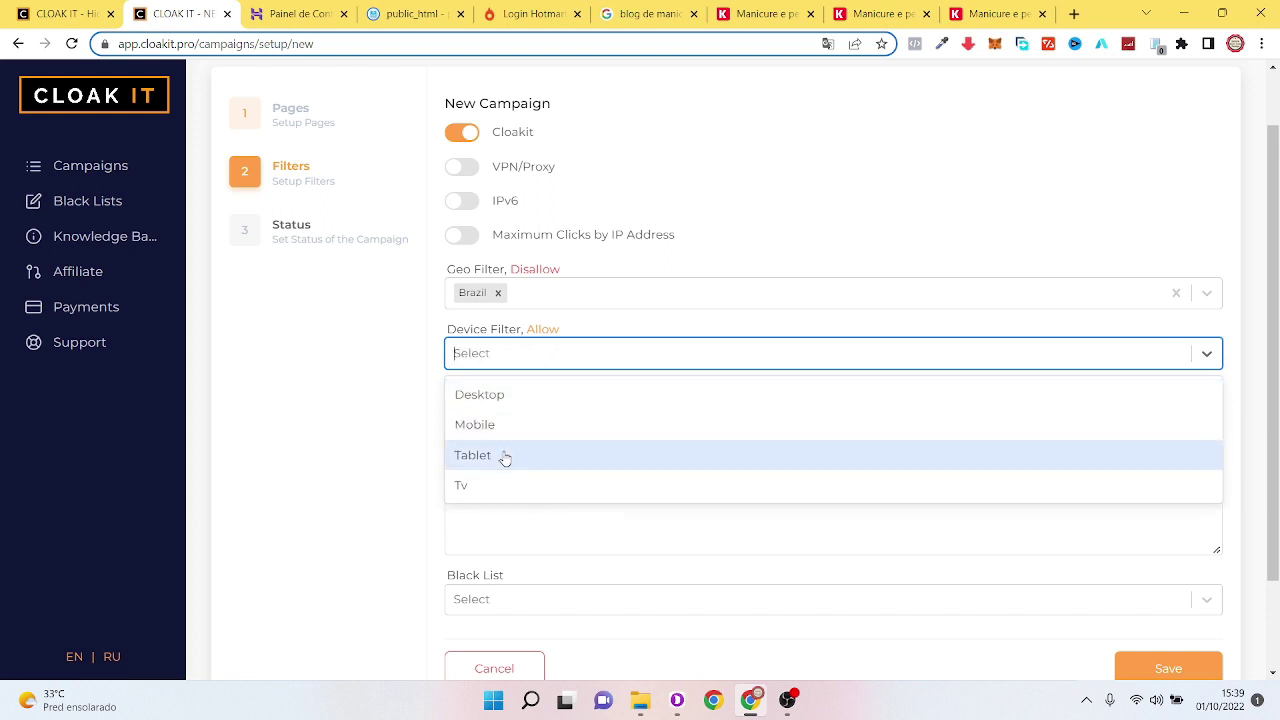
# Step: Add Desktop to the campaign's Device Filter with the mode kept at Allow
pyautogui.click(529, 401)
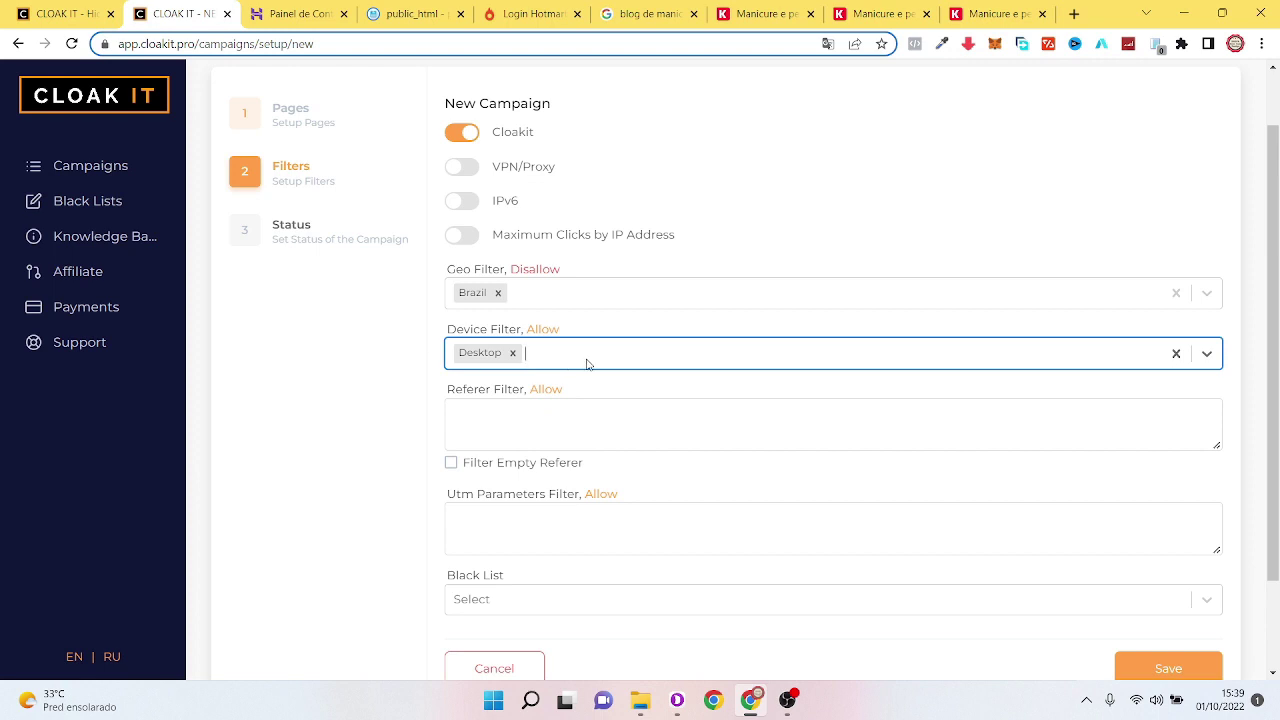
pyautogui.click(560, 357)
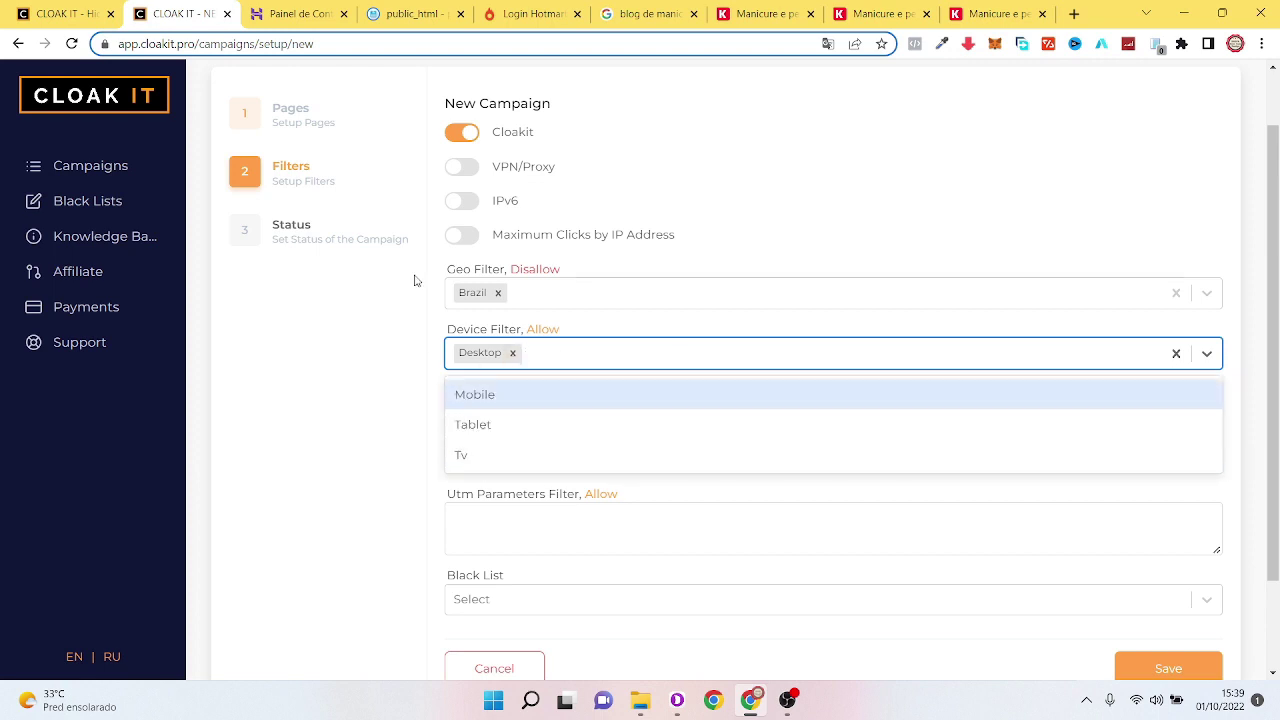
pyautogui.click(395, 390)
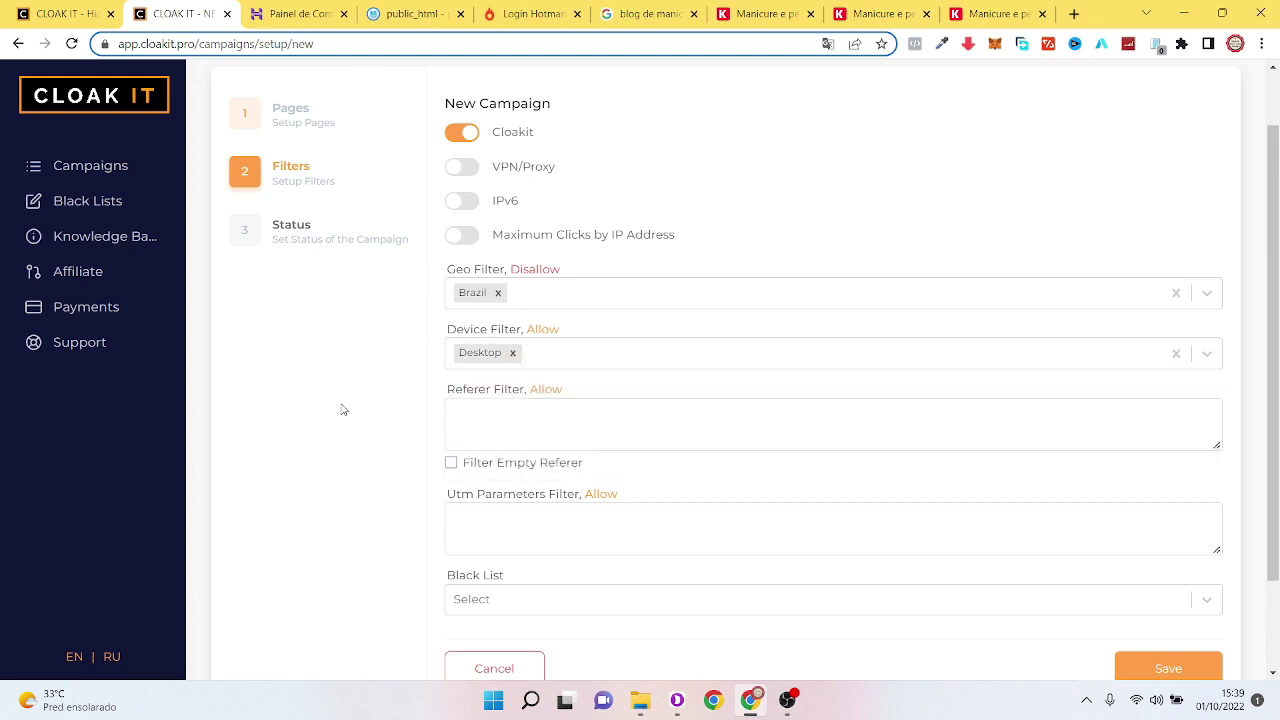
# Step: Review the campaign's filter settings and open its Status settings
pyautogui.scroll(-2, 1278, 307)
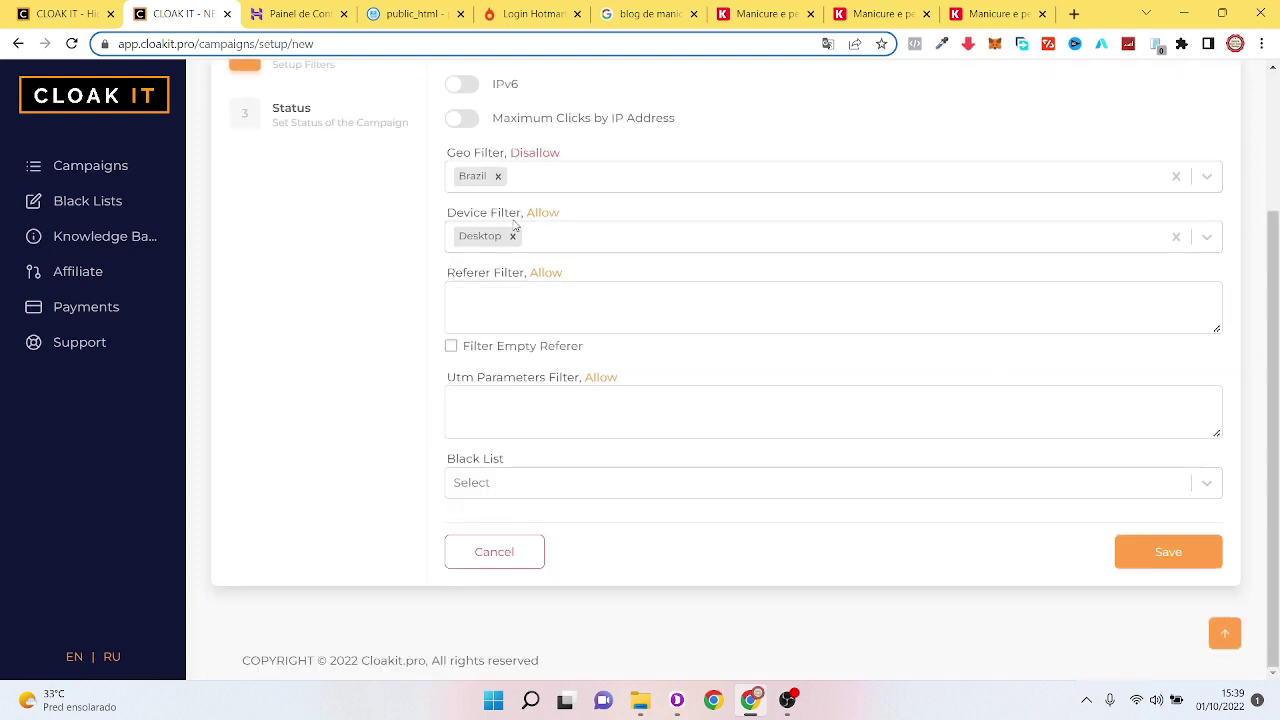
pyautogui.scroll(2, 1275, 296)
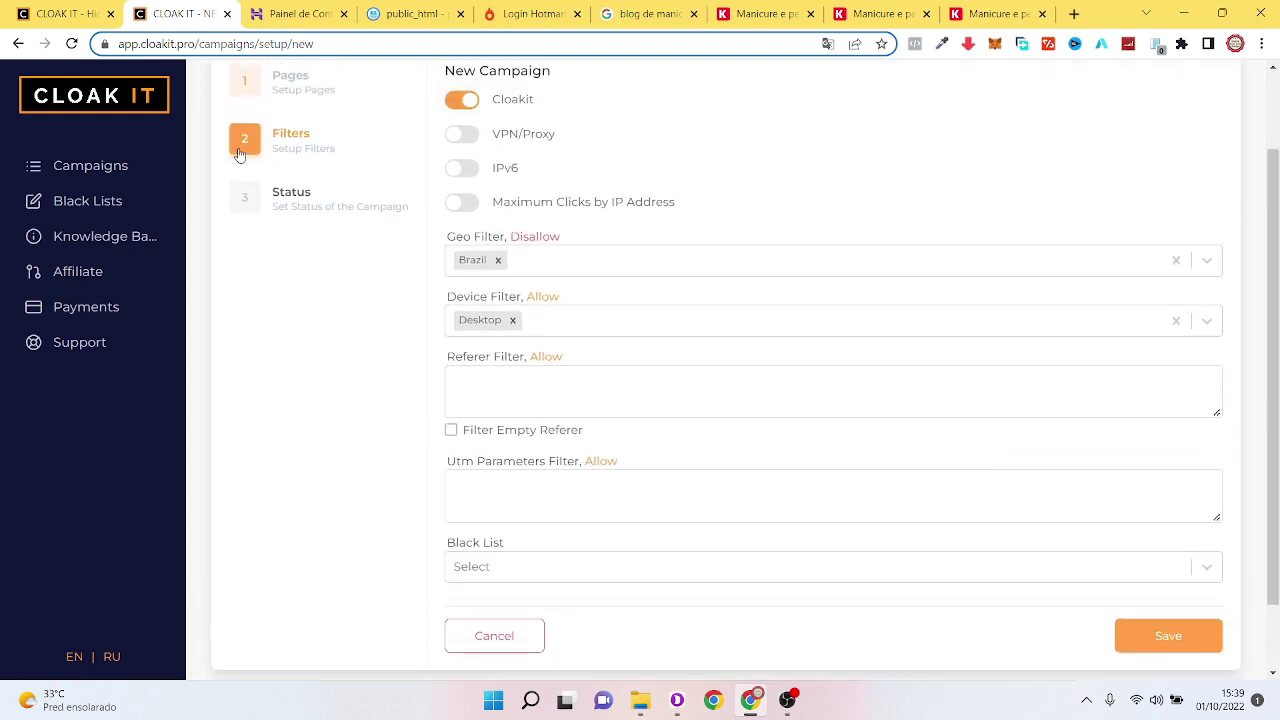
pyautogui.scroll(1, 1258, 320)
pyautogui.scroll(-3, 1000, 340)
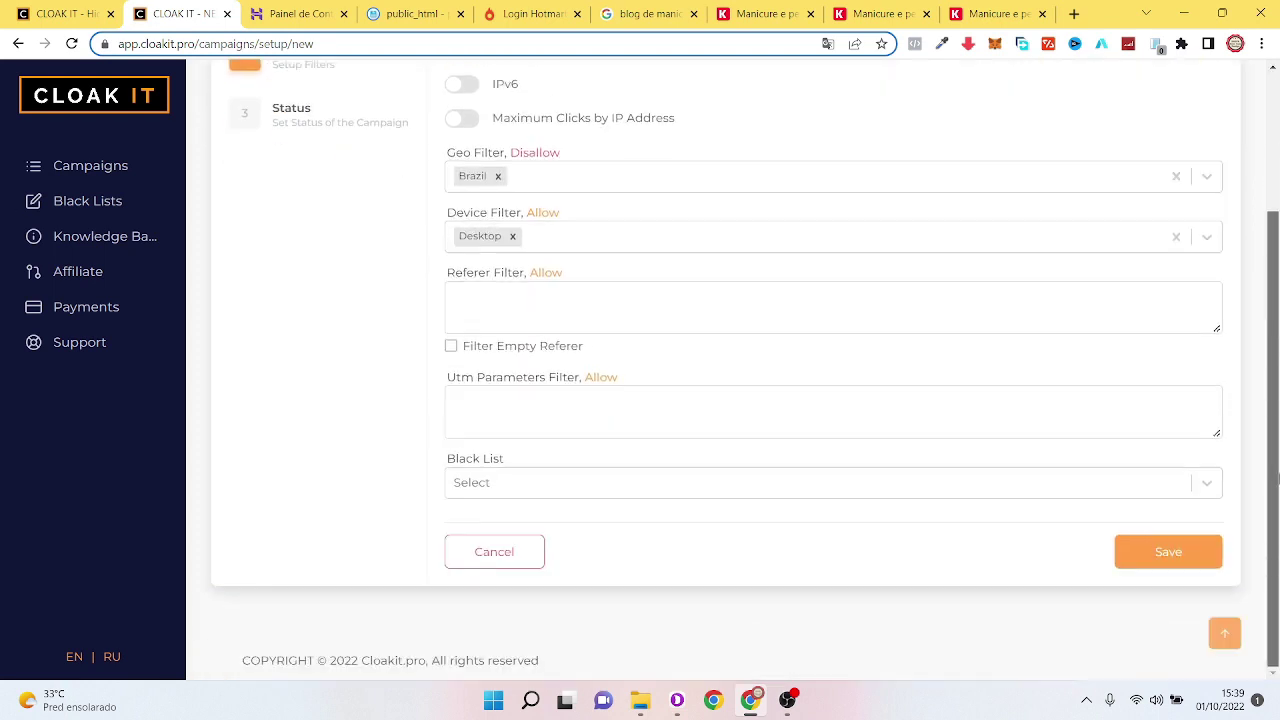
pyautogui.scroll(3, 620, 368)
pyautogui.click(306, 305)
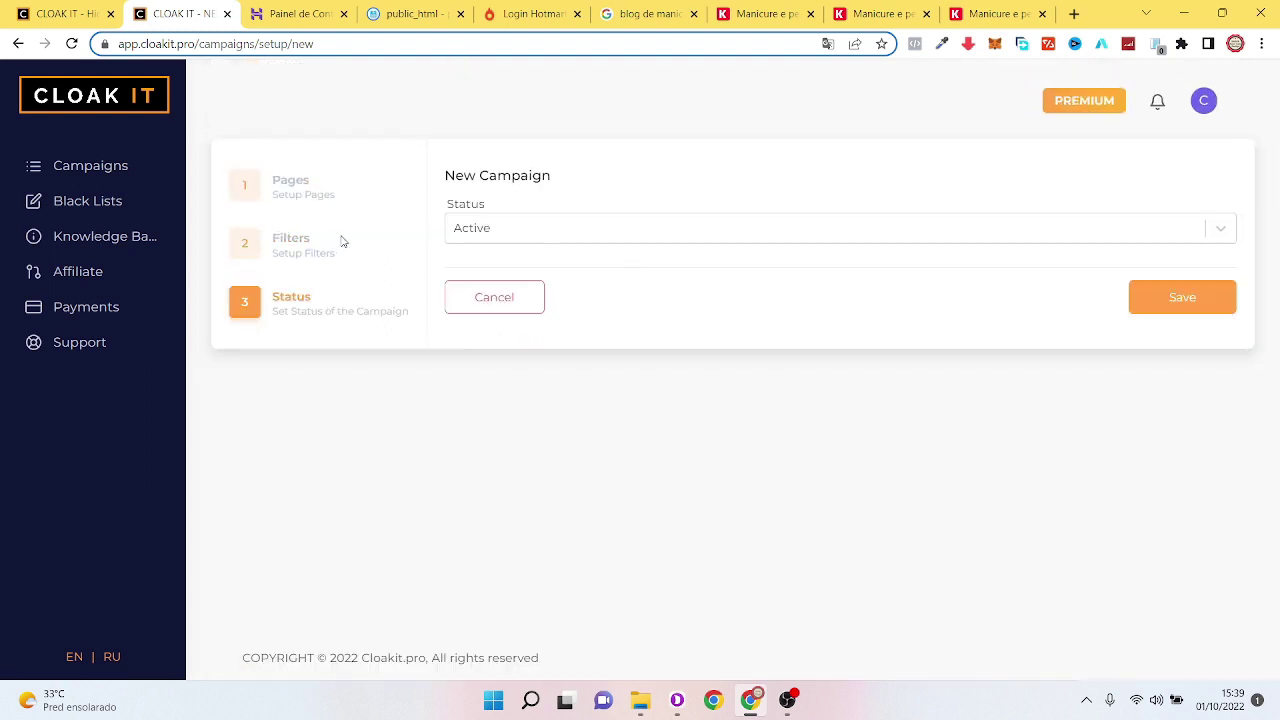
# Step: Try to save the new campaign with its status kept at Active
pyautogui.click(337, 205)
pyautogui.click(300, 297)
pyautogui.click(1162, 297)
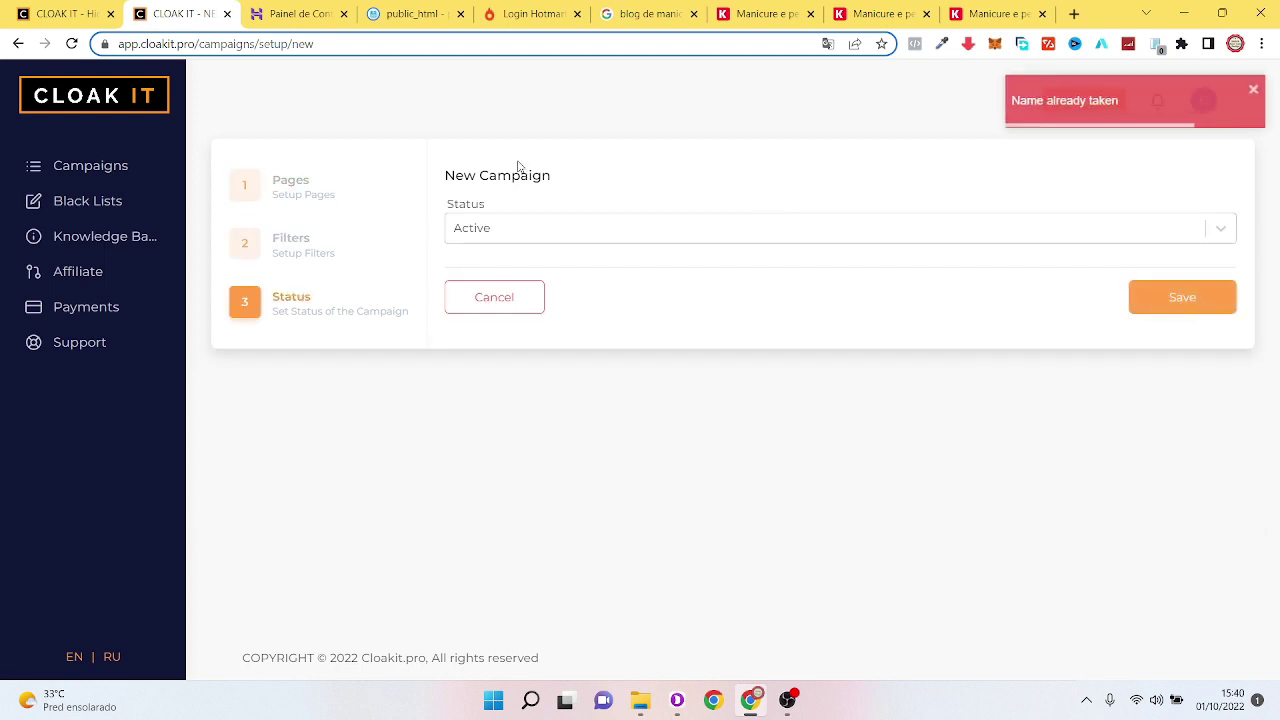
# Step: Rename the new campaign as "Youtube html" in its page setup and save it
pyautogui.click(287, 199)
pyautogui.doubleClick(598, 230)
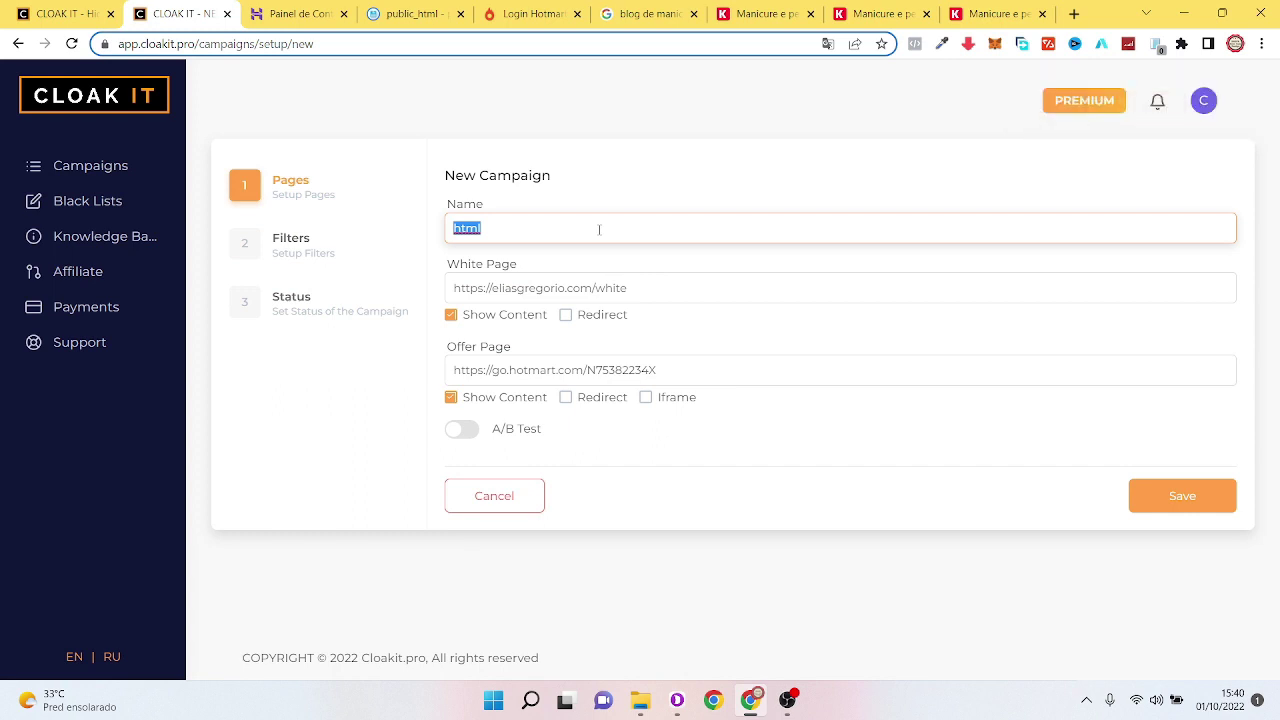
pyautogui.press('BackSpace')
pyautogui.click(1178, 497)
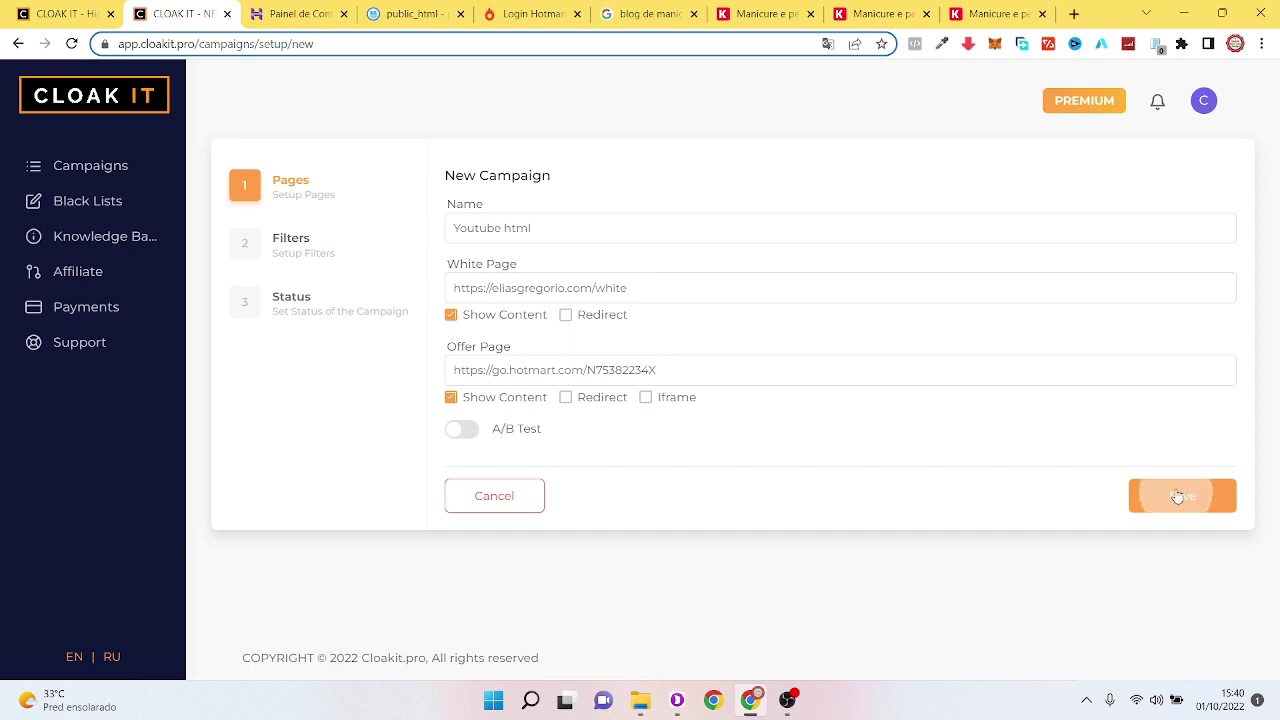
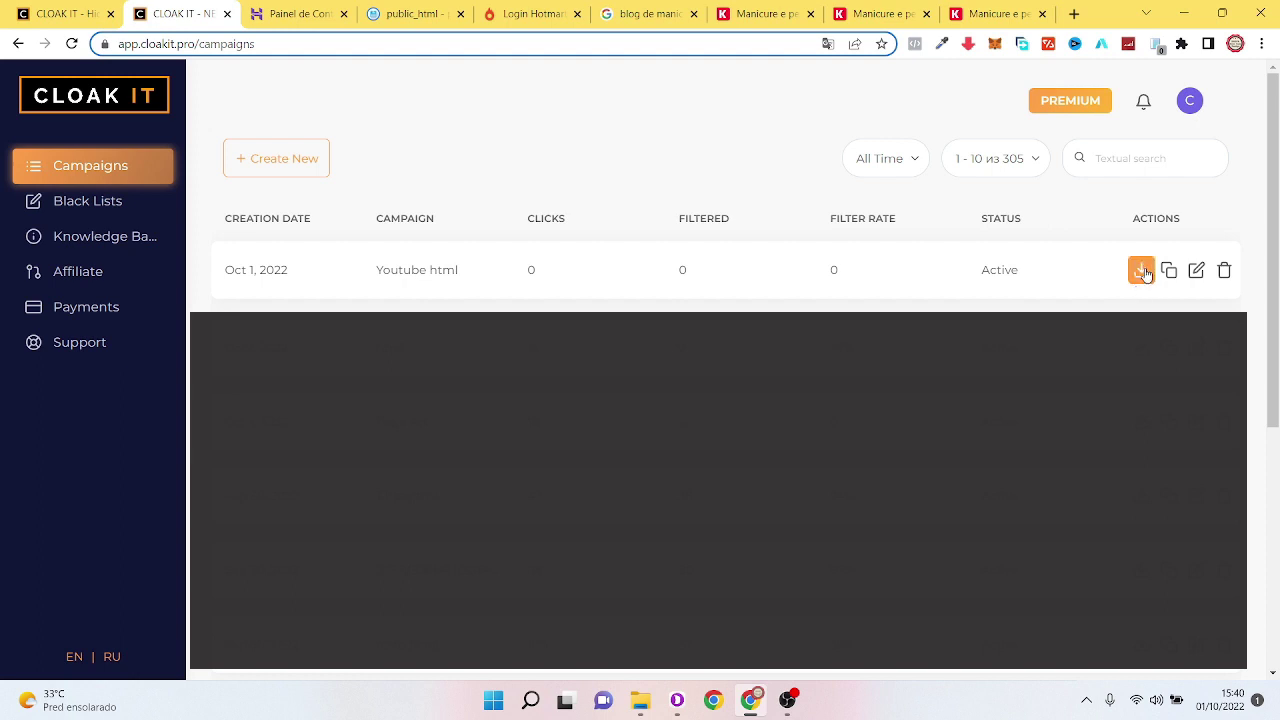
# Step: Review the Wordpress Plugin and PHP integration instructions for the Youtube html campaign and download its integration script
pyautogui.click(1141, 272)
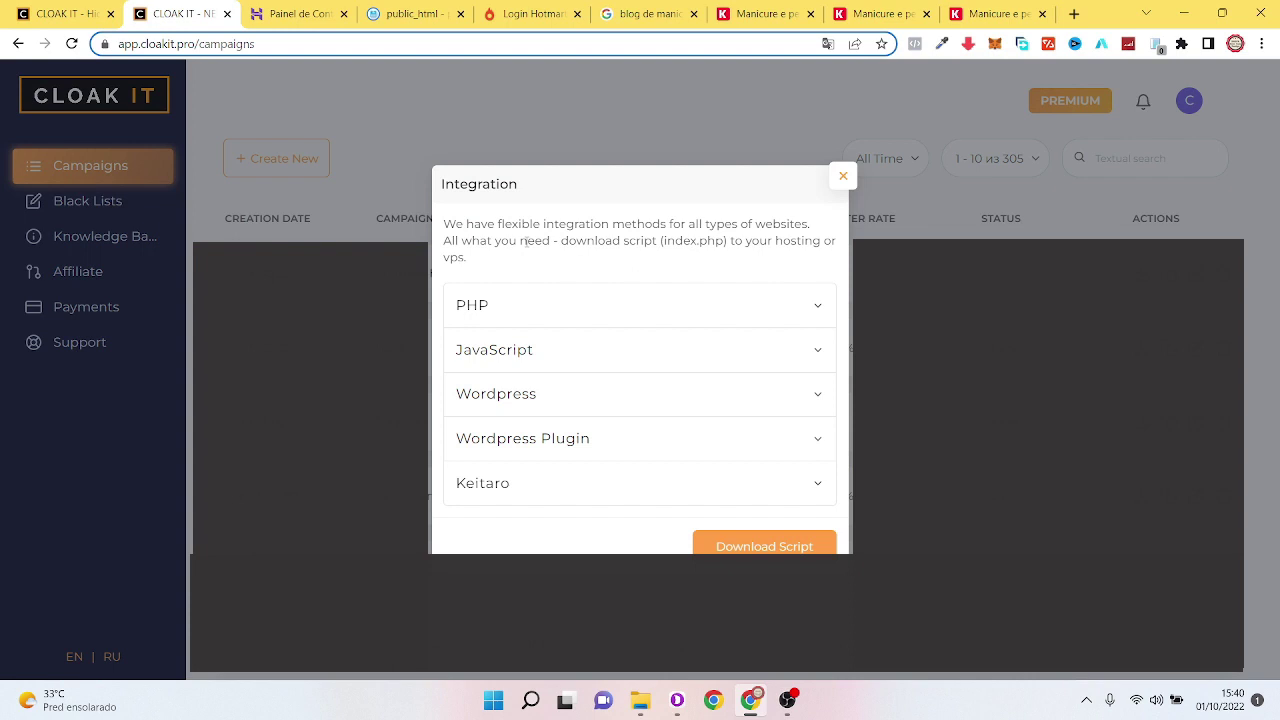
pyautogui.click(530, 437)
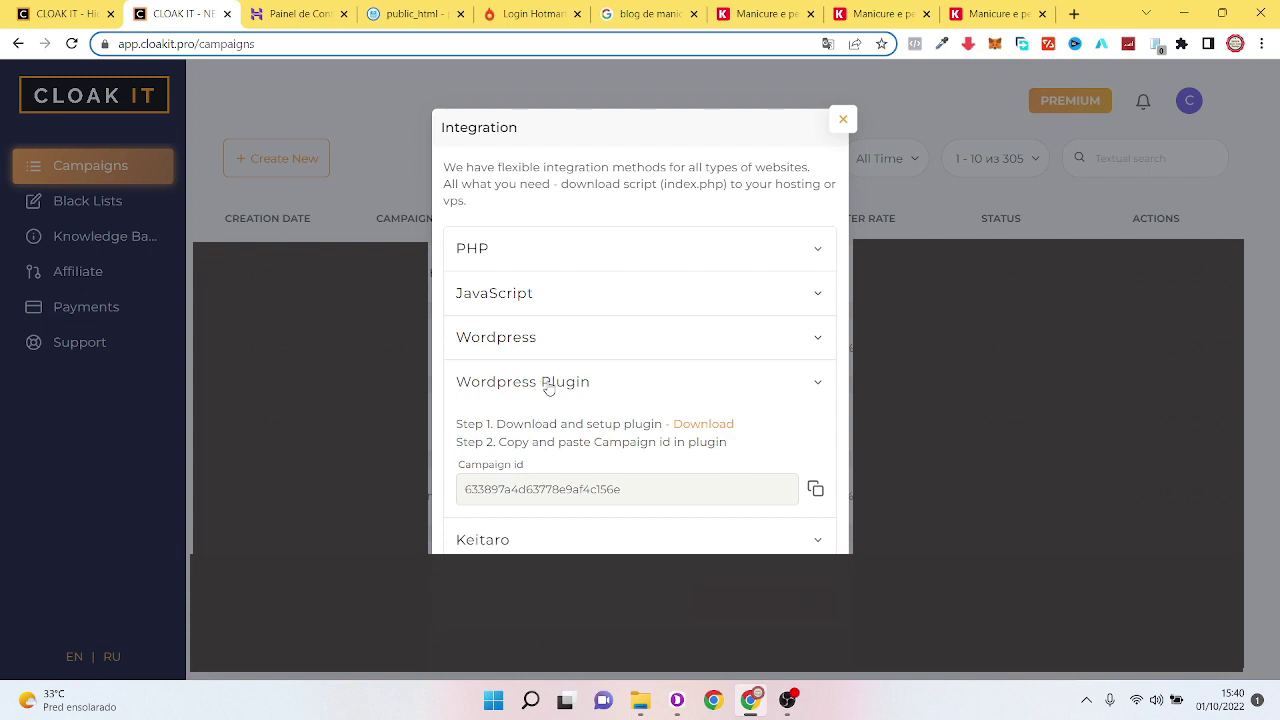
pyautogui.click(541, 388)
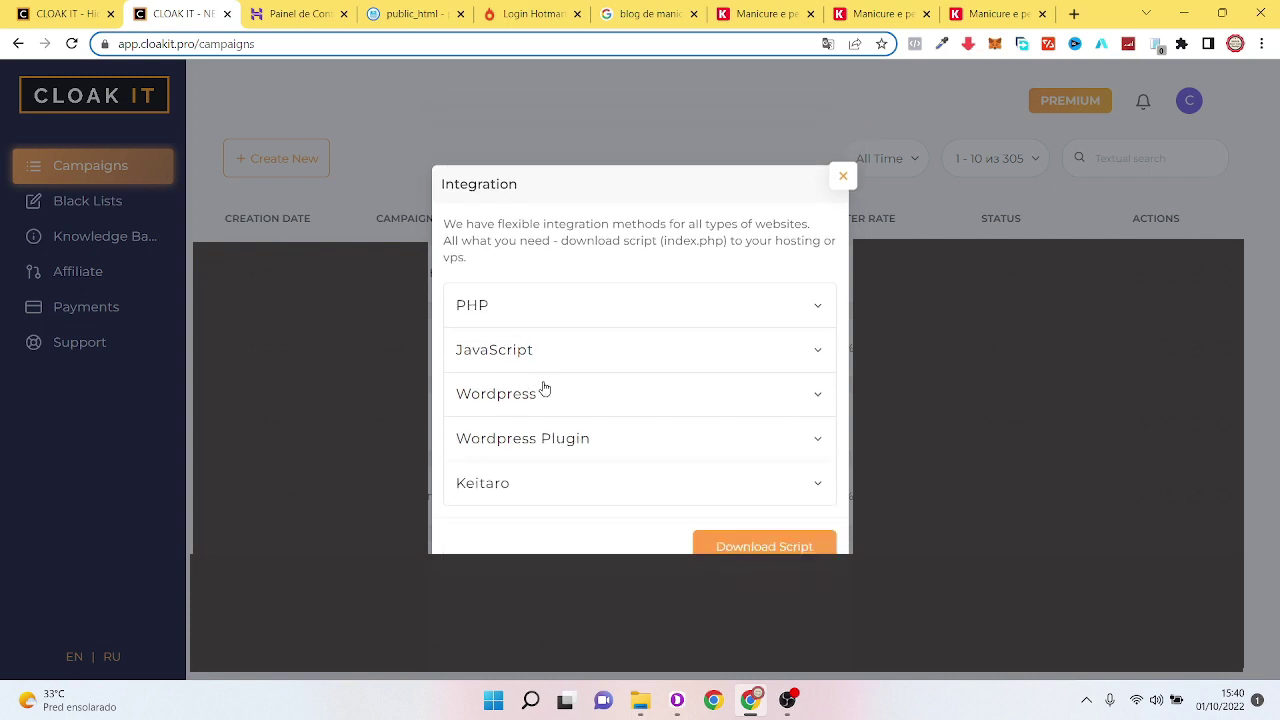
pyautogui.click(540, 305)
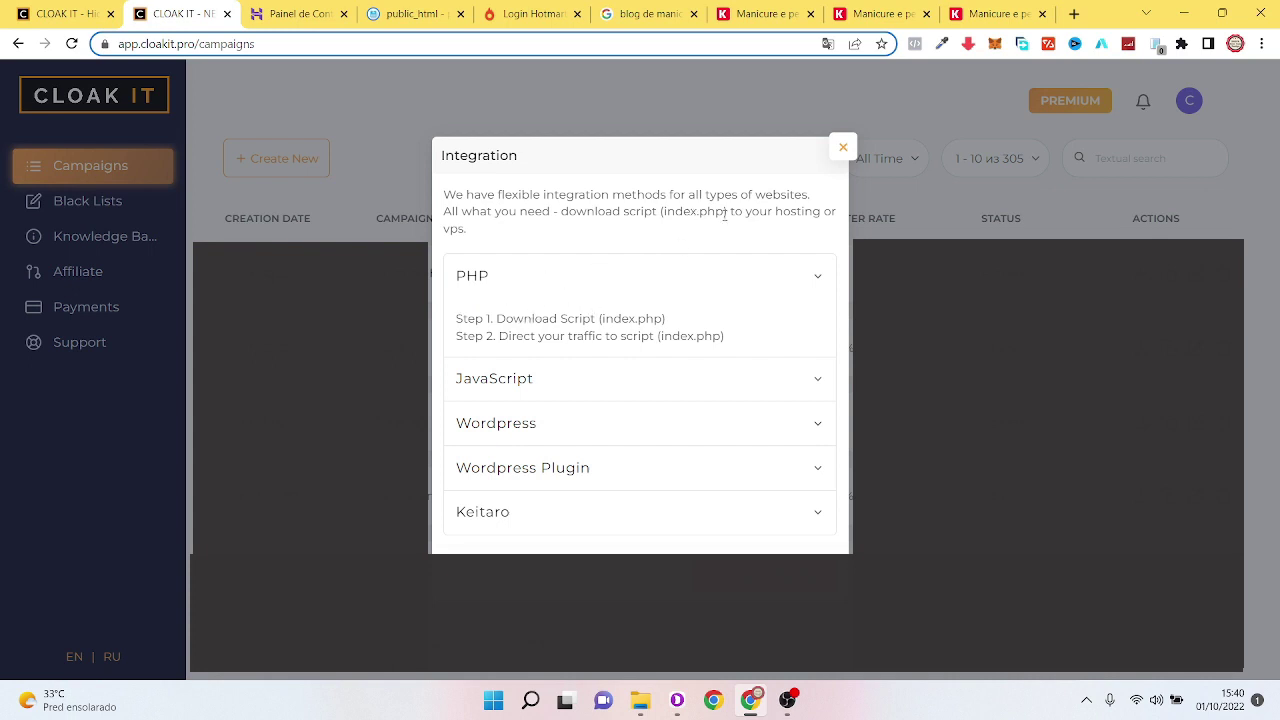
pyautogui.click(655, 273)
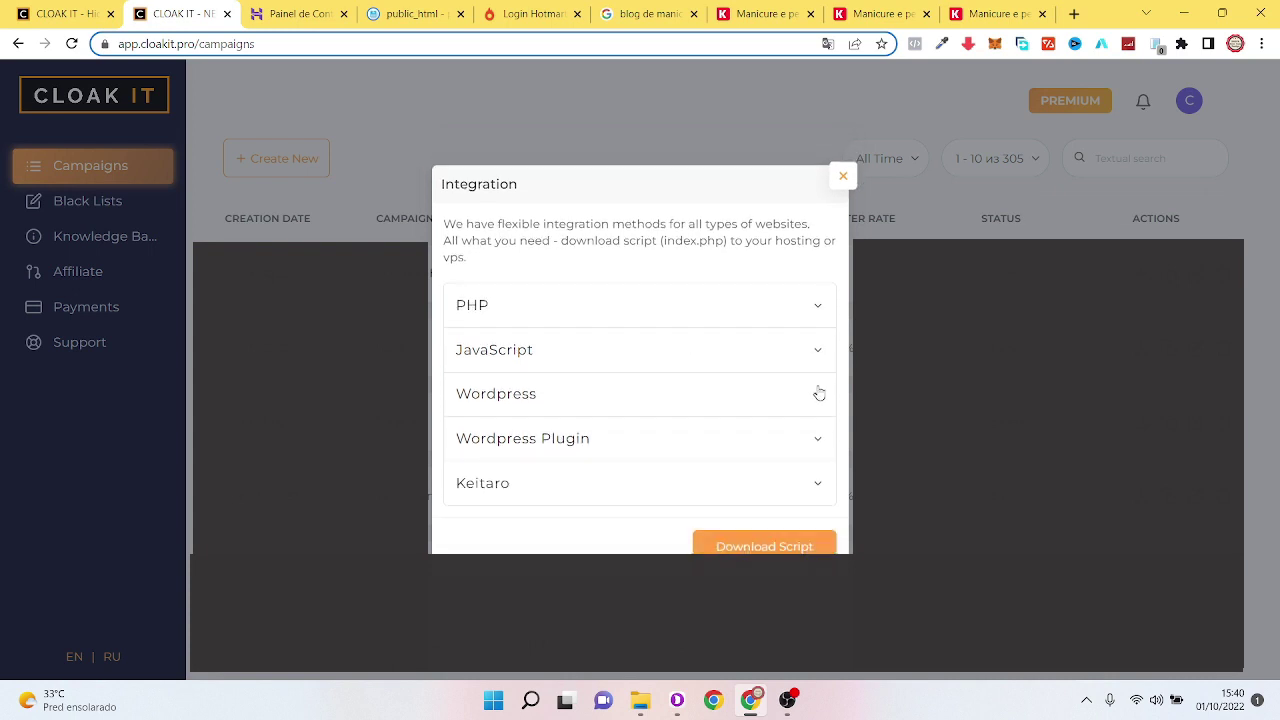
pyautogui.click(780, 546)
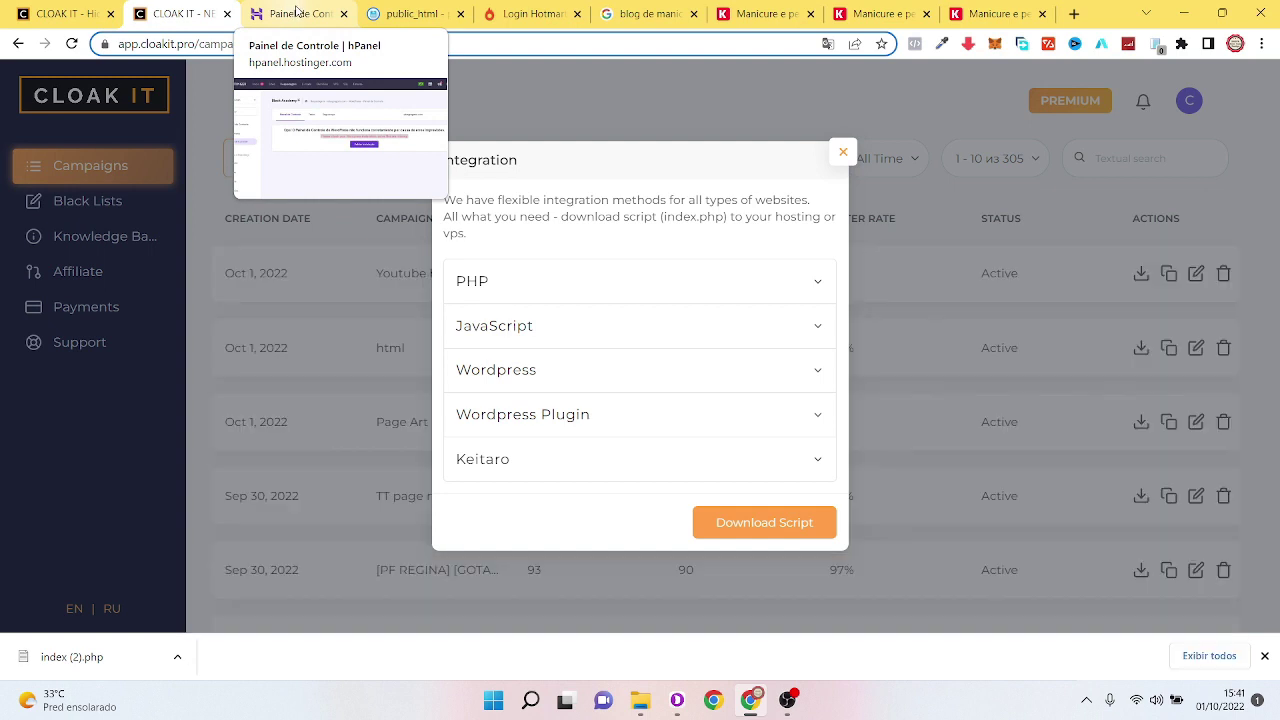
# Step: Reopen the site's file manager from the Hostinger control panel, close the old file manager page, and open the public_html folder
pyautogui.click(300, 12)
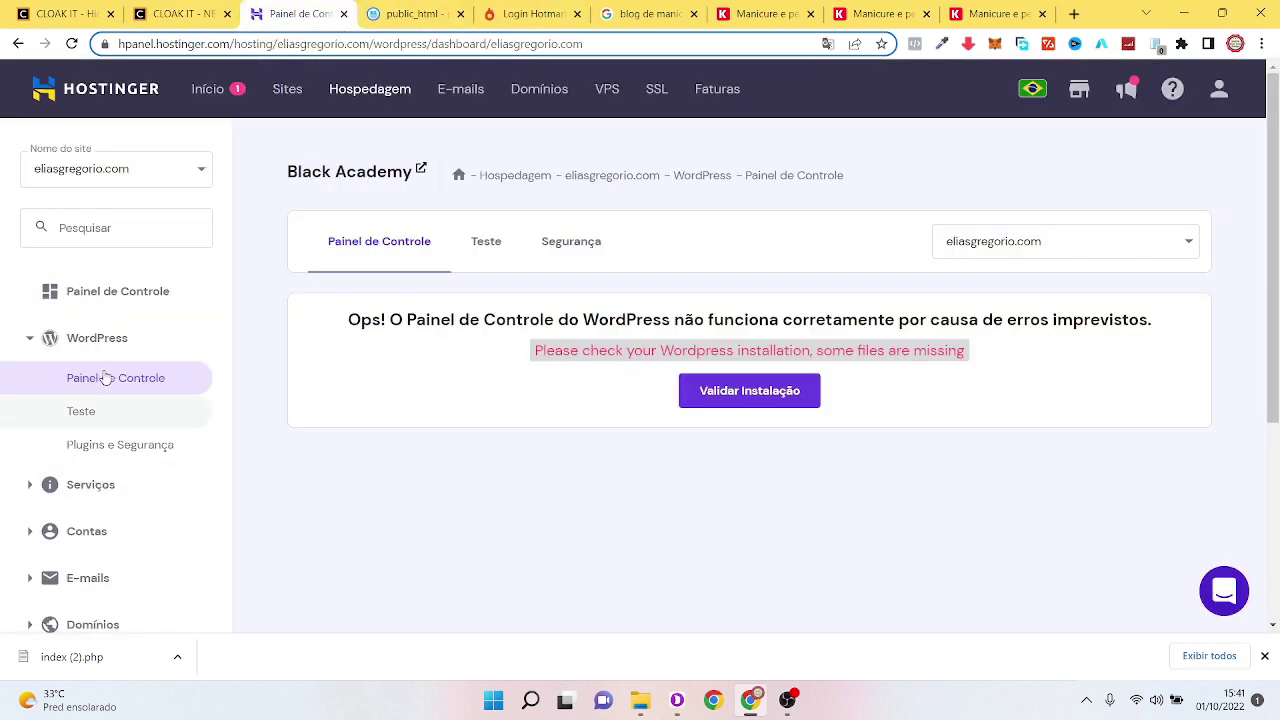
pyautogui.click(133, 297)
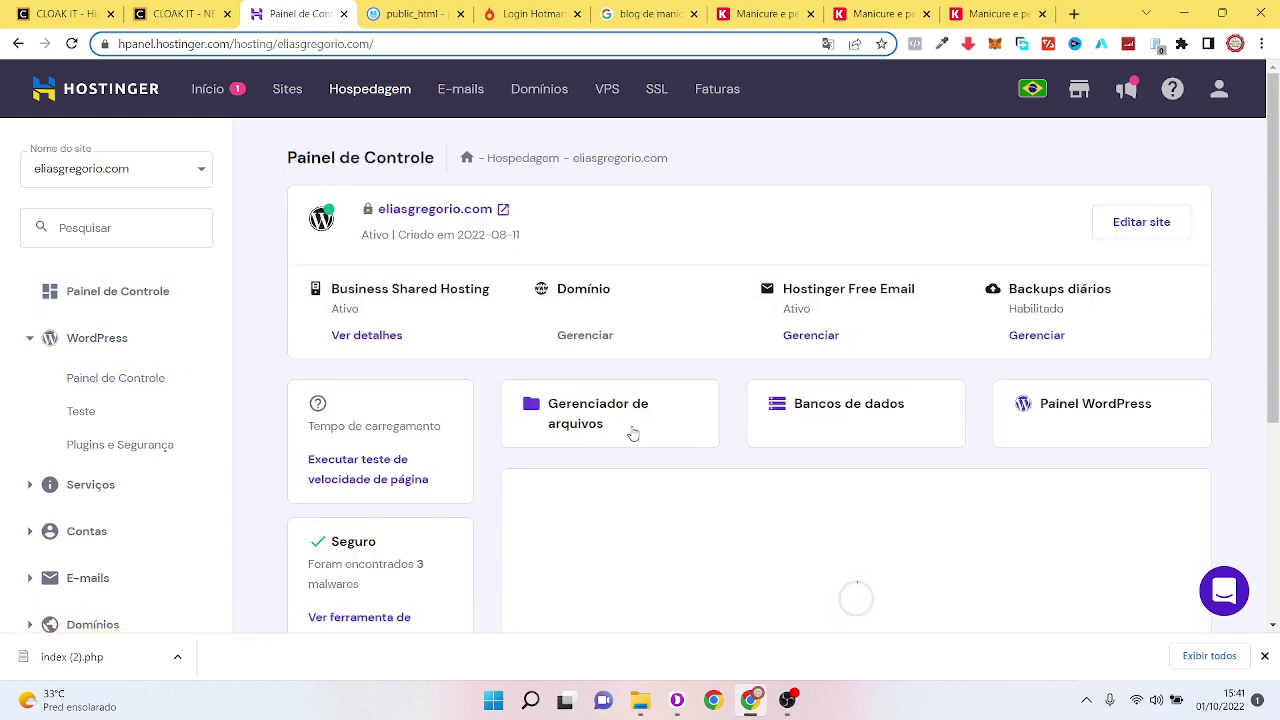
pyautogui.click(633, 433)
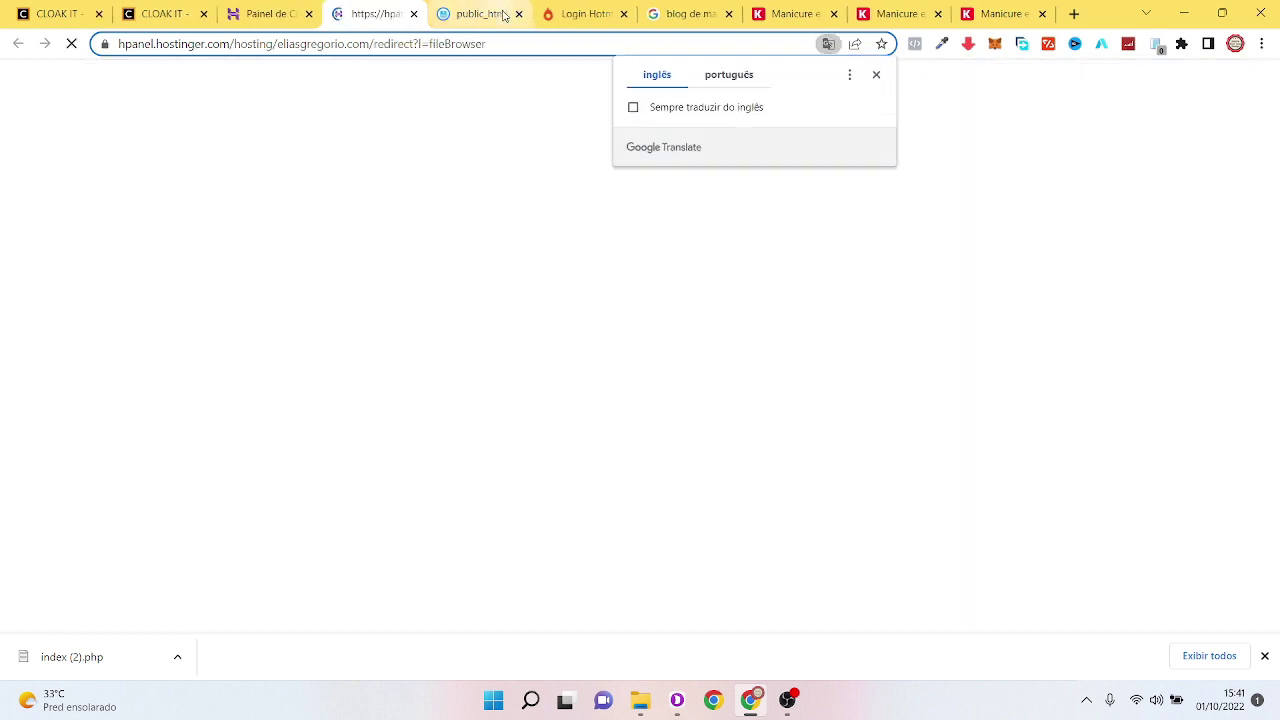
pyautogui.click(518, 14)
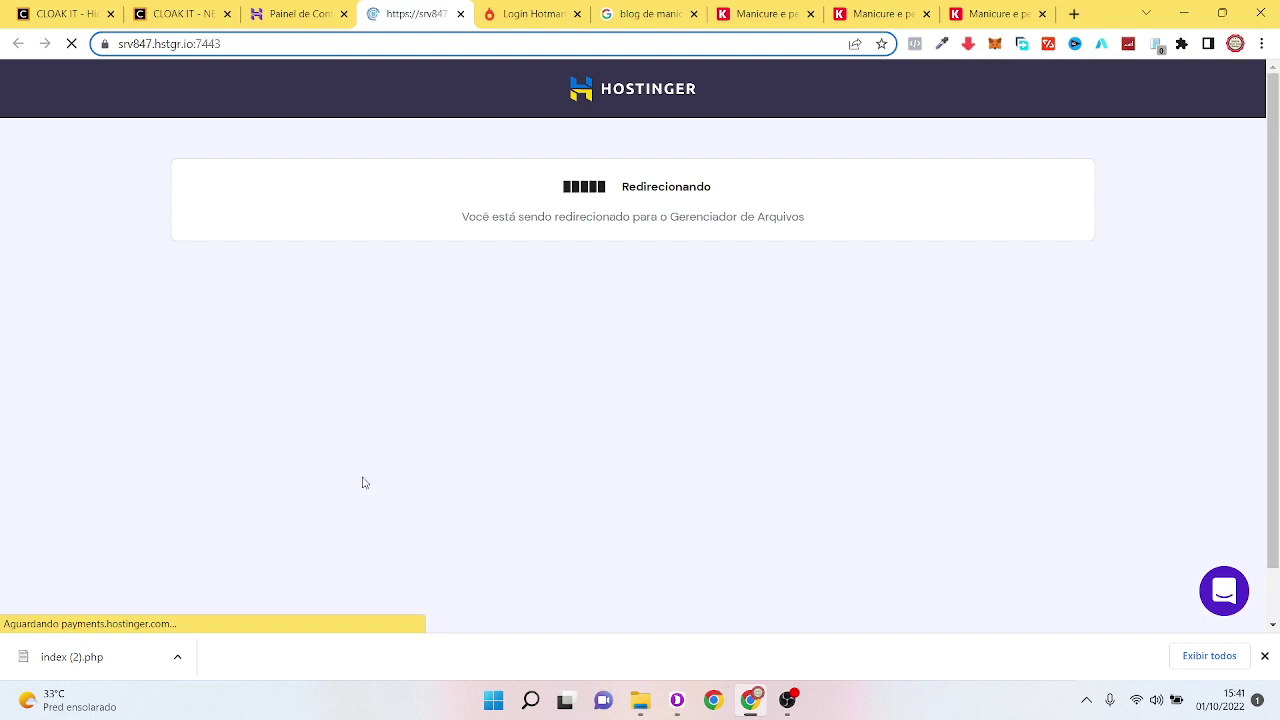
pyautogui.click(323, 212)
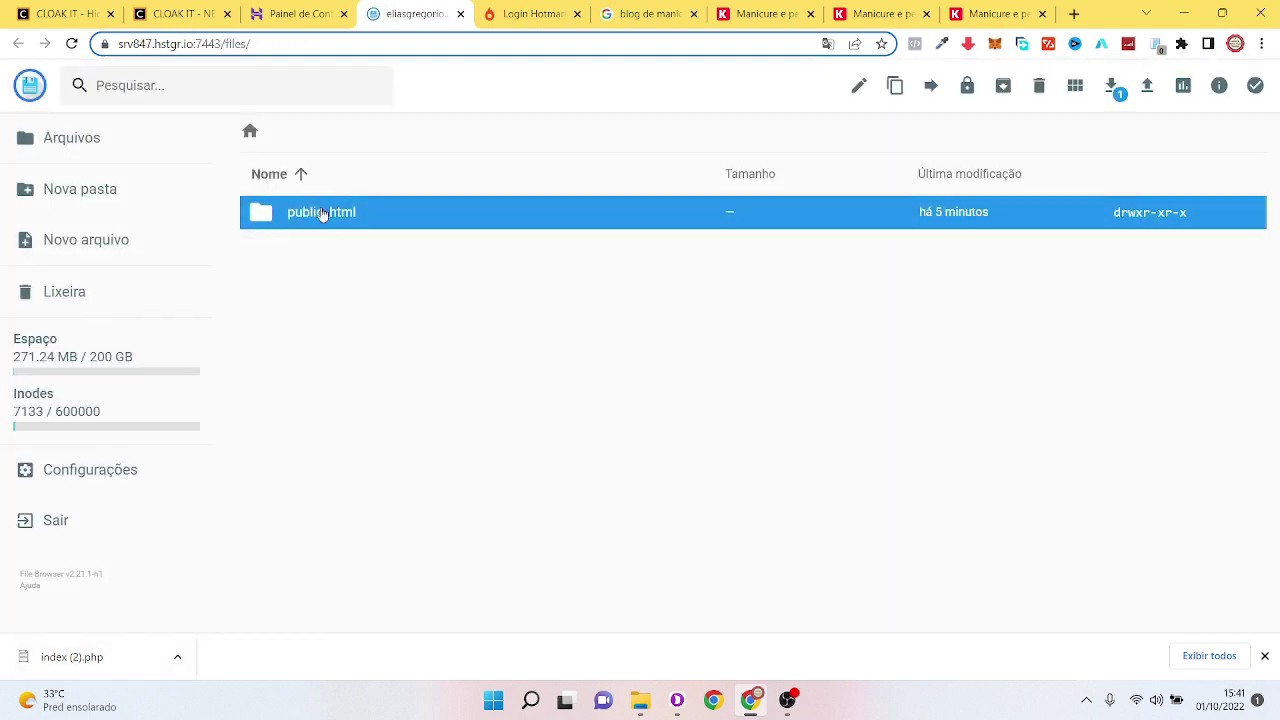
pyautogui.doubleClick(349, 216)
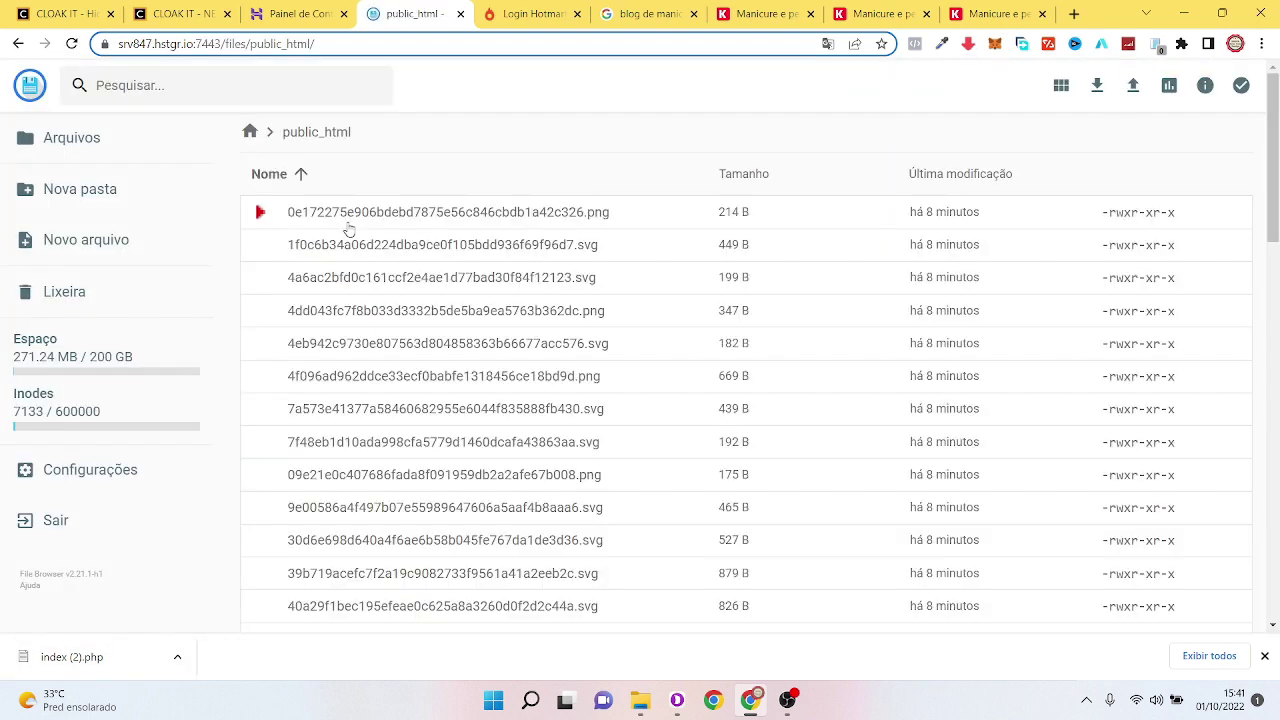
# Step: Upload the downloaded index (2).php script into the public_html folder
pyautogui.scroll(-20, 1278, 400)
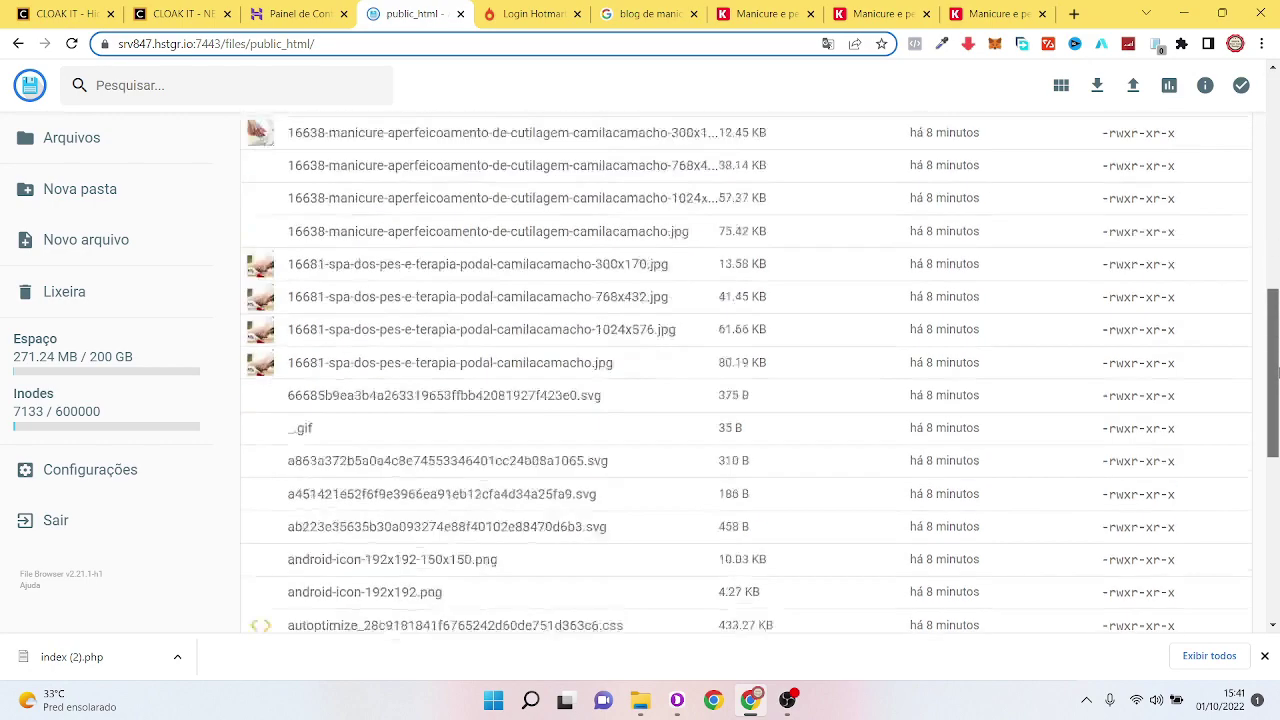
pyautogui.scroll(-1, 1278, 567)
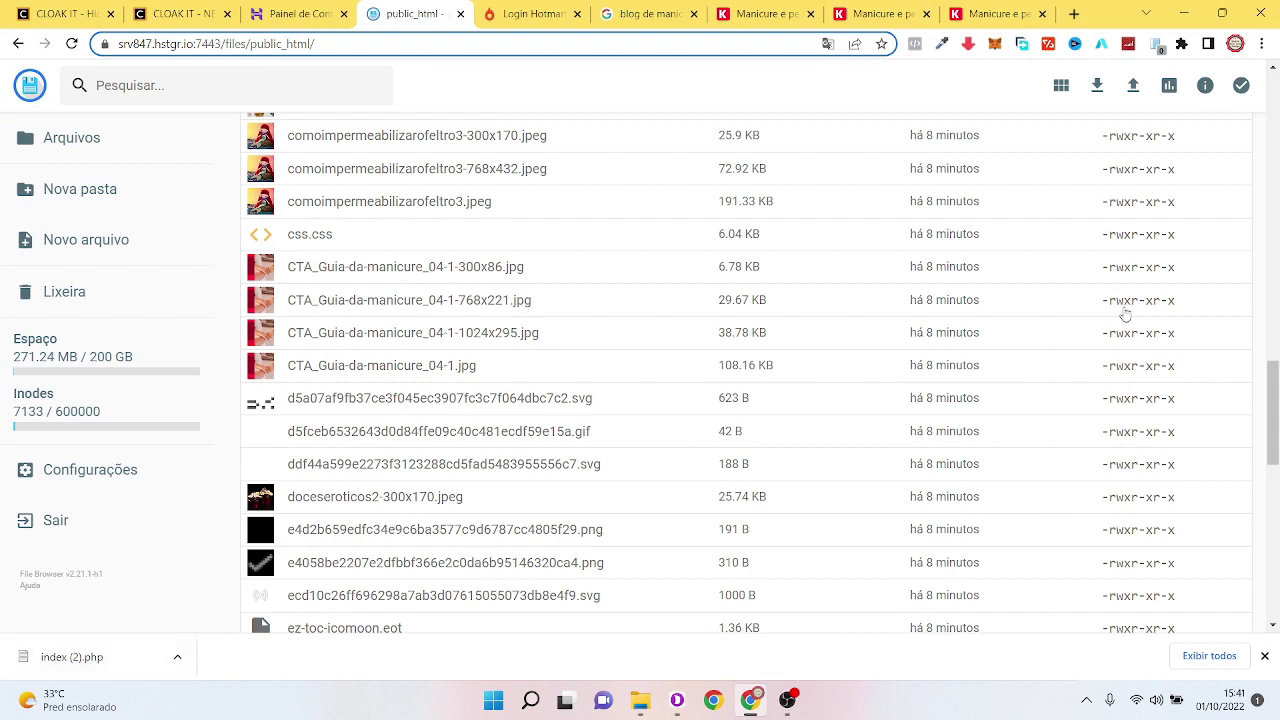
pyautogui.scroll(-2, 1272, 420)
pyautogui.scroll(-10, 1276, 410)
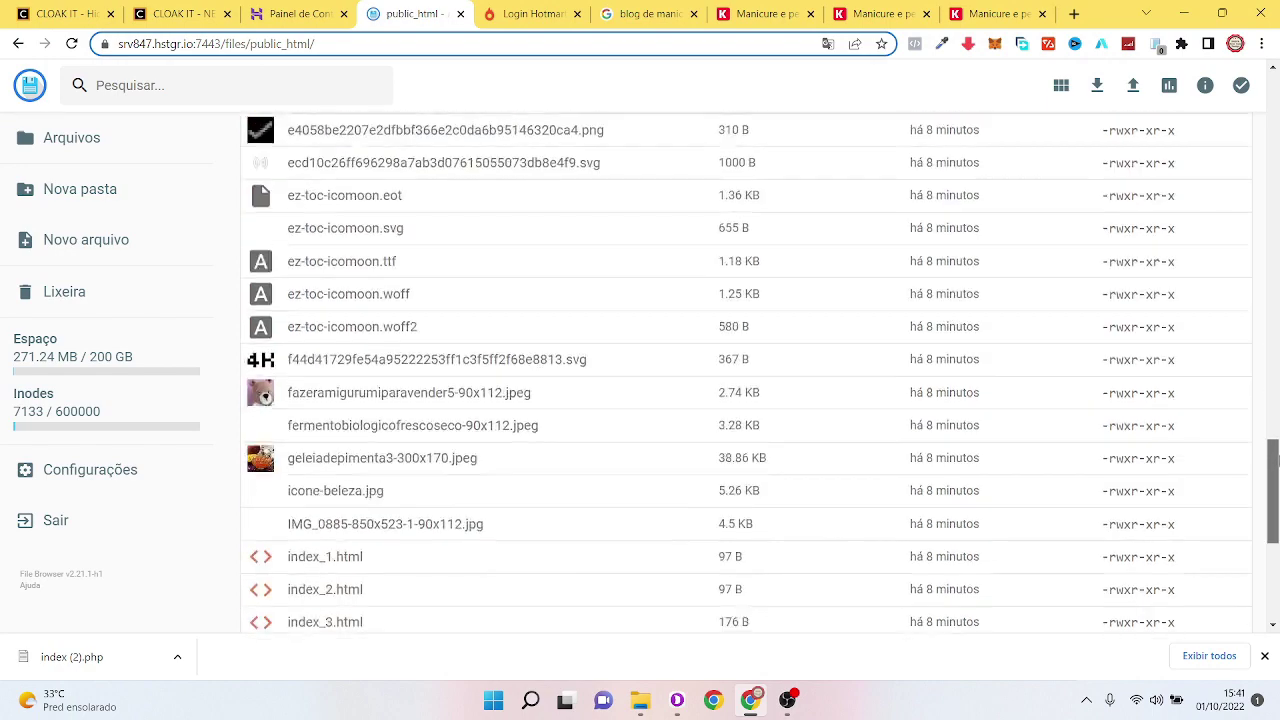
pyautogui.scroll(-6, 1278, 547)
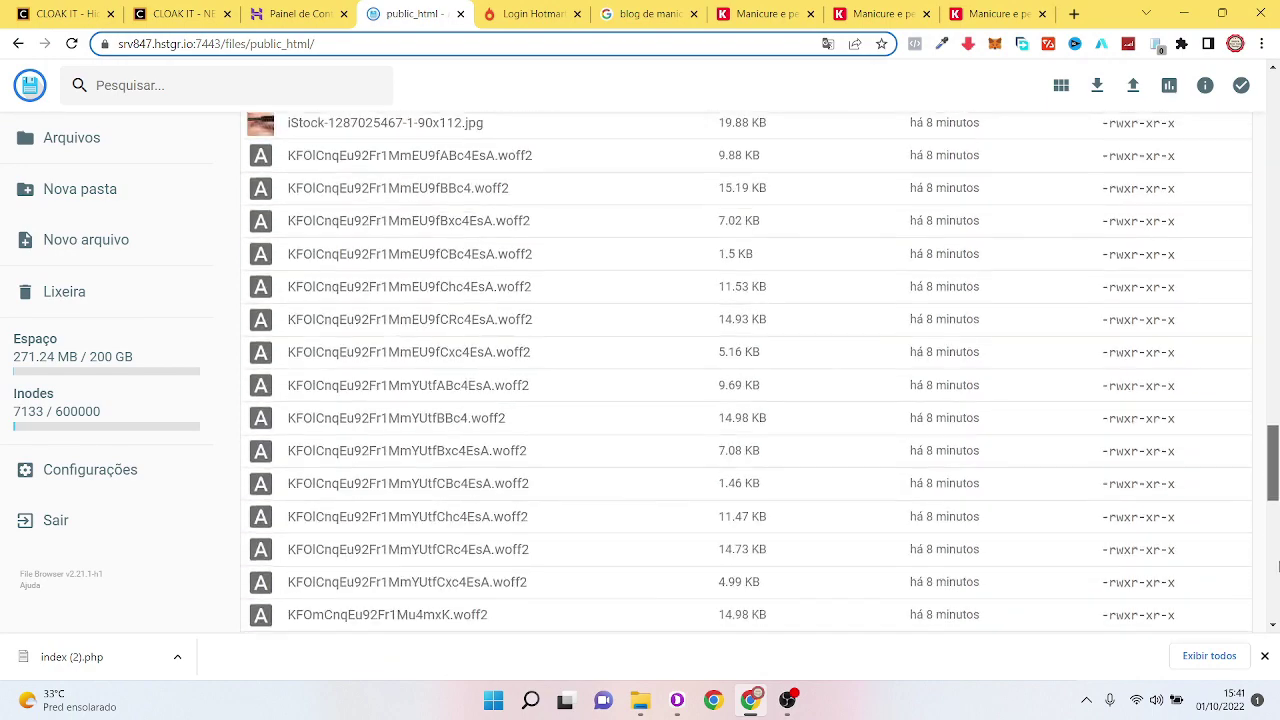
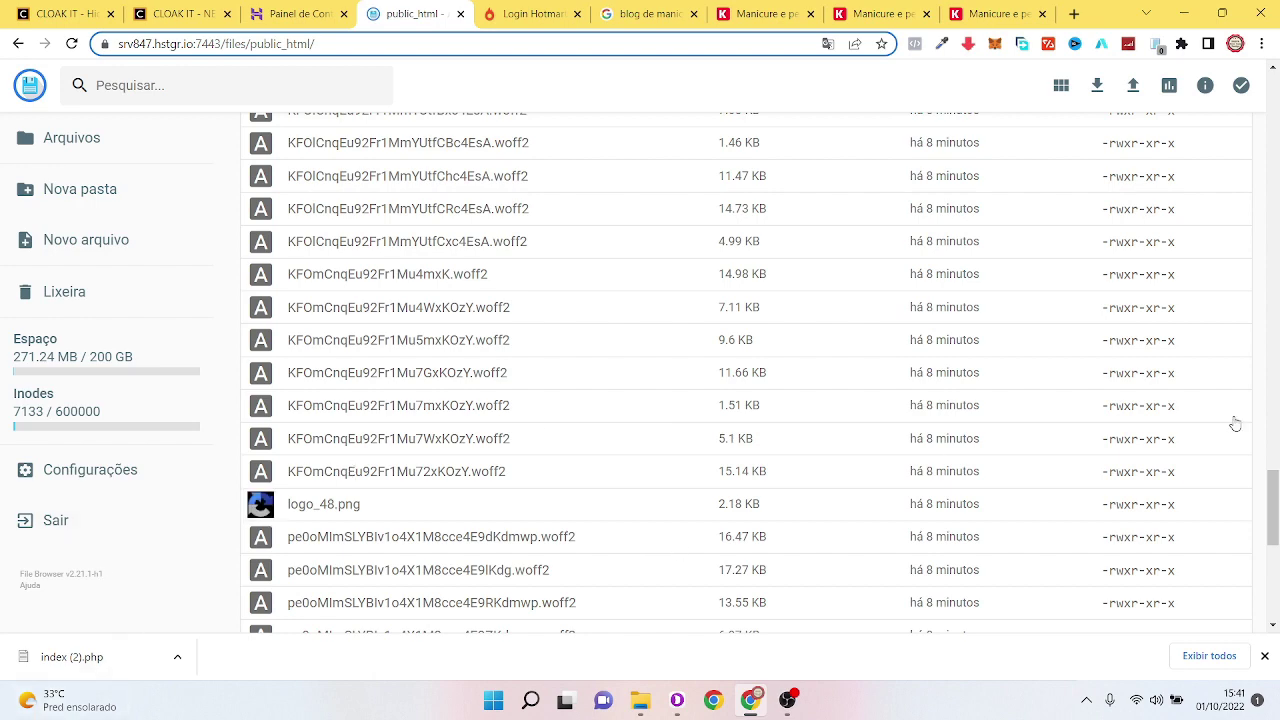
pyautogui.moveTo(1276, 470); pyautogui.dragTo(1276, 150)
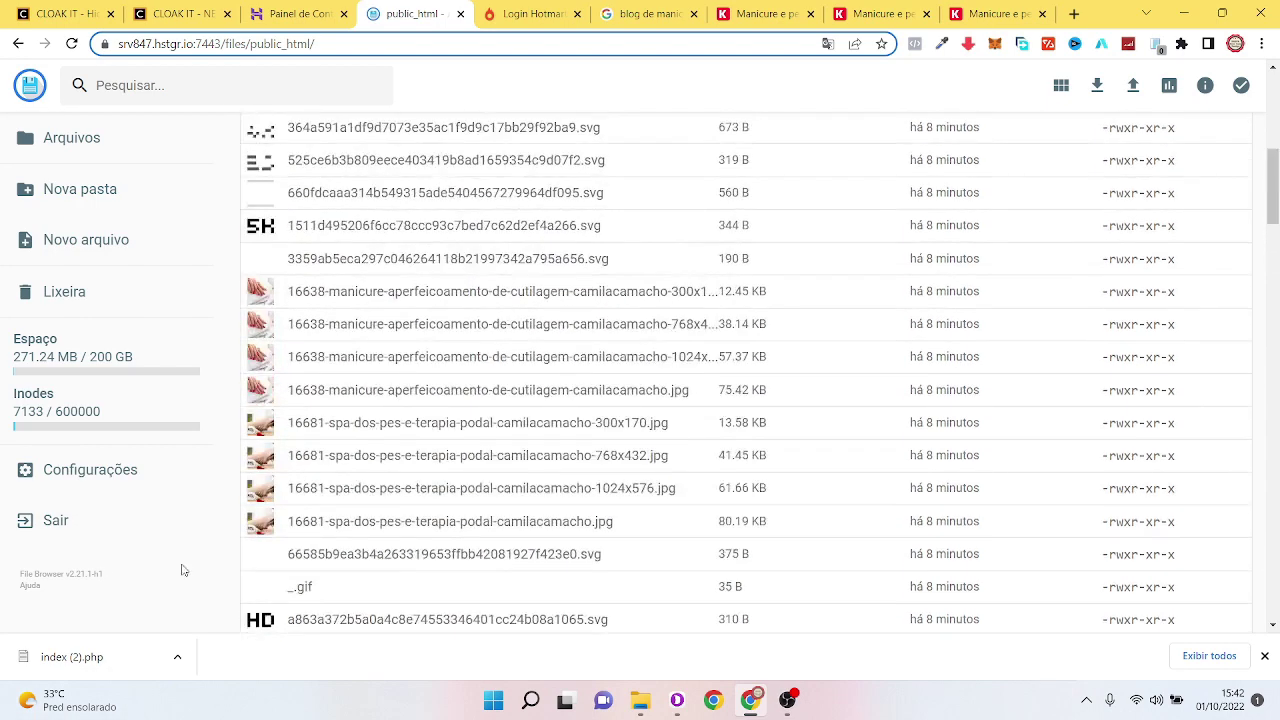
pyautogui.moveTo(99, 680); pyautogui.dragTo(460, 519)
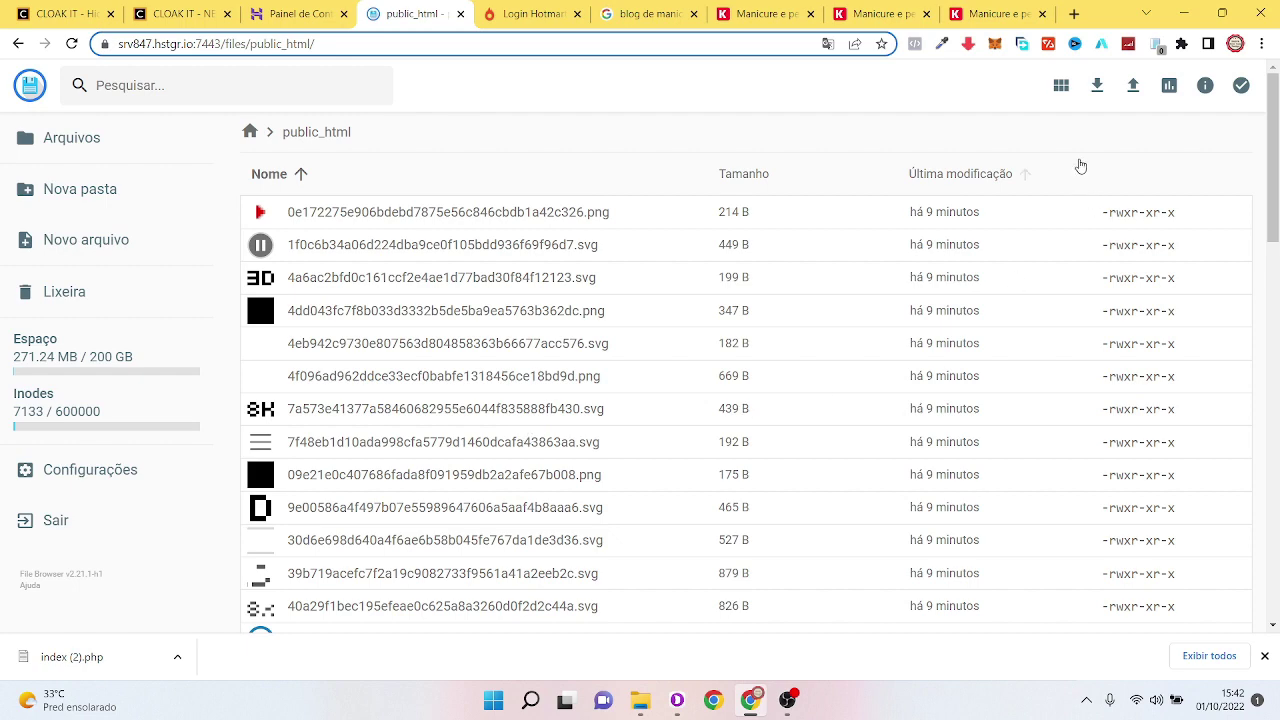
pyautogui.click(1135, 87)
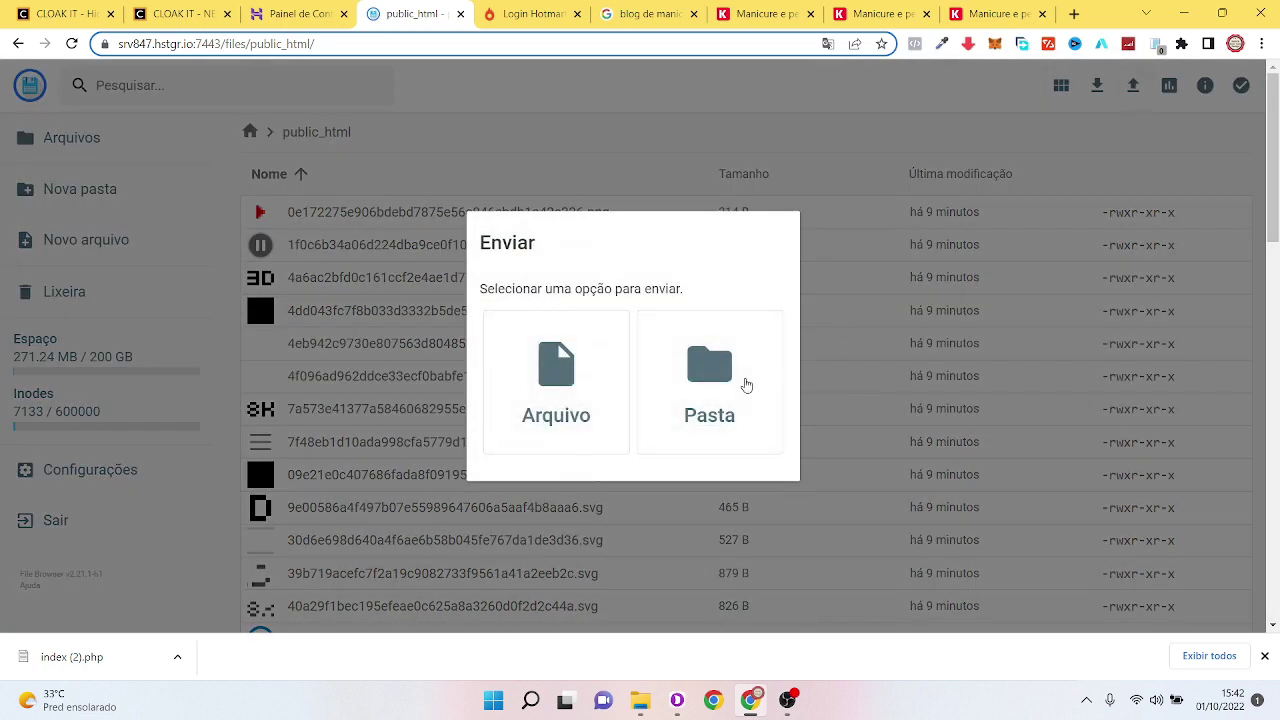
pyautogui.click(846, 171)
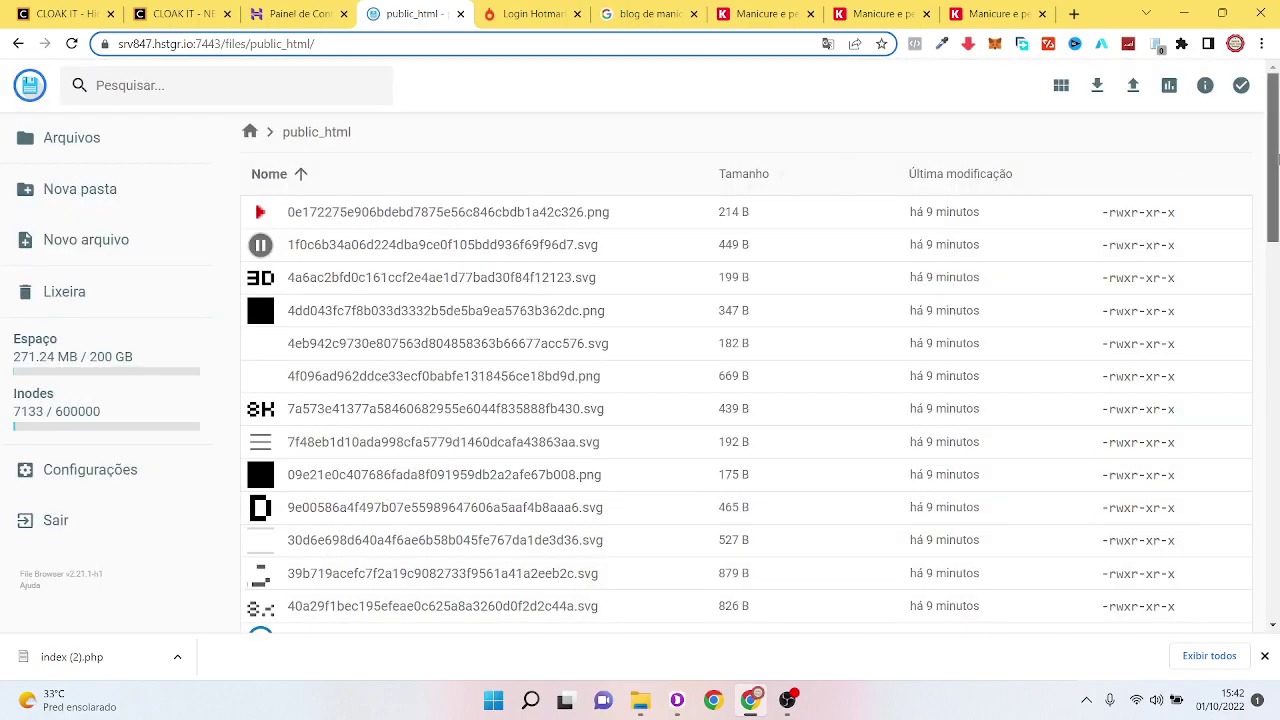
# Step: Rename the uploaded index (2).php in public_html as index.php and dismiss the browser's download bar
pyautogui.moveTo(1277, 117); pyautogui.dragTo(1277, 500)
pyautogui.scroll(-6, 820, 493)
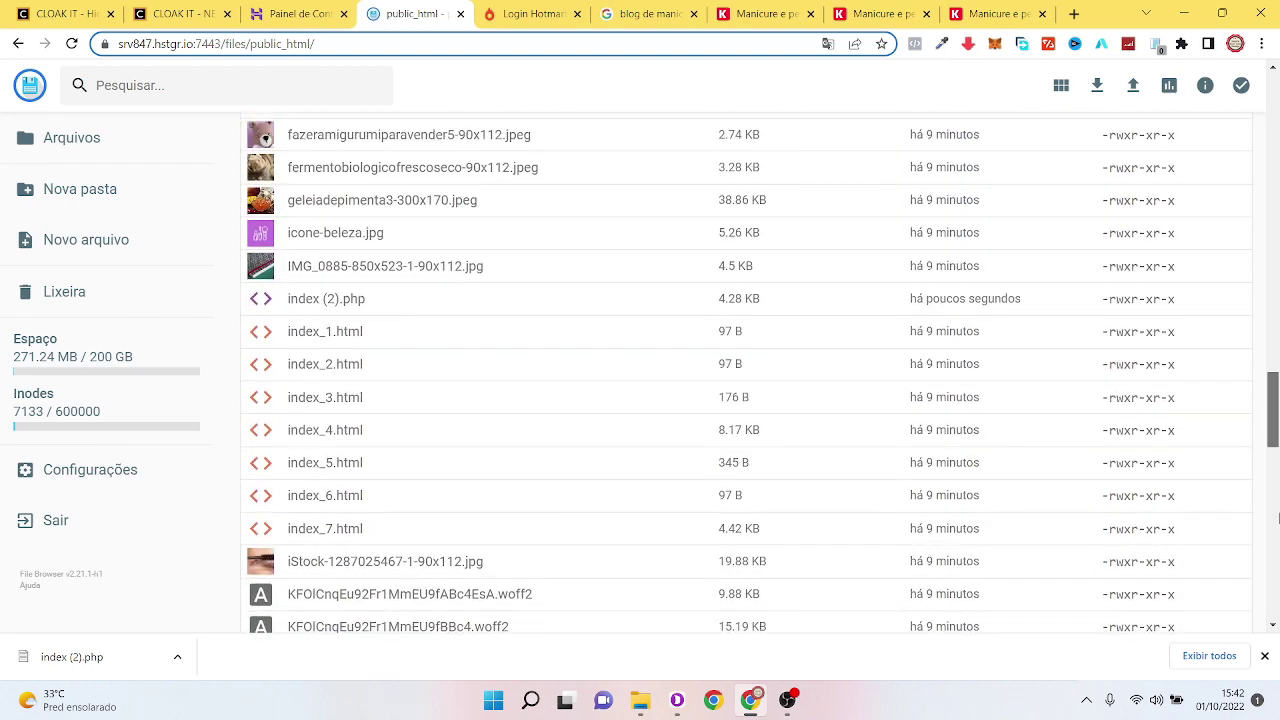
pyautogui.scroll(5, 1272, 470)
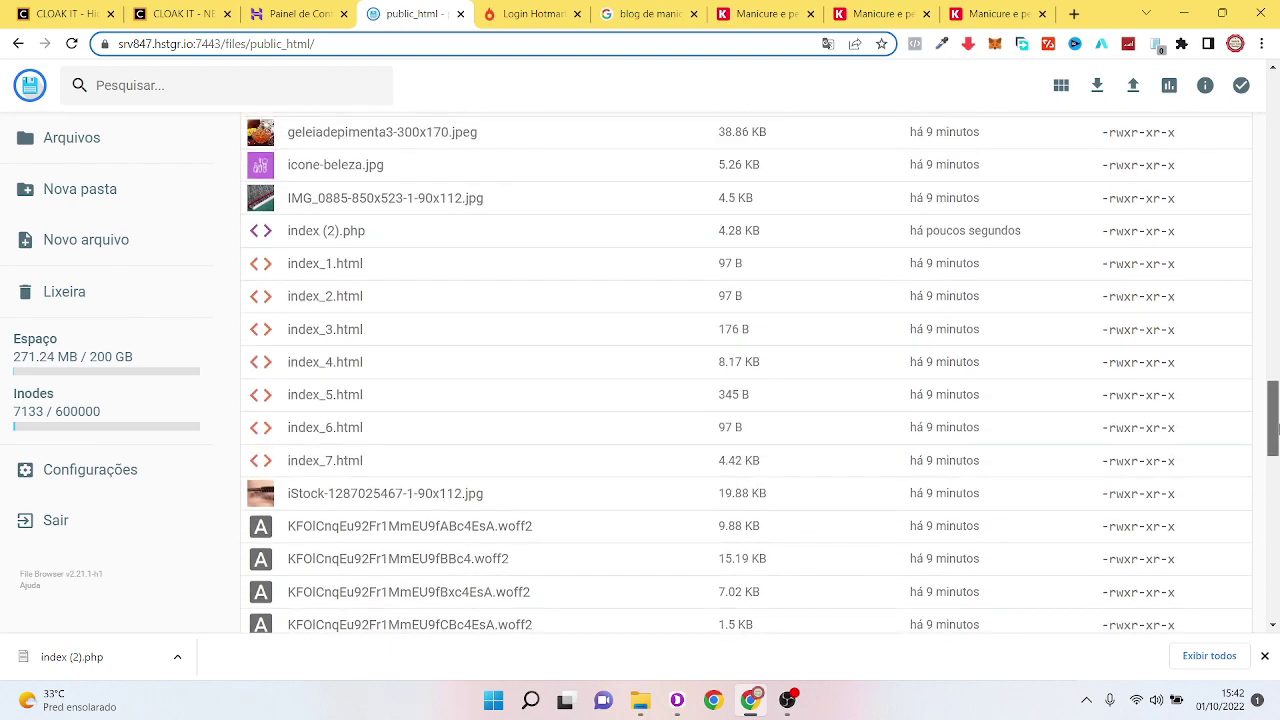
pyautogui.click(350, 251)
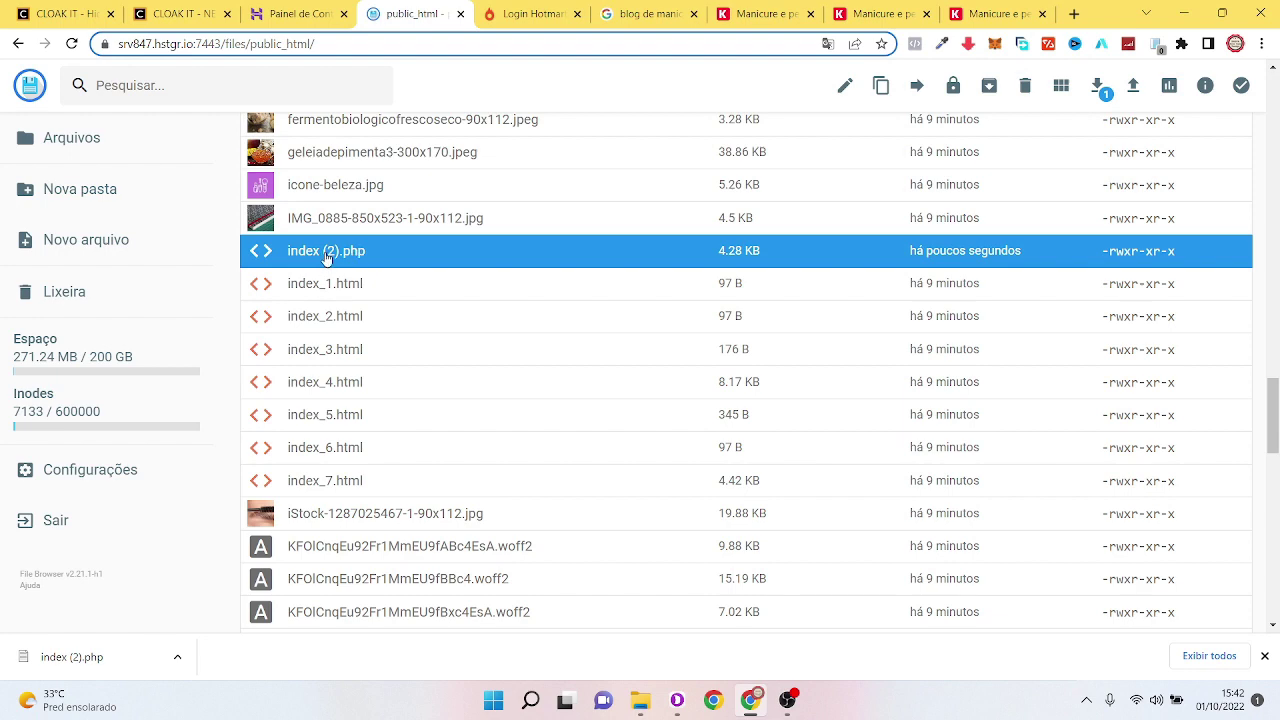
pyautogui.rightClick(325, 252)
pyautogui.click(400, 305)
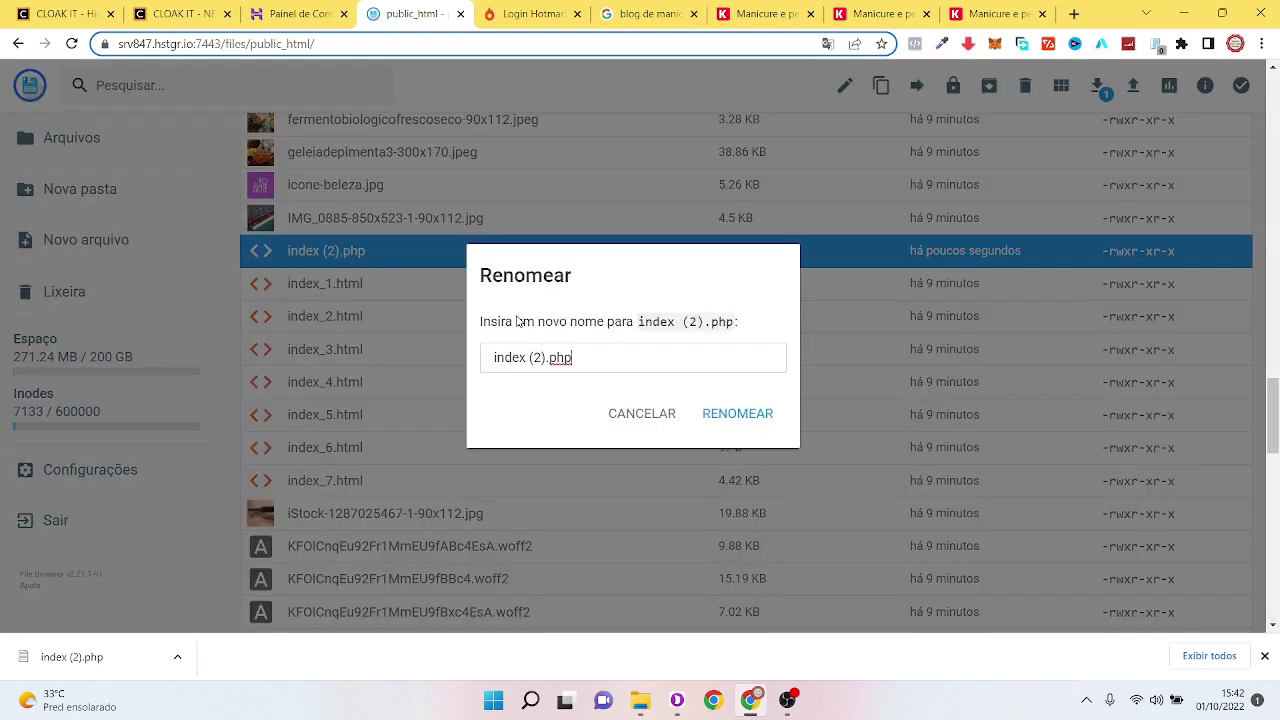
pyautogui.moveTo(526, 357); pyautogui.dragTo(545, 362)
pyautogui.press('BackSpace')
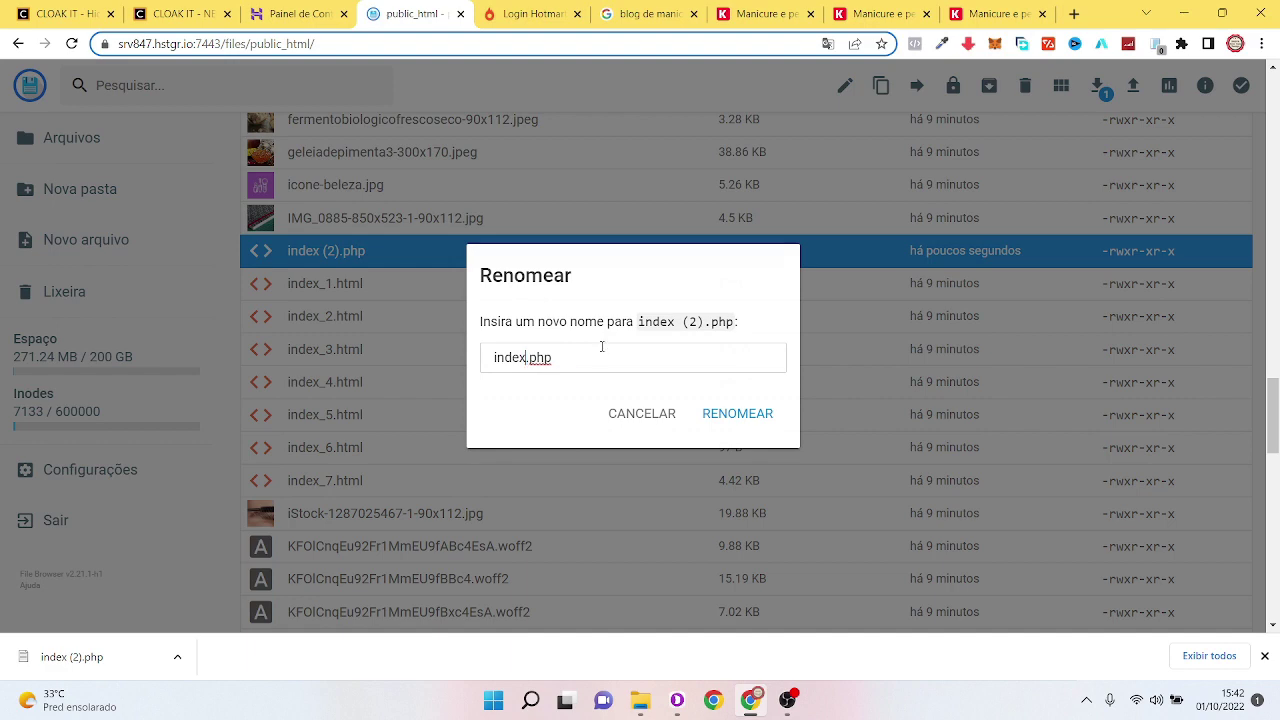
pyautogui.click(731, 420)
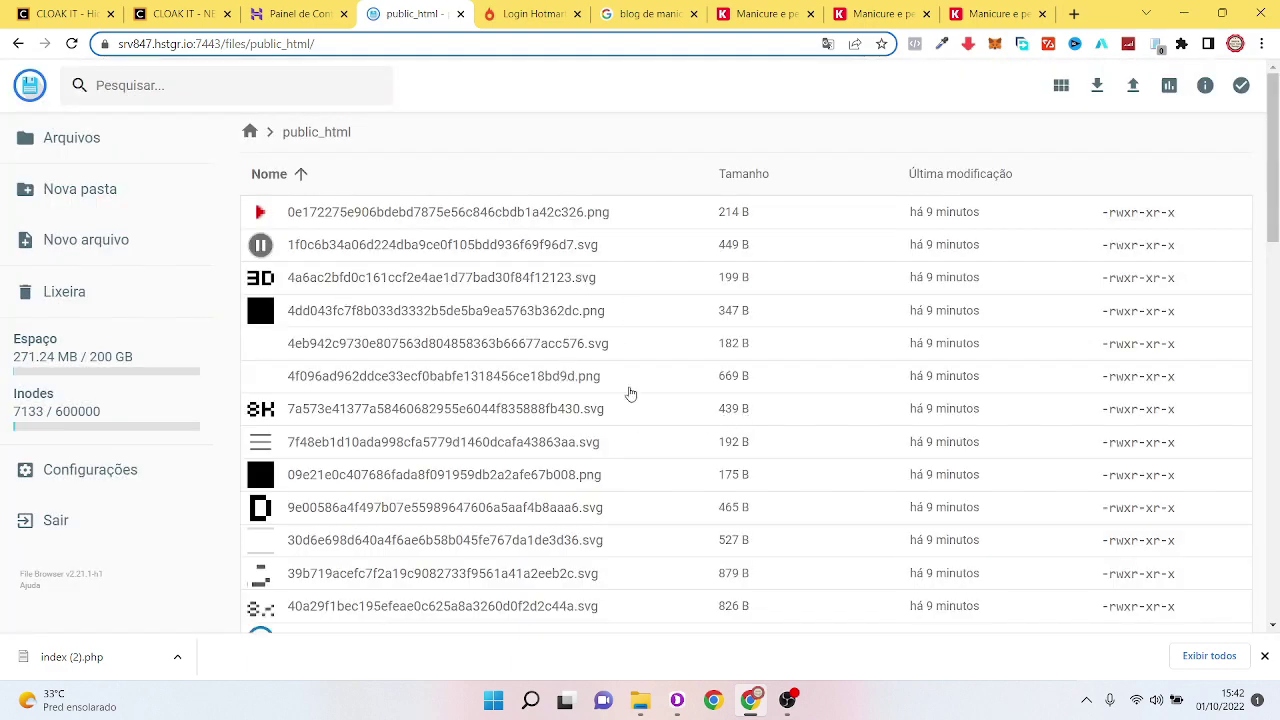
pyautogui.click(1265, 656)
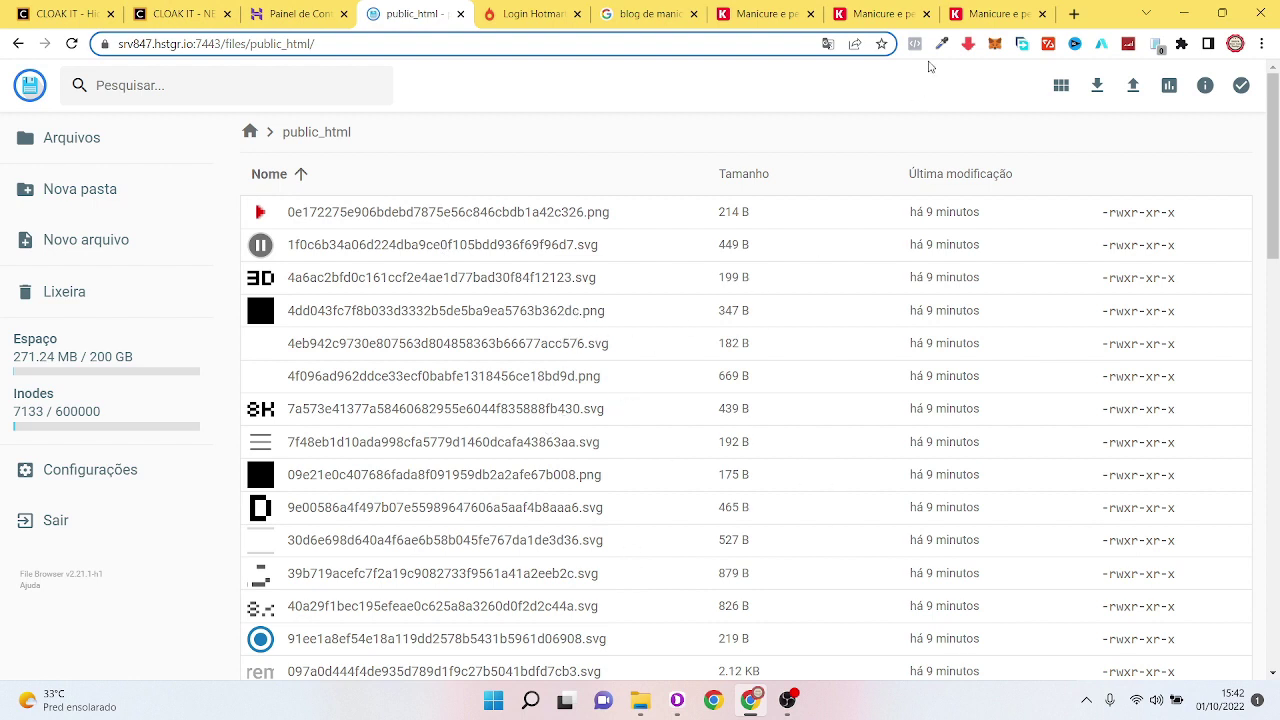
# Step: Switch to the cloned manicure page and reload its /white address
pyautogui.click(977, 10)
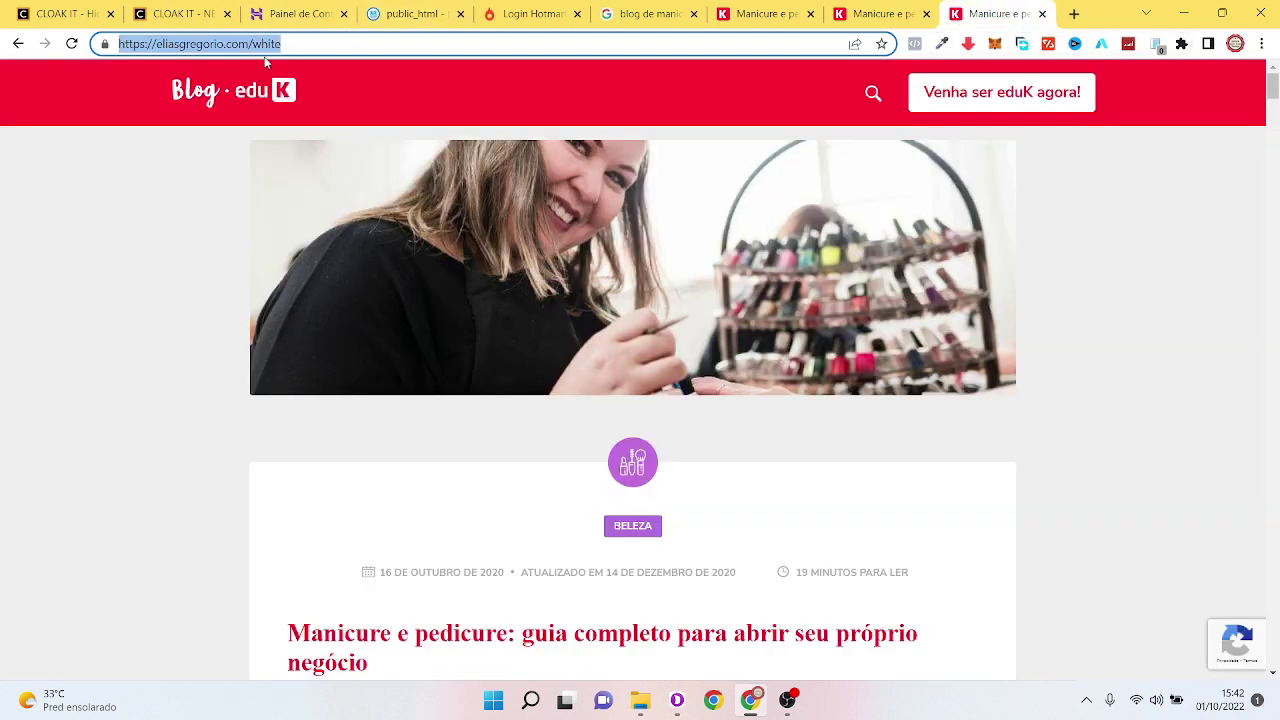
pyautogui.click(316, 45)
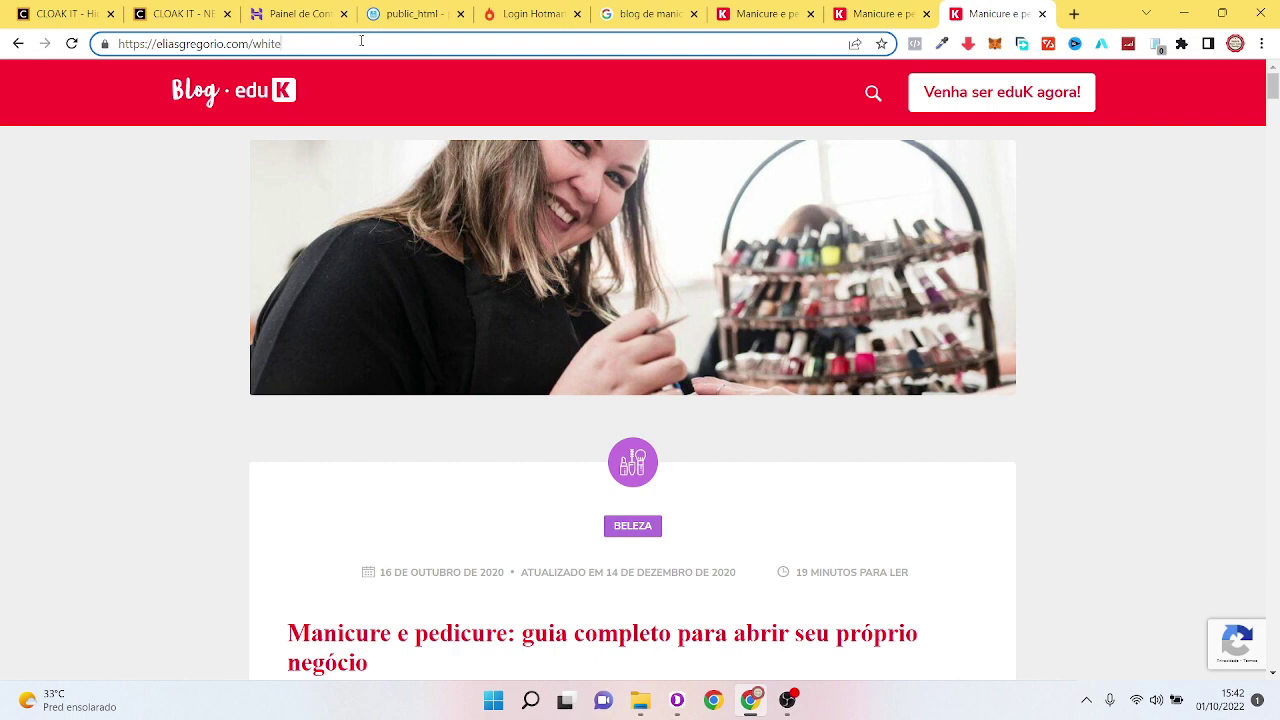
pyautogui.press('Return')
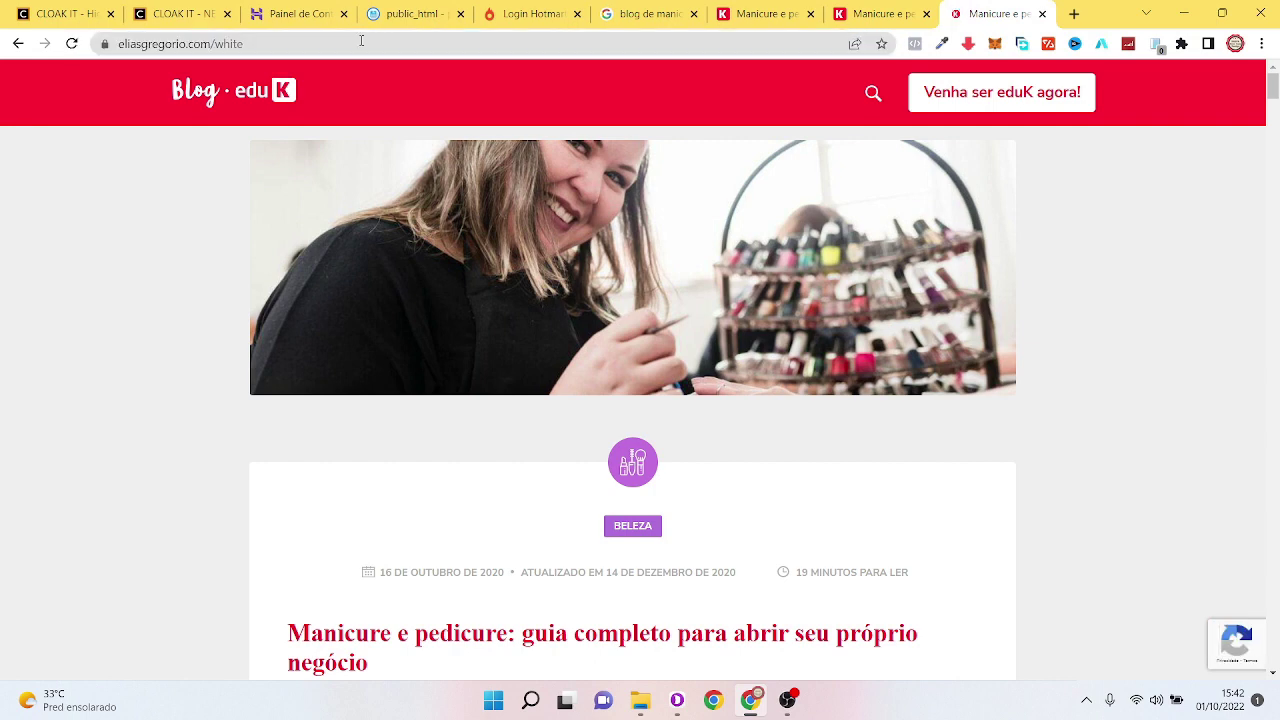
# Step: Remove the /white path from the address and load the site's root domain to test the cloaked page
pyautogui.click(361, 40)
pyautogui.click(361, 41)
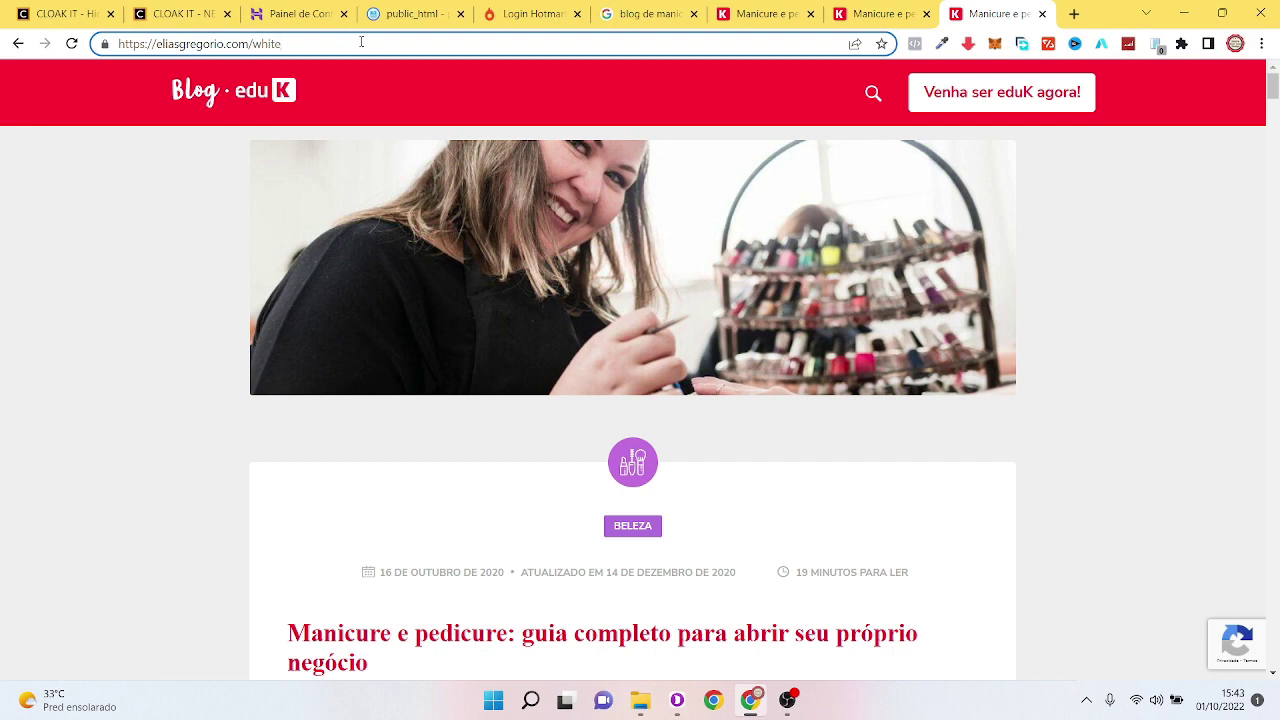
pyautogui.press('BackSpace')
pyautogui.press('BackSpace')
pyautogui.press('BackSpace')
pyautogui.press('BackSpace')
pyautogui.press('BackSpace')
pyautogui.press('BackSpace')
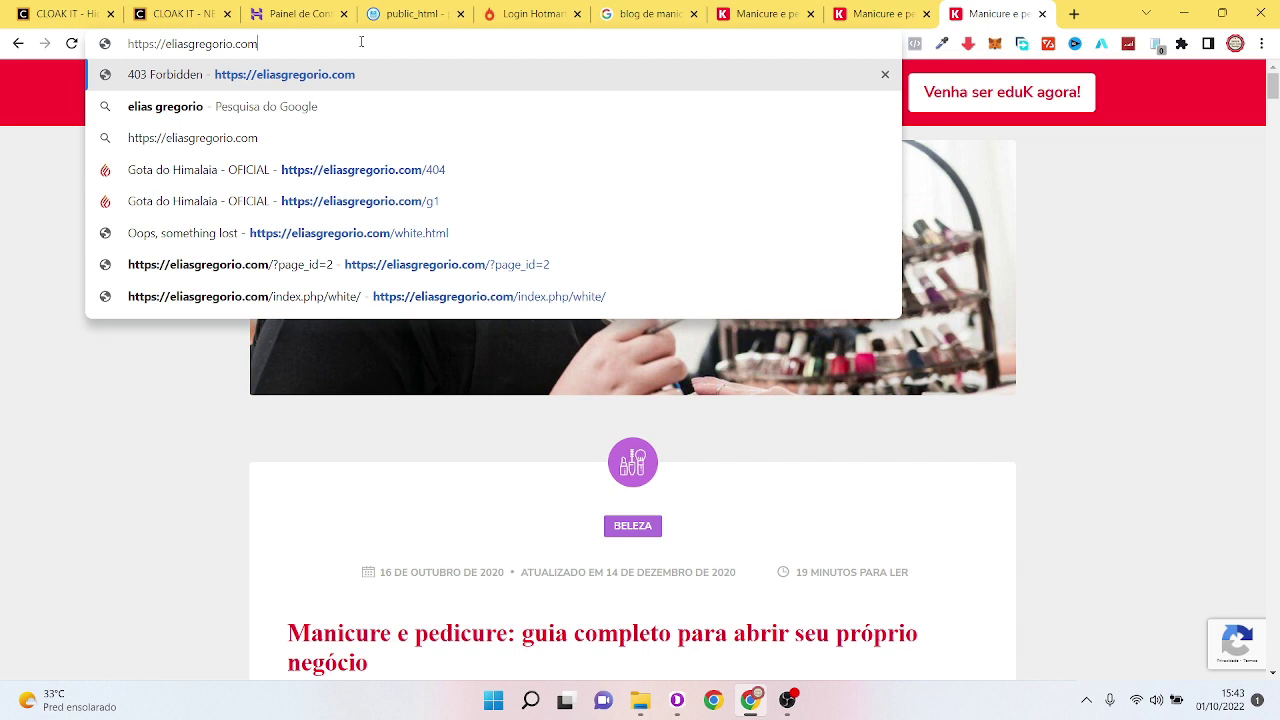
pyautogui.press('Return')
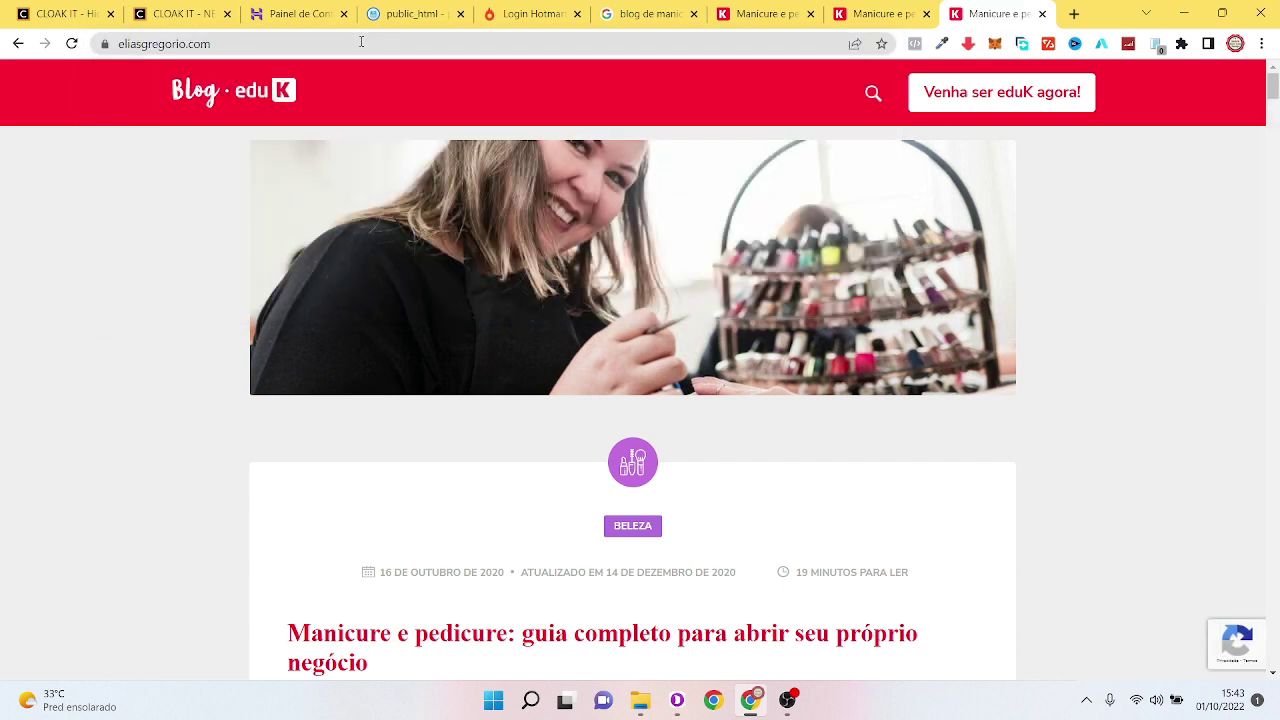
pyautogui.click(361, 41)
pyautogui.moveTo(357, 43); pyautogui.dragTo(201, 60)
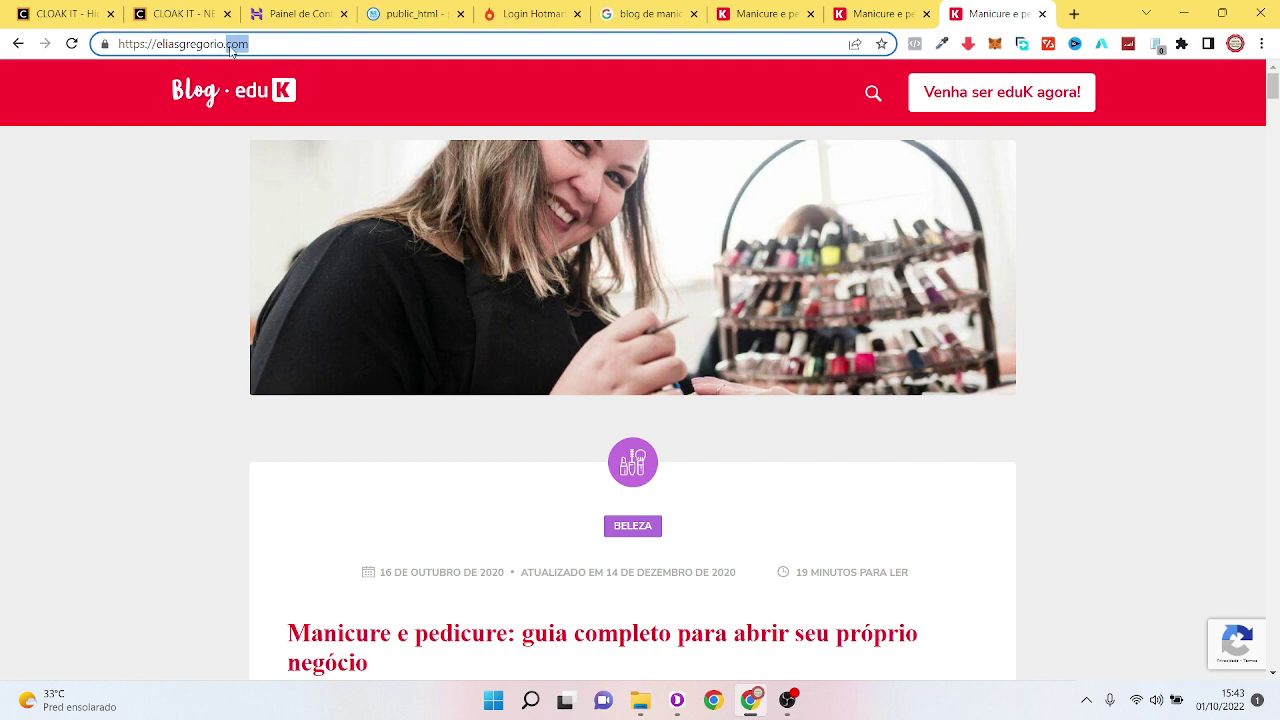
pyautogui.tripleClick(308, 44)
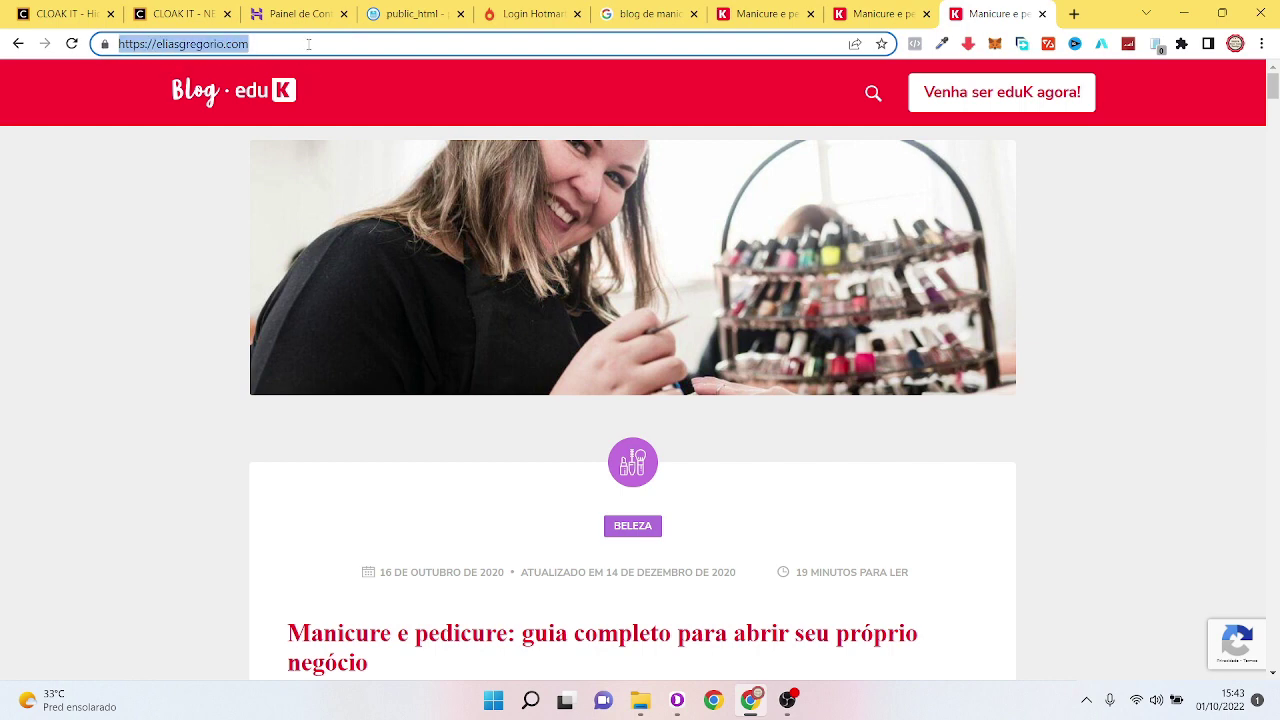
pyautogui.click(221, 250)
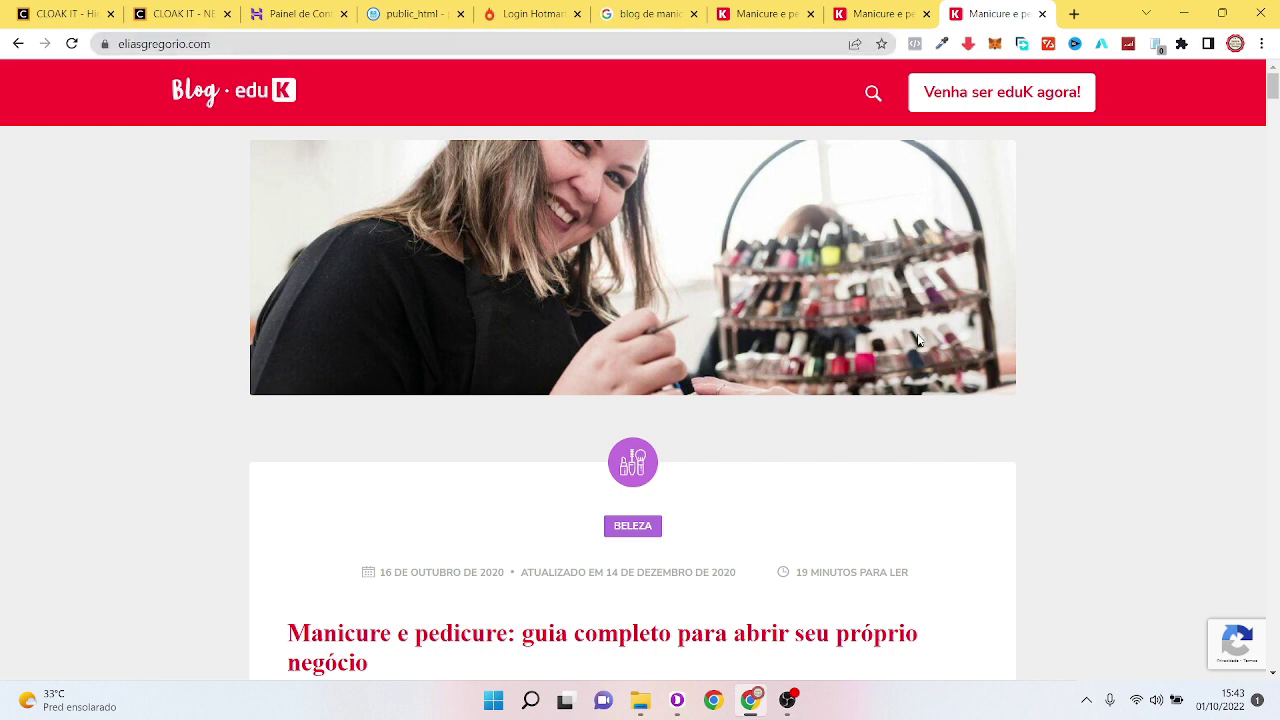
# Step: Inspect the site's root page with the developer tools in iPhone SE mobile view, and reload it to check what it serves
pyautogui.rightClick(206, 420)
pyautogui.click(364, 405)
pyautogui.click(766, 120)
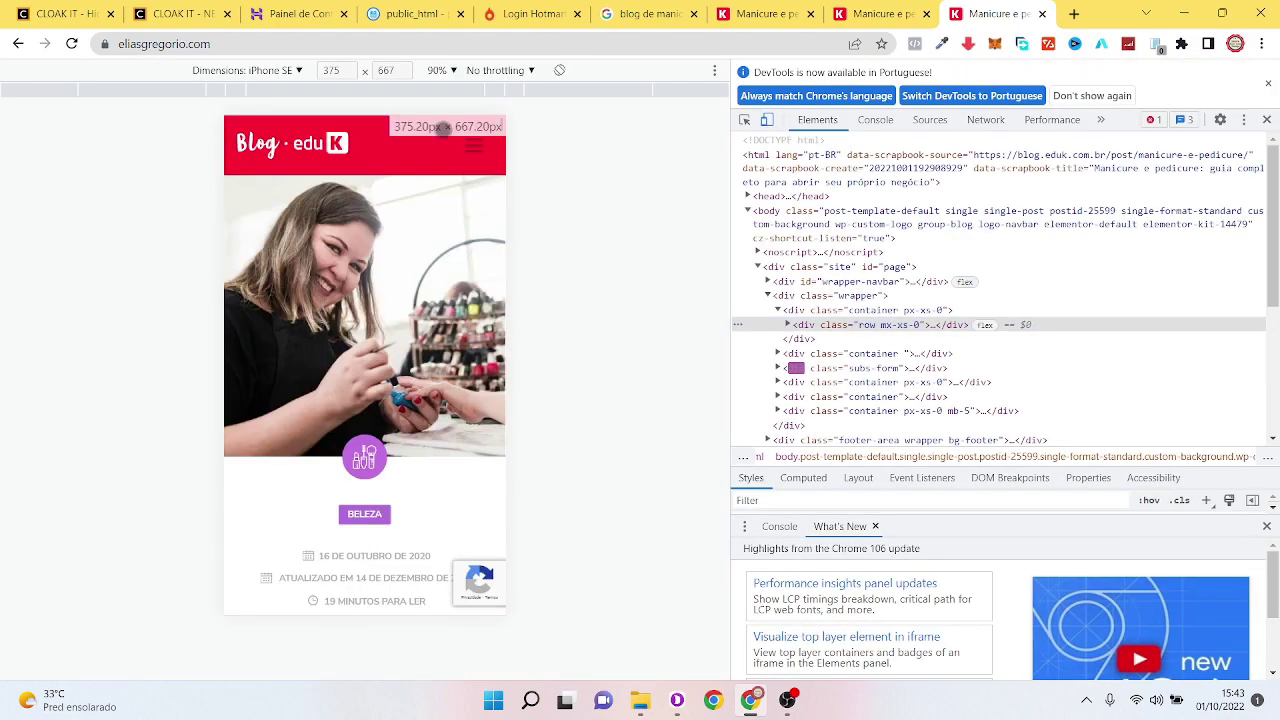
pyautogui.scroll(-10, 421, 451)
pyautogui.scroll(10, 421, 451)
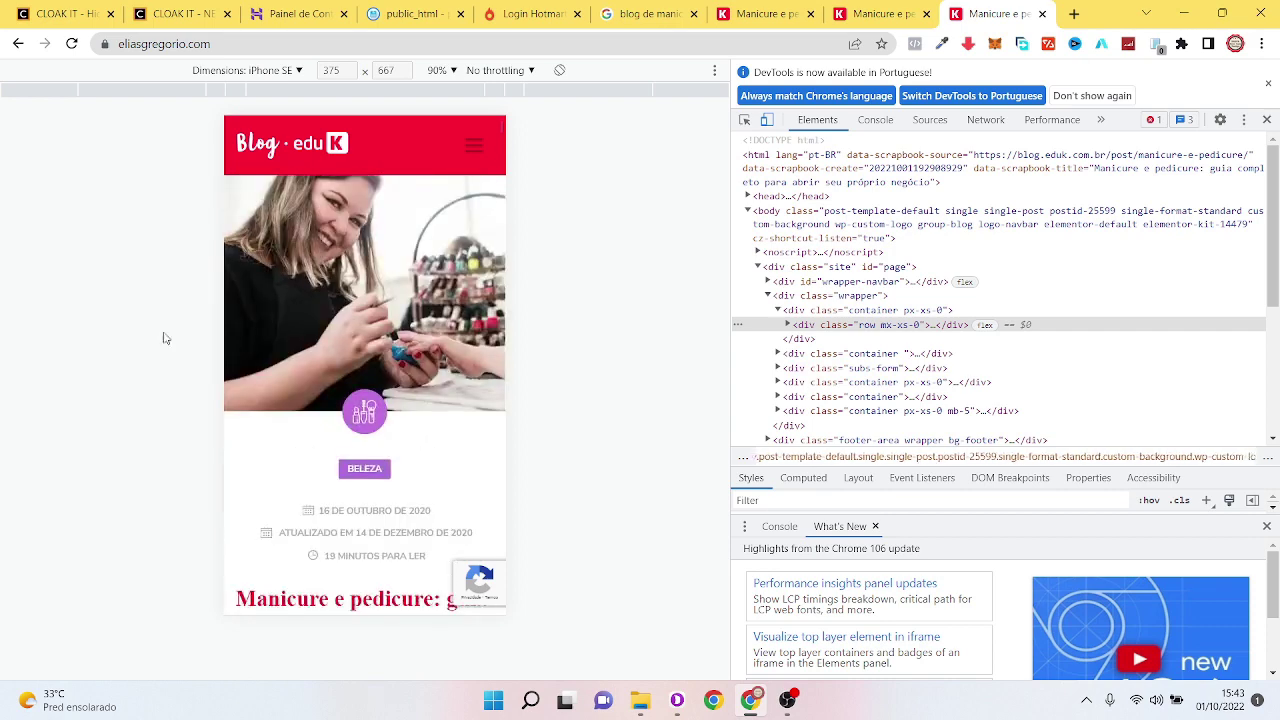
pyautogui.click(73, 44)
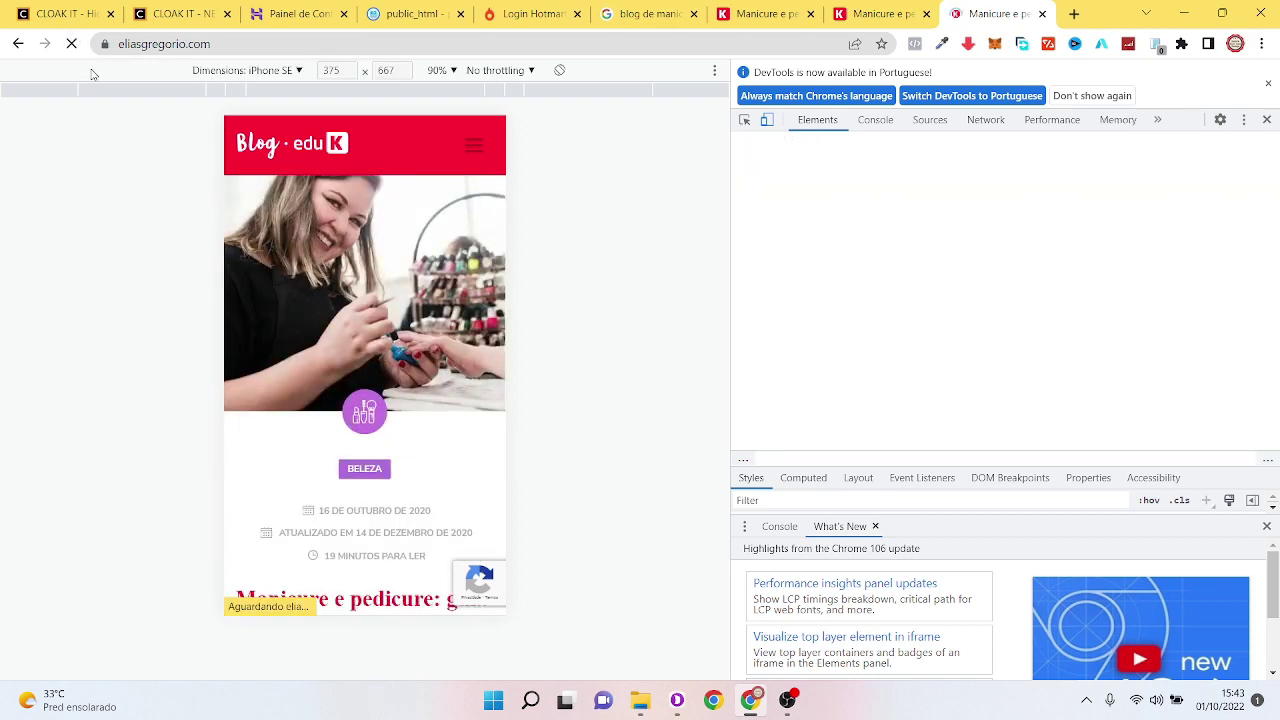
pyautogui.scroll(-5, 428, 450)
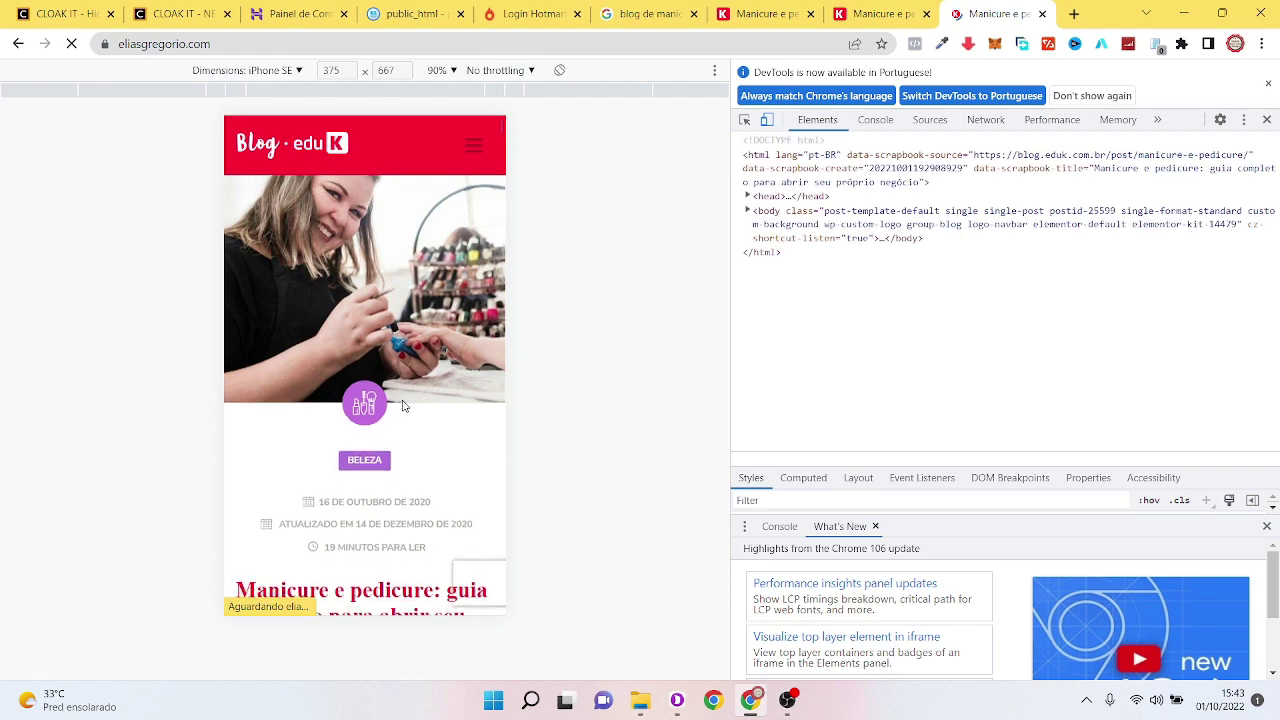
pyautogui.scroll(4, 440, 400)
pyautogui.scroll(2, 455, 380)
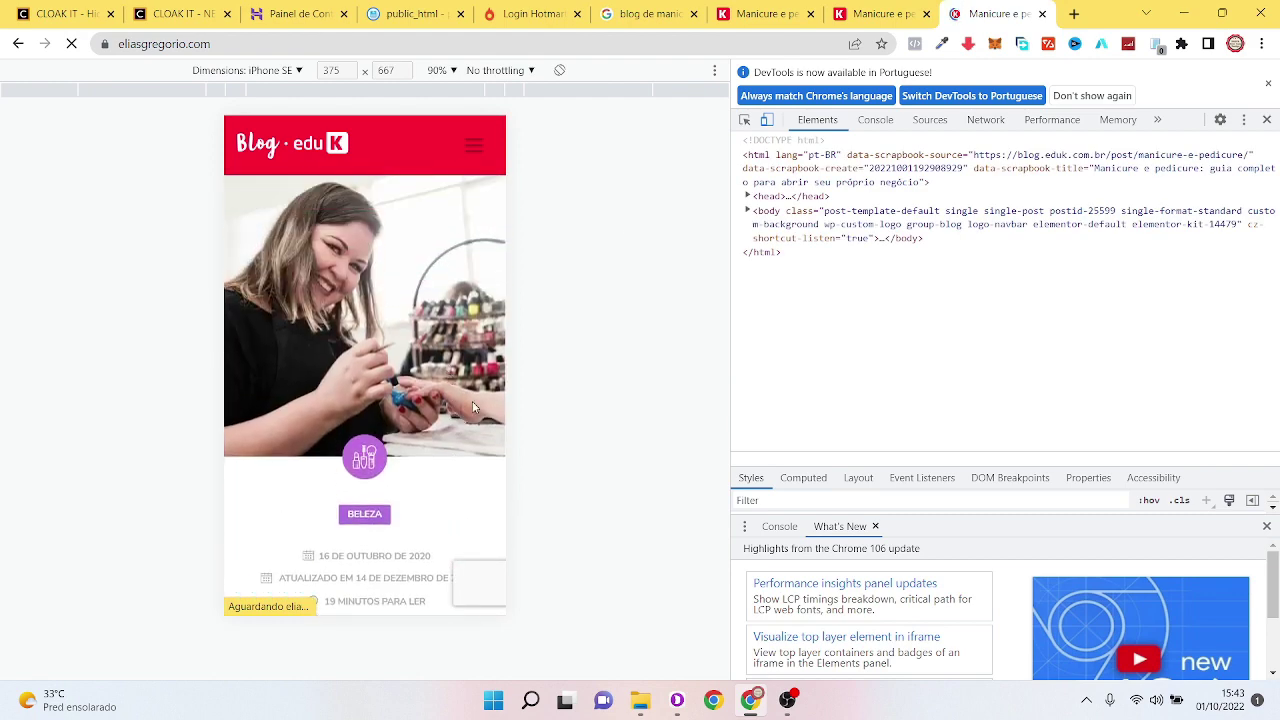
# Step: Return to Cloak It, dismiss the Integration dialog, and review the filter settings of the Youtube html campaign
pyautogui.click(172, 13)
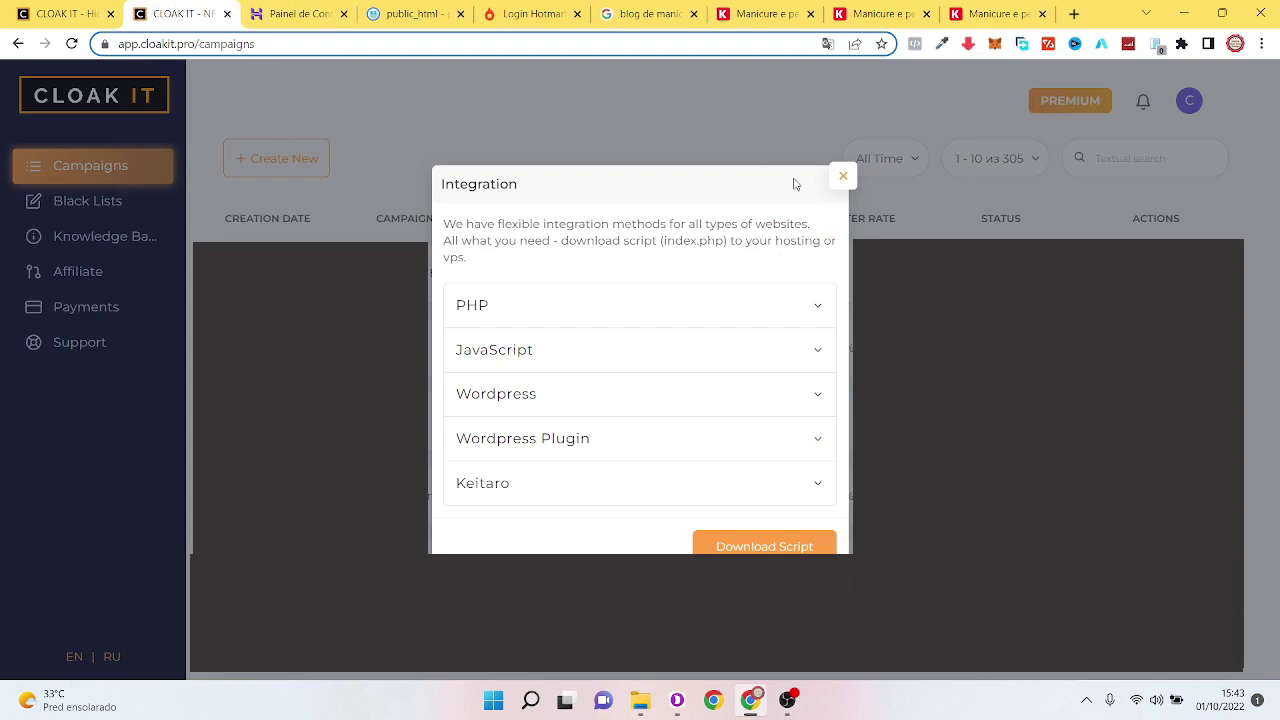
pyautogui.click(843, 177)
pyautogui.click(1193, 275)
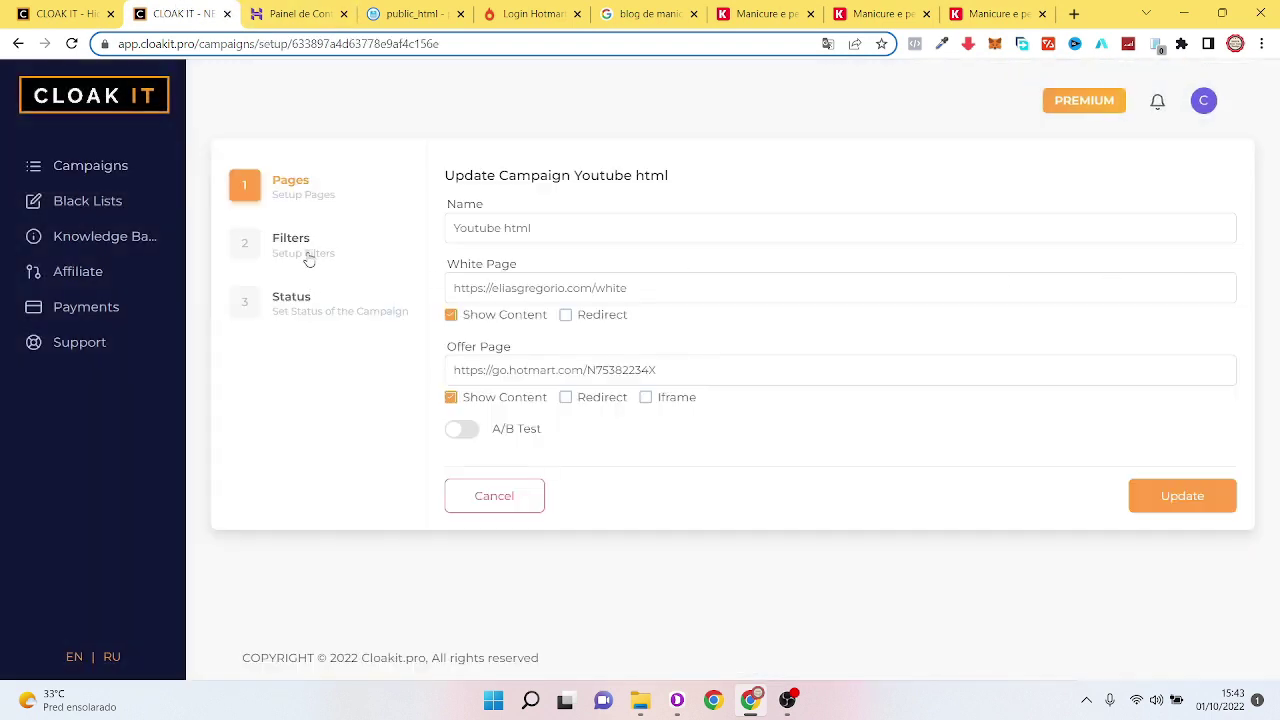
pyautogui.click(307, 252)
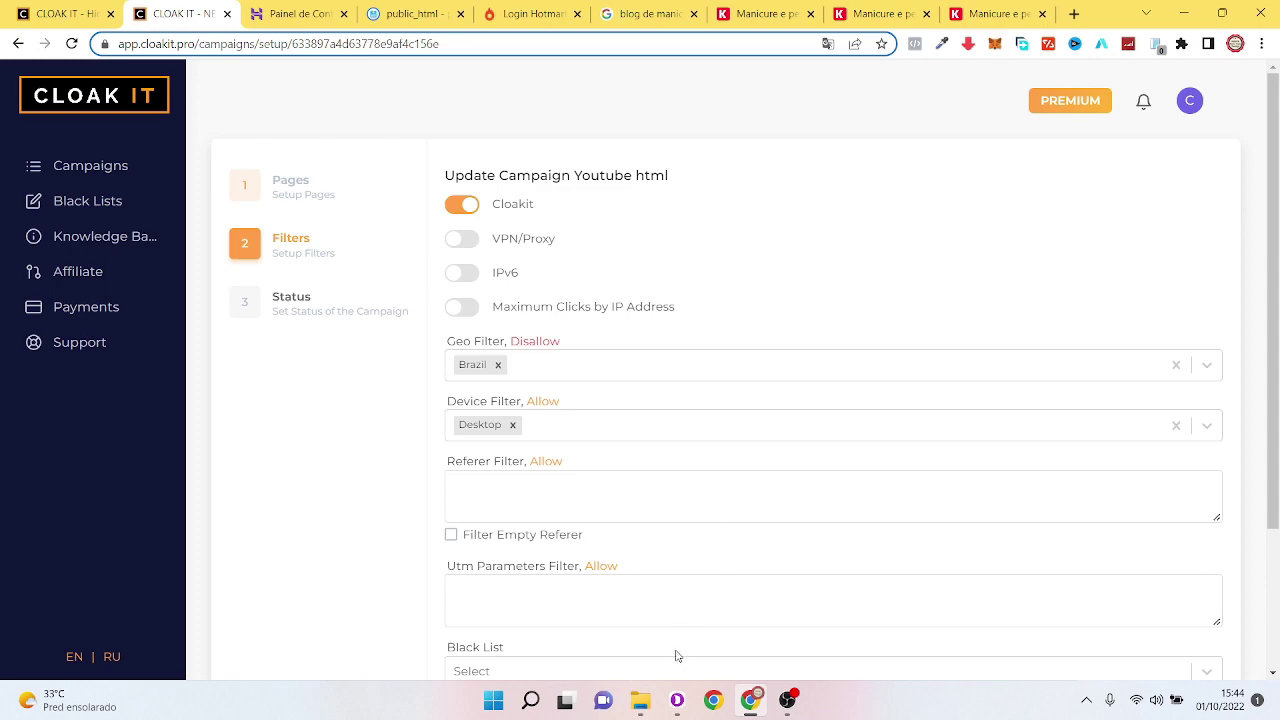
# Step: Switch to Dolphin Anty, start the Perfil 10 browser profile, and close its restored tab of the site
pyautogui.click(677, 700)
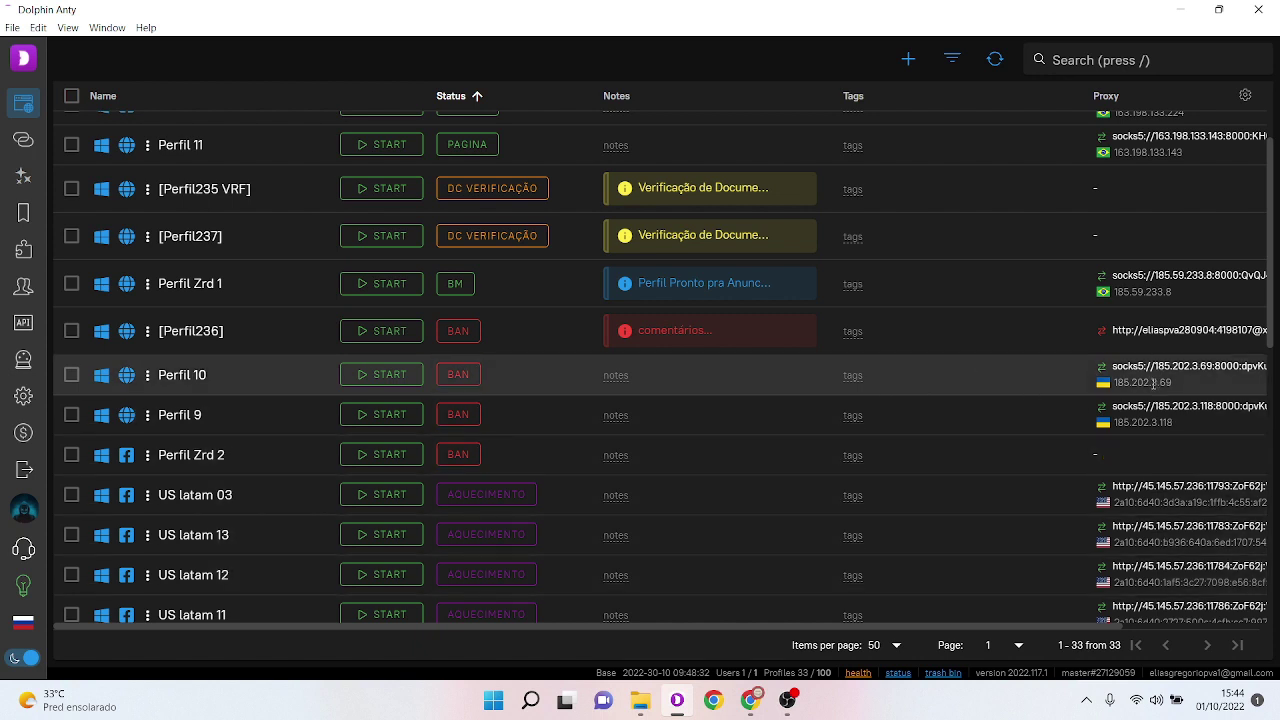
pyautogui.click(373, 376)
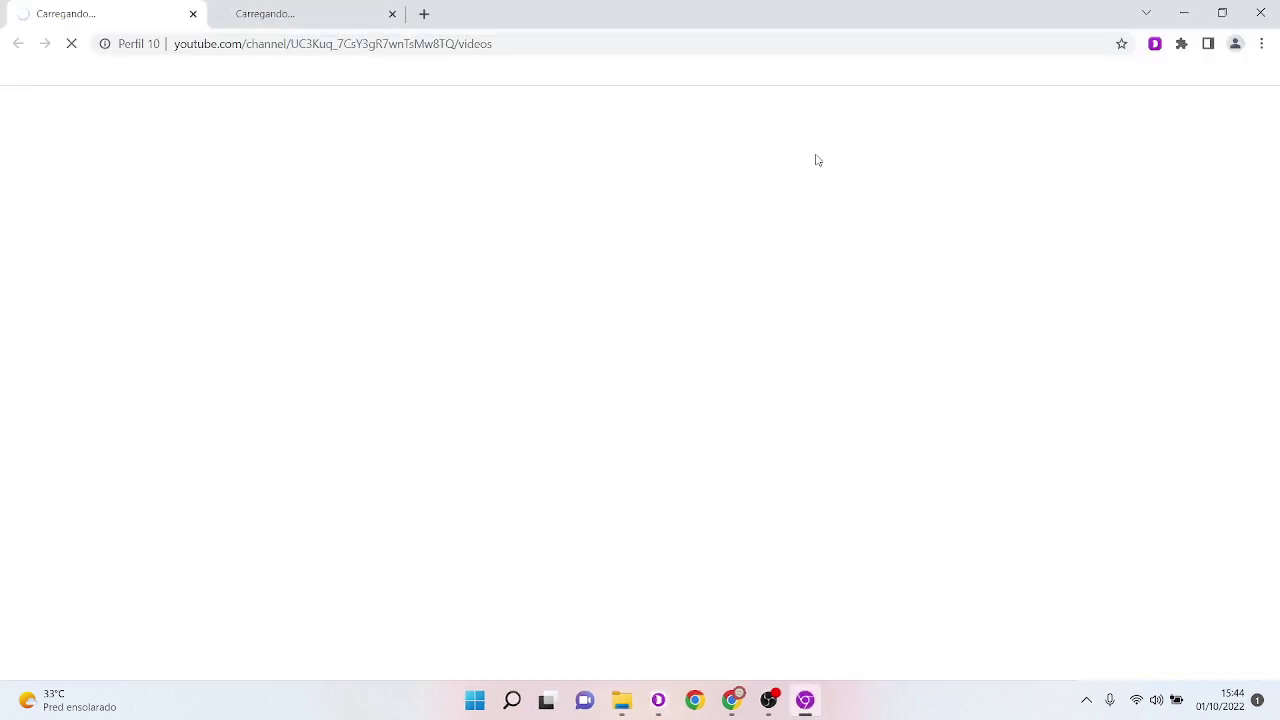
pyautogui.click(1184, 11)
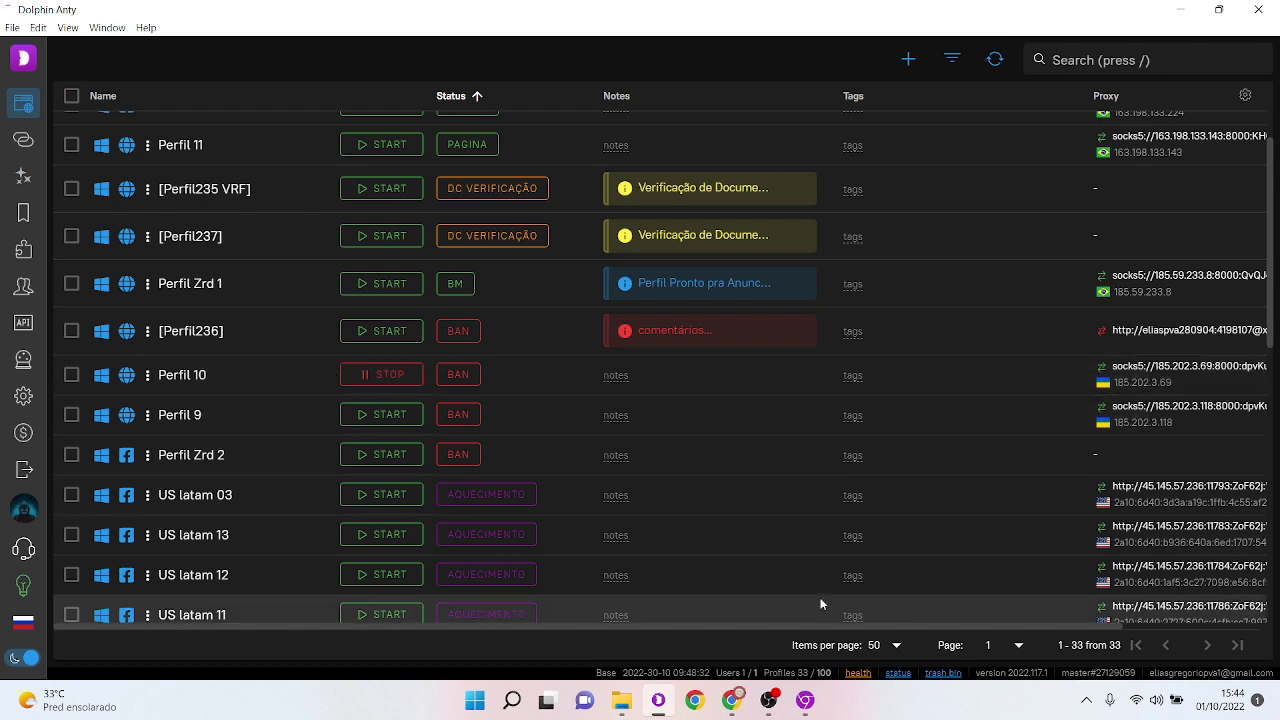
pyautogui.click(805, 700)
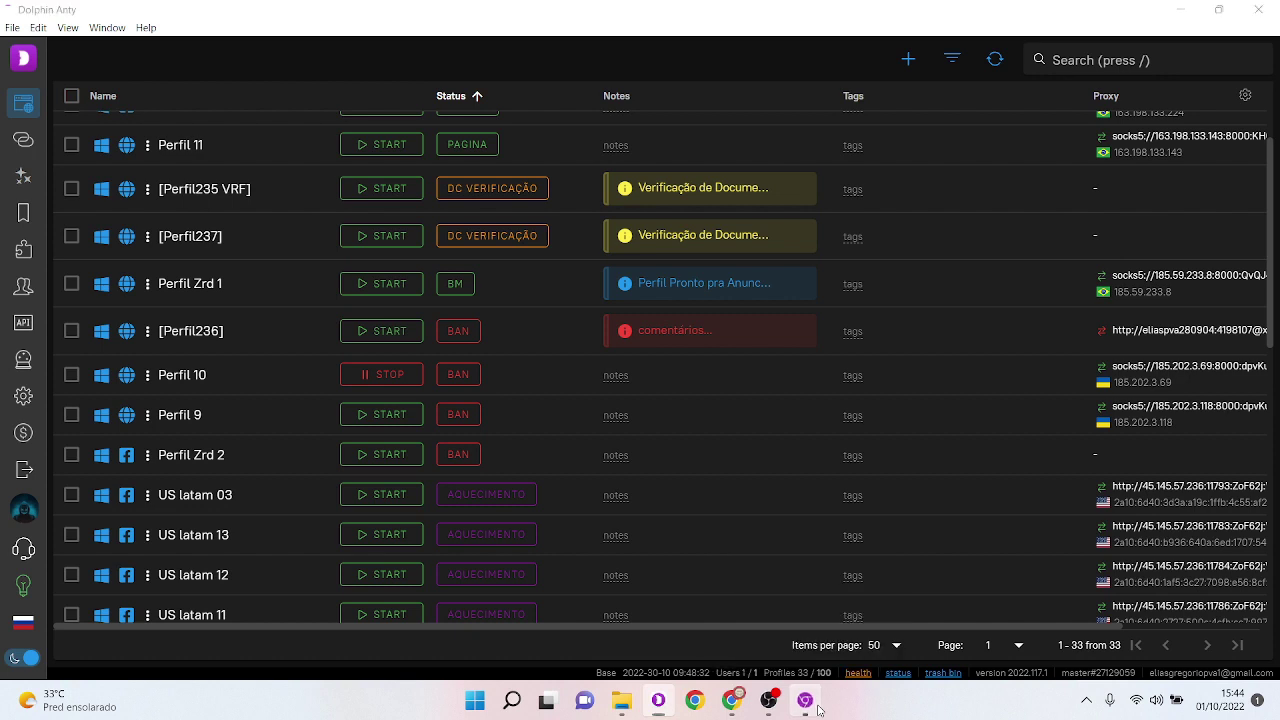
pyautogui.click(290, 12)
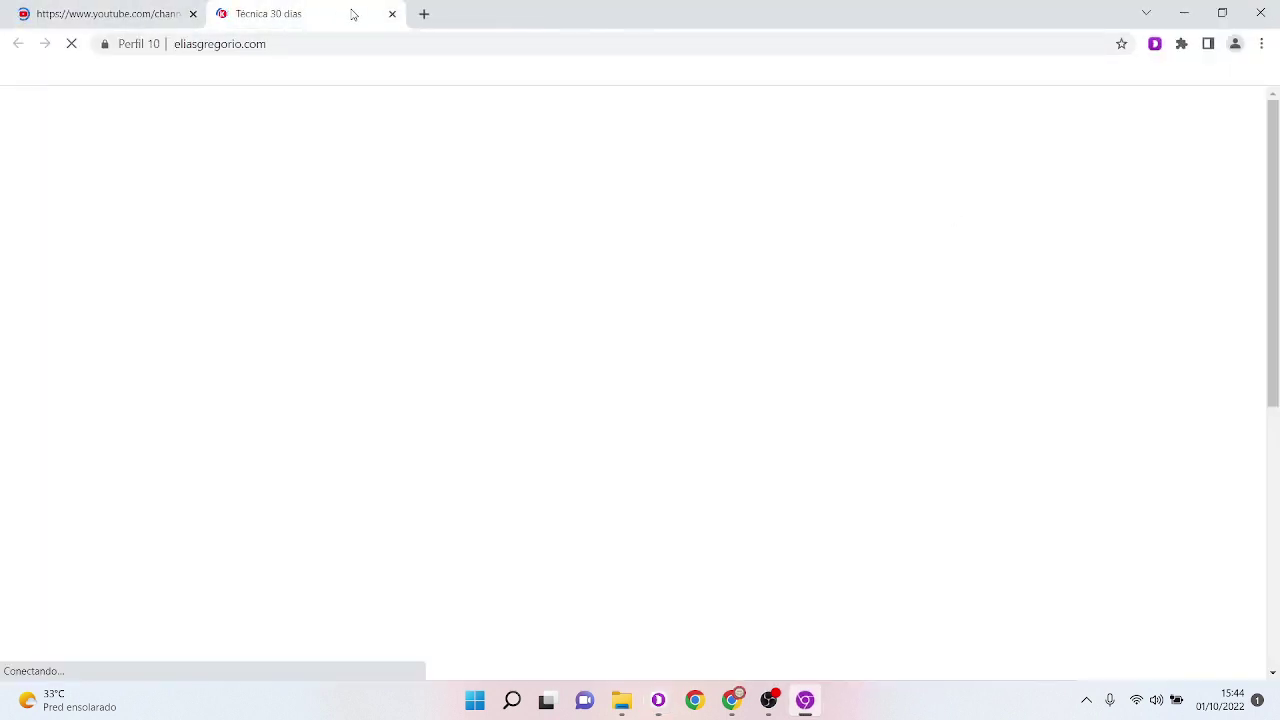
pyautogui.click(392, 14)
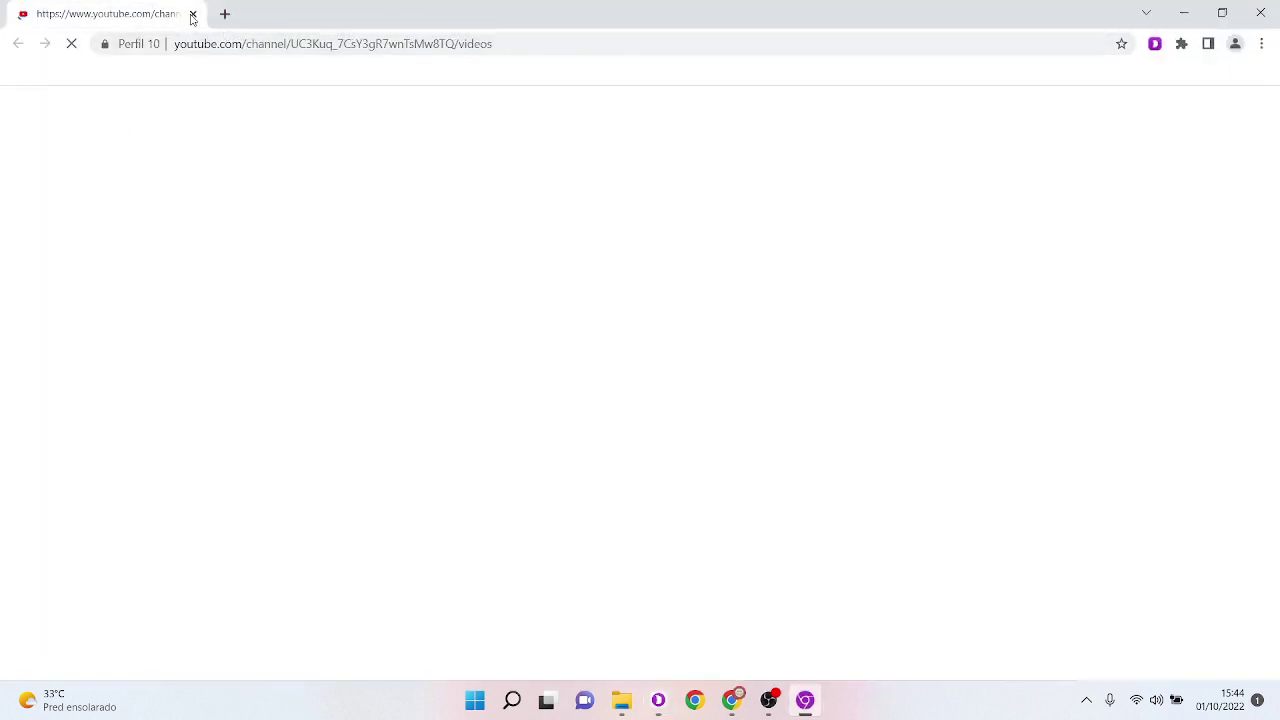
# Step: Load the site's root domain, without white.html, in a new tab of the Perfil 10 browser
pyautogui.click(224, 14)
pyautogui.click(155, 18)
pyautogui.click(298, 8)
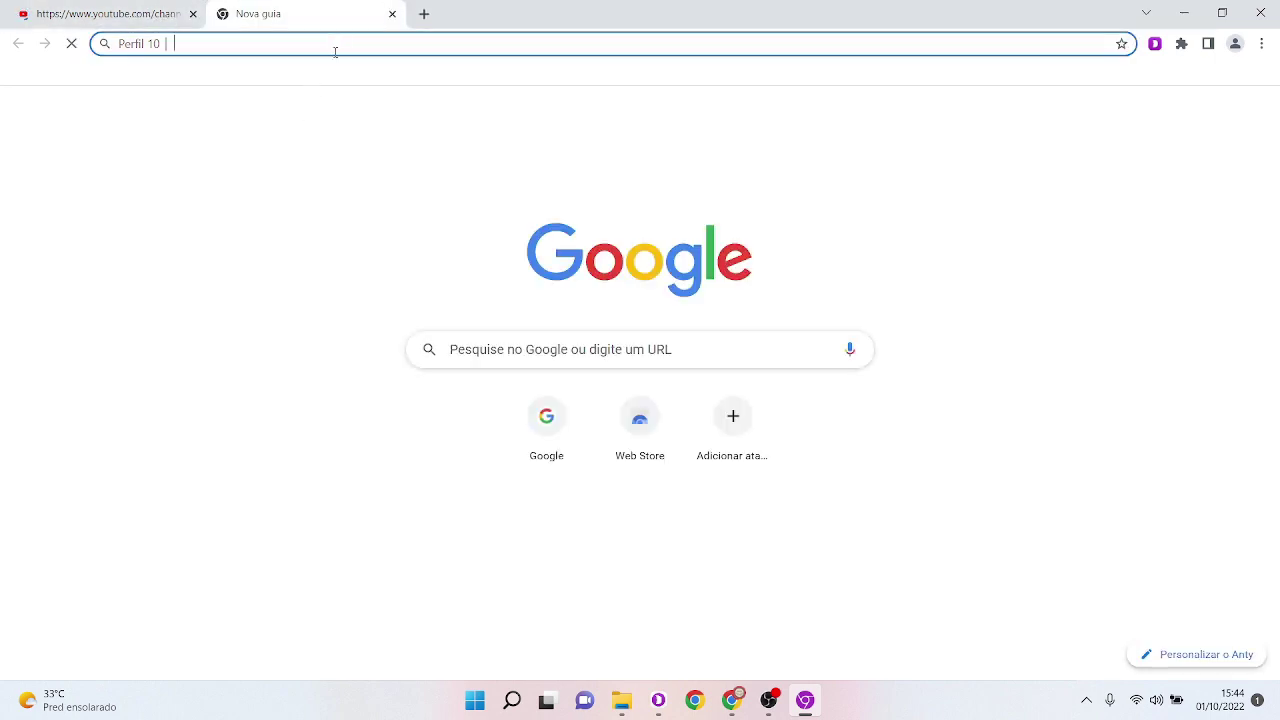
pyautogui.write('elias')
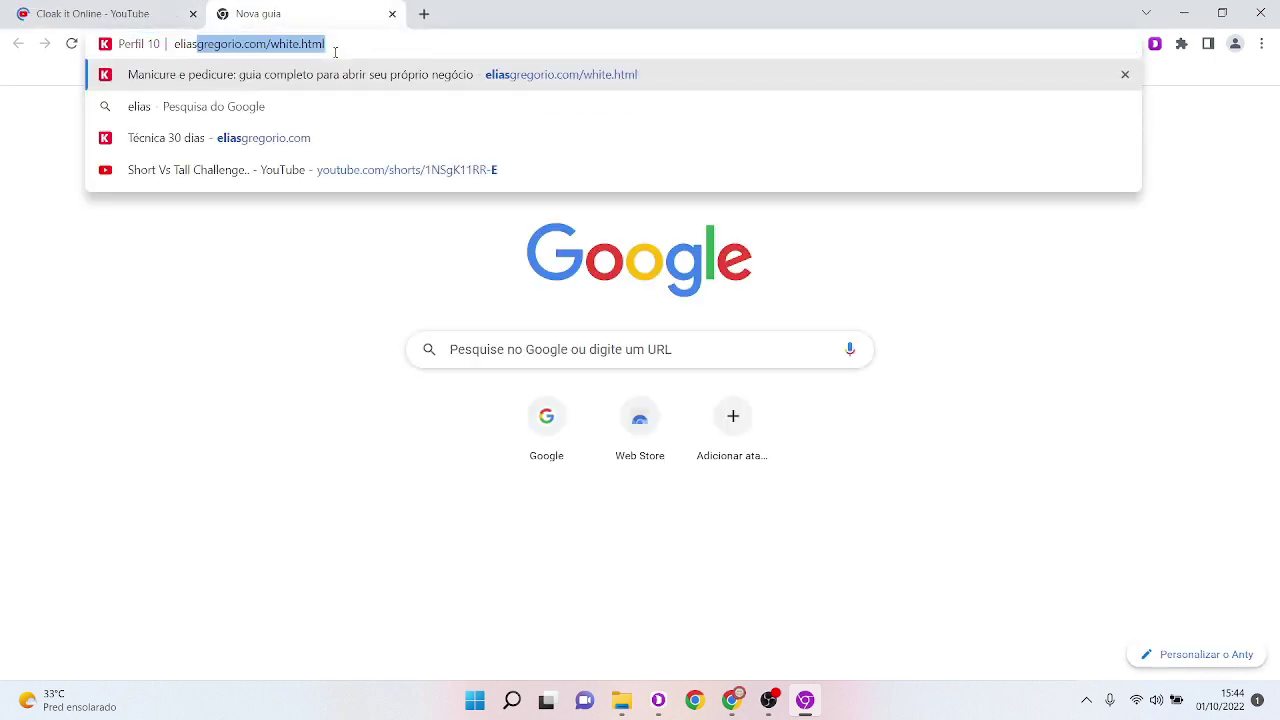
pyautogui.press('Right')
pyautogui.press('Return')
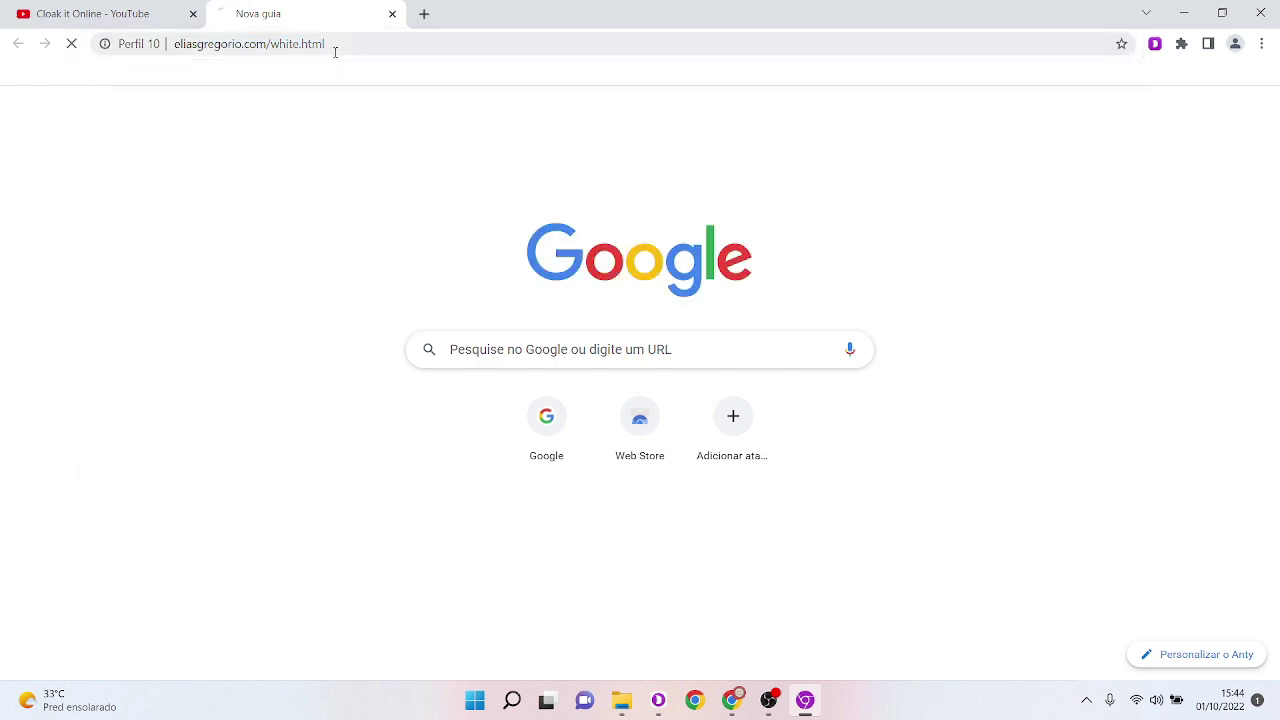
pyautogui.click(334, 49)
pyautogui.click(333, 44)
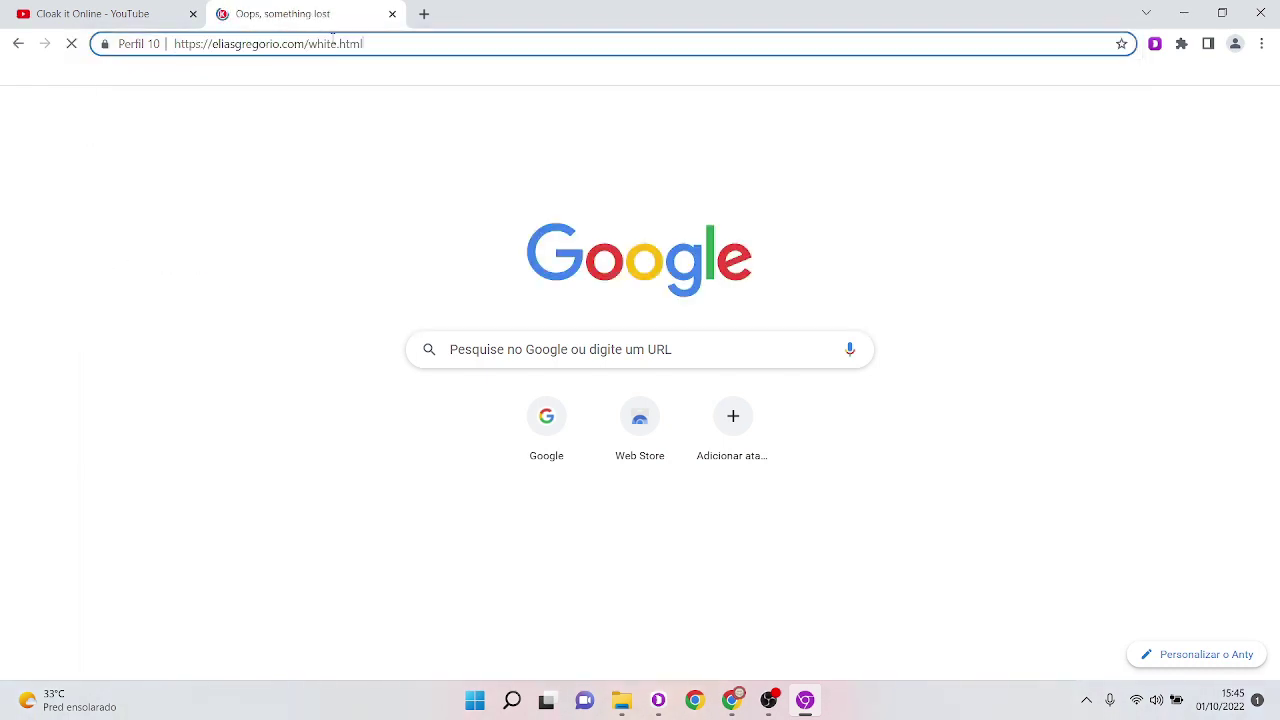
pyautogui.moveTo(310, 44); pyautogui.dragTo(443, 37)
pyautogui.press('BackSpace')
pyautogui.press('BackSpace')
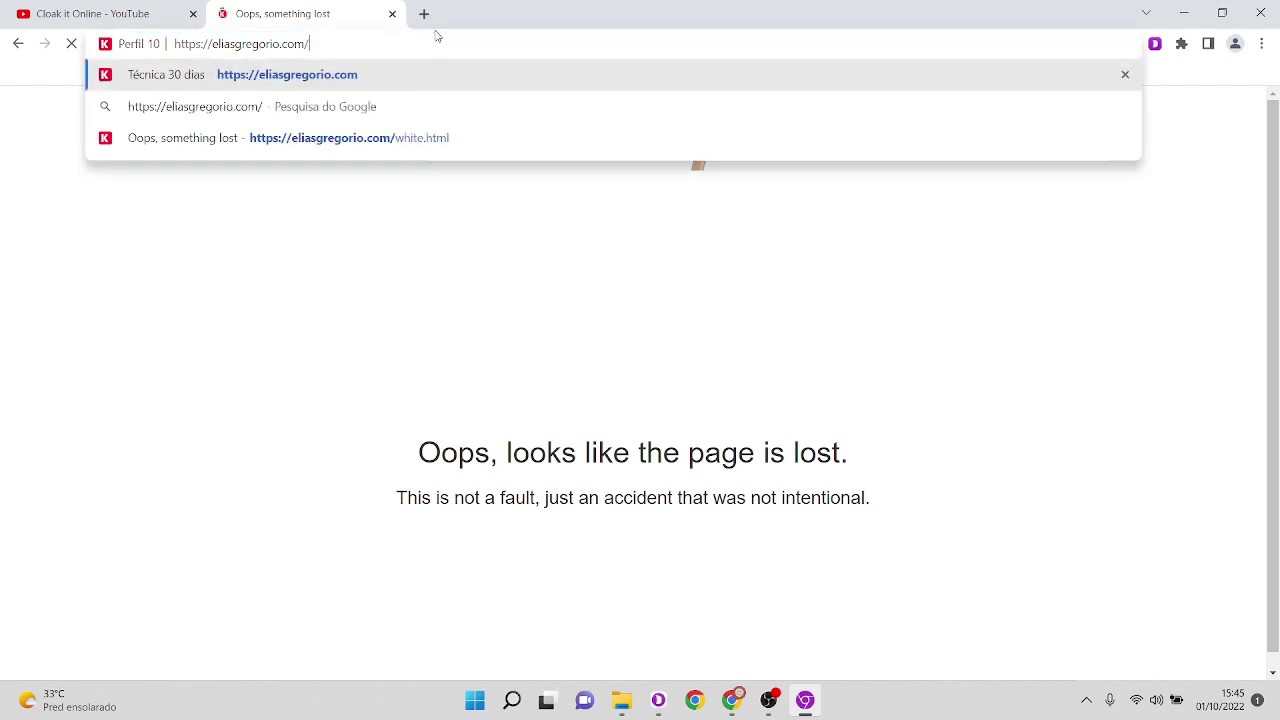
pyautogui.press('Return')
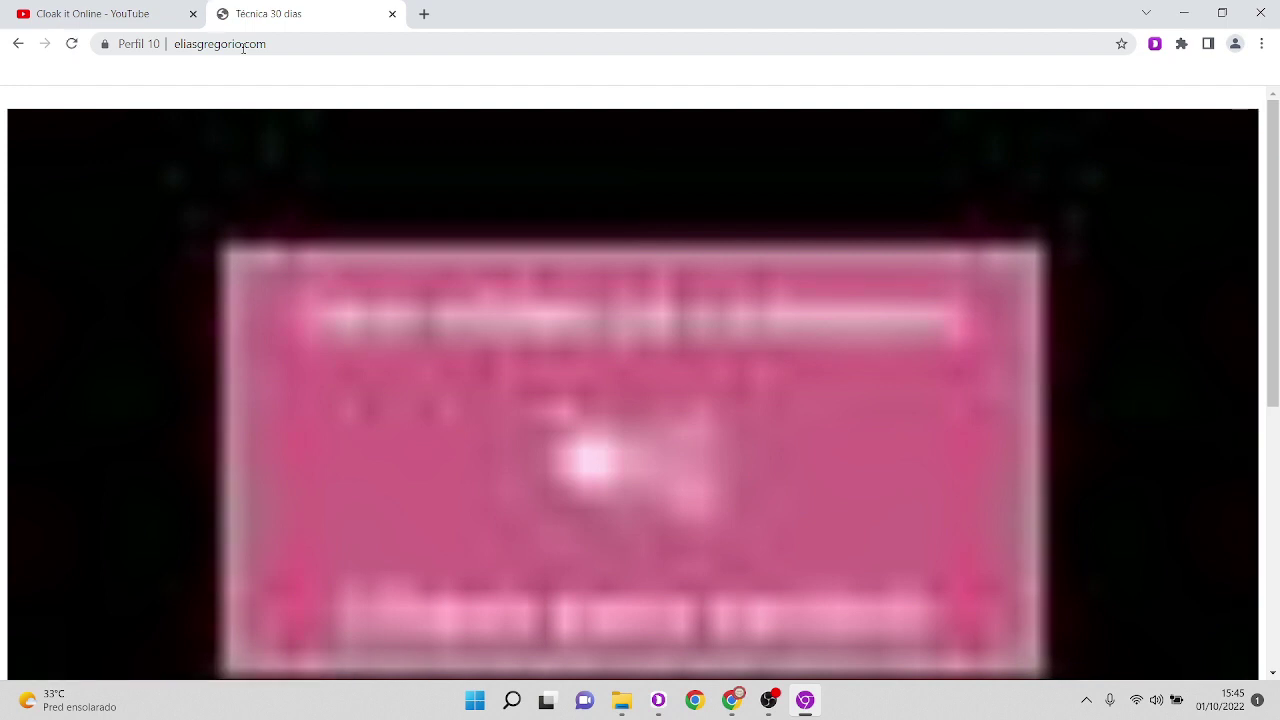
# Step: Examine the Técnica 30 dias page down to its disclaimer, starting and pausing its sales video
pyautogui.moveTo(1273, 195)
pyautogui.mouseDown()
pyautogui.moveTo(1273, 390)
pyautogui.moveTo(1277, 210)
pyautogui.mouseUp()
pyautogui.click(703, 416)
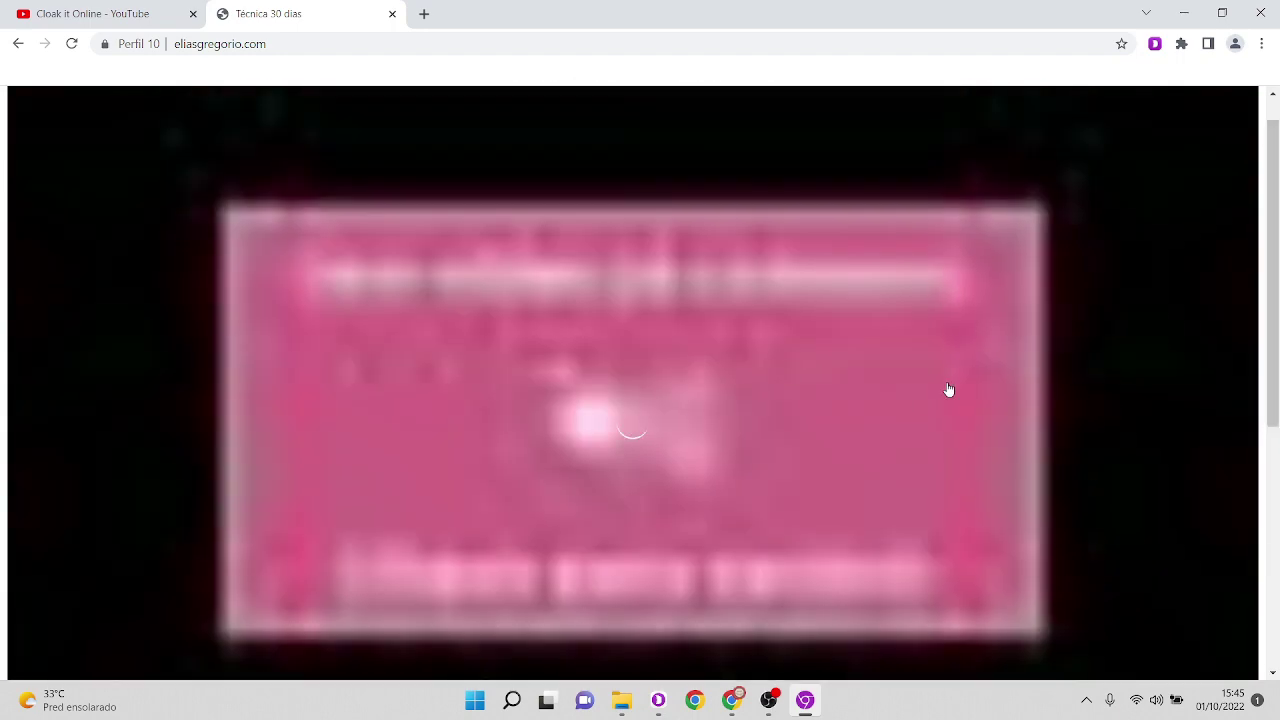
pyautogui.scroll(-5, 657, 423)
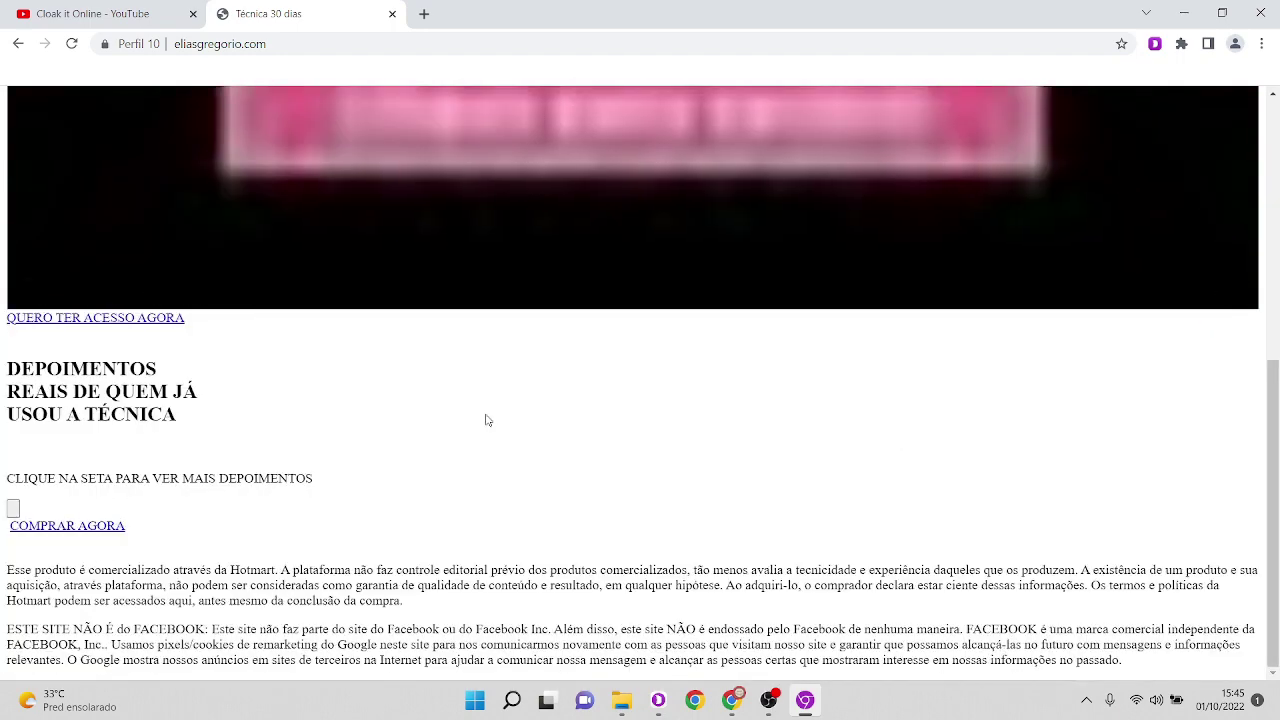
pyautogui.scroll(2, 577, 314)
pyautogui.scroll(1, 657, 366)
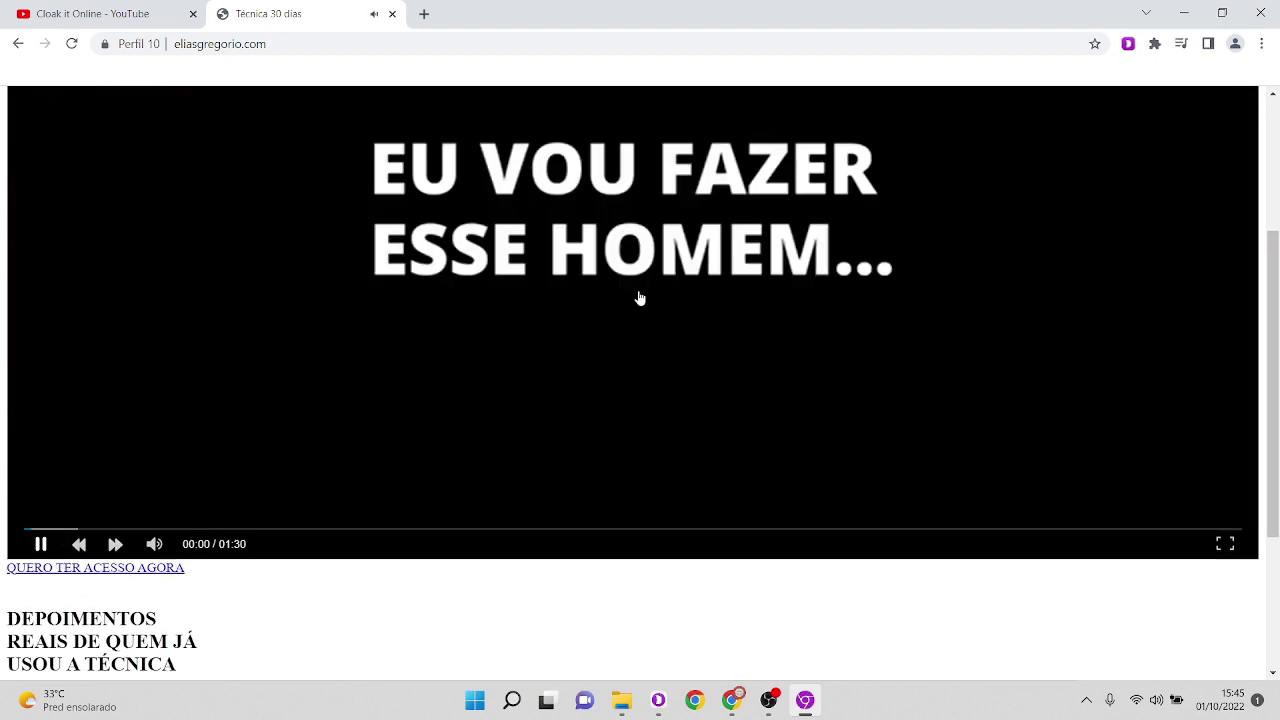
pyautogui.click(641, 298)
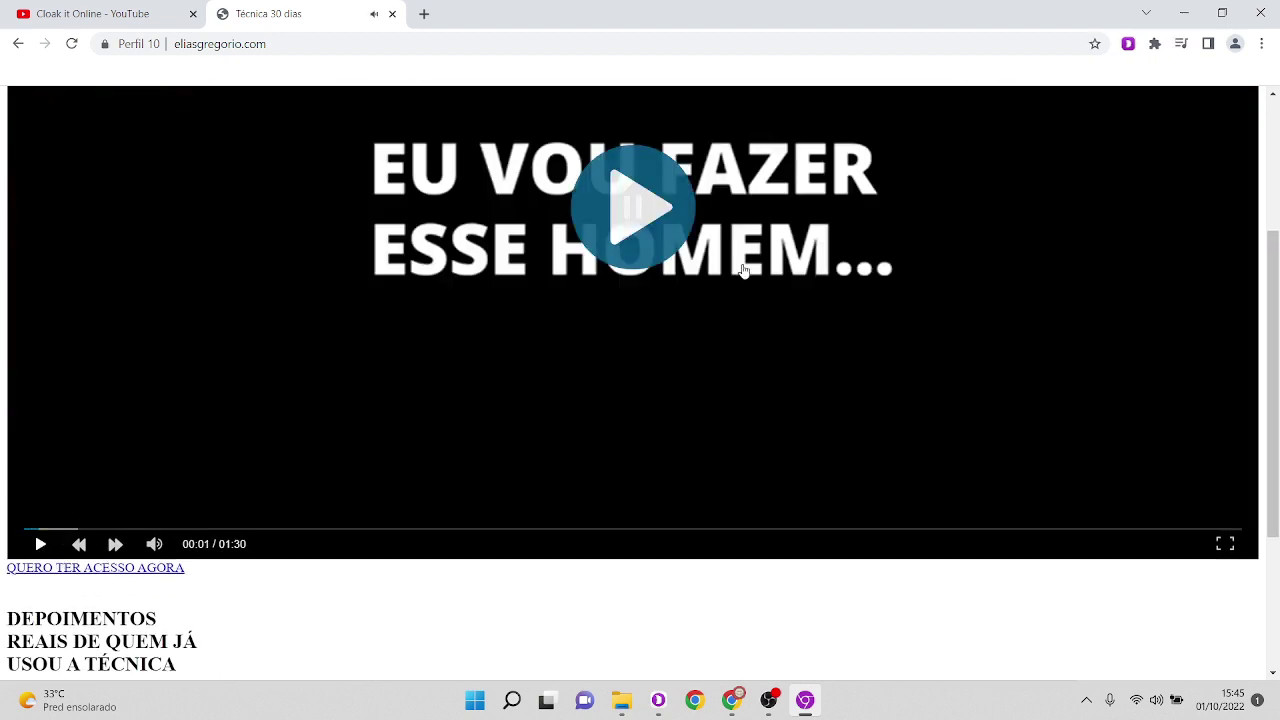
pyautogui.scroll(3, 894, 251)
pyautogui.scroll(-3, 580, 277)
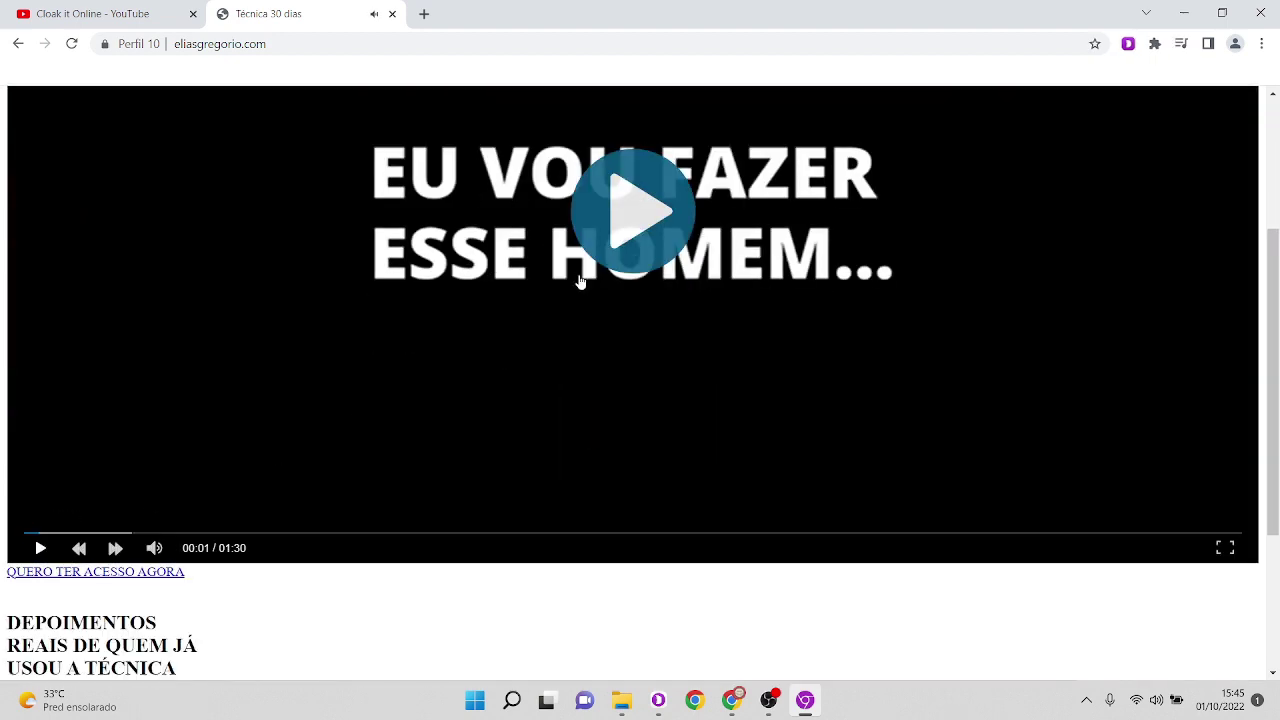
pyautogui.scroll(3, 1160, 214)
pyautogui.moveTo(1274, 193); pyautogui.dragTo(1277, 585)
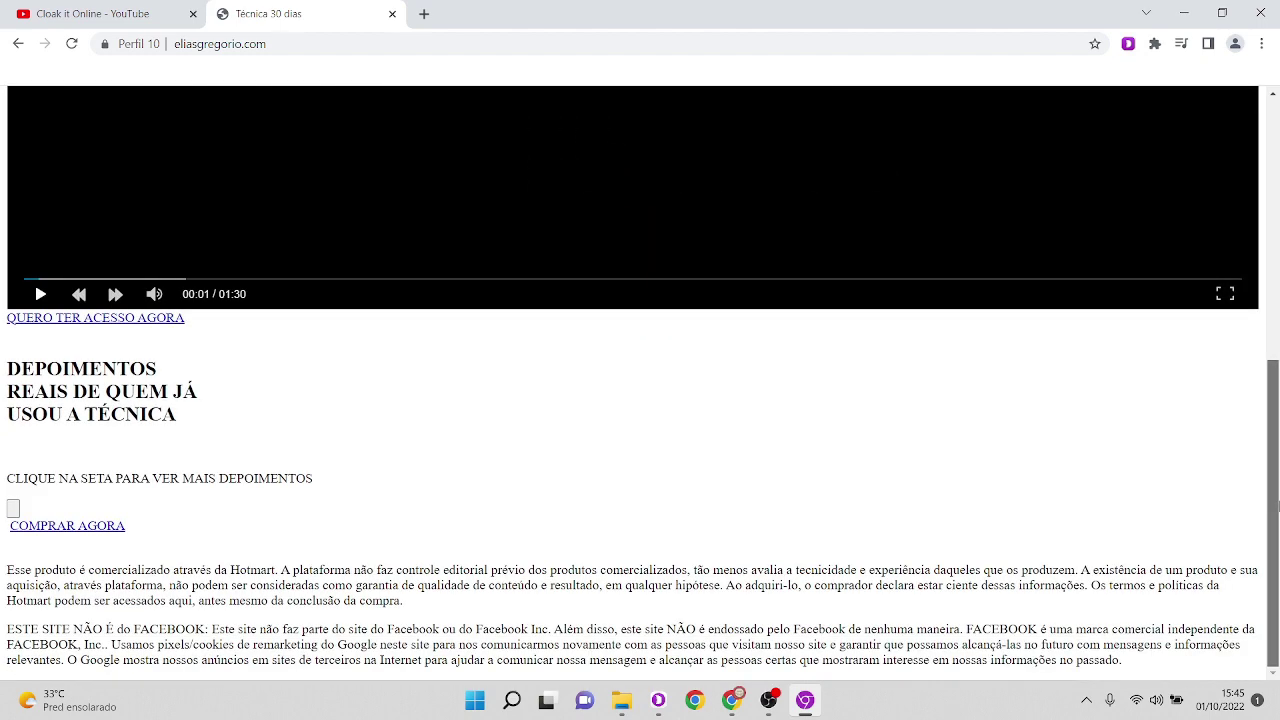
# Step: Reload the Técnica 30 dias page and open the developer tools on it
pyautogui.click(71, 43)
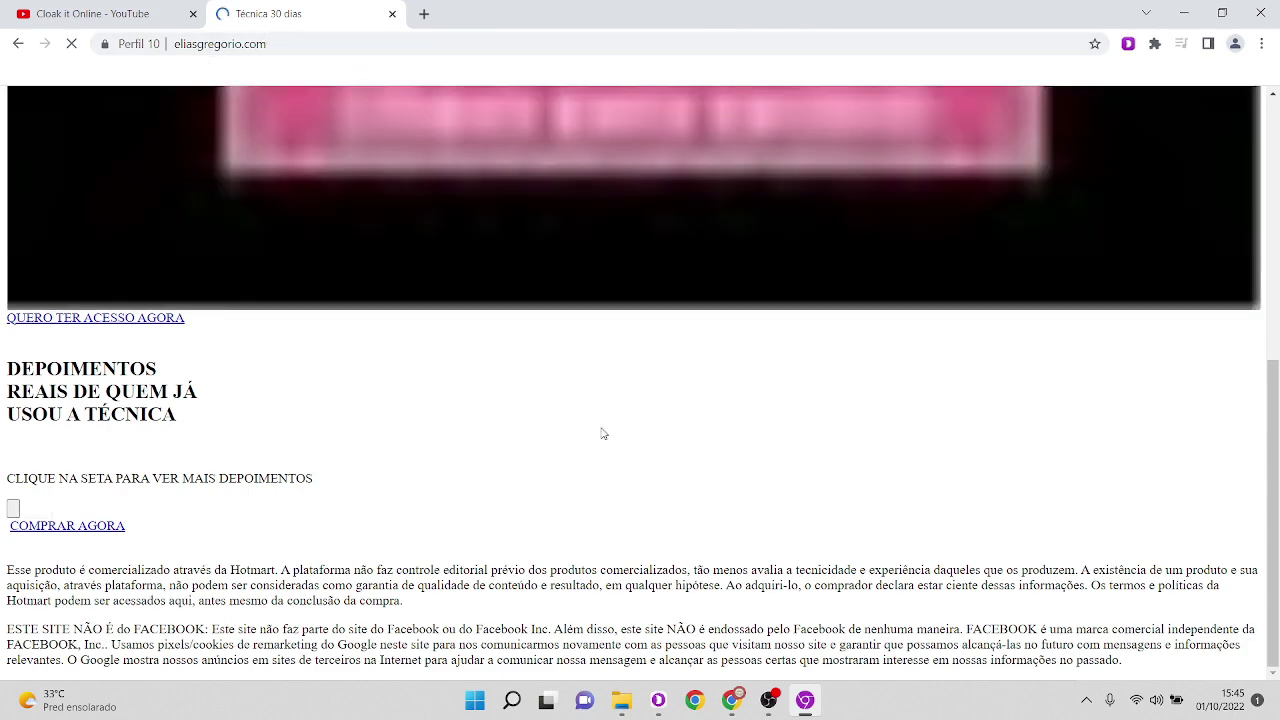
pyautogui.rightClick(601, 433)
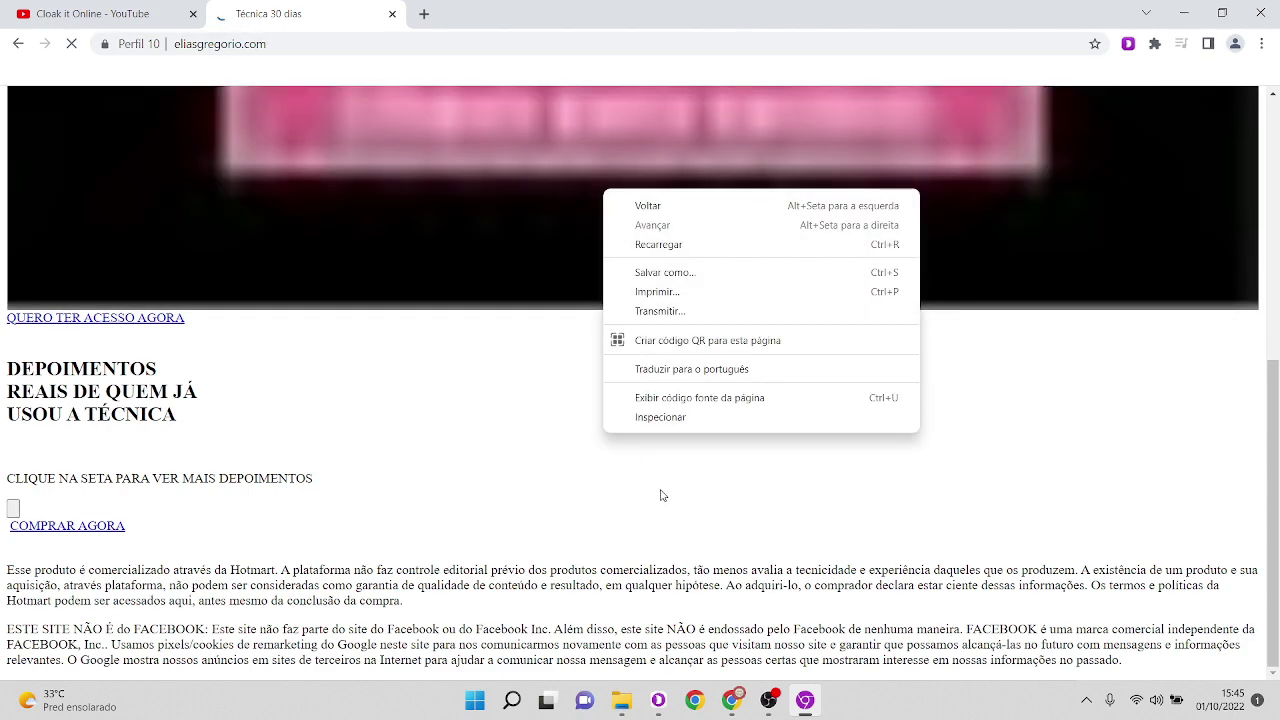
pyautogui.click(695, 417)
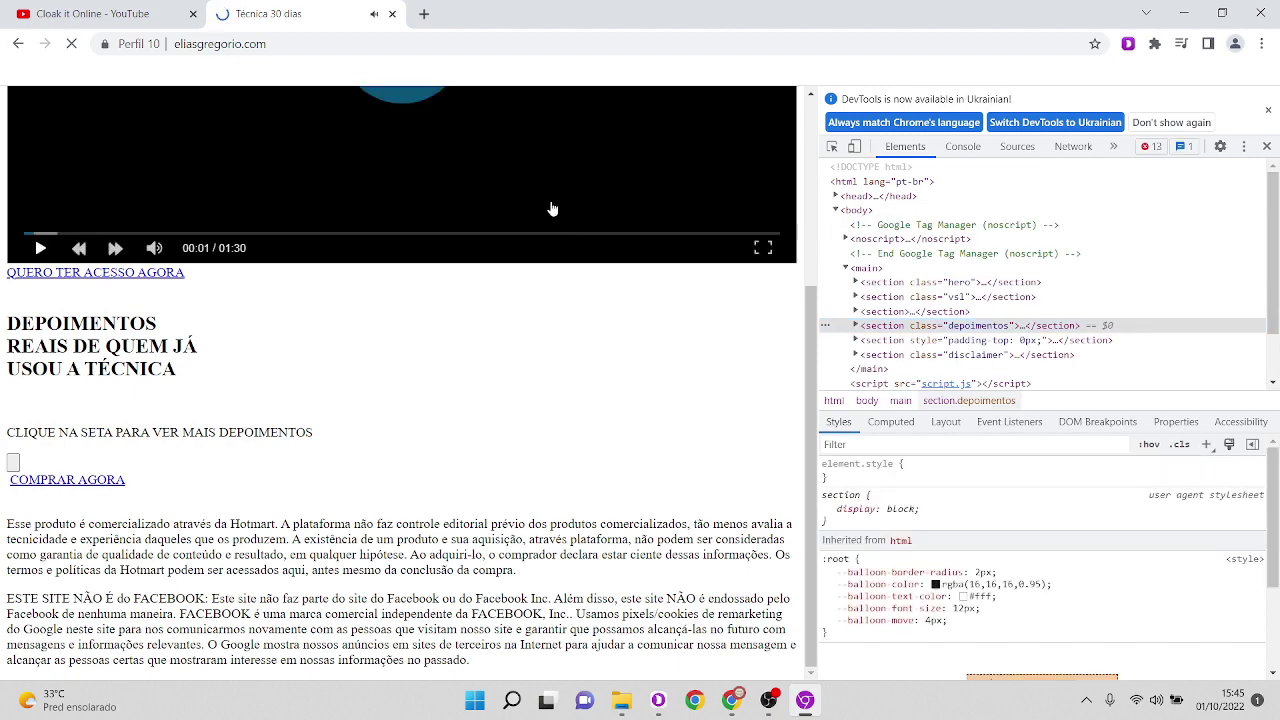
# Step: Emulate an iPhone SE screen in the developer tools, reload the site, and look through the page it serves
pyautogui.moveTo(810, 345); pyautogui.dragTo(802, 153)
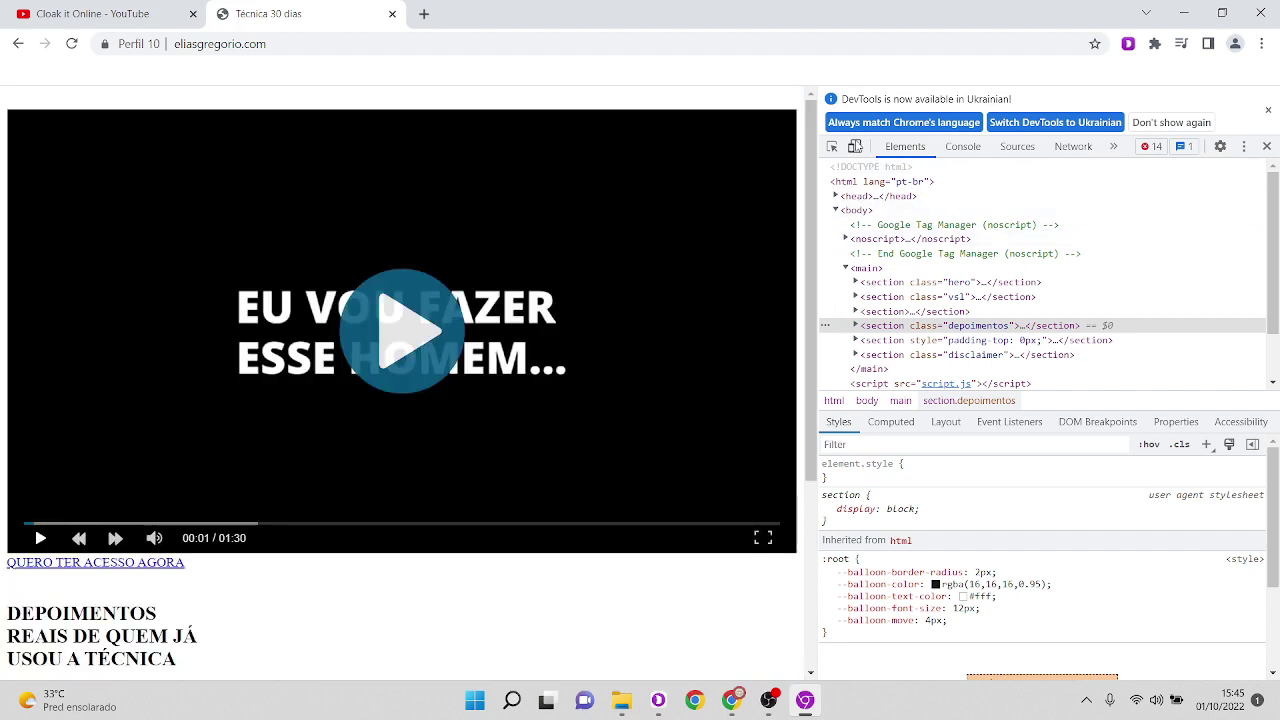
pyautogui.click(854, 146)
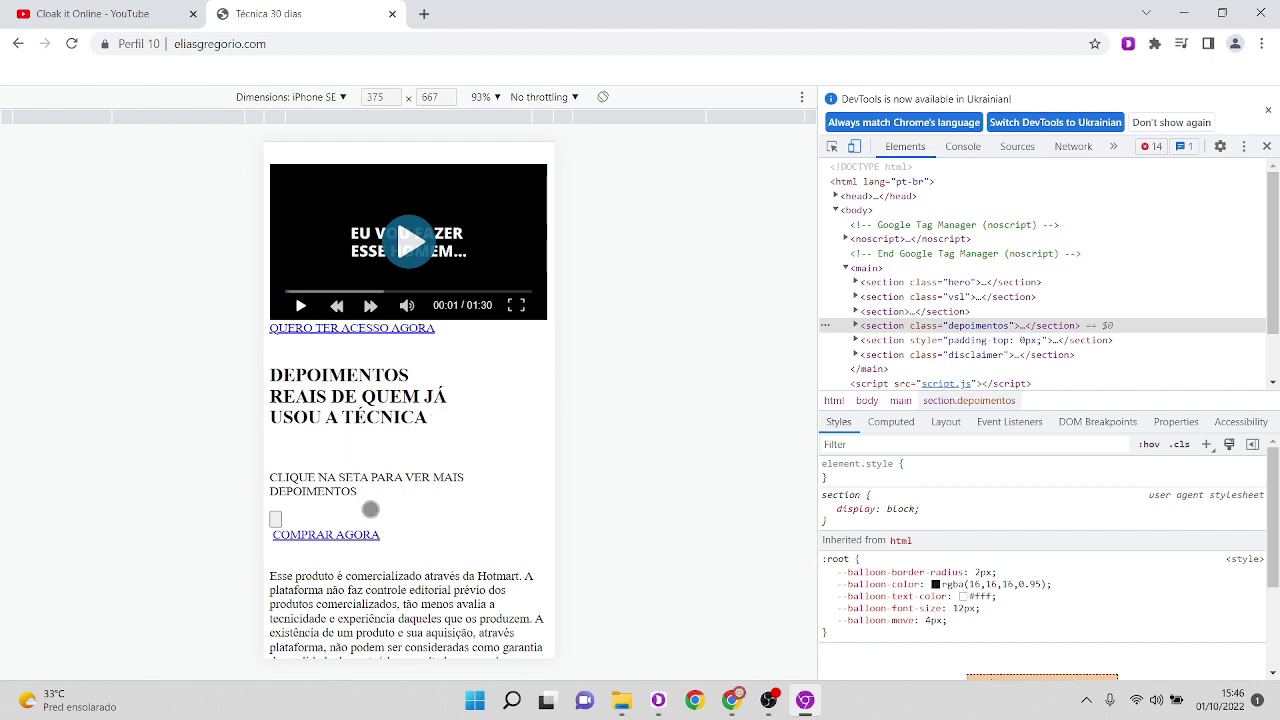
pyautogui.click(71, 44)
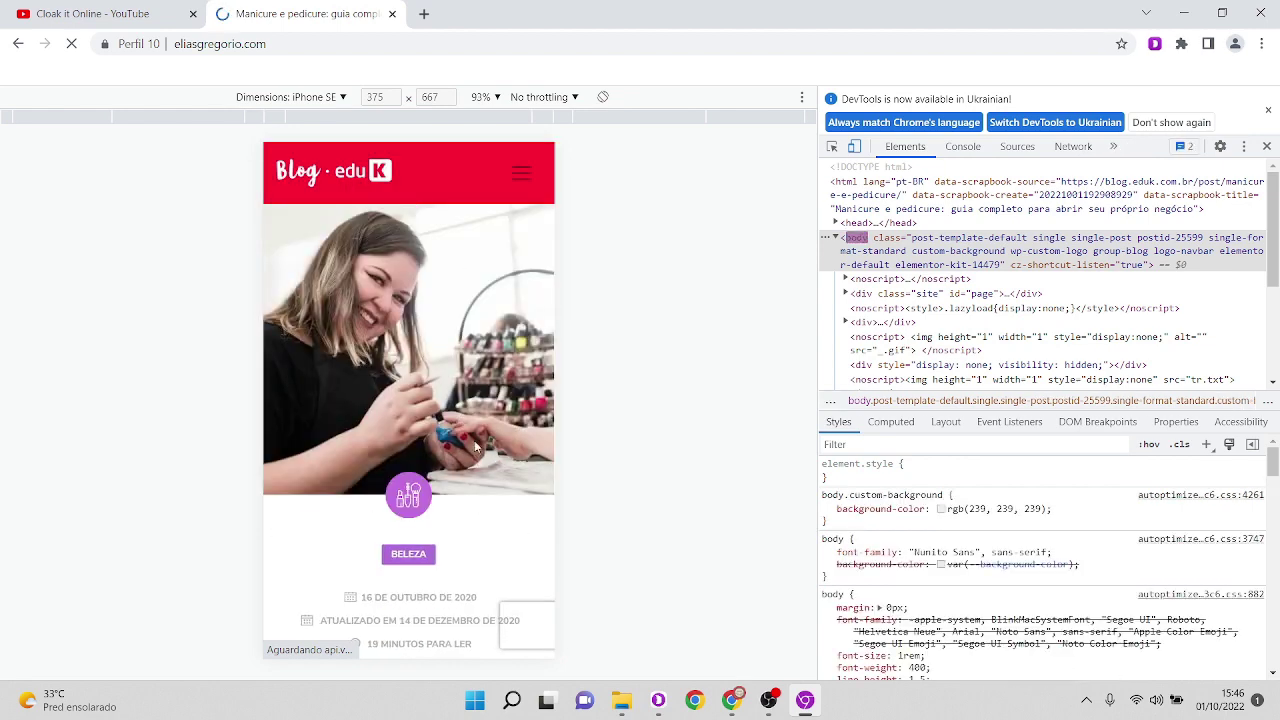
pyautogui.scroll(-5, 462, 345)
pyautogui.scroll(-6, 458, 345)
pyautogui.scroll(10, 423, 314)
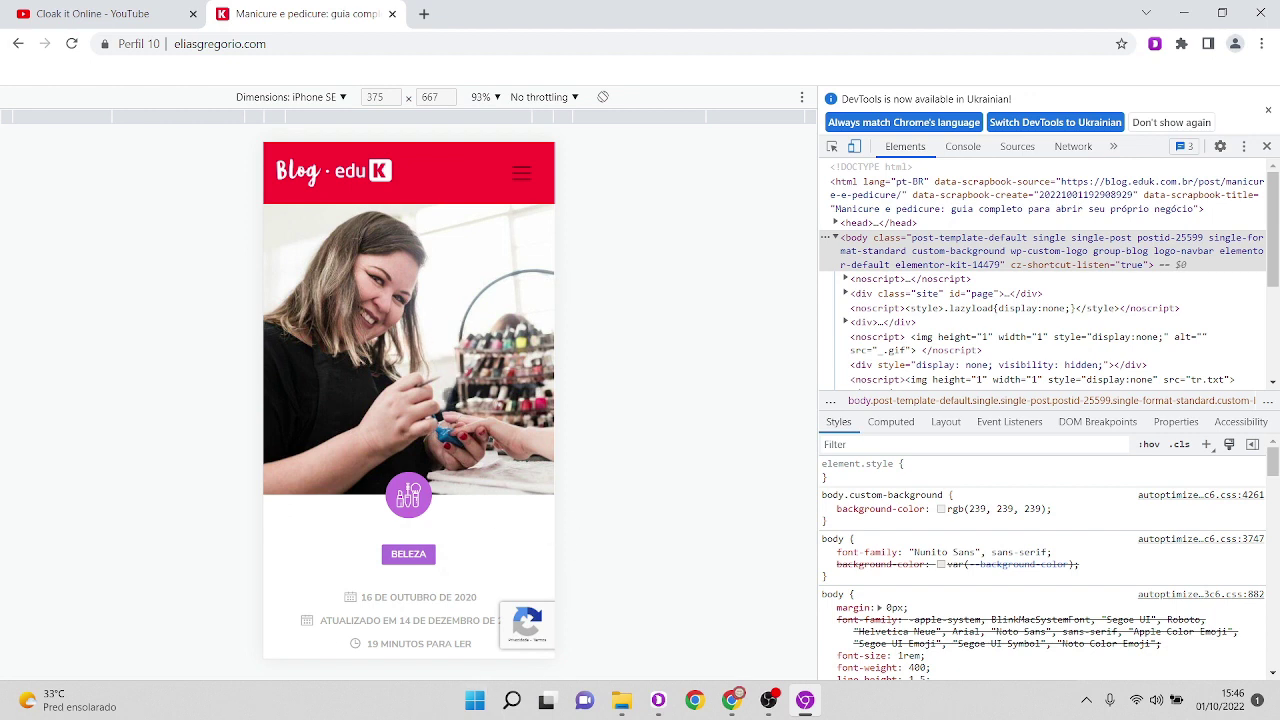
# Step: Turn off the device emulation, close the developer tools, and reload the site to check its desktop version
pyautogui.hotkey('ctrl', 'shift', 'm')
pyautogui.click(1269, 110)
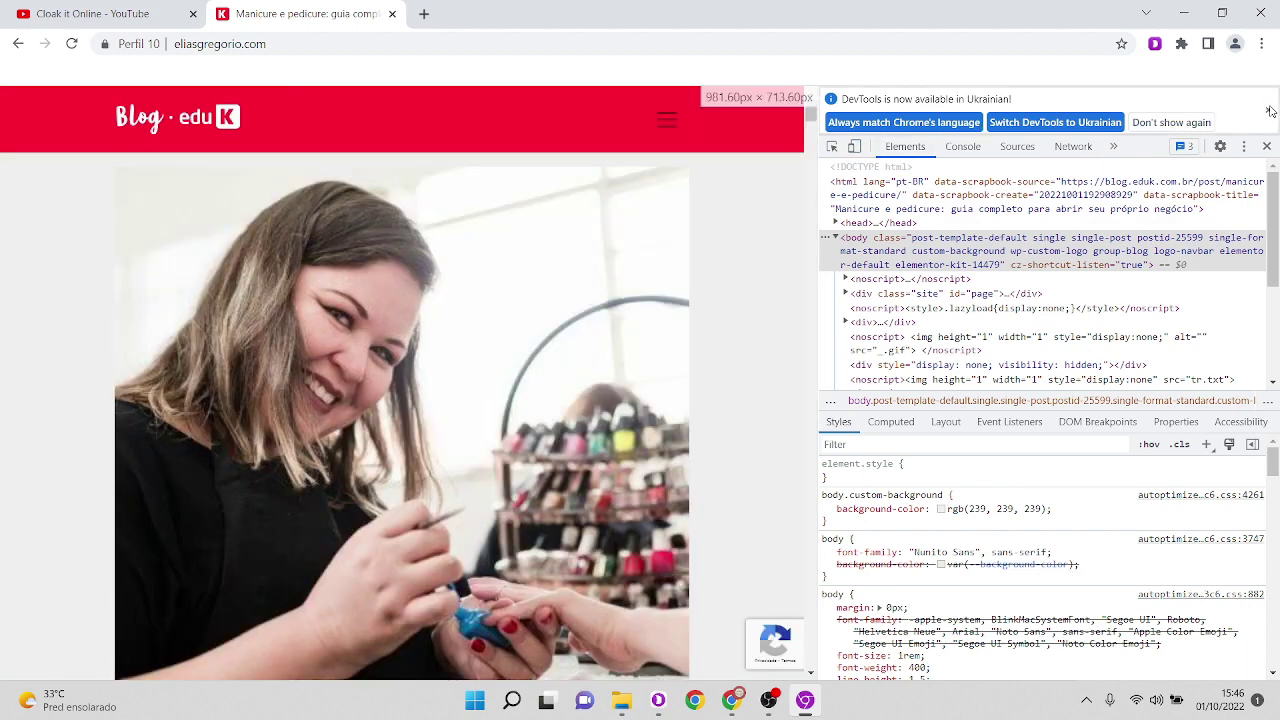
pyautogui.click(1268, 101)
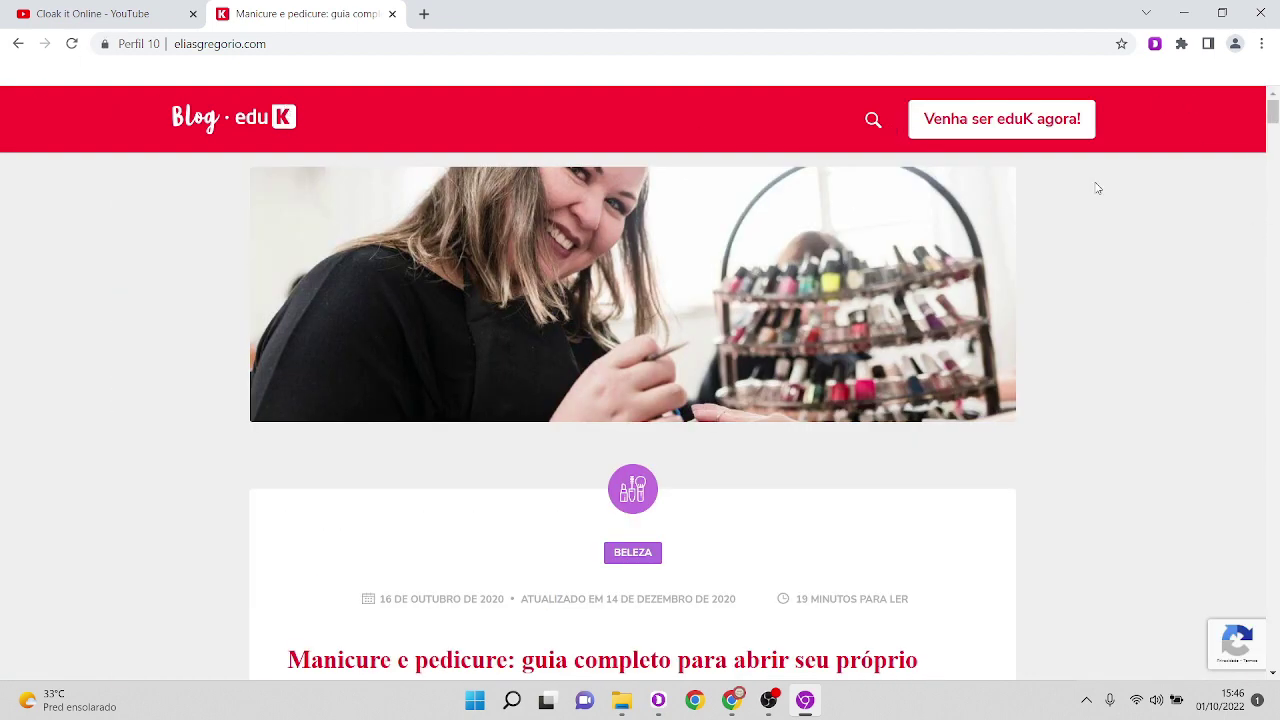
pyautogui.click(71, 45)
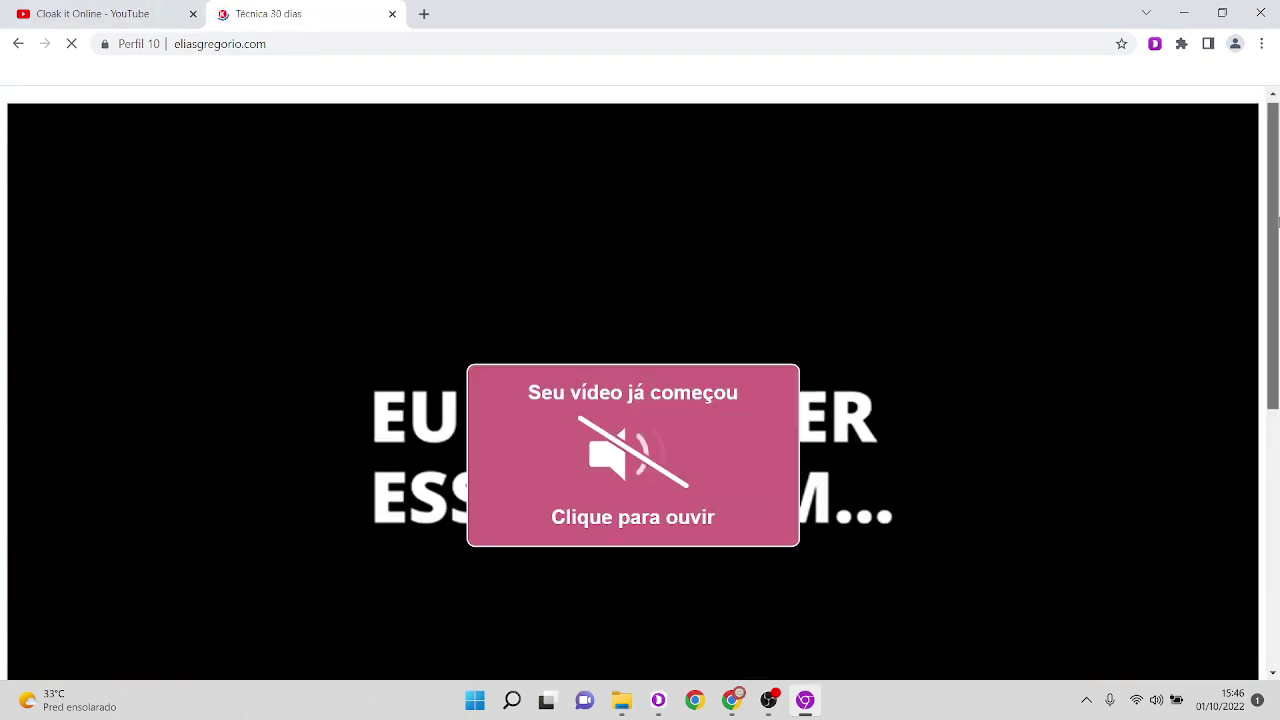
pyautogui.moveTo(1277, 262); pyautogui.dragTo(1277, 152)
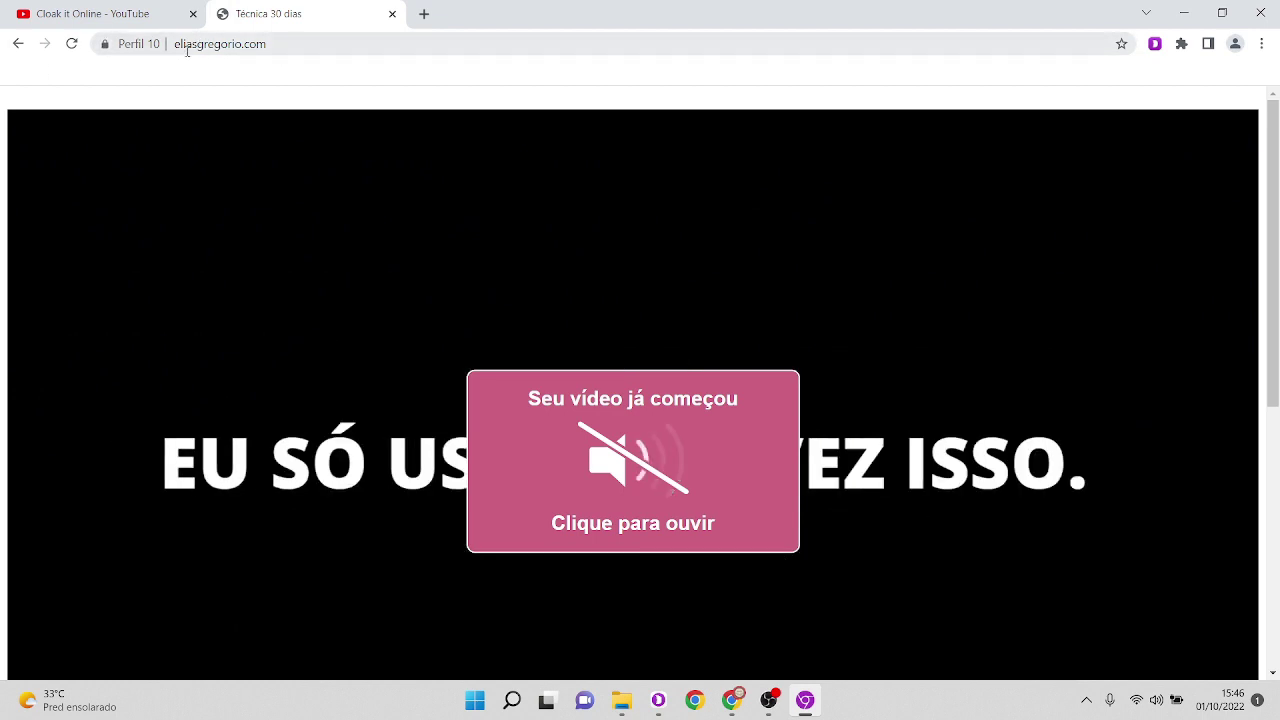
# Step: Open a blank new tab in the Perfil 10 browser and close the site's old tab
pyautogui.click(300, 44)
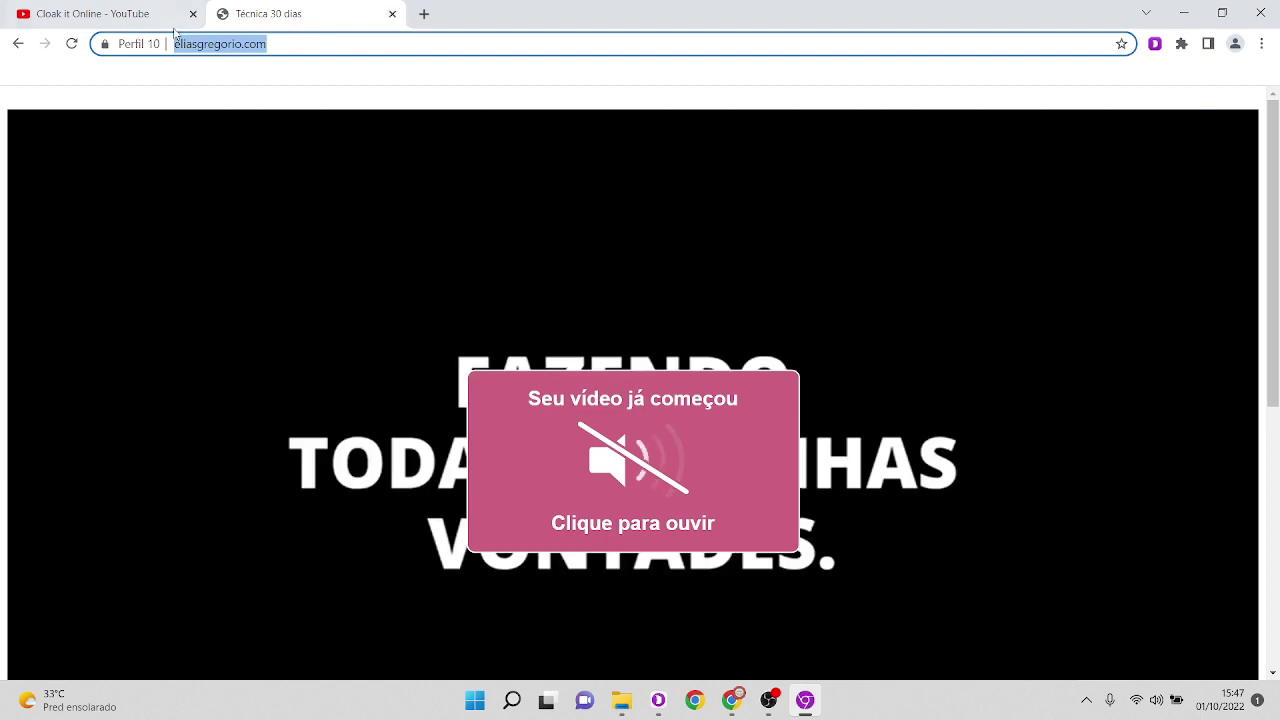
pyautogui.hotkey('ctrl', 't')
pyautogui.click(392, 14)
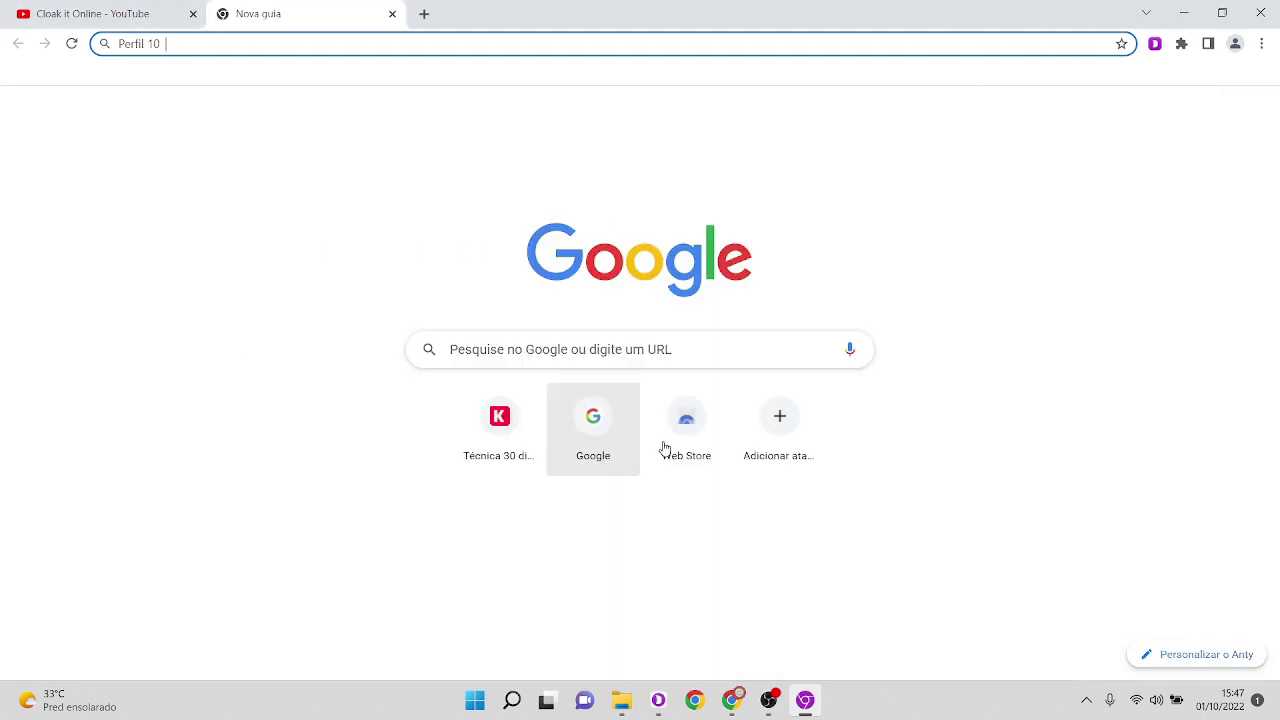
# Step: Switch to Chrome and update the Youtube html campaign in Cloak It so its offer page uses Redirect
pyautogui.click(732, 700)
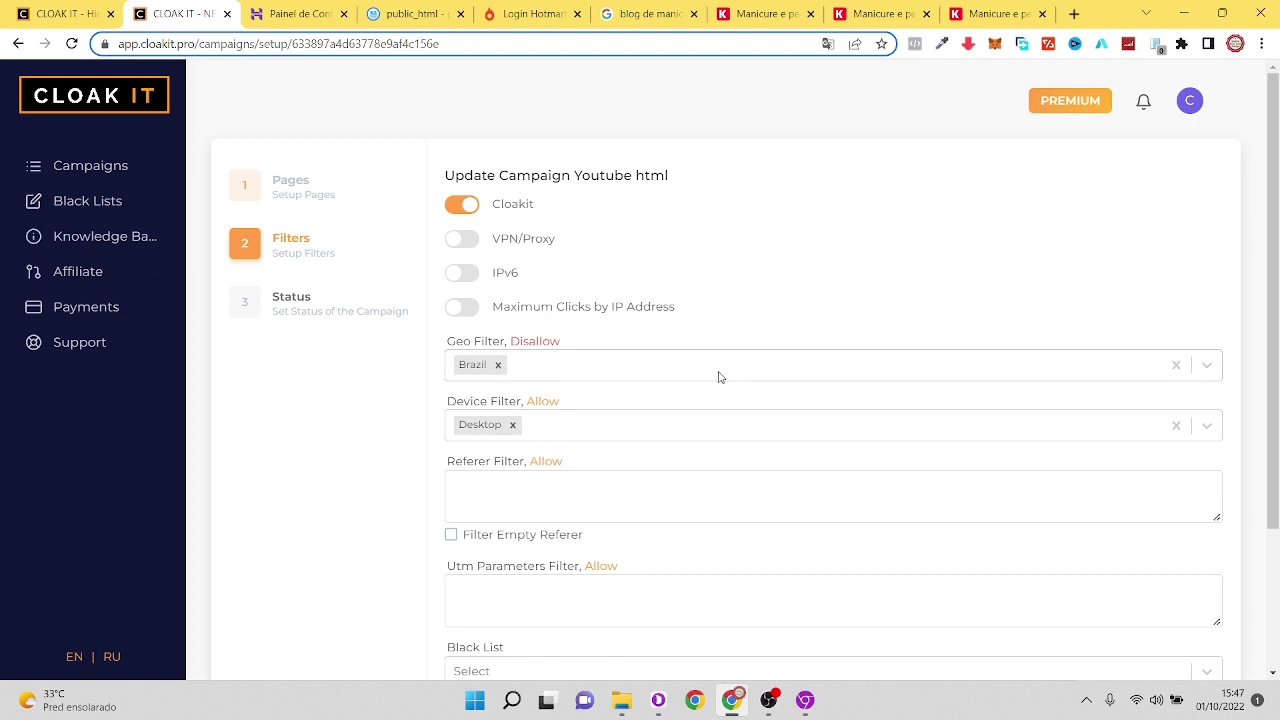
pyautogui.click(279, 191)
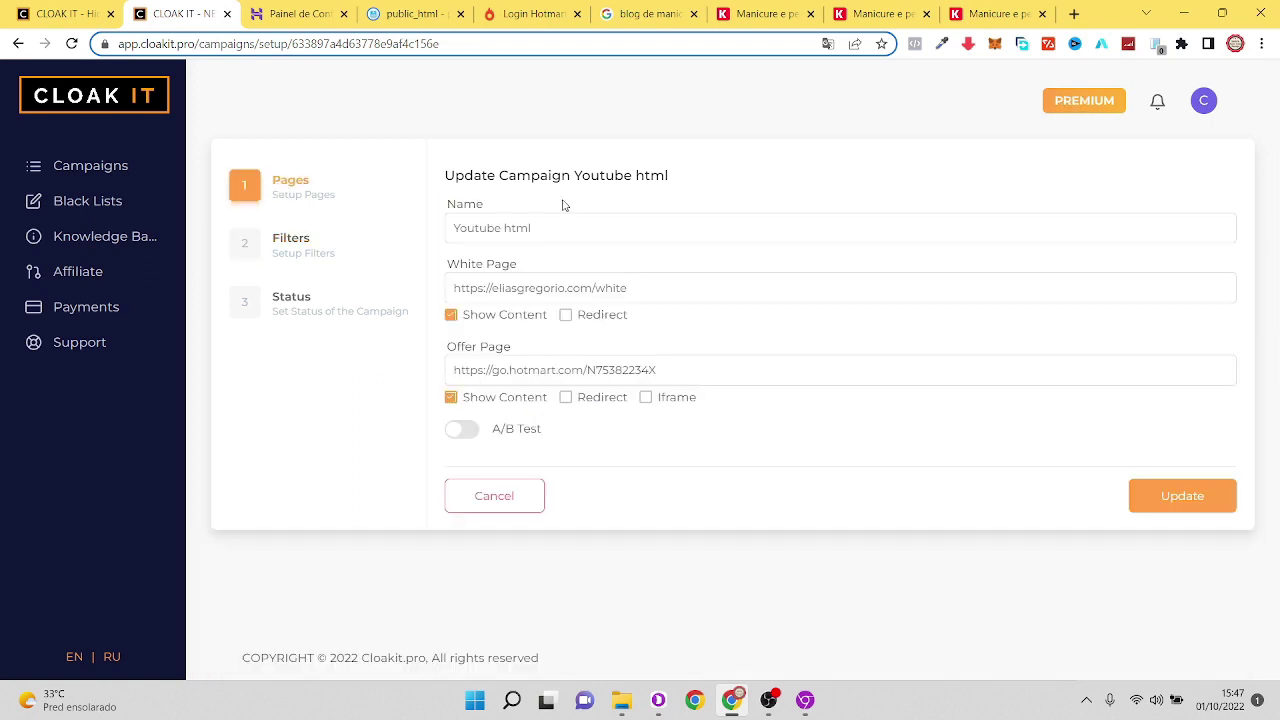
pyautogui.click(566, 398)
pyautogui.click(1175, 500)
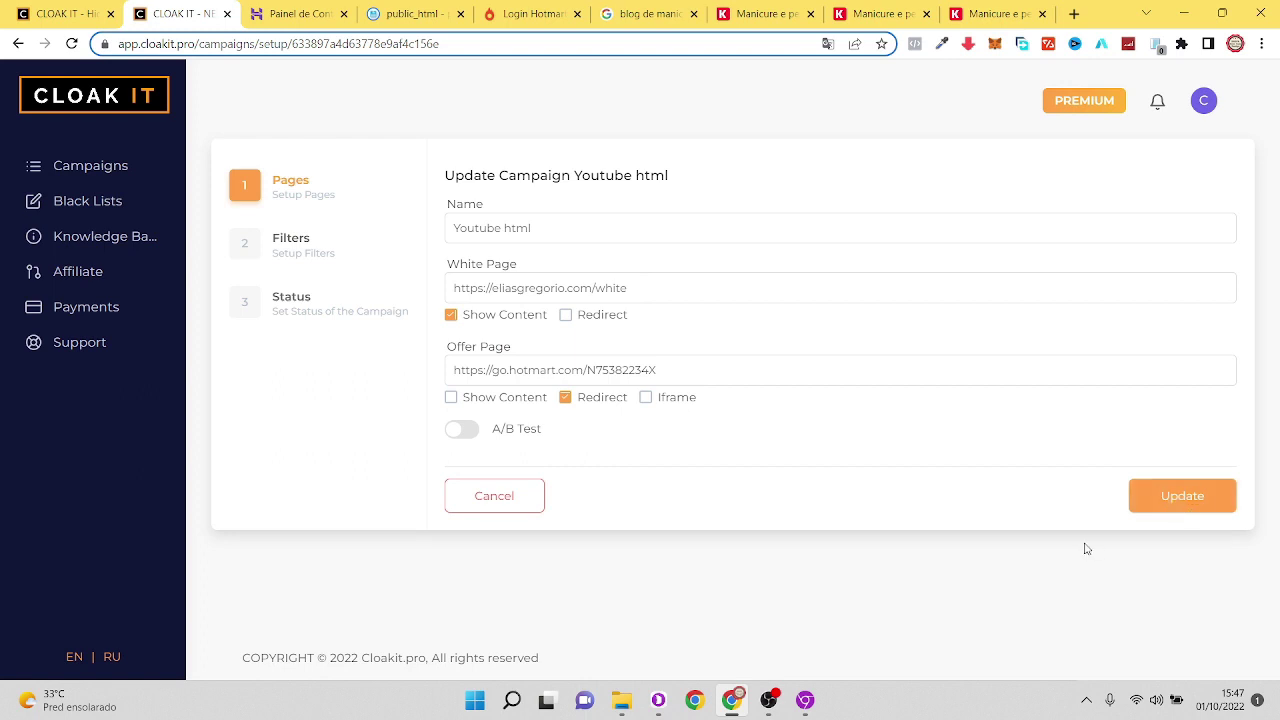
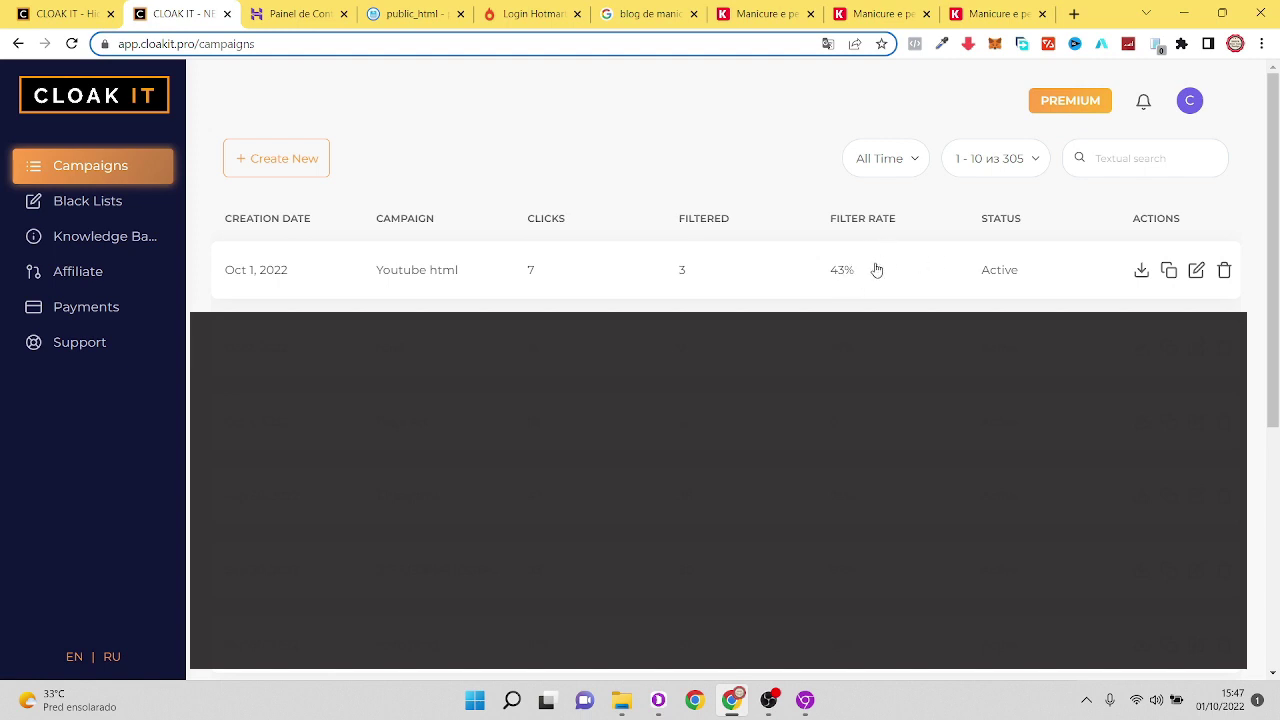
pyautogui.click(876, 270)
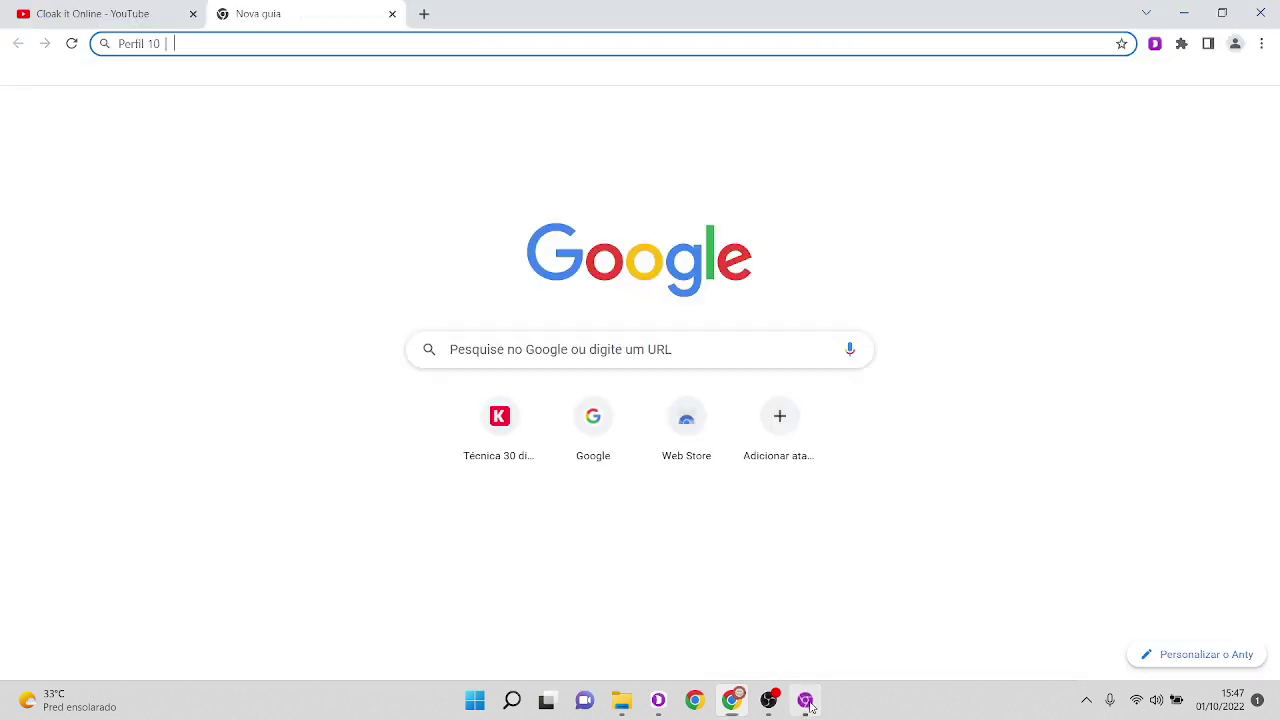
# Step: Switch back to the Perfil 10 browser, load the site's root domain, and inspect the address it redirects to
pyautogui.click(805, 700)
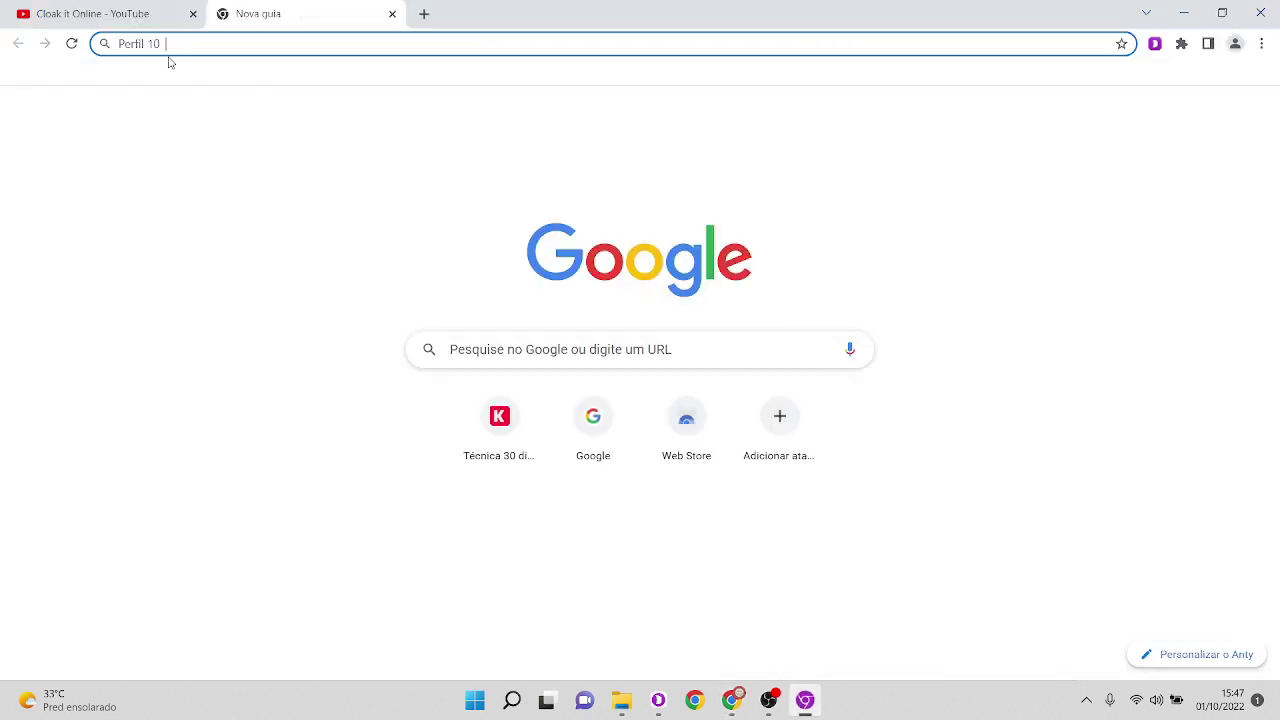
pyautogui.write('e')
pyautogui.press('Return')
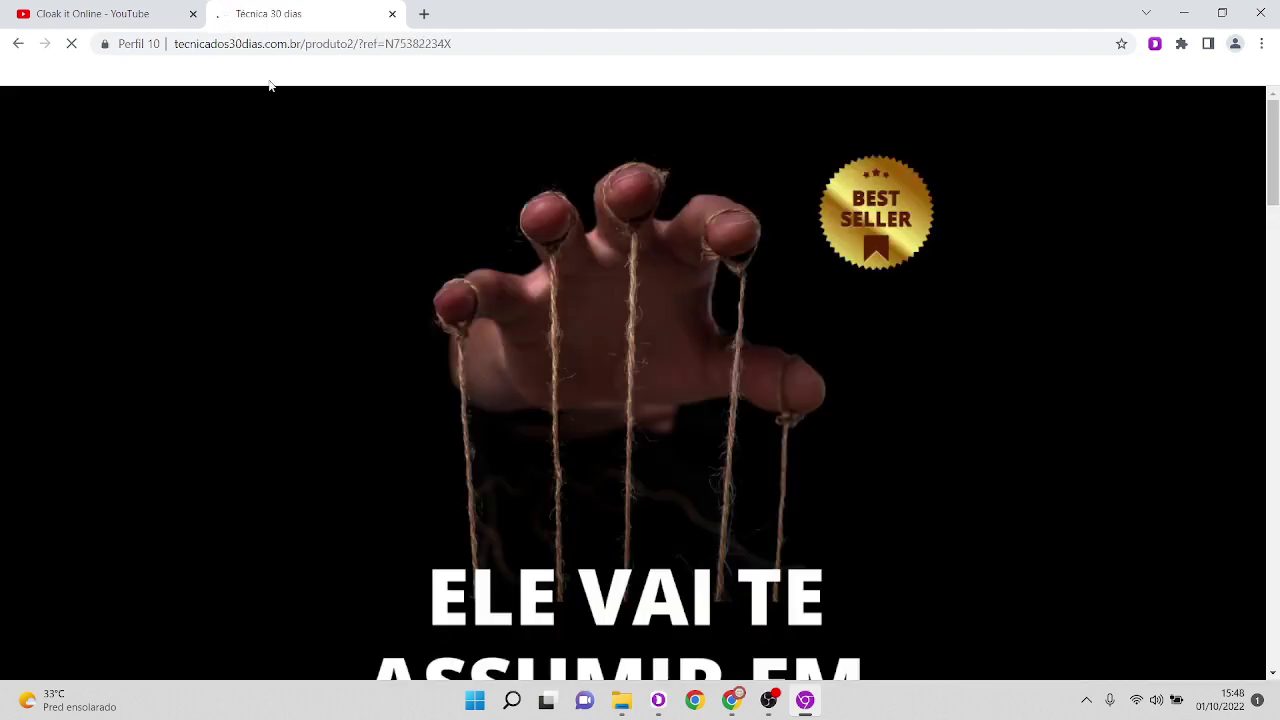
pyautogui.doubleClick(258, 44)
pyautogui.click(234, 50)
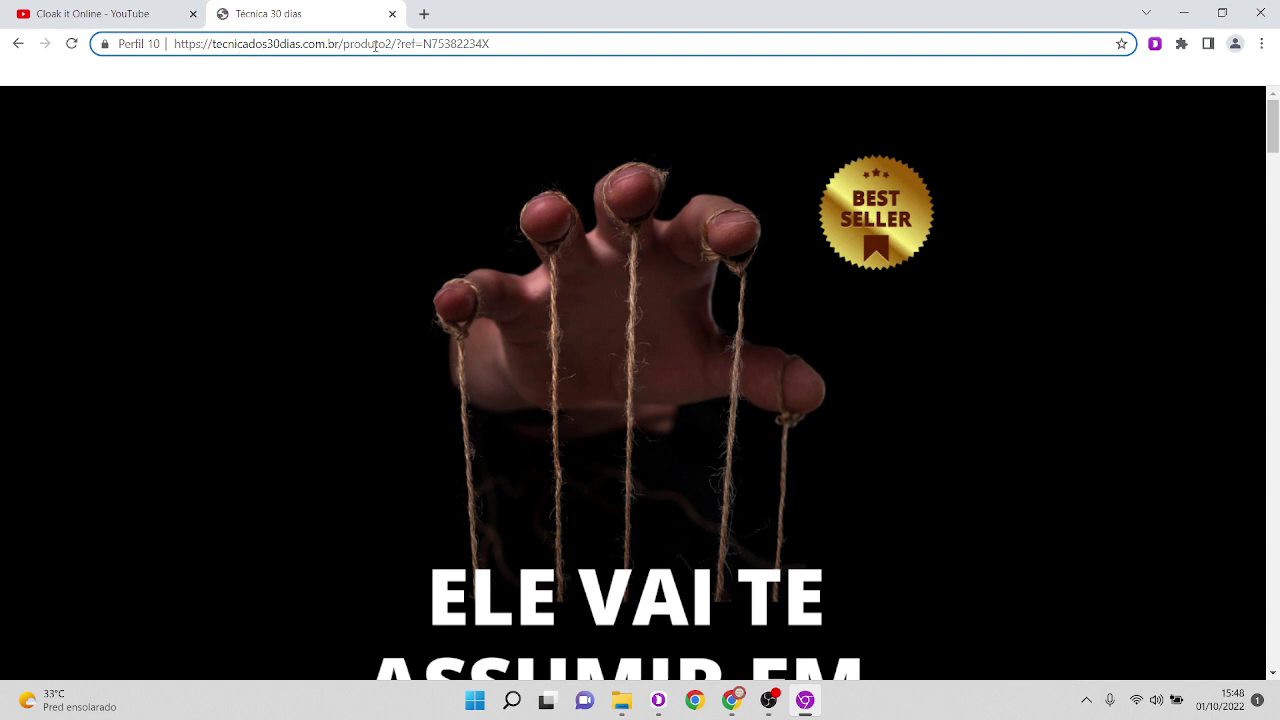
pyautogui.click(256, 203)
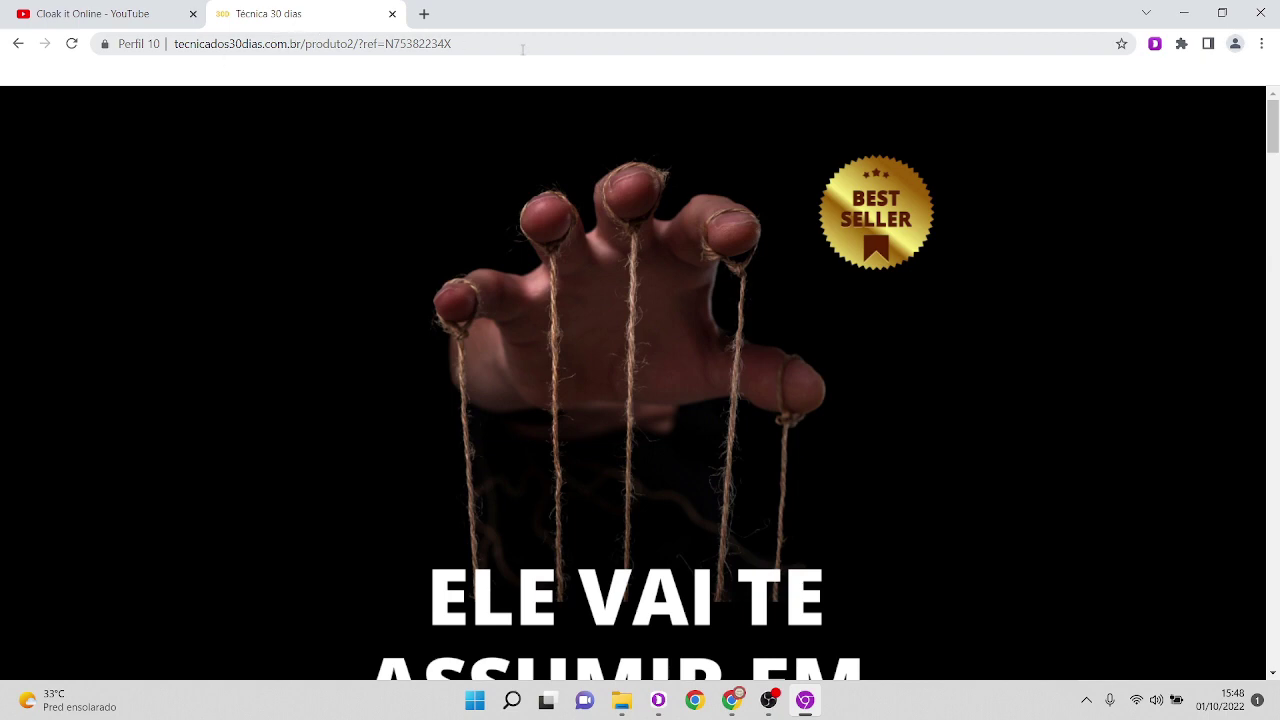
# Step: Examine the Técnica 30 dias offer page on desktop and in the developer tools' iPhone SE emulation
pyautogui.moveTo(1273, 143); pyautogui.dragTo(1273, 252)
pyautogui.rightClick(1126, 288)
pyautogui.click(128, 179)
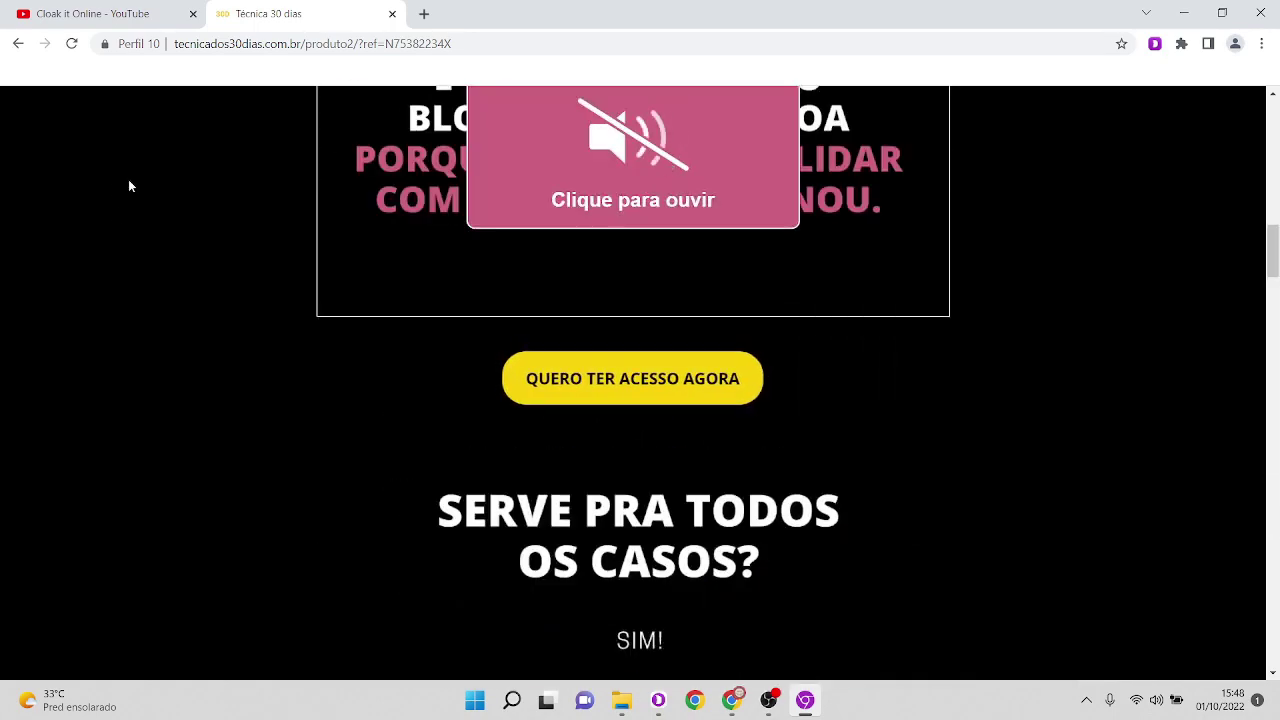
pyautogui.rightClick(111, 219)
pyautogui.click(180, 448)
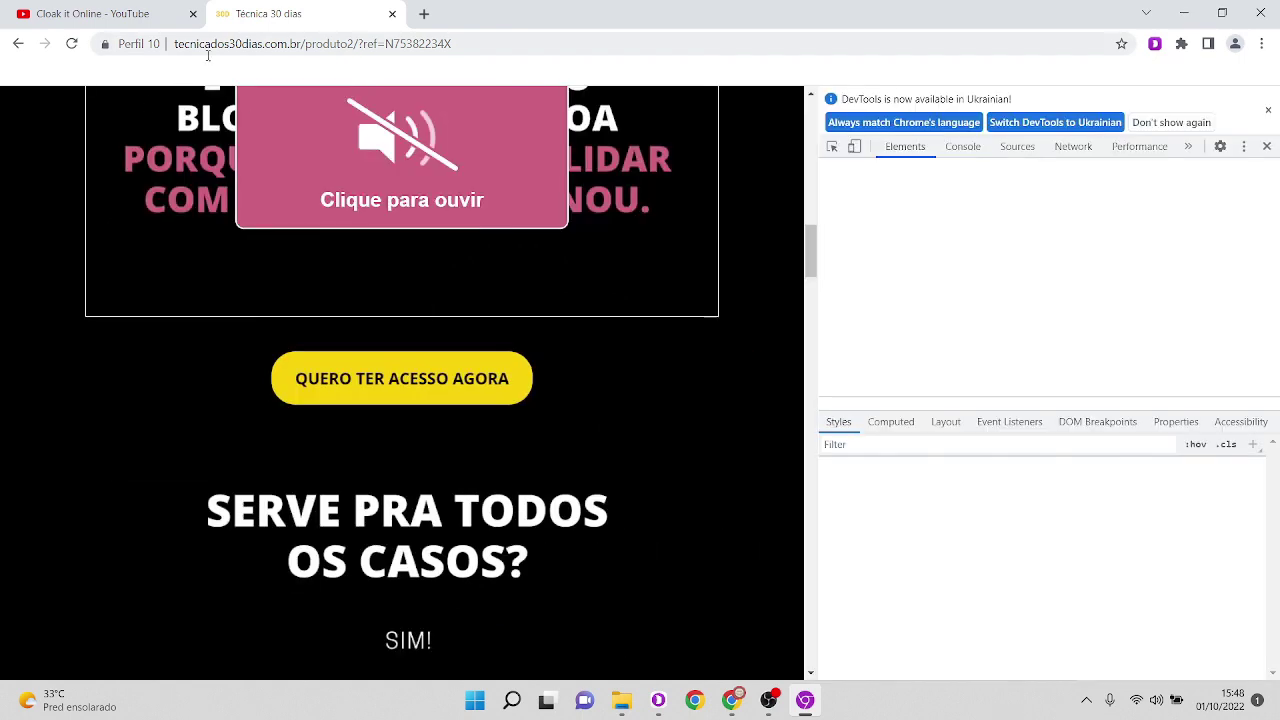
pyautogui.hotkey('ctrl', 'shift', 'm')
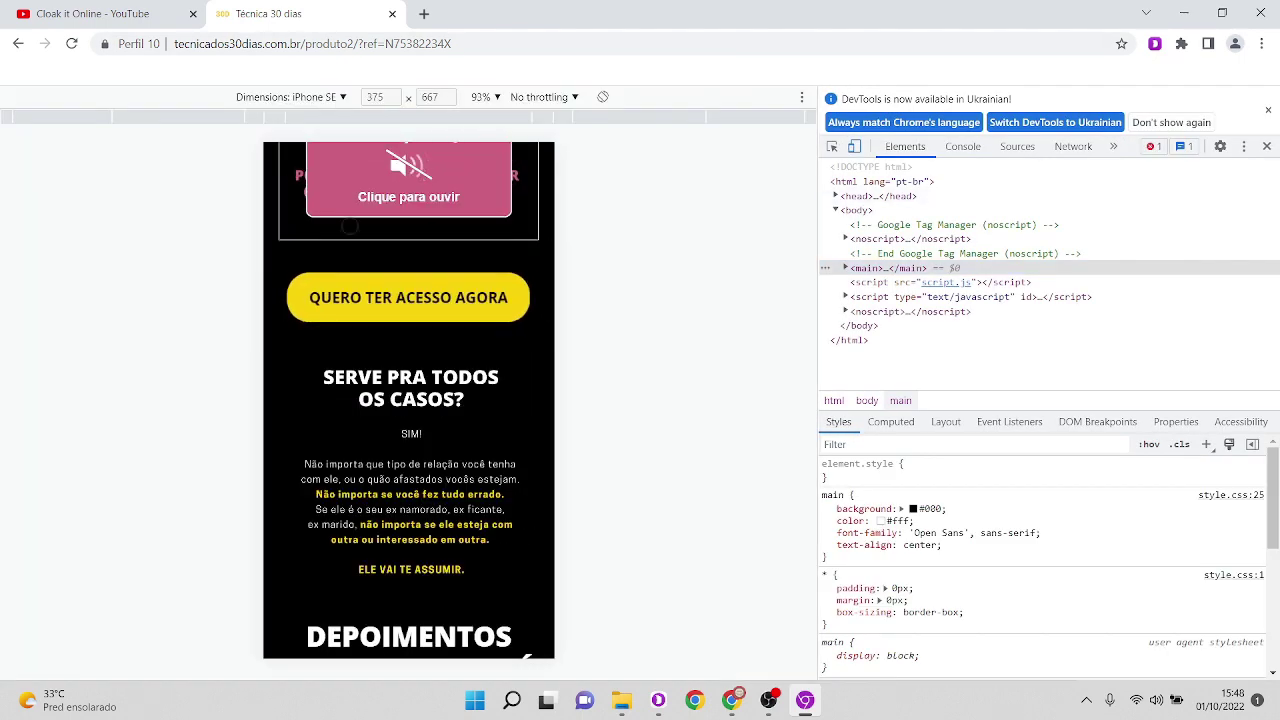
pyautogui.scroll(10, 328, 187)
# Step: Load the site's root domain again under the iPhone SE emulation and look through the page it serves
pyautogui.click(340, 45)
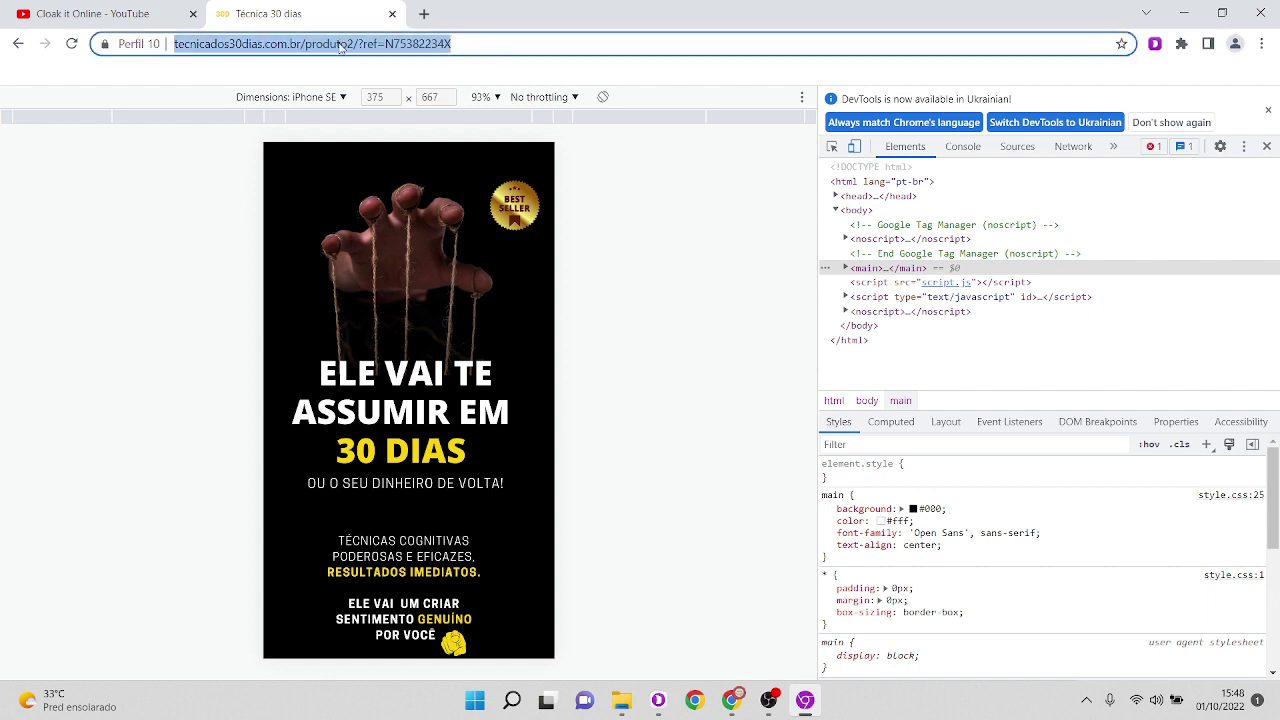
pyautogui.write('elias')
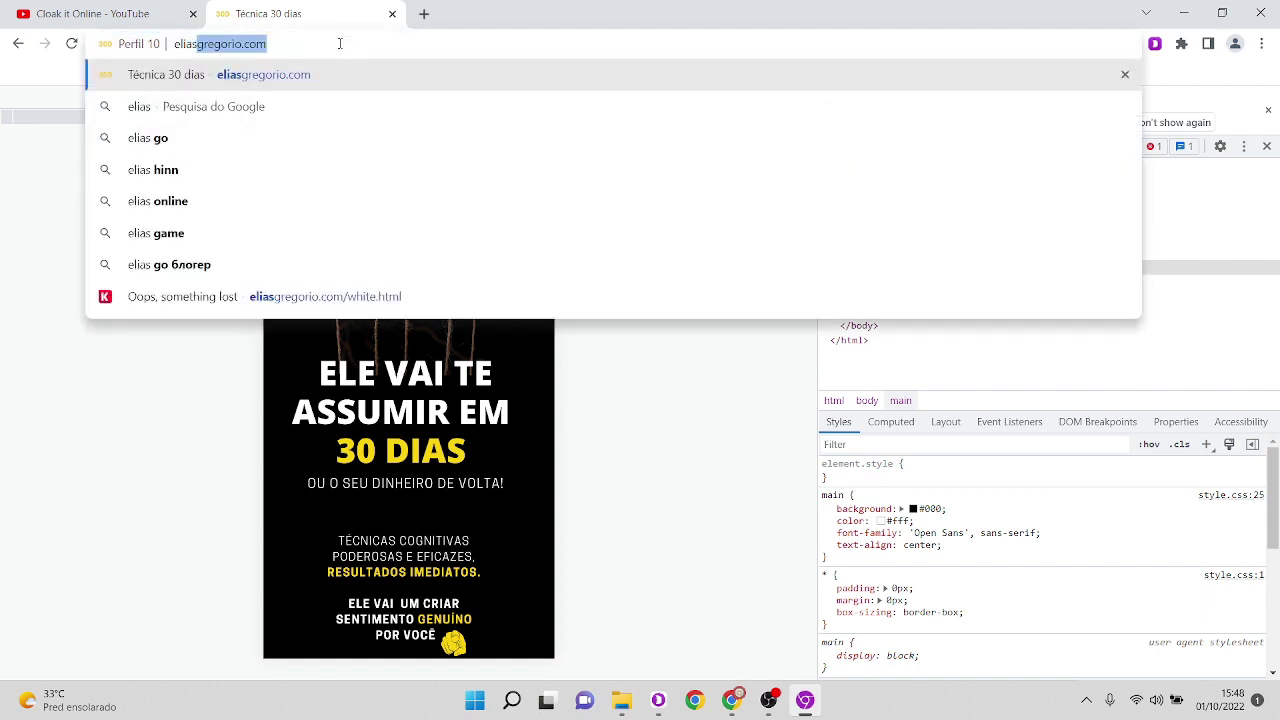
pyautogui.press('Return')
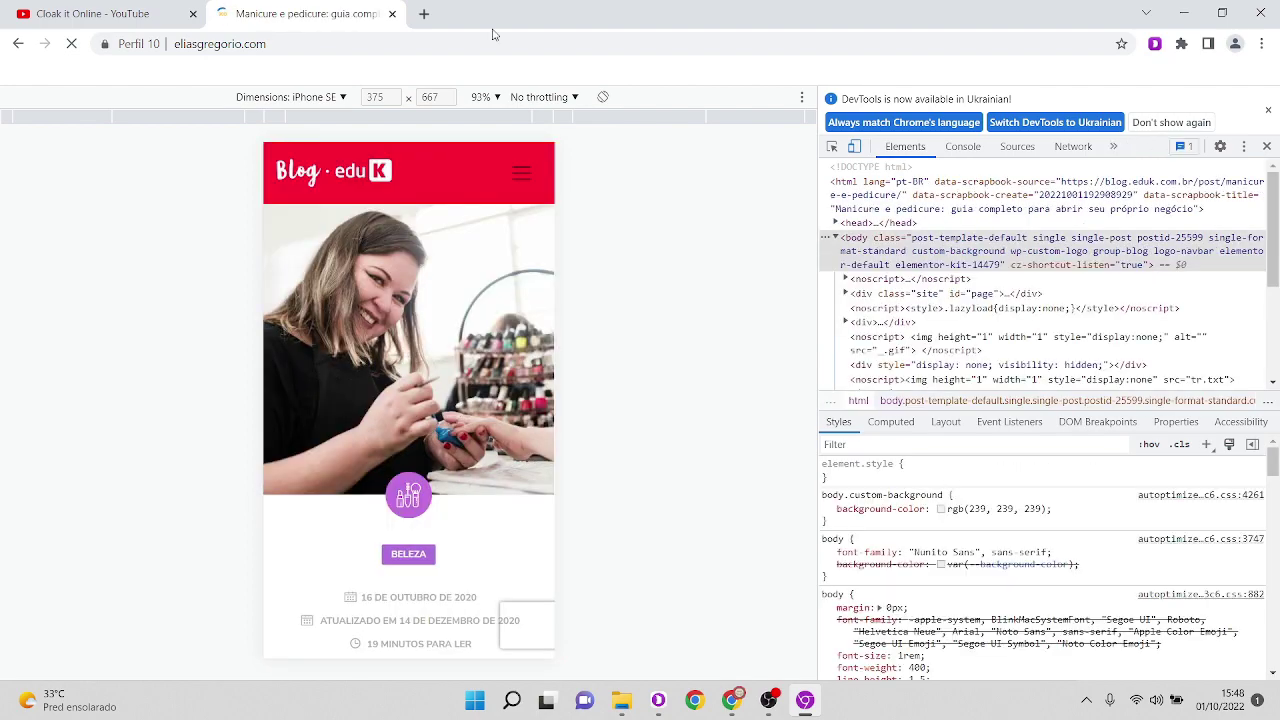
pyautogui.scroll(-5, 527, 566)
pyautogui.scroll(10, 527, 566)
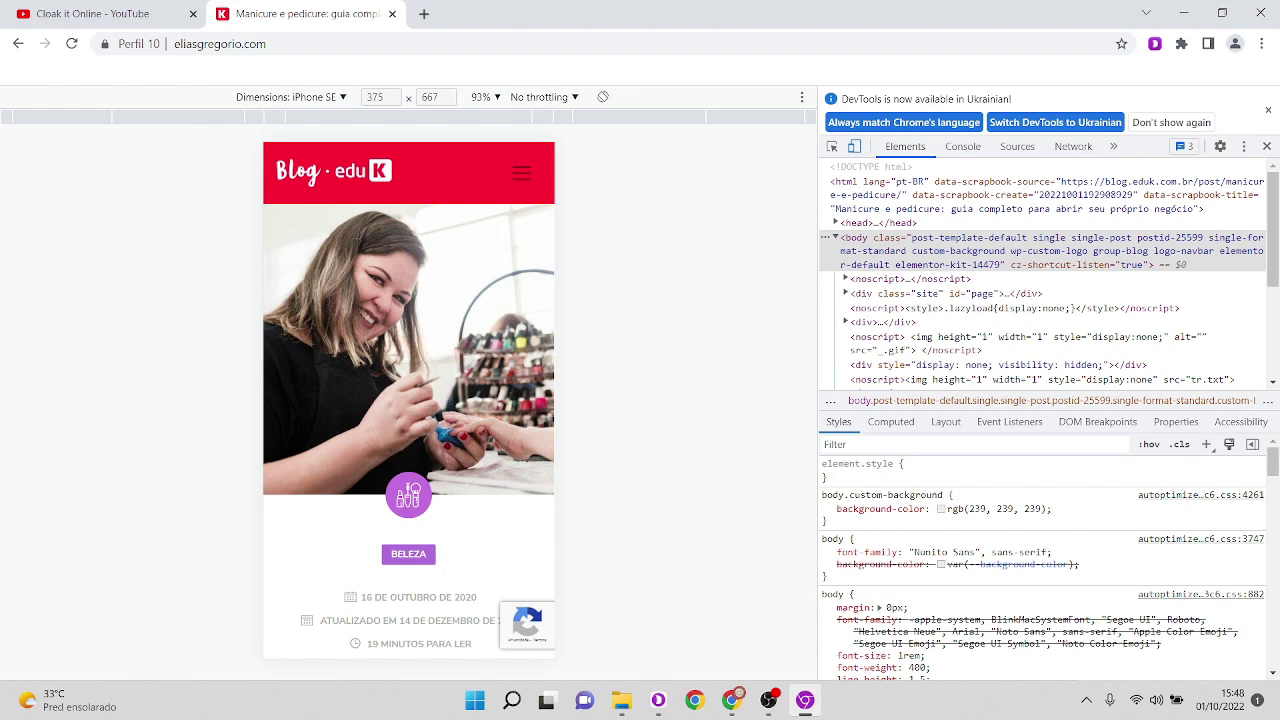
# Step: Return to the desktop view without developer tools and reload the root domain to retest the offer redirect
pyautogui.hotkey('ctrl', 'shift', 'm')
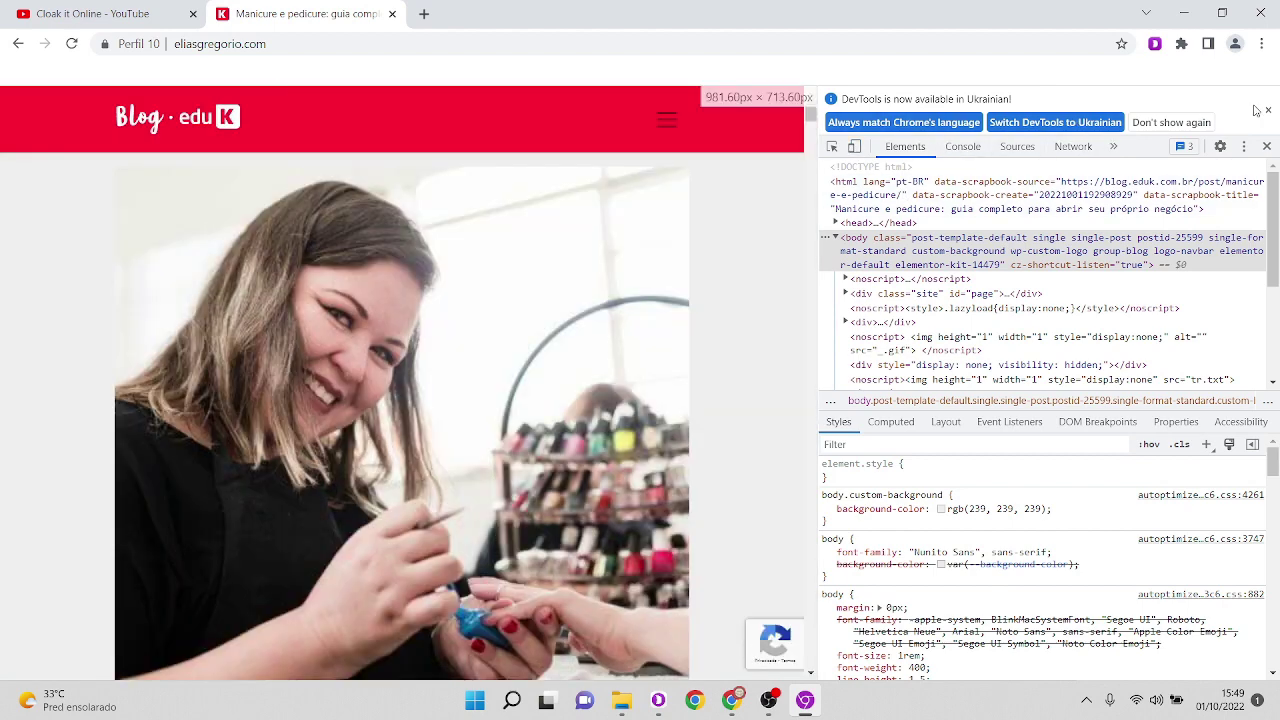
pyautogui.click(1268, 109)
pyautogui.click(1267, 97)
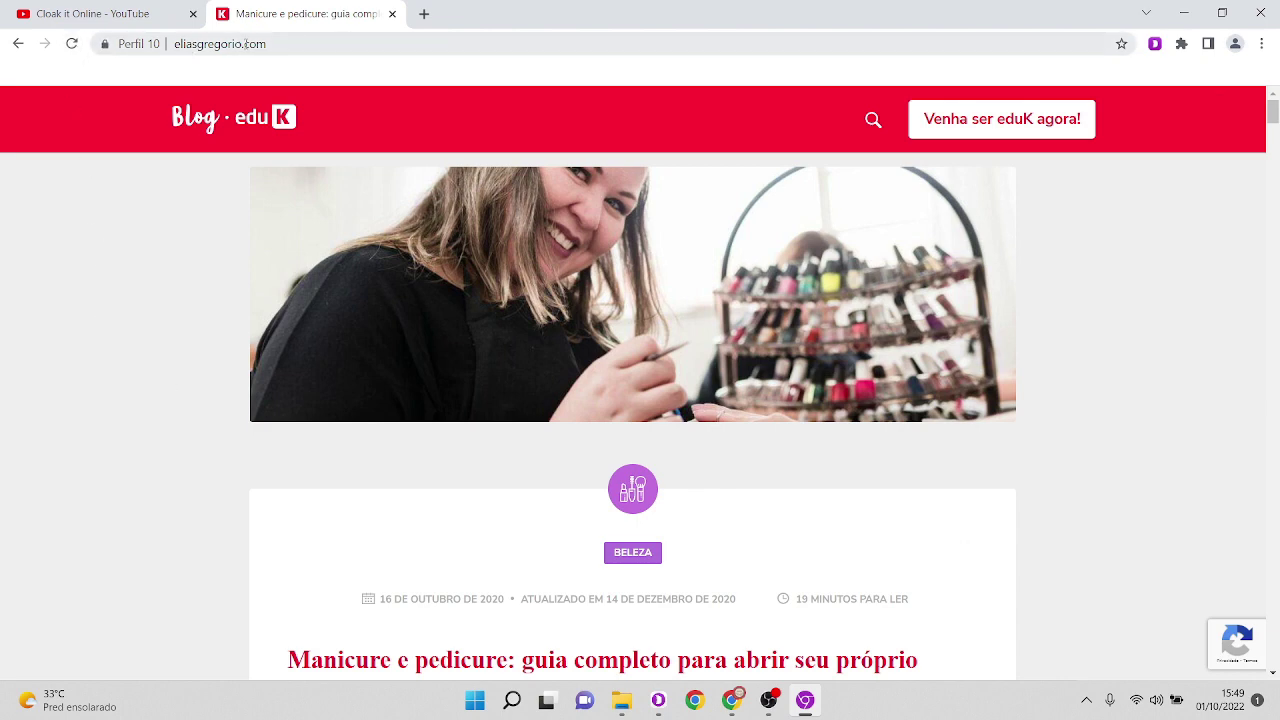
pyautogui.click(71, 44)
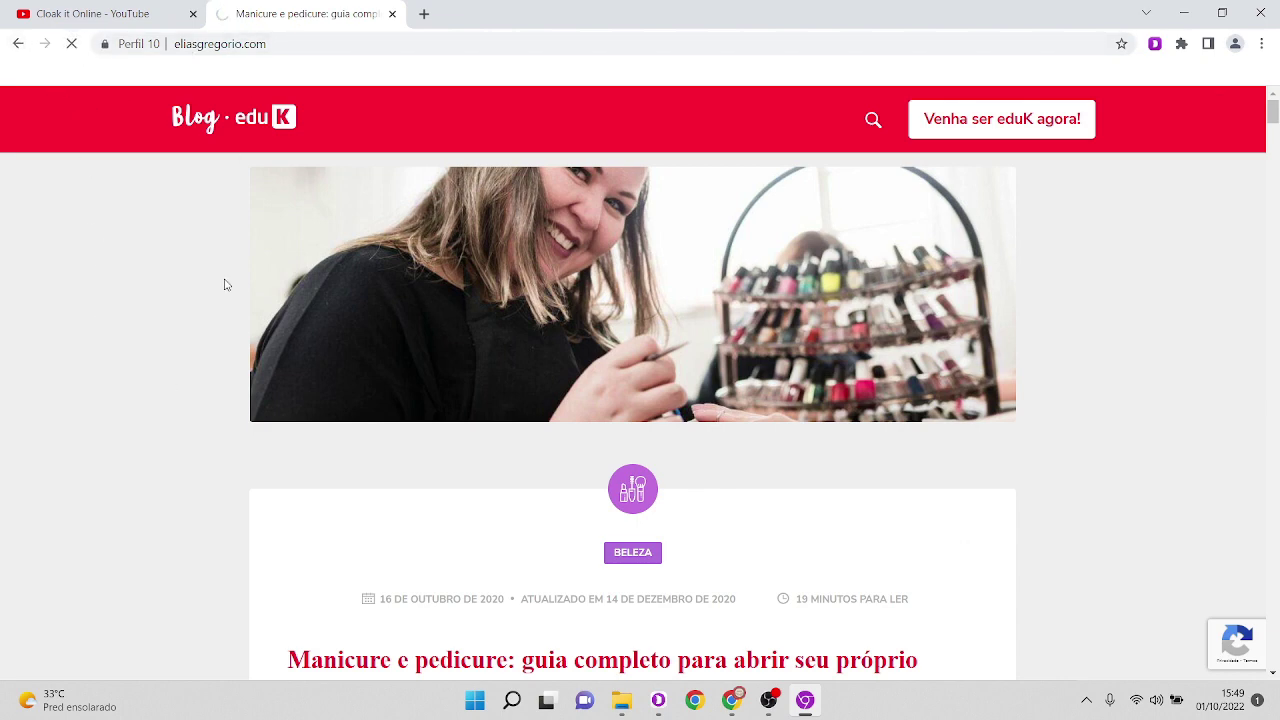